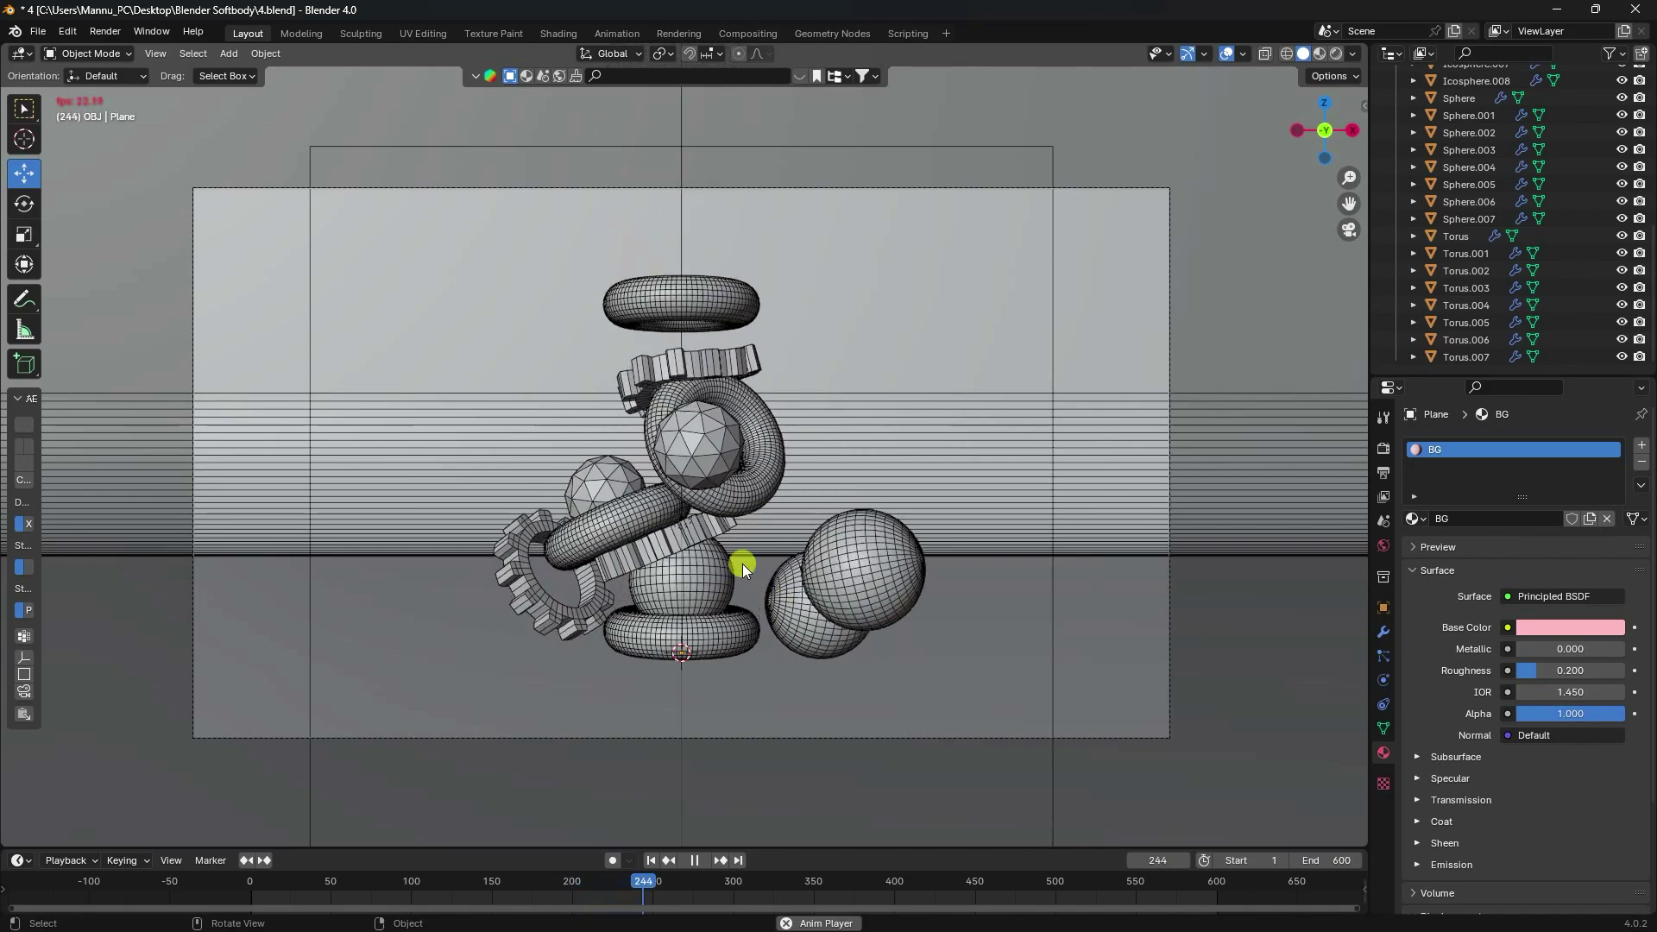
Step: Stop the soft-body animation playback and render the current frame of the finished scene as a still image, closing the result
scroll(743, 562, "up", 2)
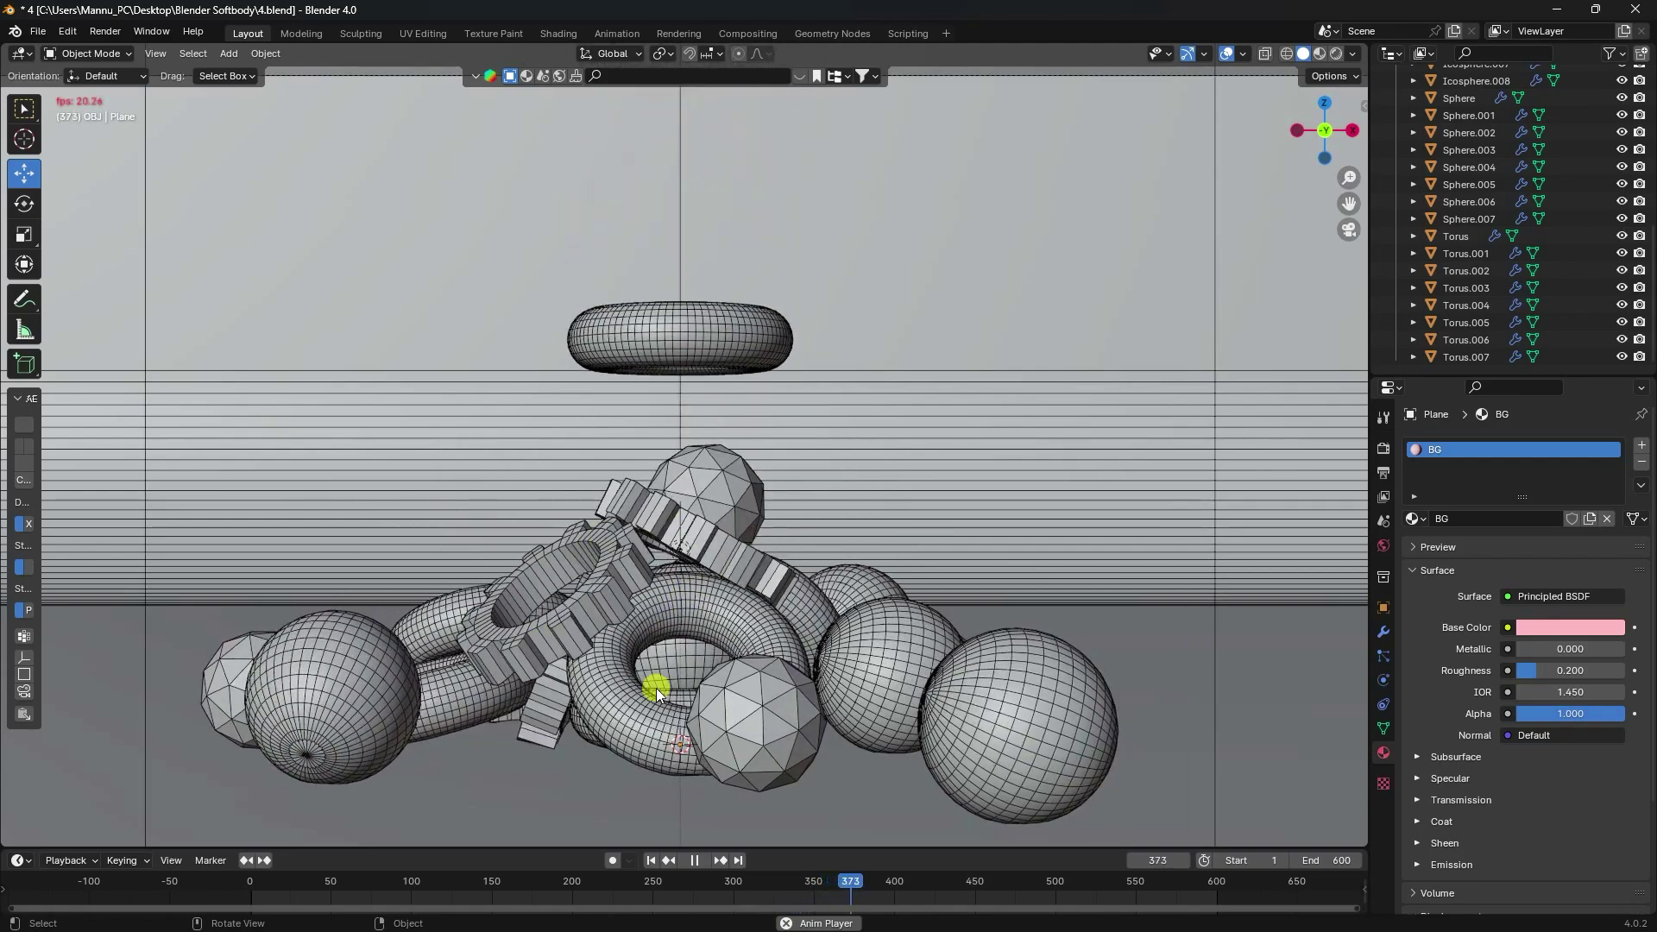
left_click(702, 861)
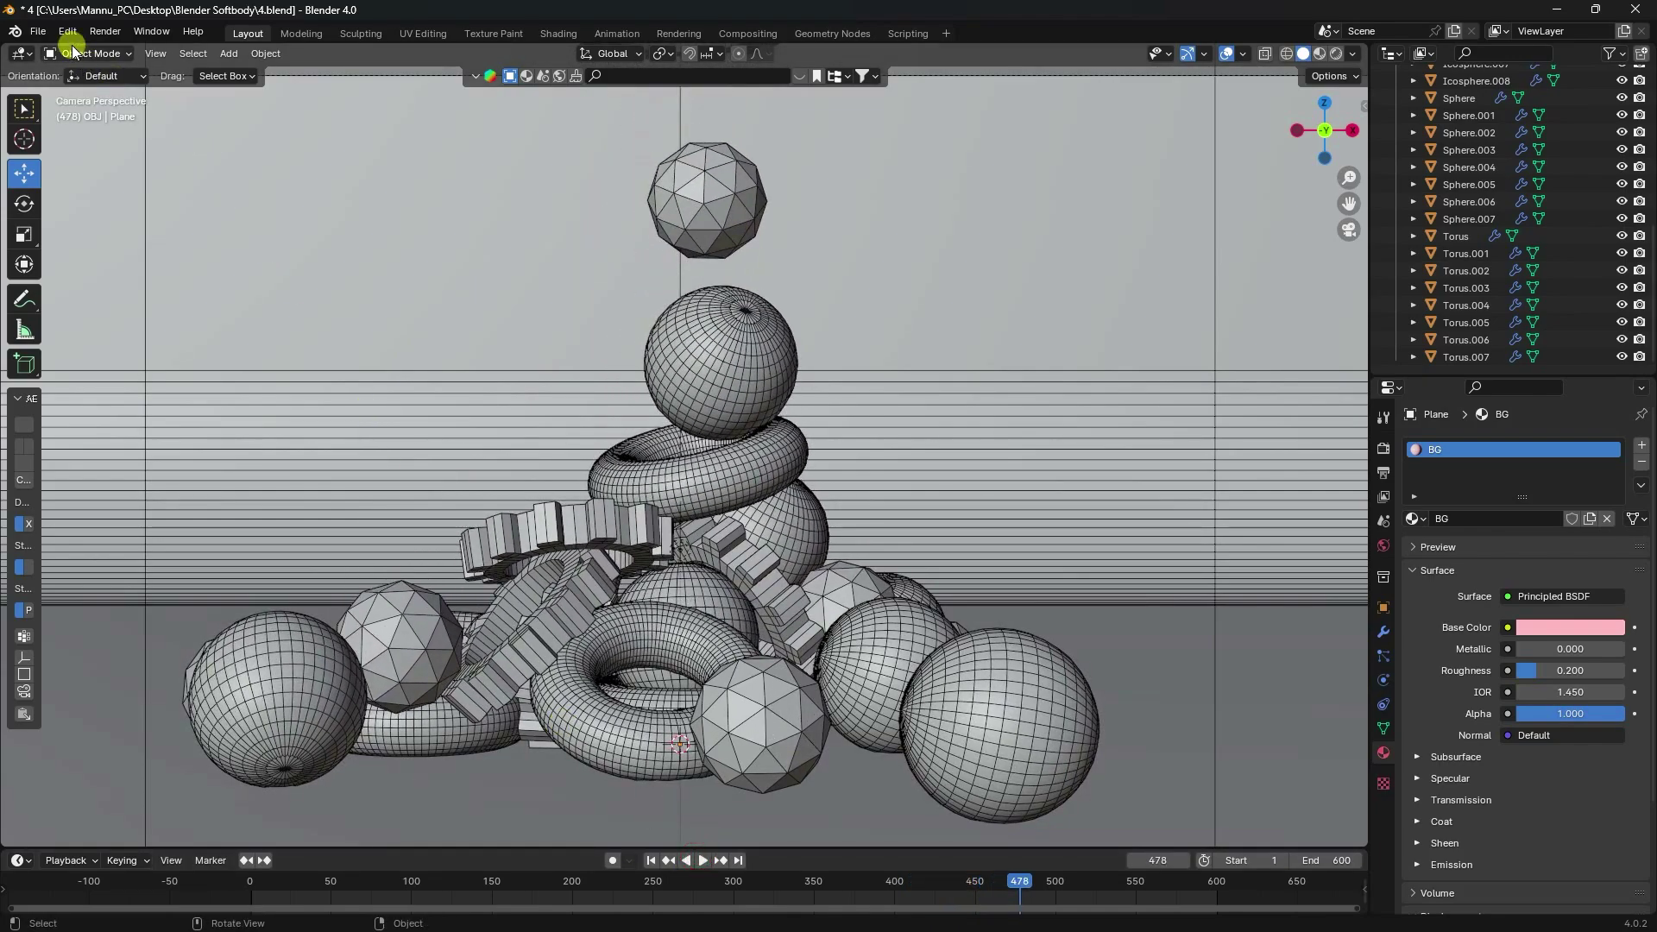
left_click(105, 32)
left_click(115, 53)
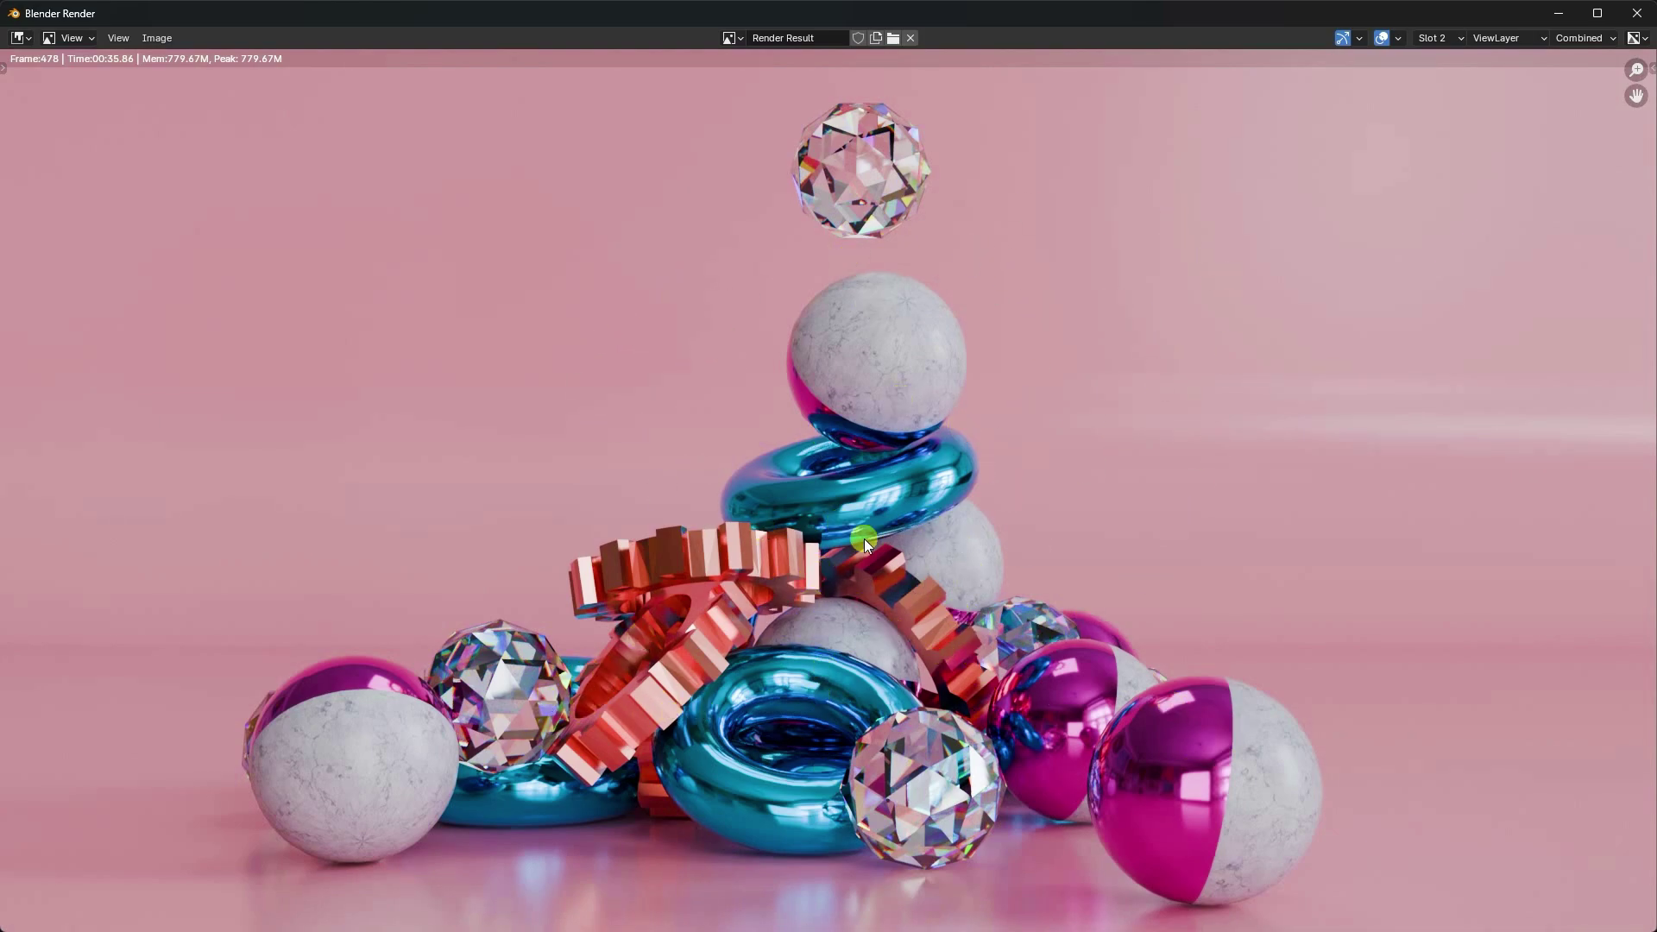
left_click(1637, 14)
Step: Start a new file without saving the current one and delete all the default objects
left_click(38, 32)
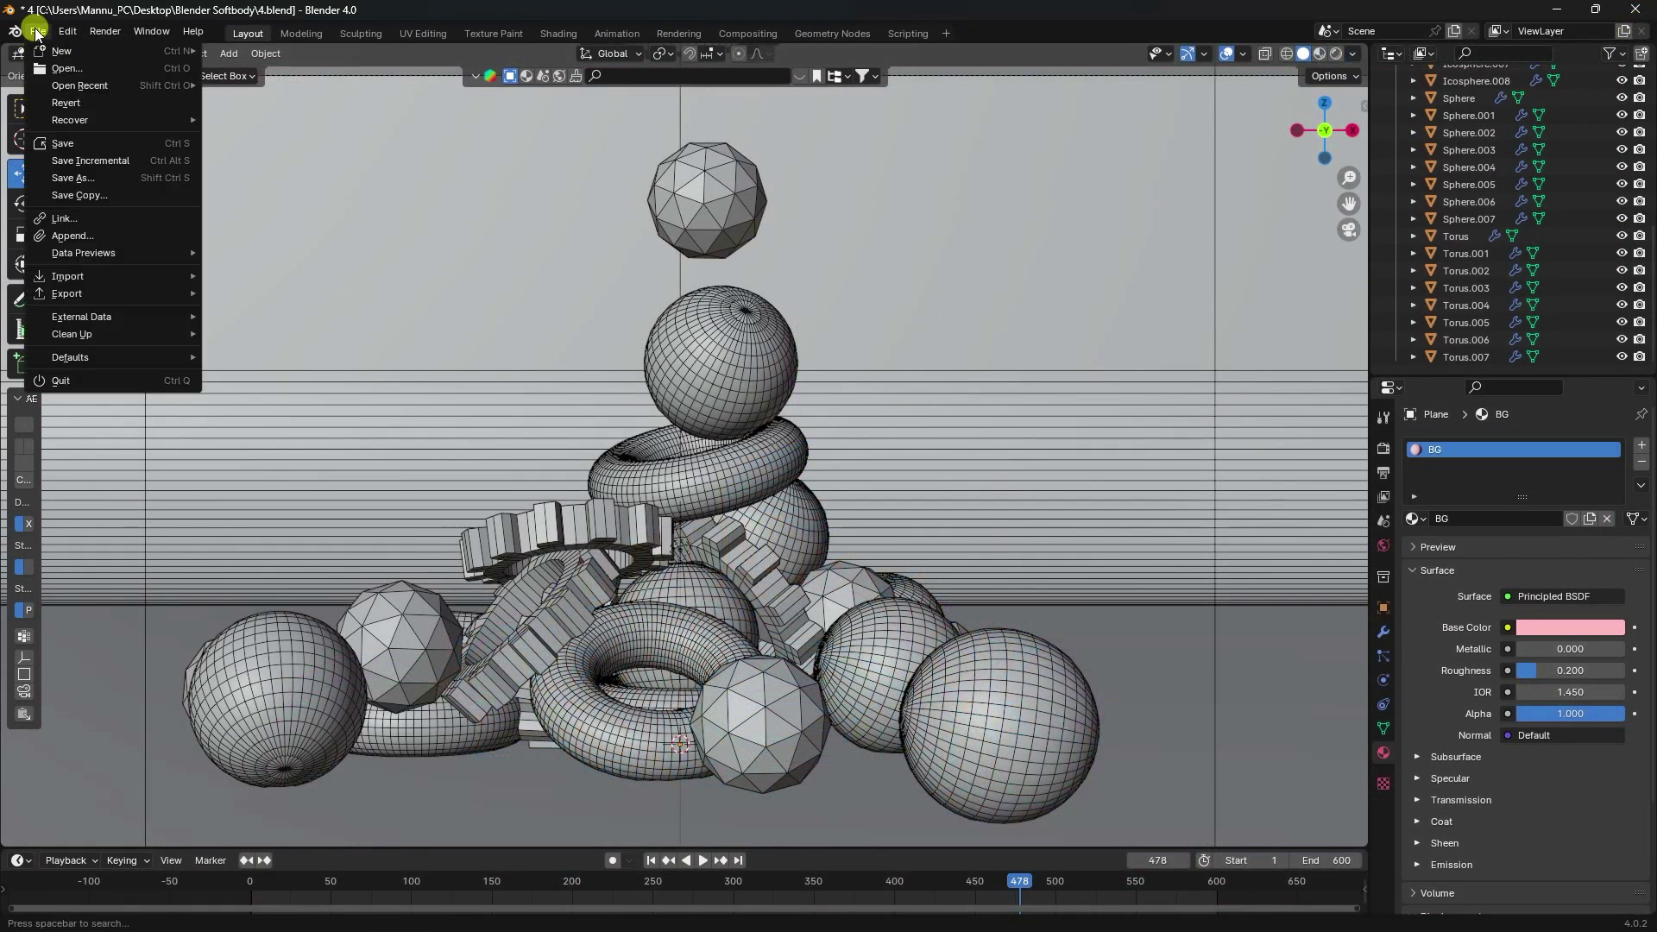
left_click(272, 43)
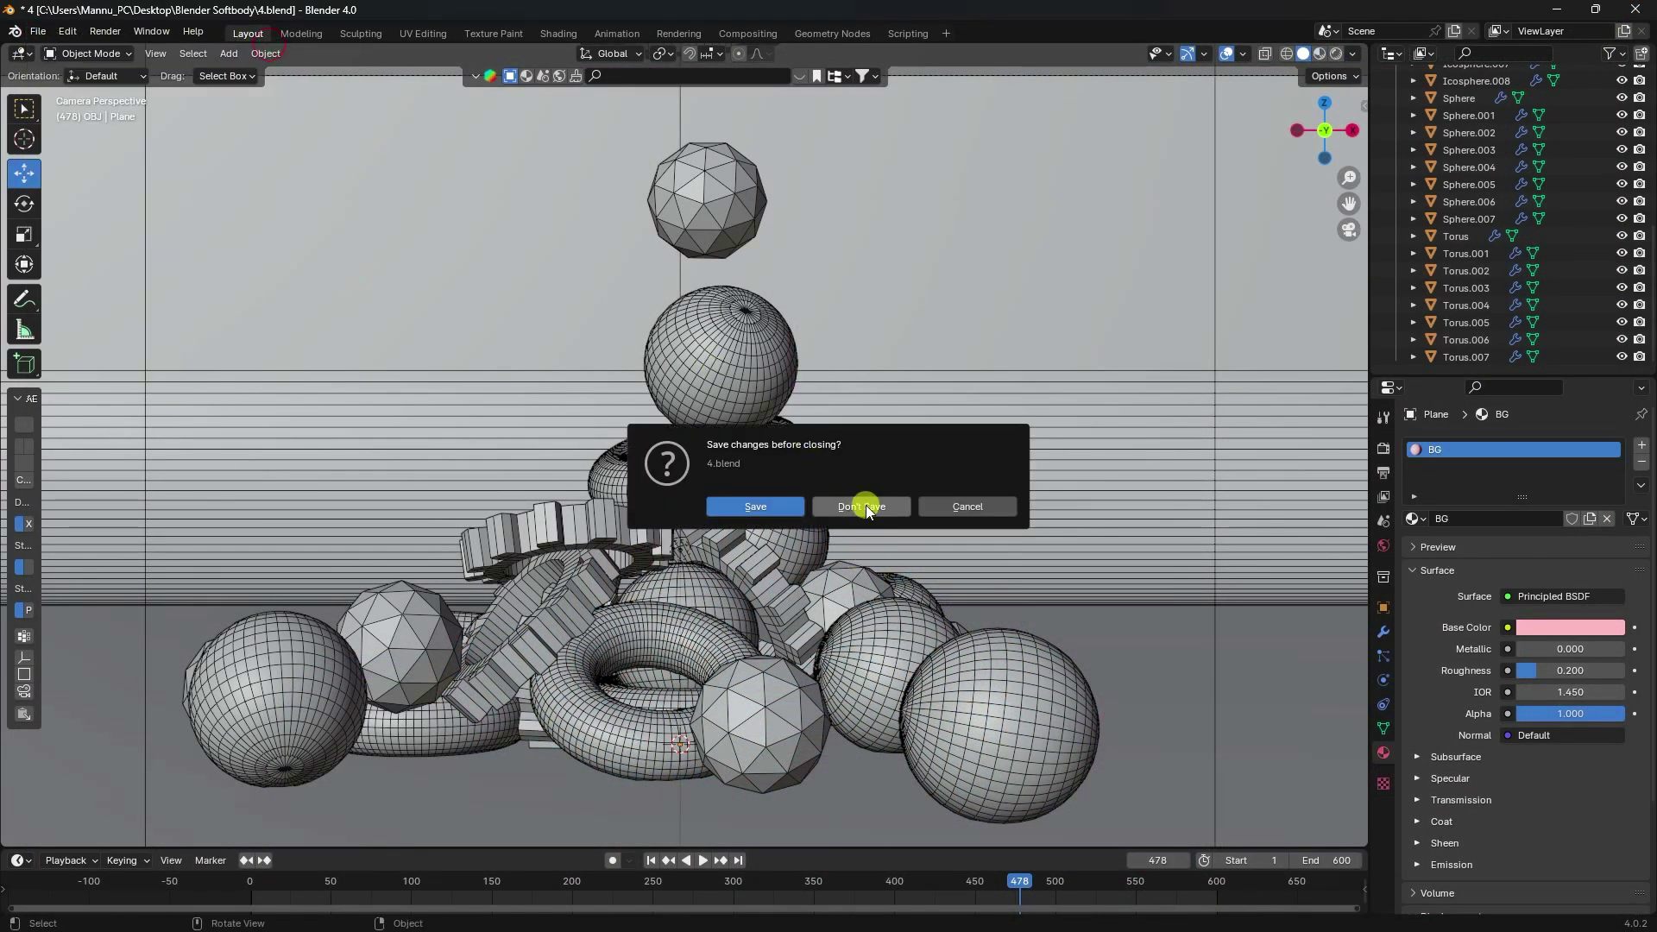
left_click(863, 504)
left_click_drag(148, 274, 1117, 624)
key("Delete")
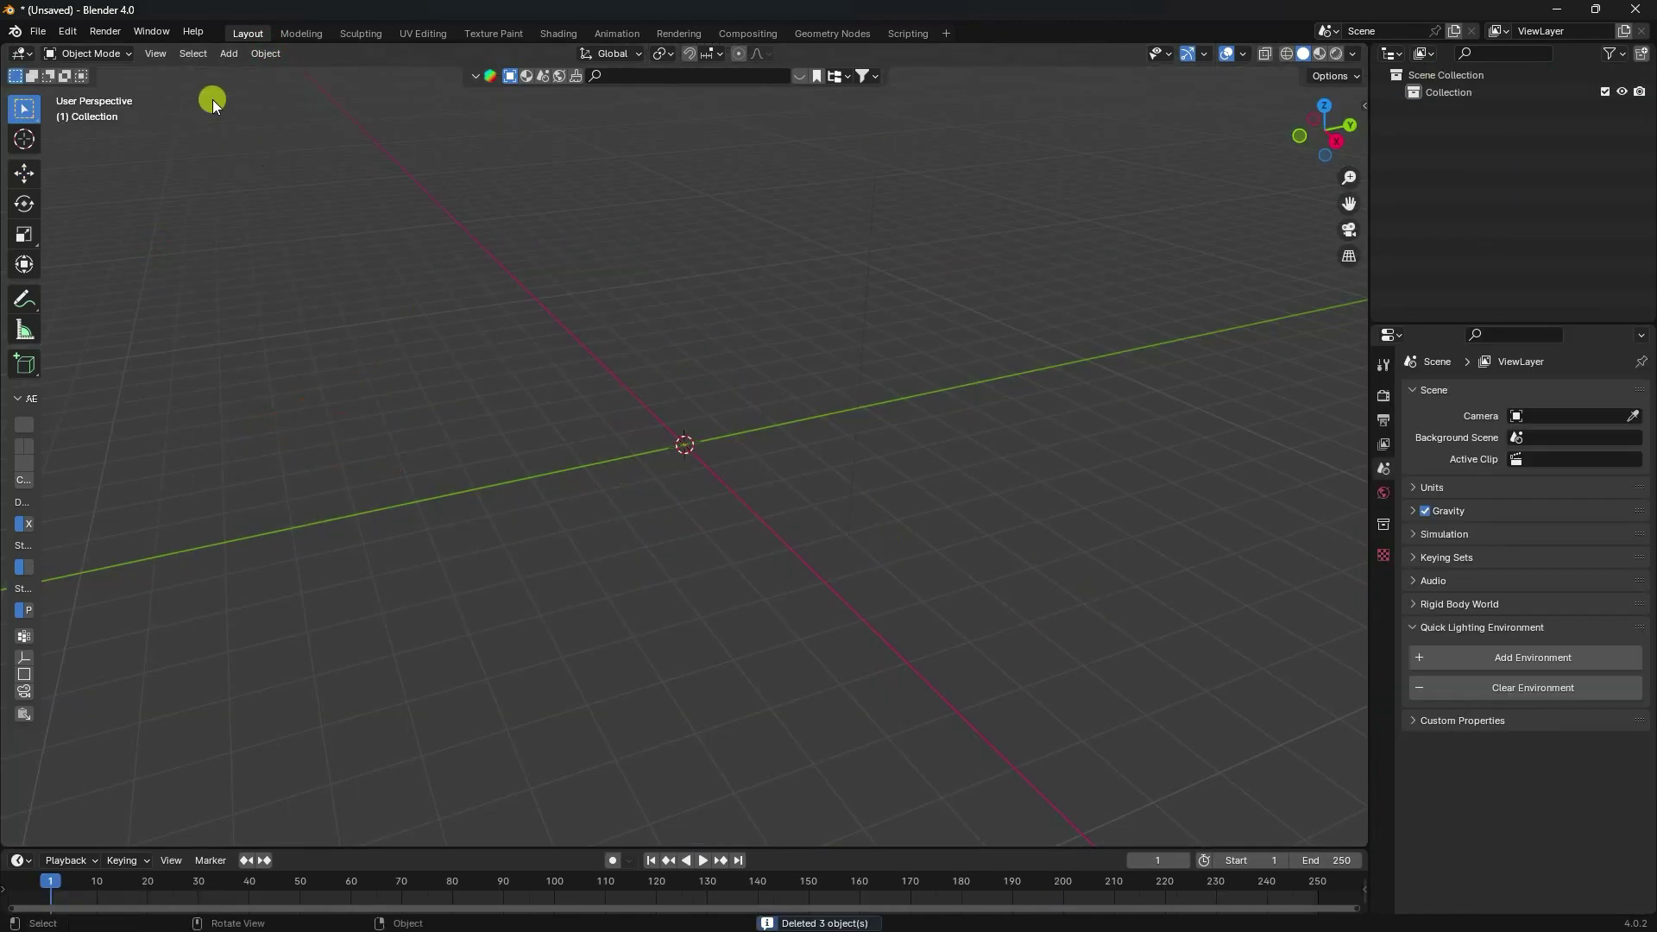
Step: Add a plane at the origin and set its scale to 20 on X, Y and Z
left_click(229, 53)
mouse_move(243, 73)
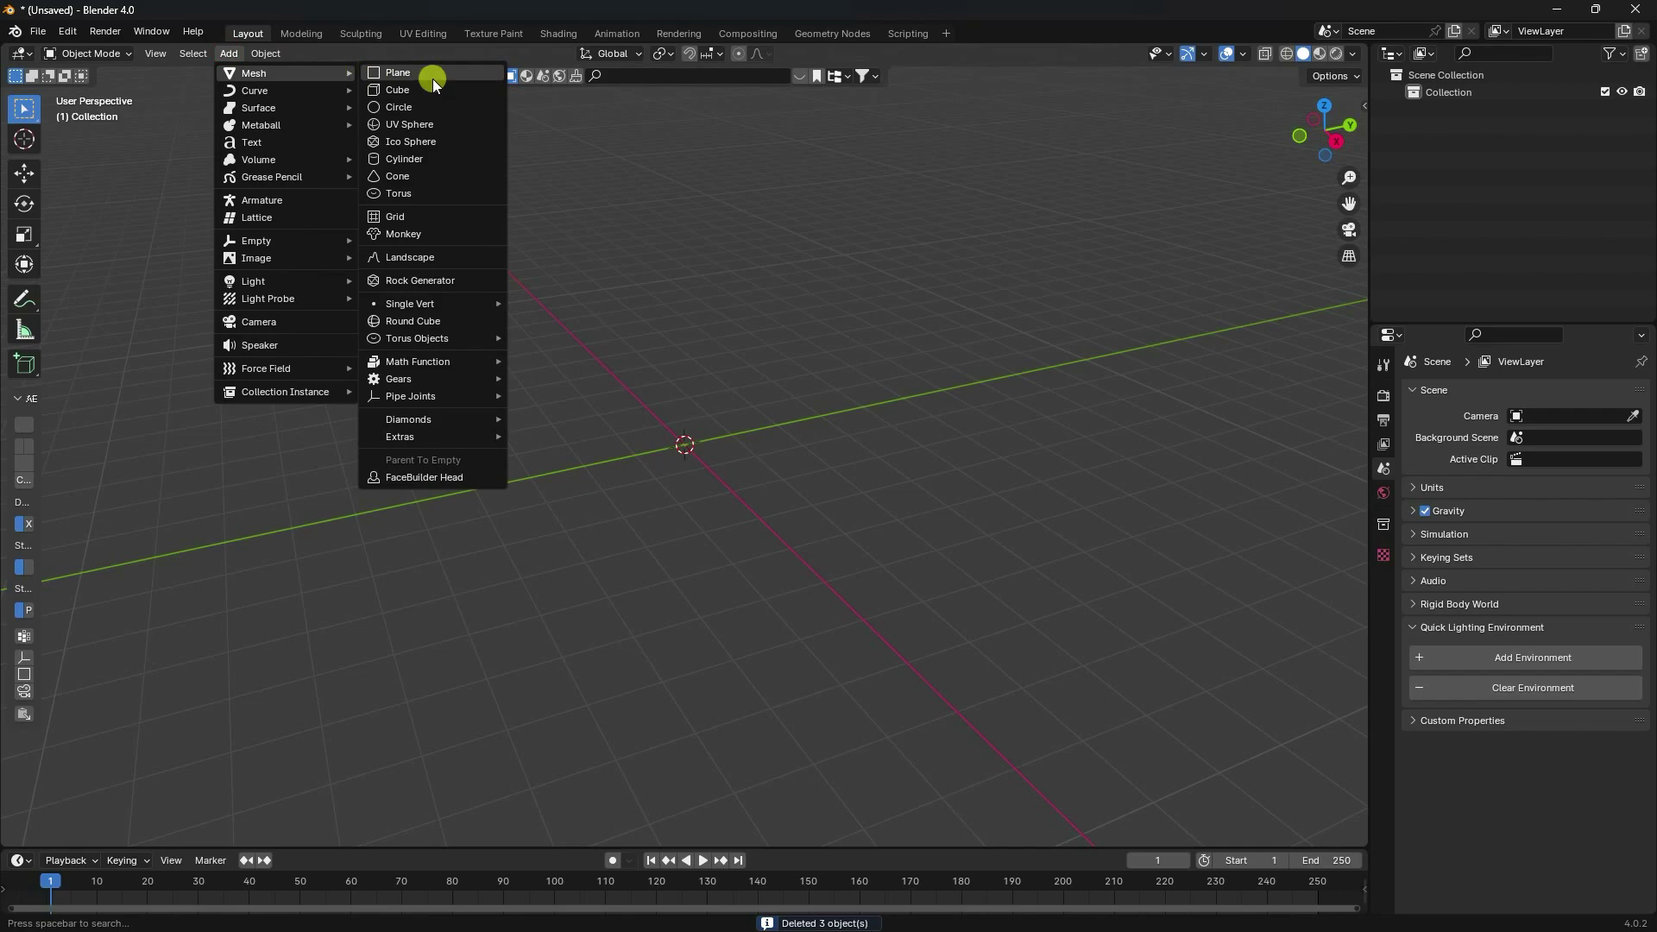
left_click(433, 80)
left_click(1573, 581)
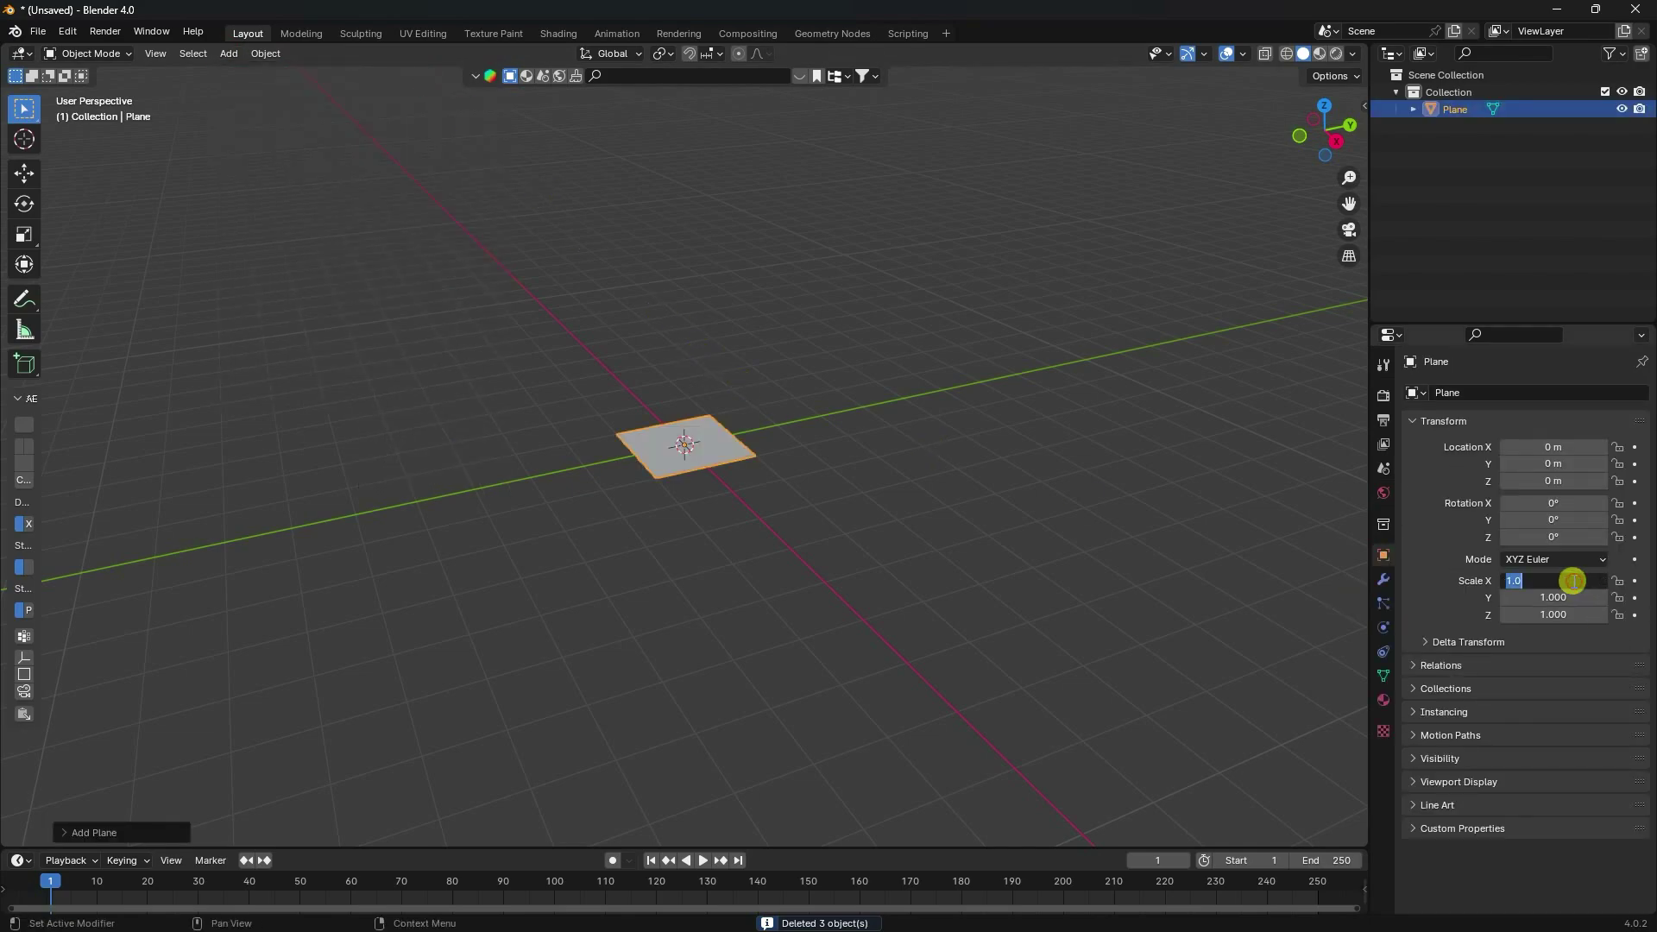
type("20")
key("Return")
left_click(1553, 597)
type("20")
key("Return")
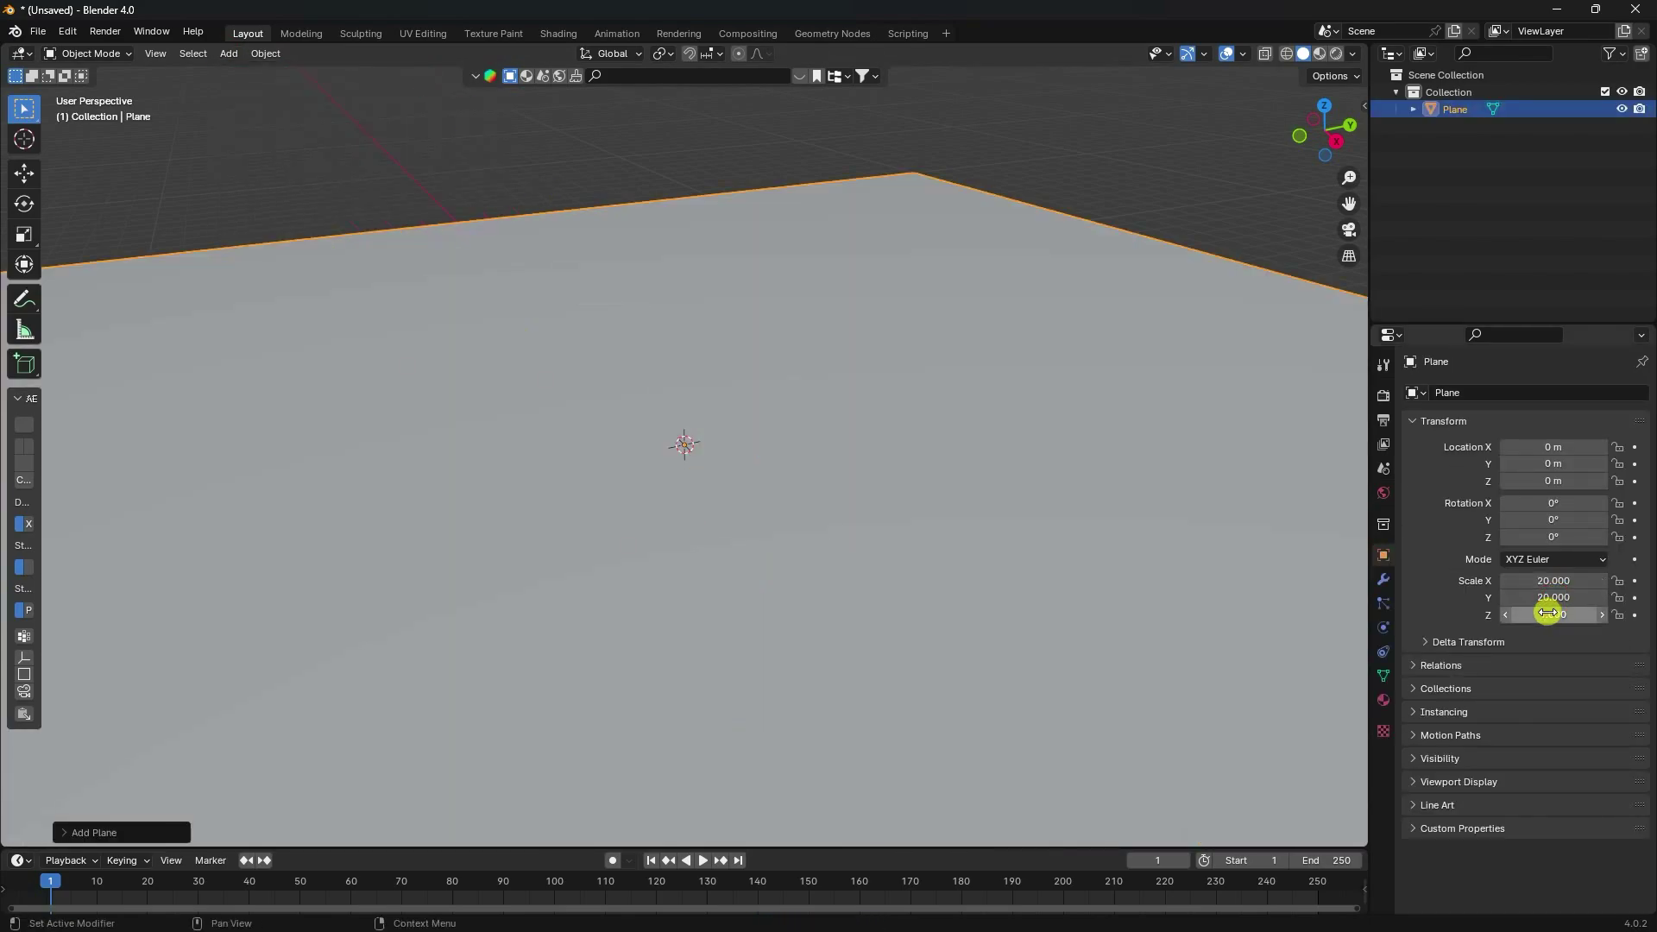
left_click(1548, 614)
type("20")
key("Return")
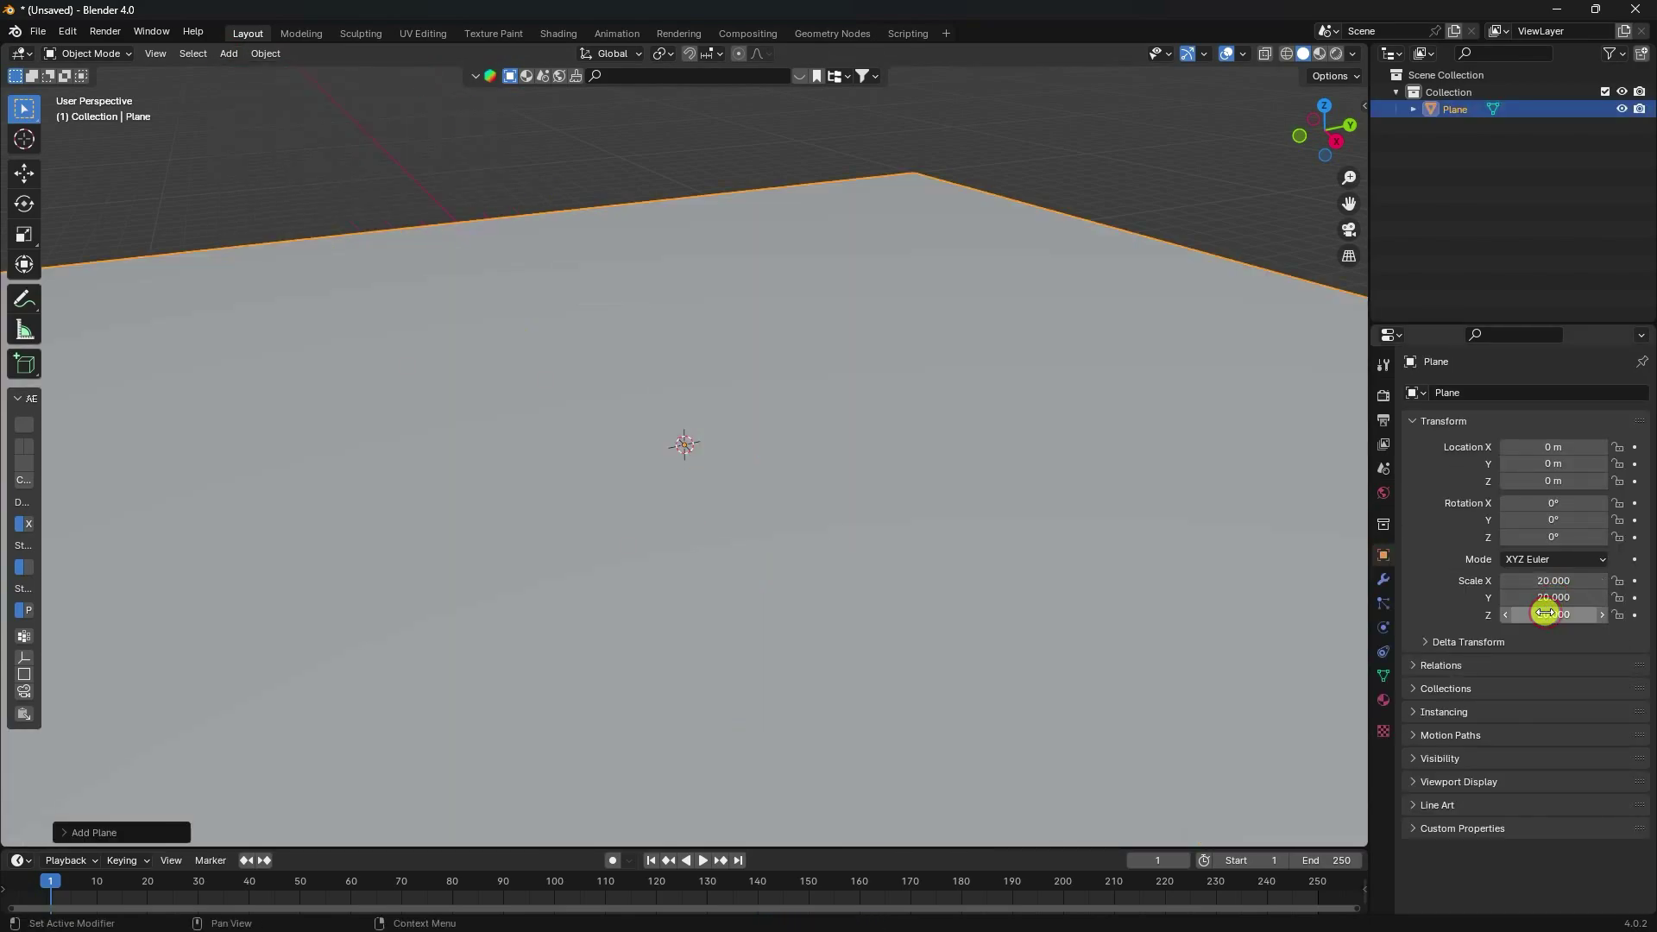
Step: Add a torus at the origin with a minor radius of 0.4 m
left_click(229, 52)
mouse_move(251, 73)
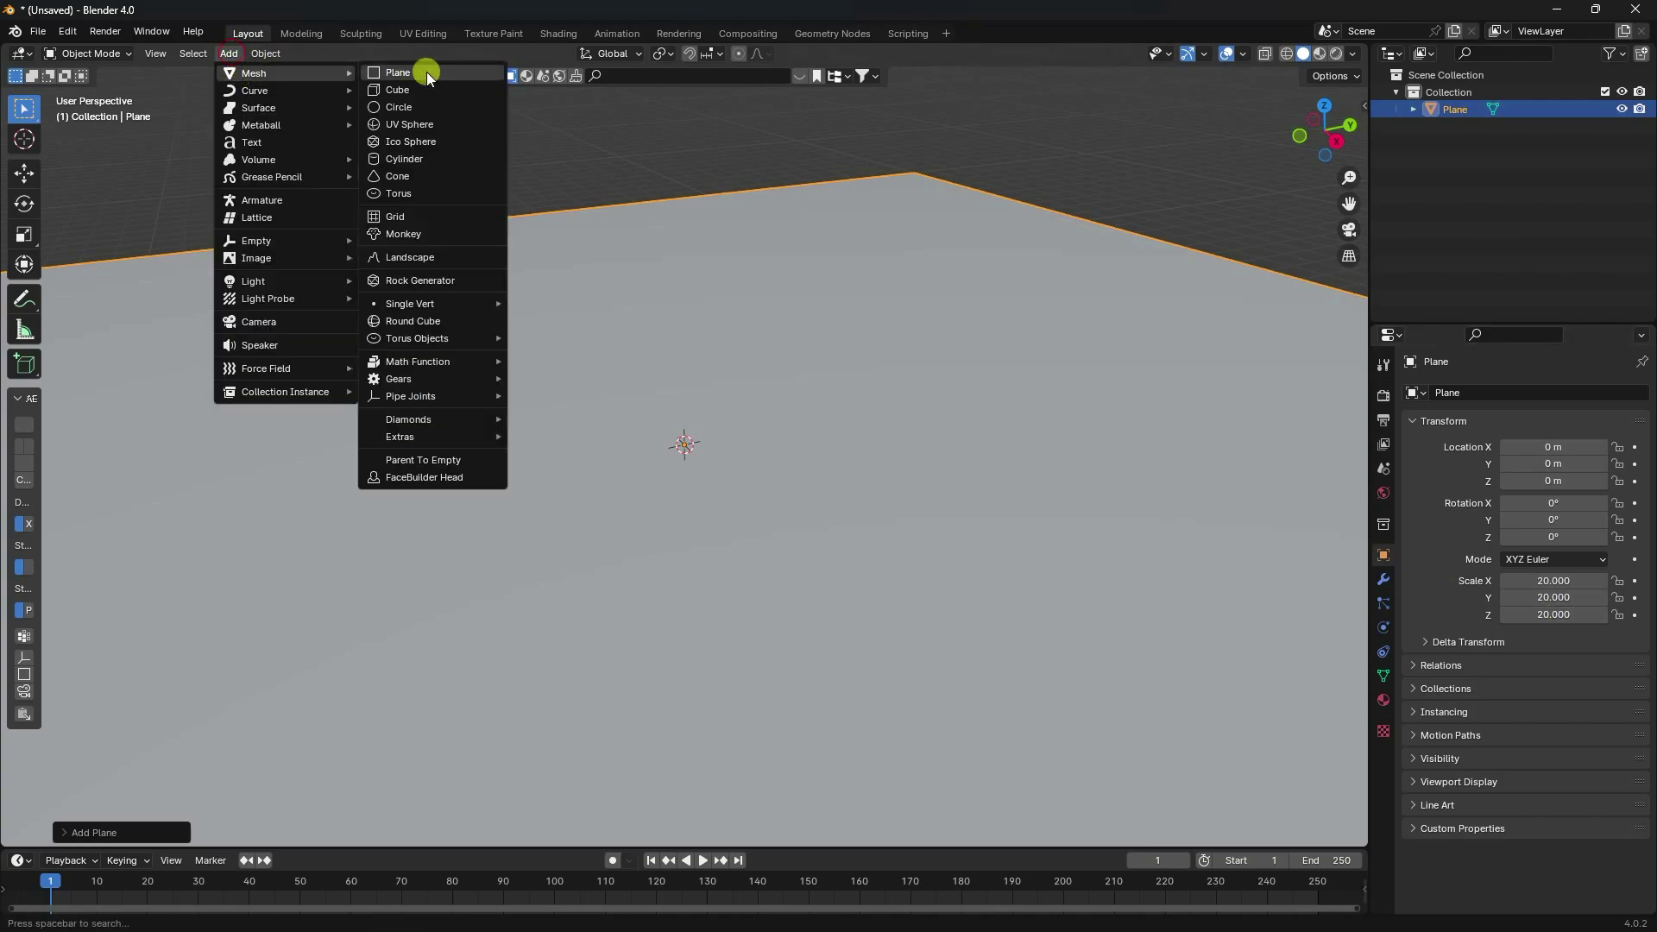
left_click(438, 194)
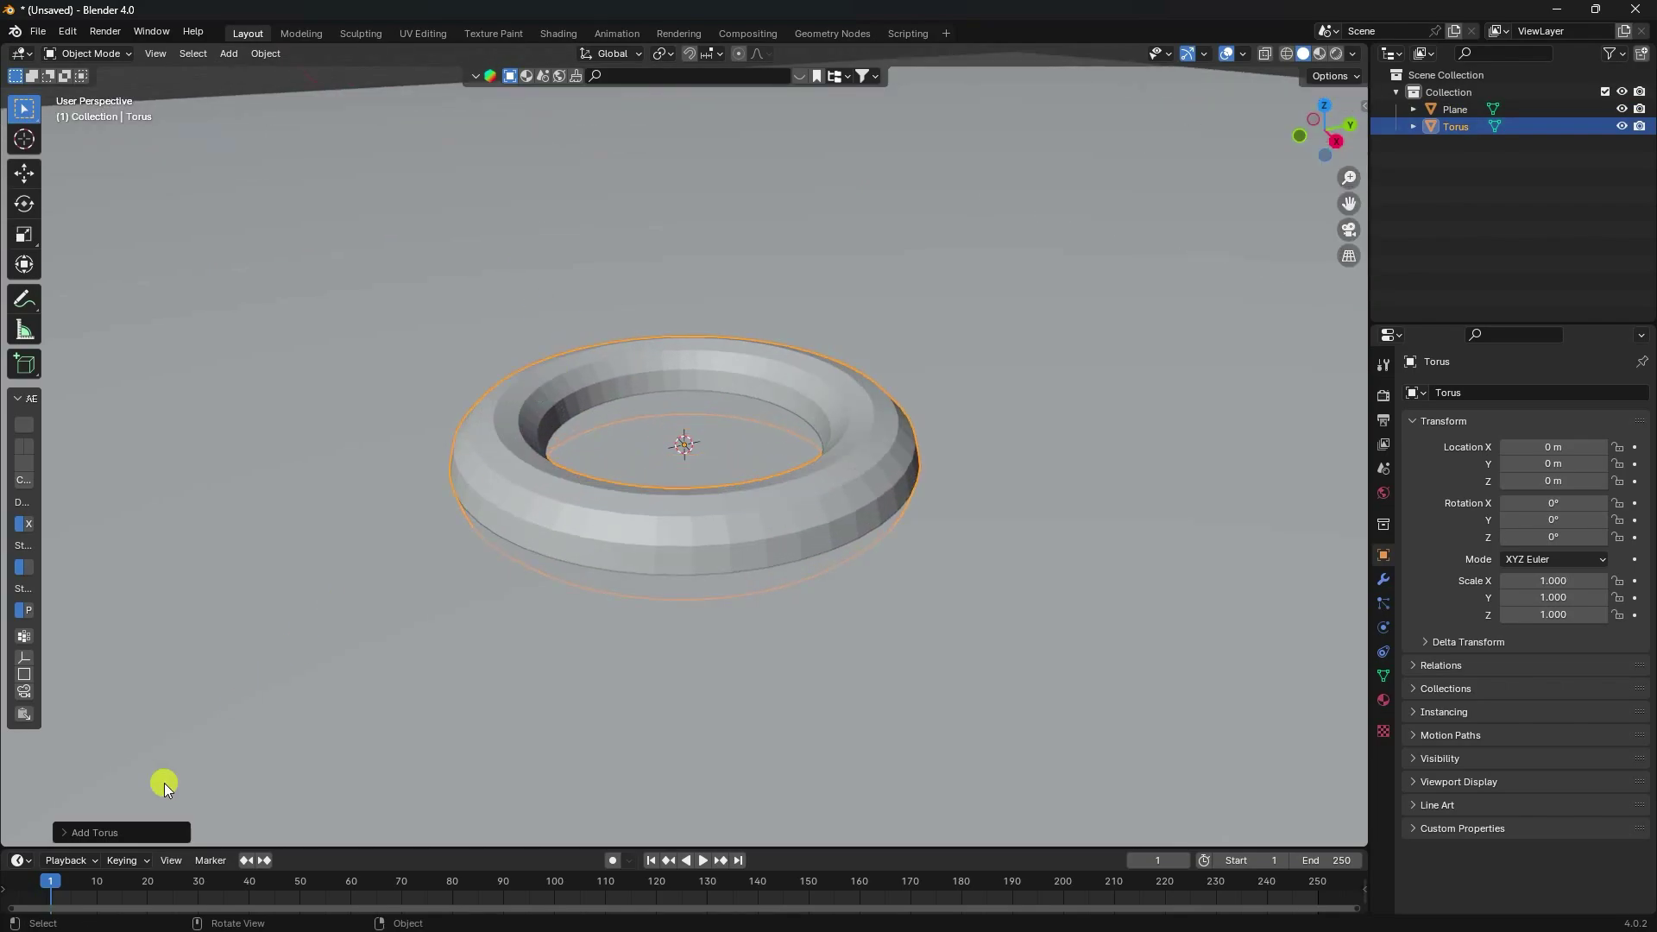
left_click(91, 830)
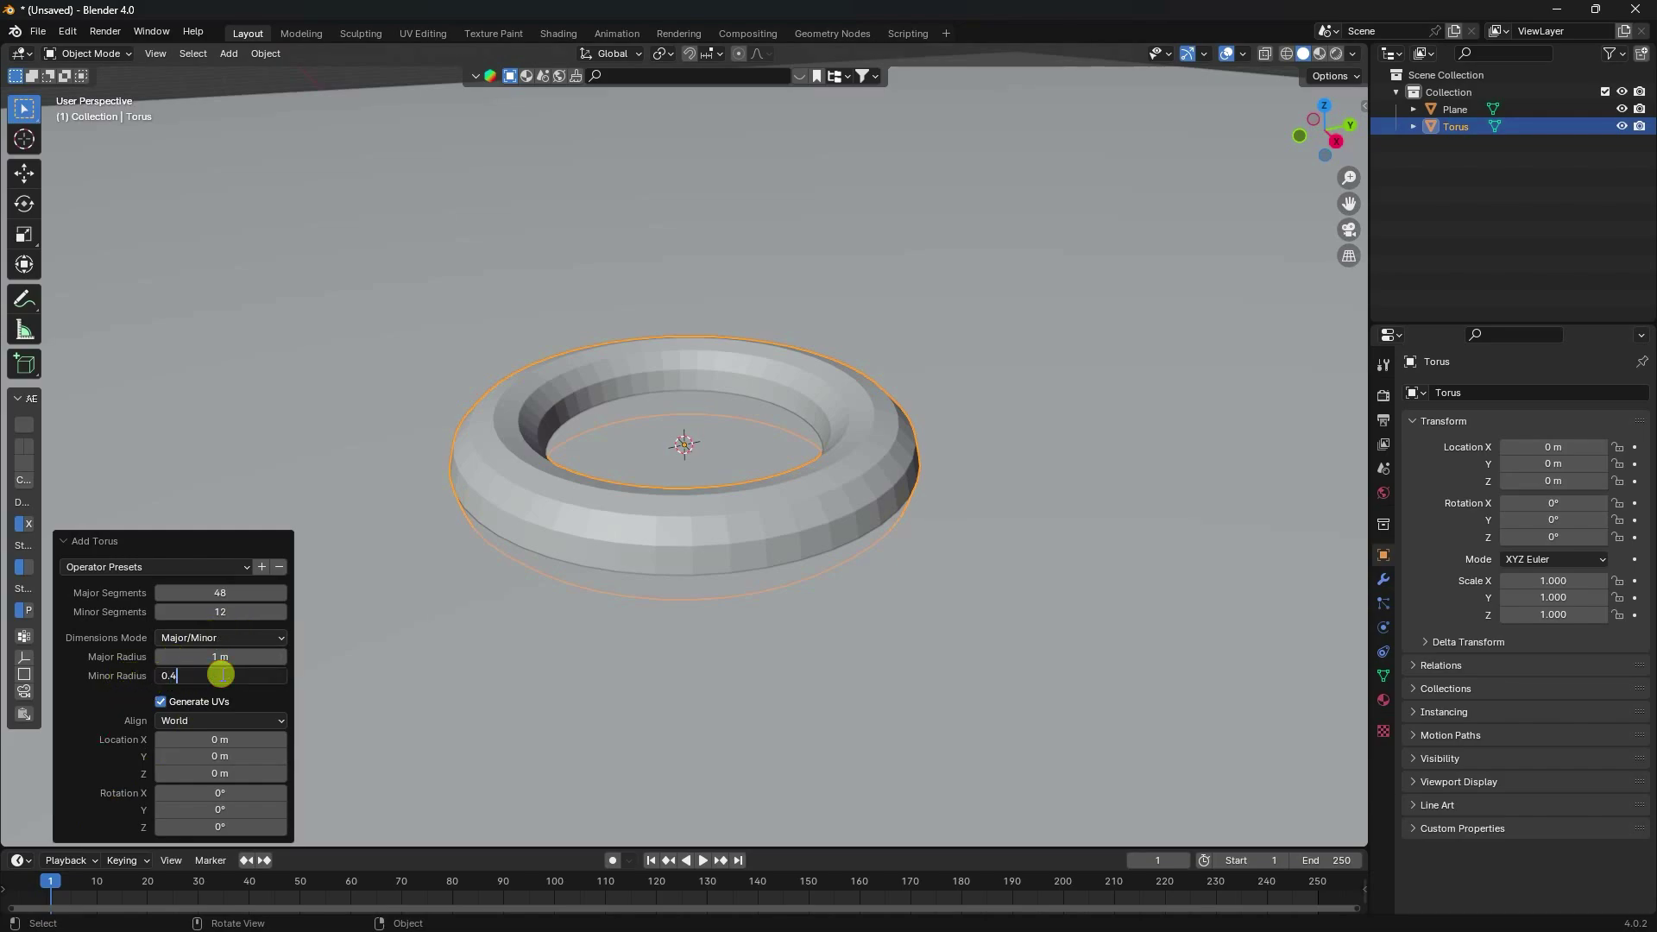
left_click(222, 674)
type("0.4")
key("Return")
scroll(725, 476, "up", 3)
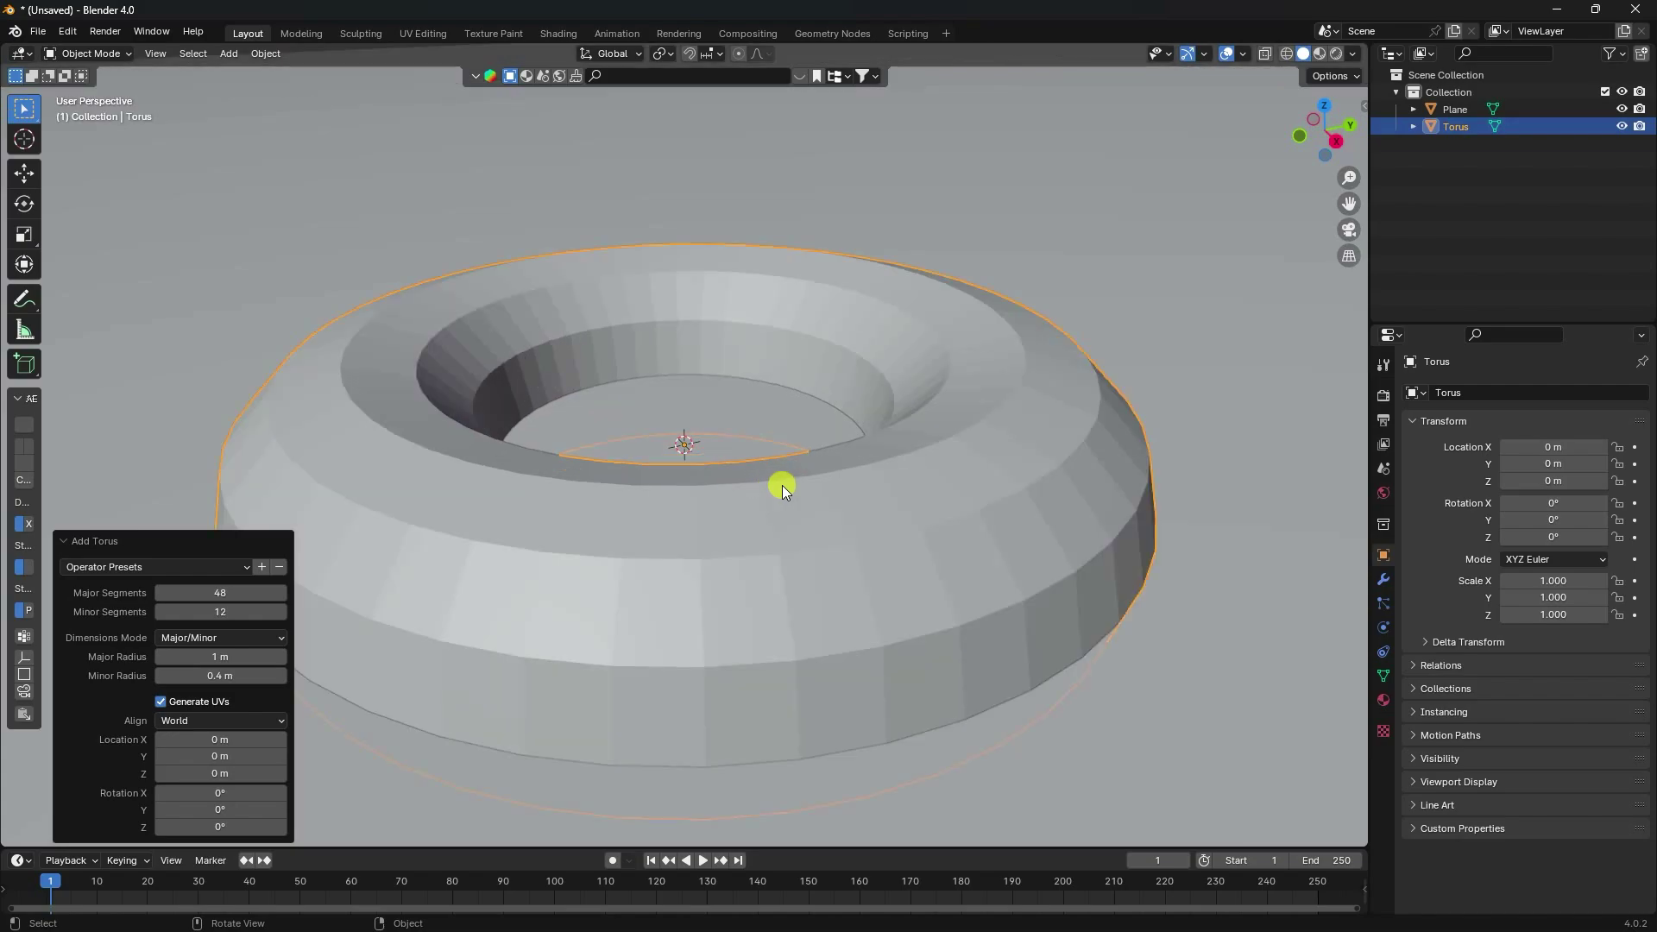
Step: Add a Subdivision Surface modifier with a lowered render level to the torus and apply it
scroll(785, 485, "down", 1)
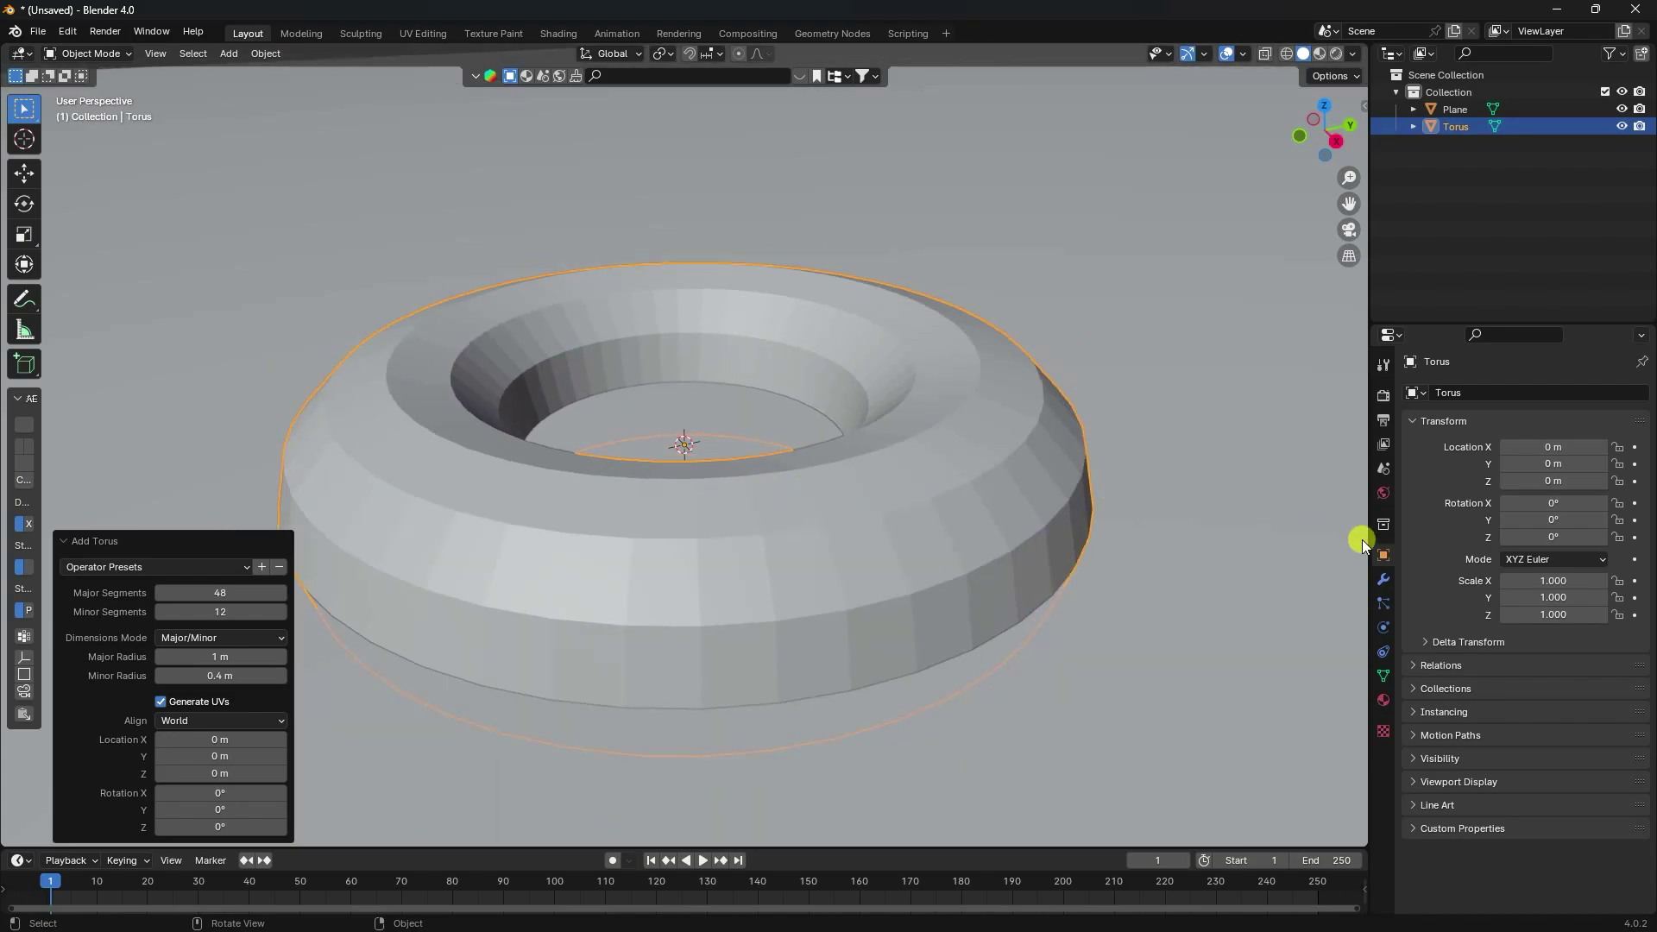
left_click(1382, 578)
left_click(1464, 391)
mouse_move(1429, 450)
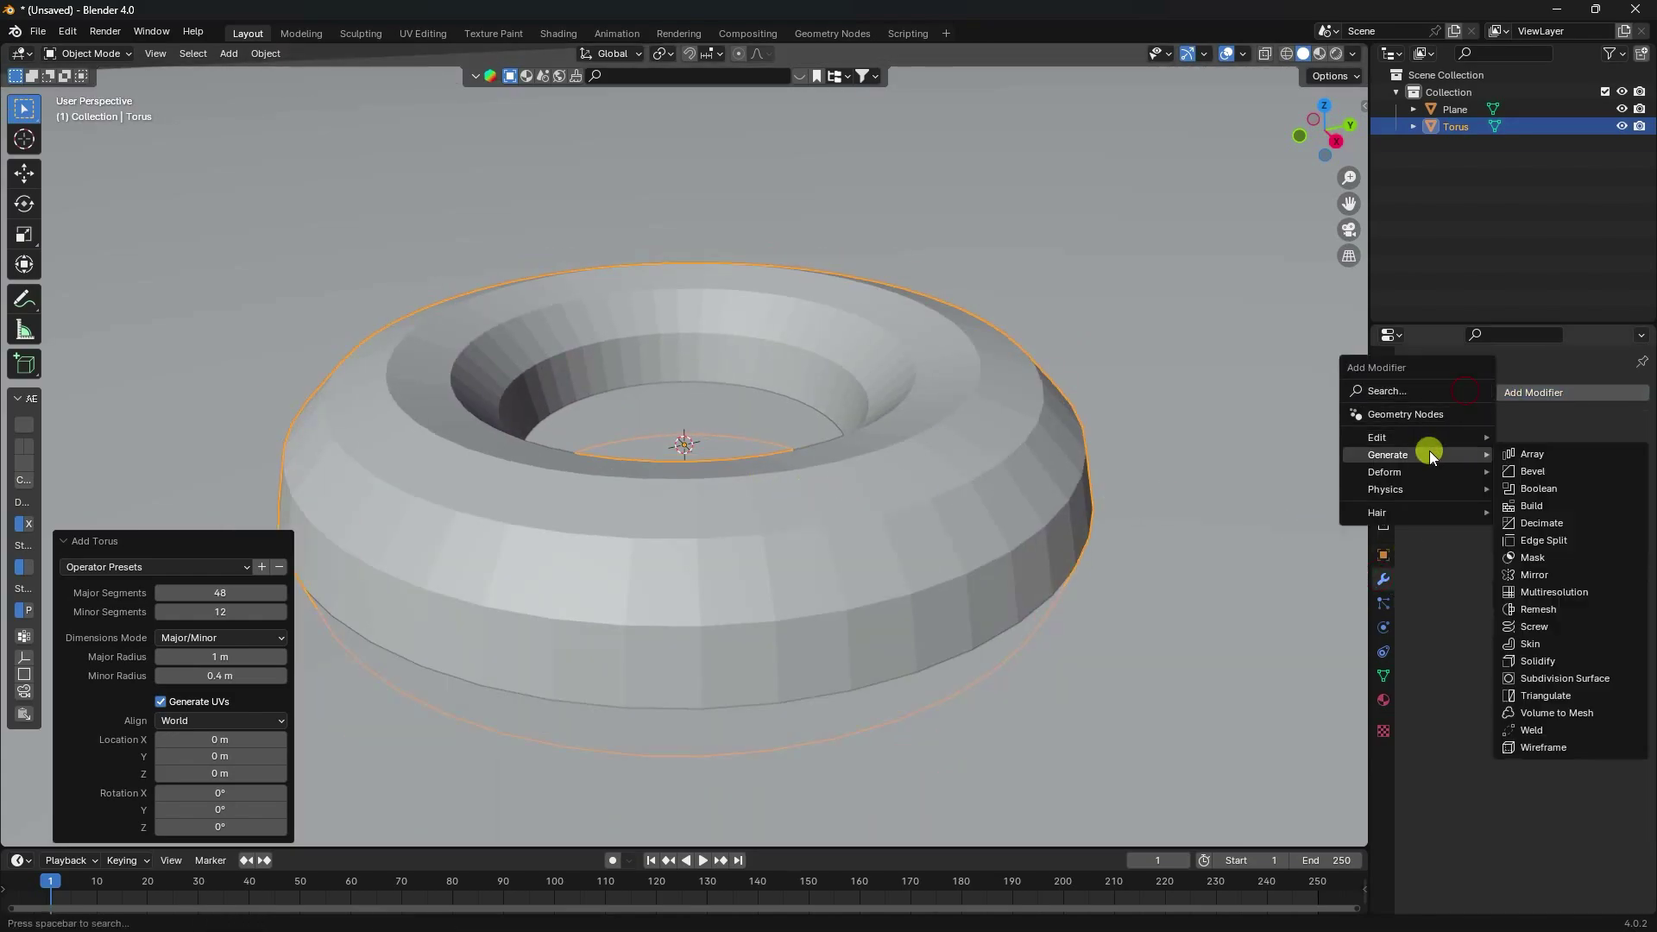
left_click(1557, 674)
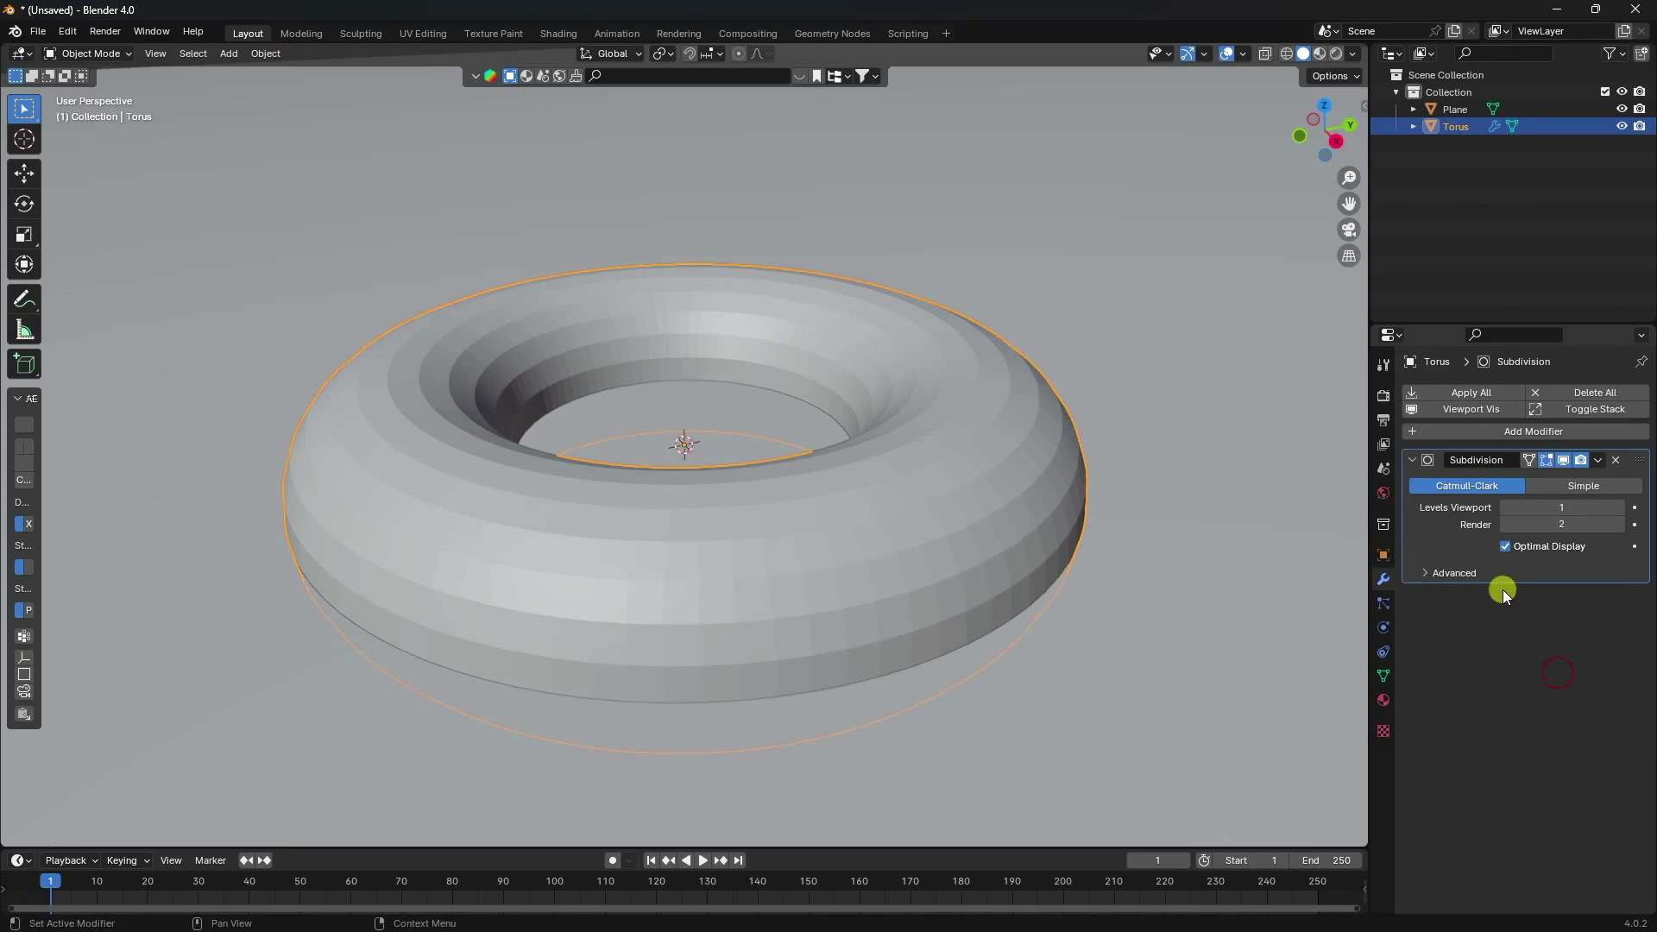
left_click(1508, 524)
left_click(1597, 460)
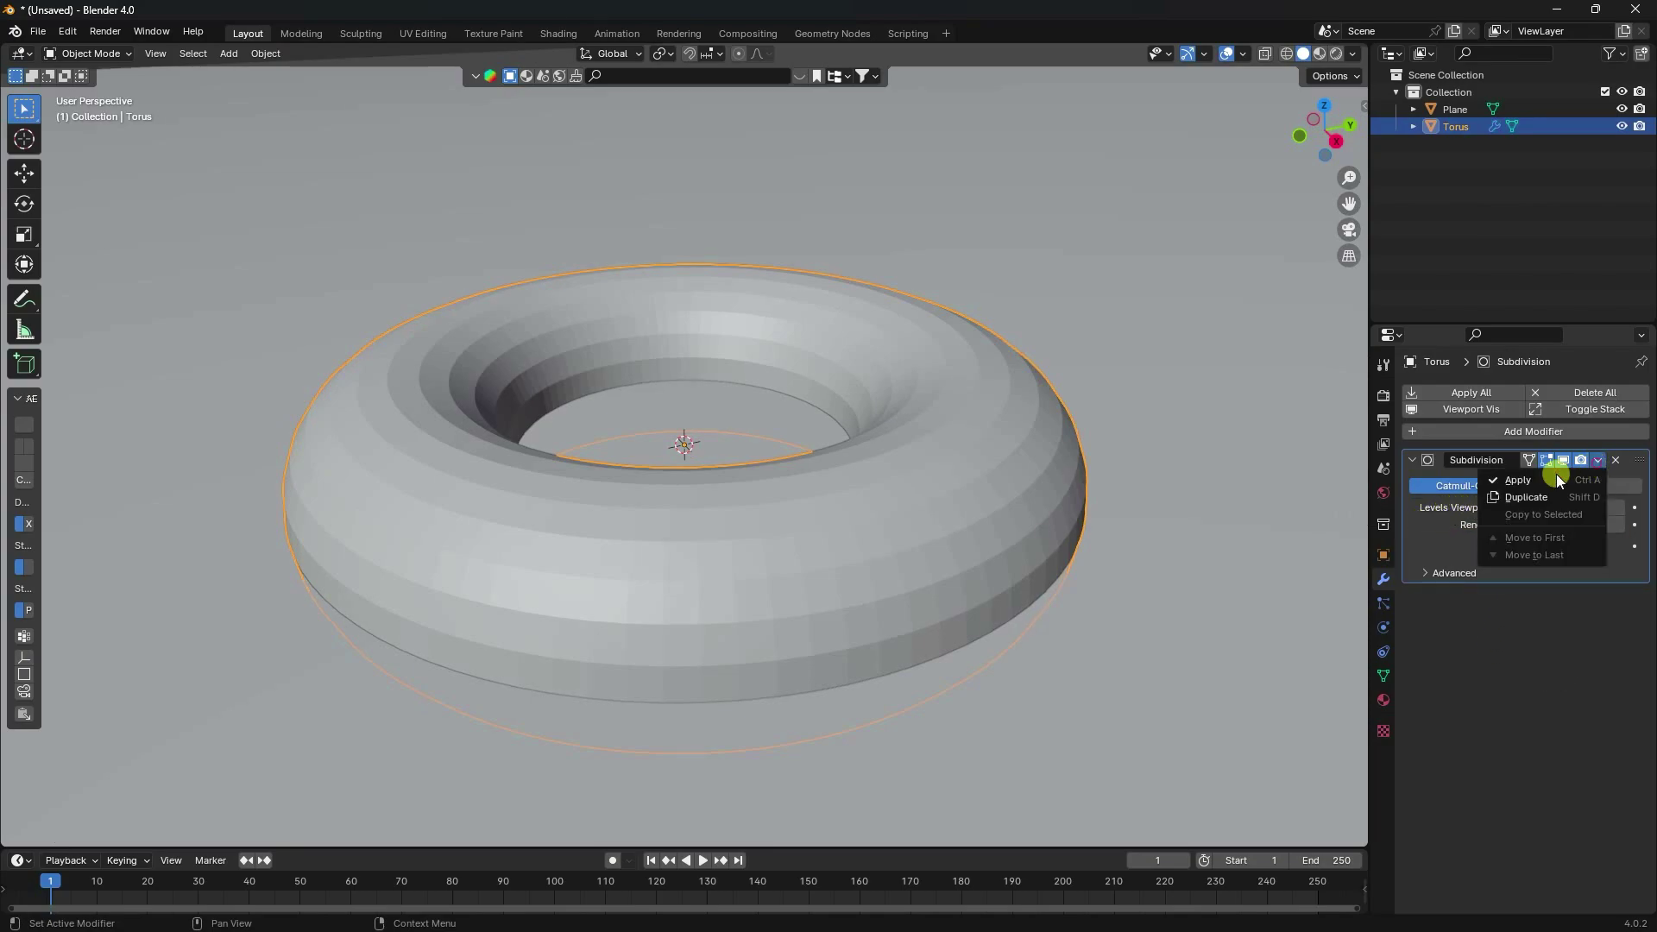
left_click(1518, 481)
Step: Shade the torus smooth and raise it about 8.24 m straight above the plane
right_click(1039, 448)
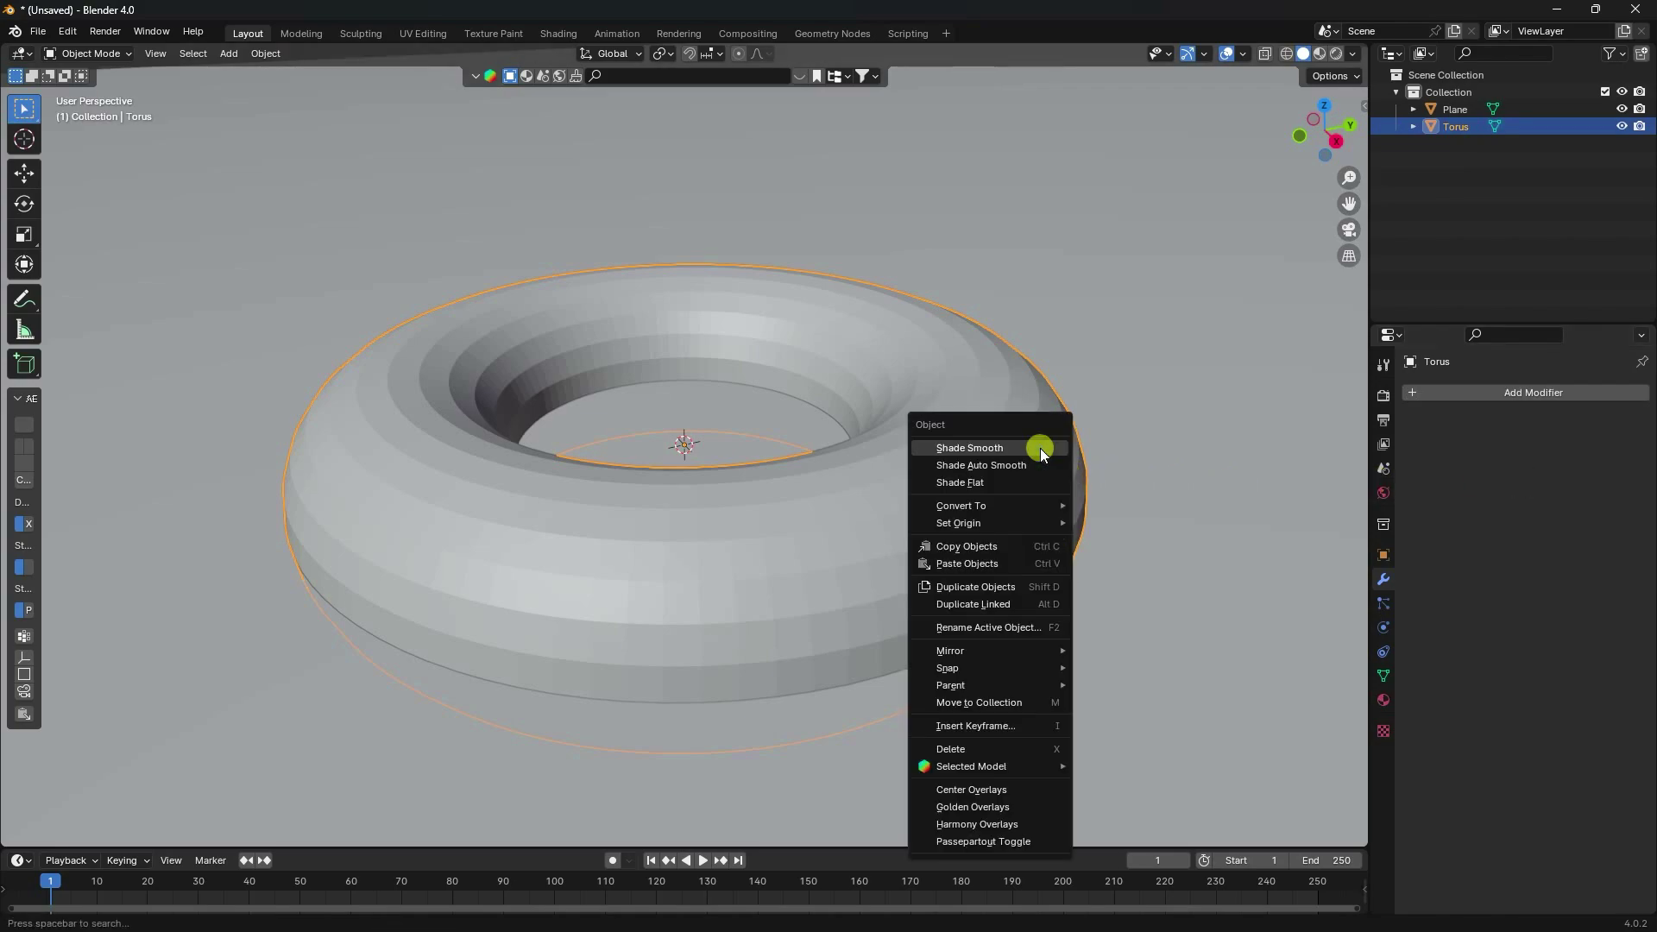
left_click(1039, 448)
scroll(940, 470, "down", 5)
scroll(934, 466, "down", 4)
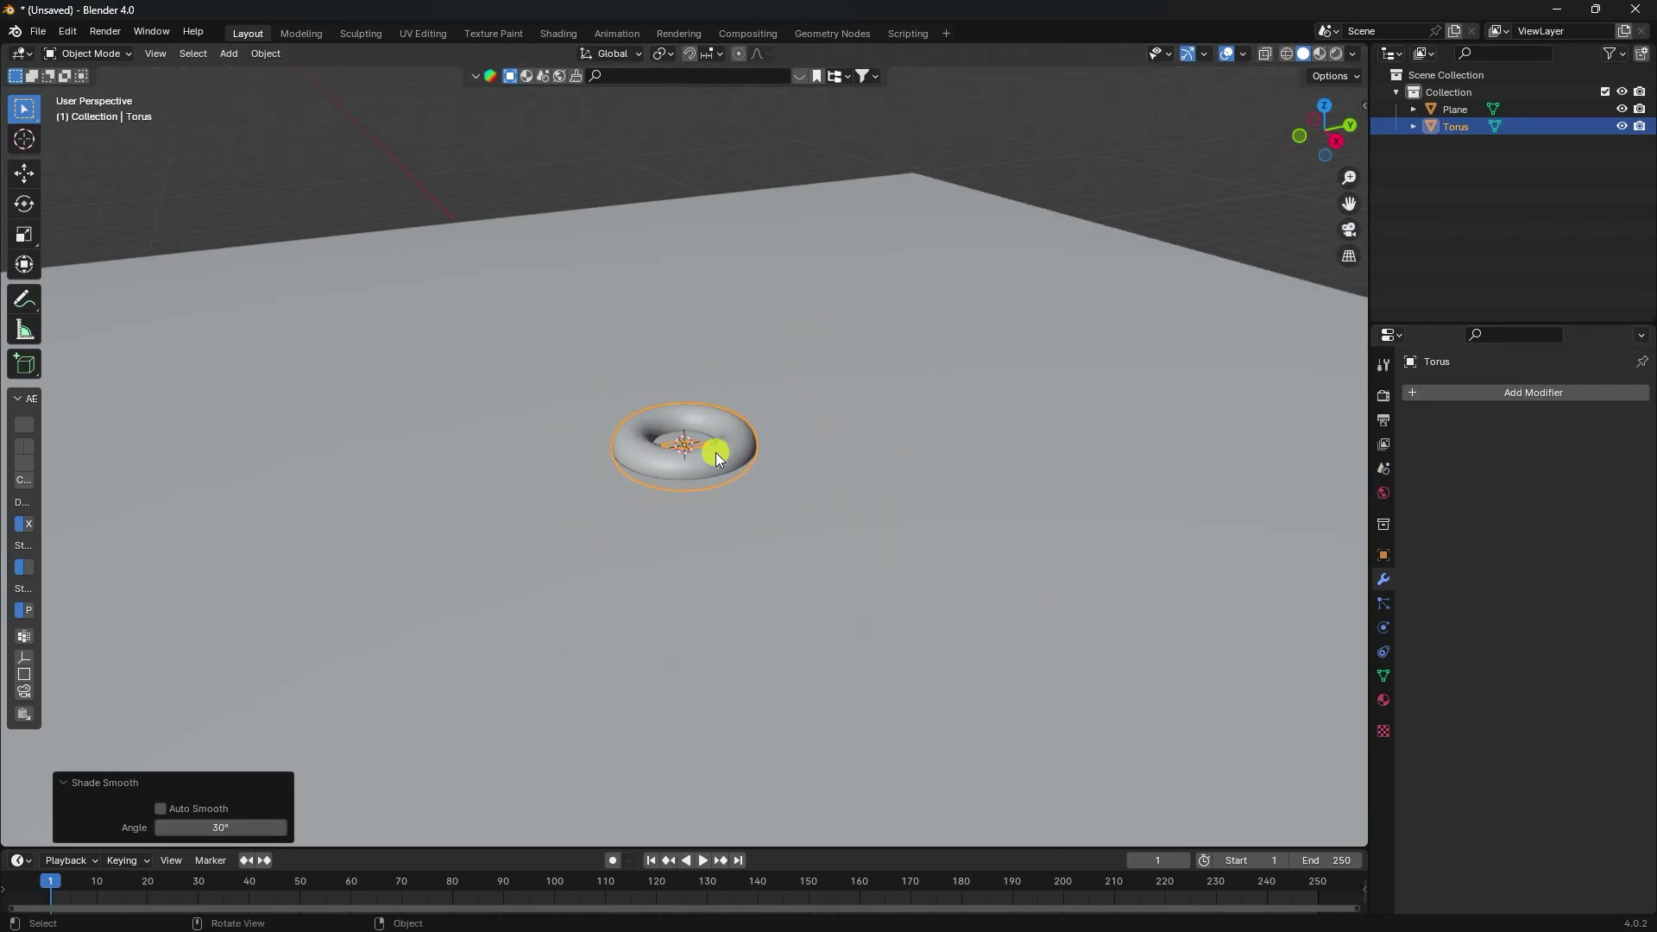
left_click(5, 176)
mouse_move(829, 388)
middle_mouse_down()
mouse_move(739, 416)
mouse_move(835, 405)
mouse_move(820, 392)
middle_mouse_up()
left_click_drag(765, 374, 766, 208)
middle_click_drag(767, 209, 748, 269)
Step: Add a UV sphere at the origin and turn on the wireframe overlay in the viewport
left_click(240, 58)
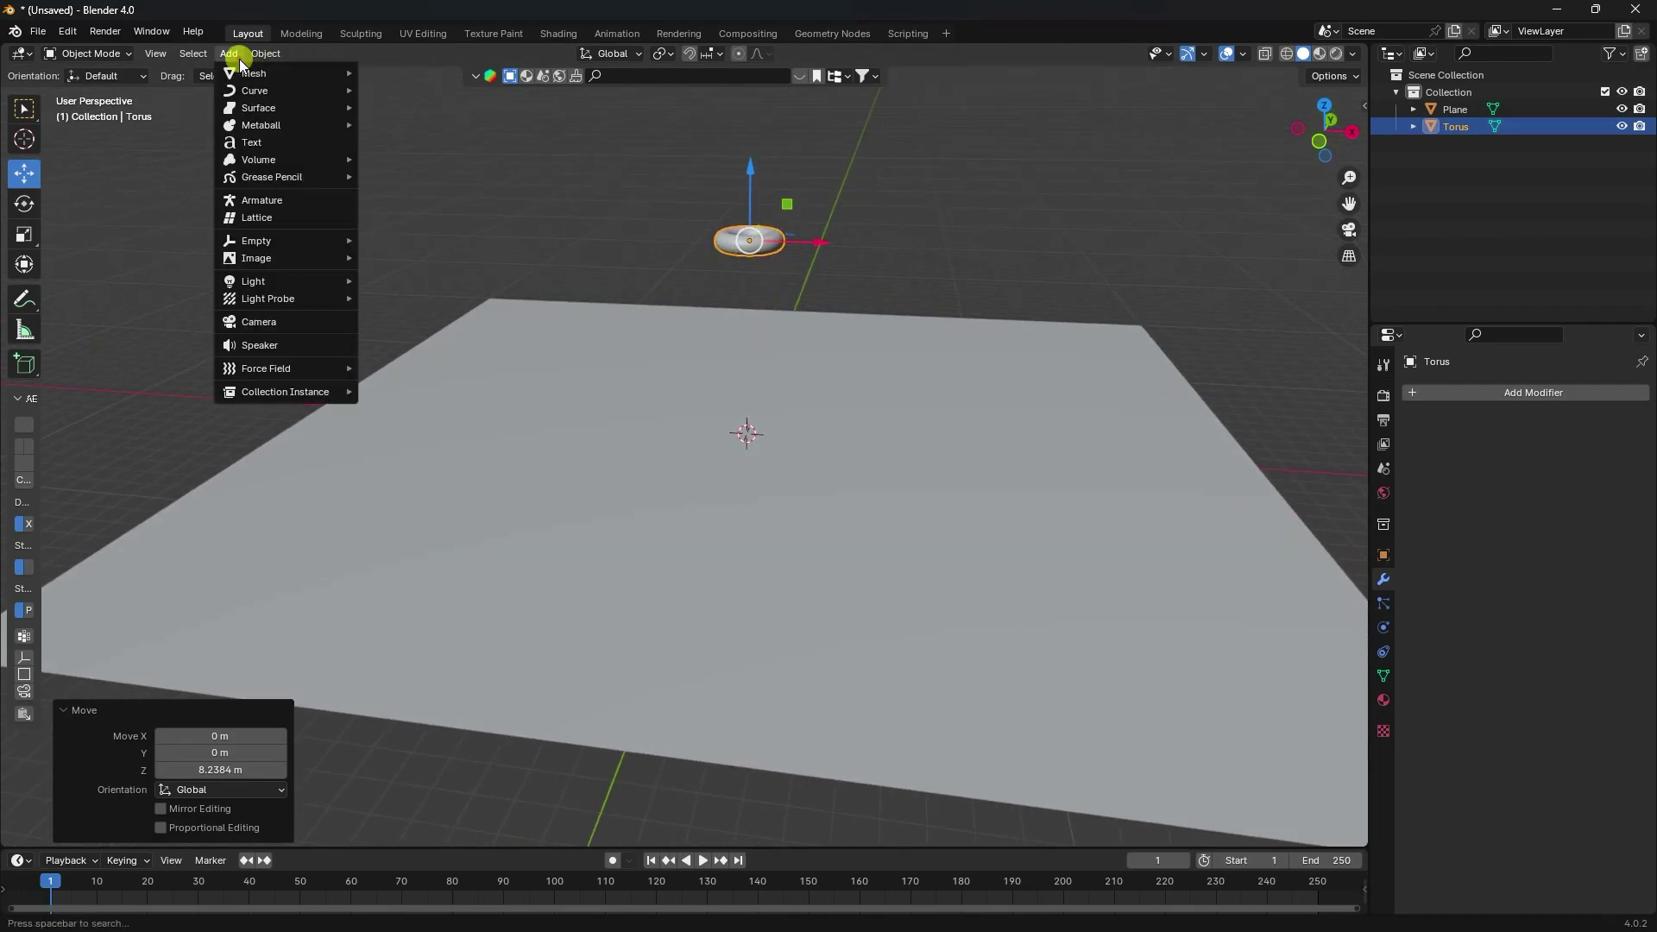
mouse_move(334, 71)
left_click(422, 122)
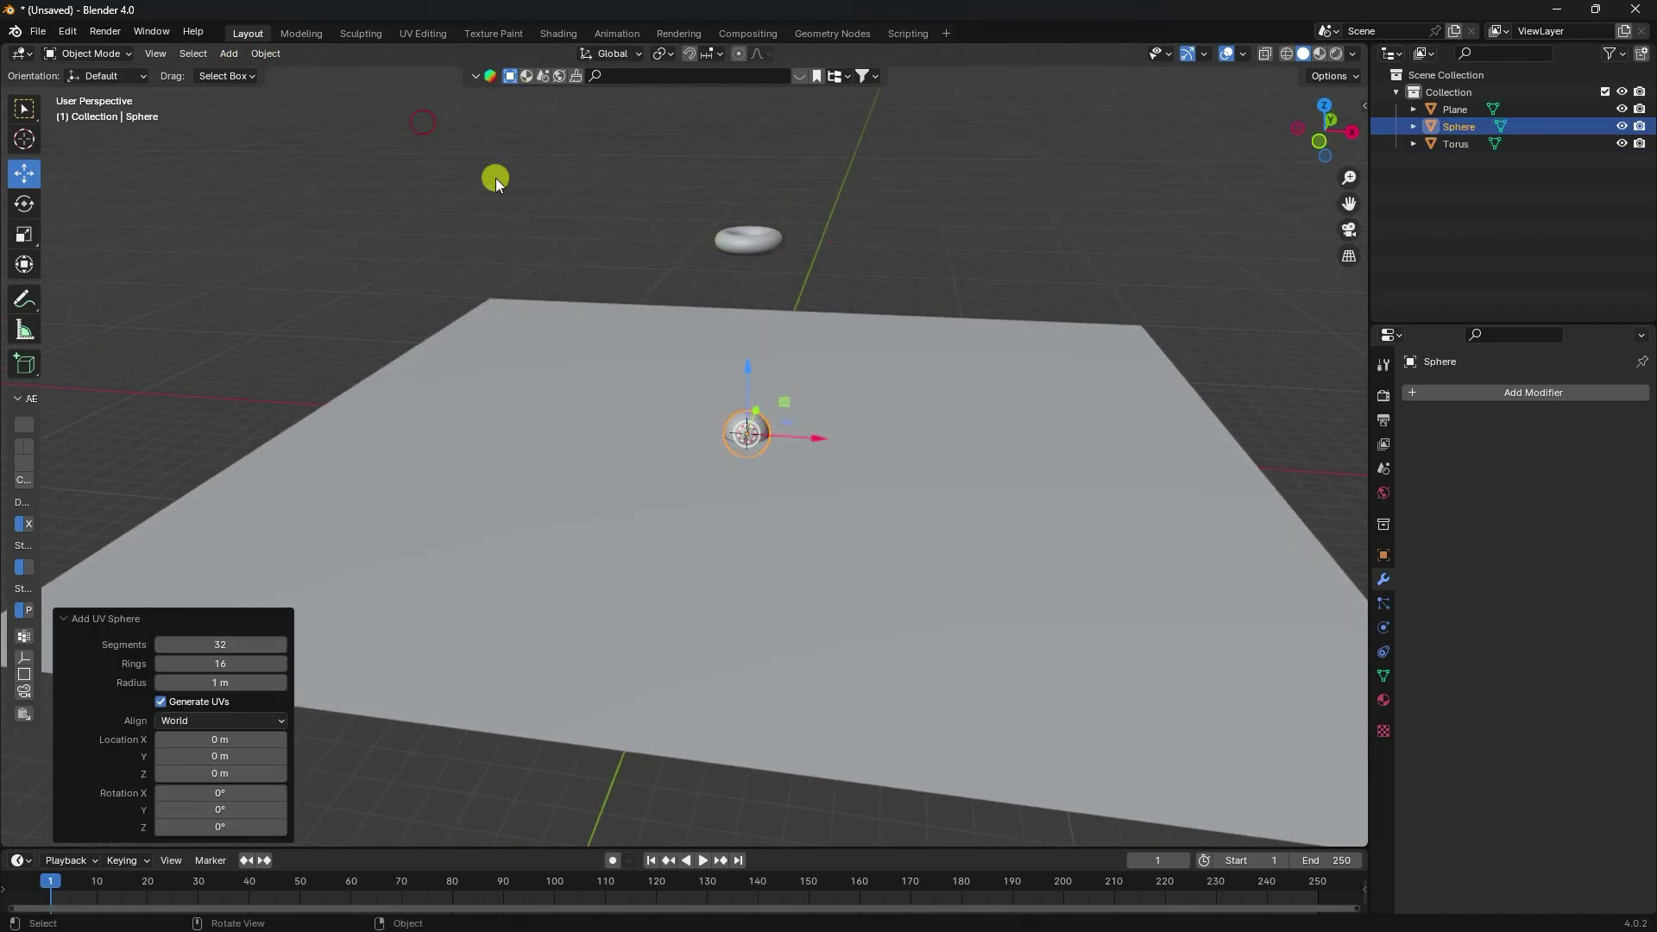
middle_click_drag(772, 326, 666, 530)
scroll(673, 554, "up", 3)
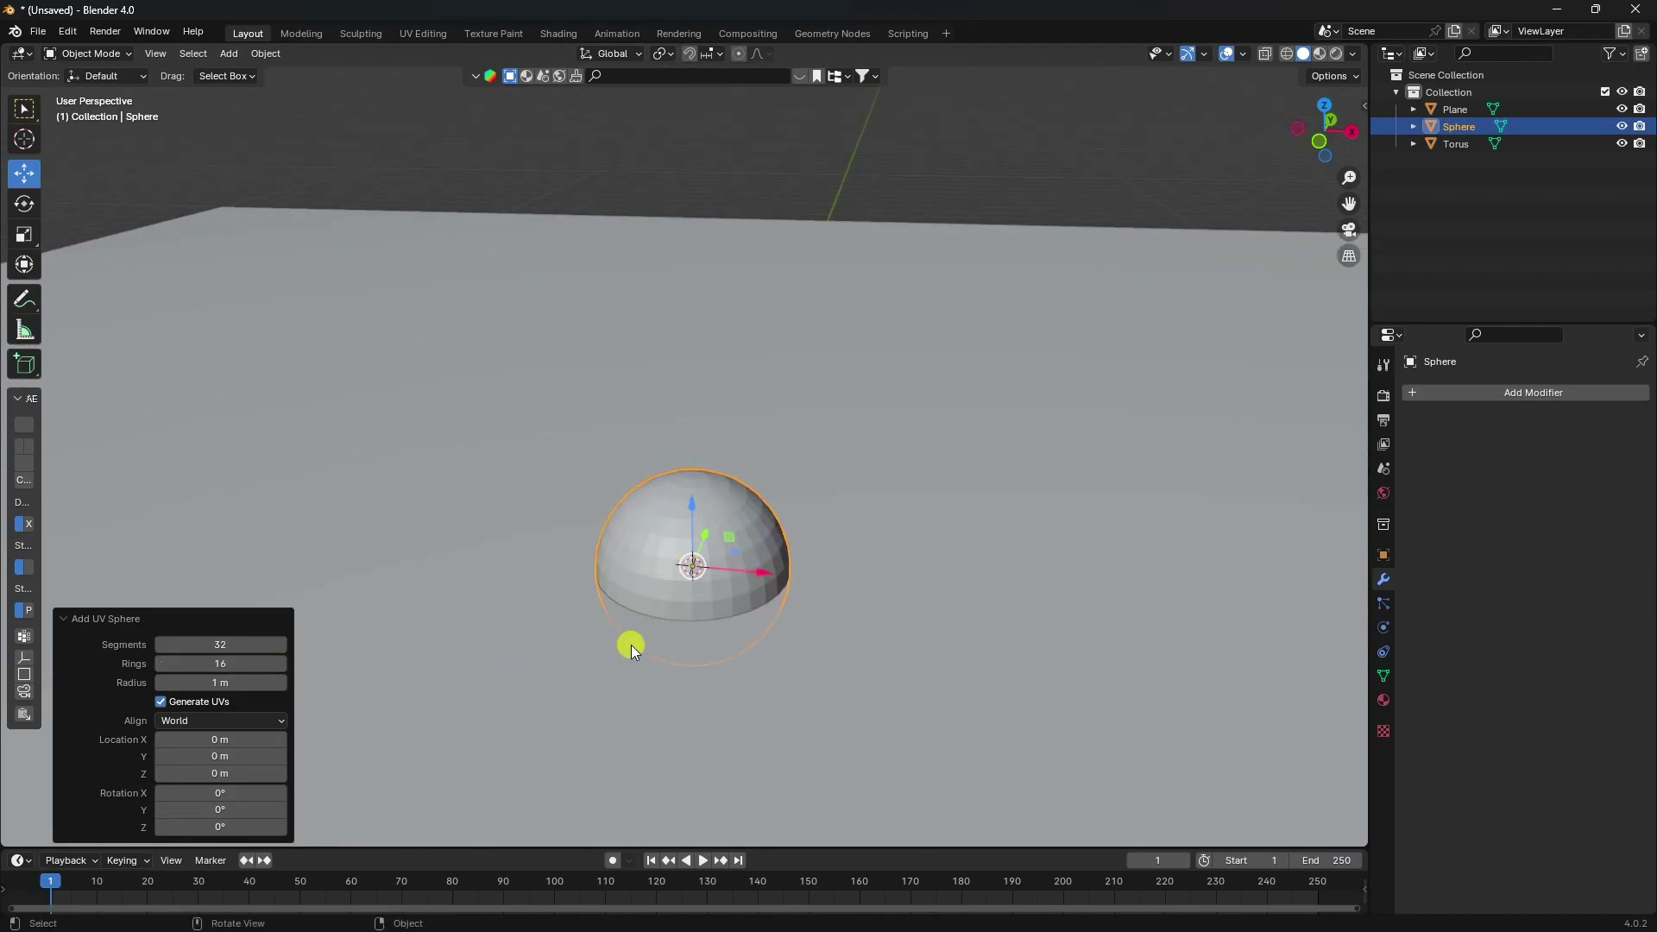
middle_click_drag(666, 649, 627, 485, "shift")
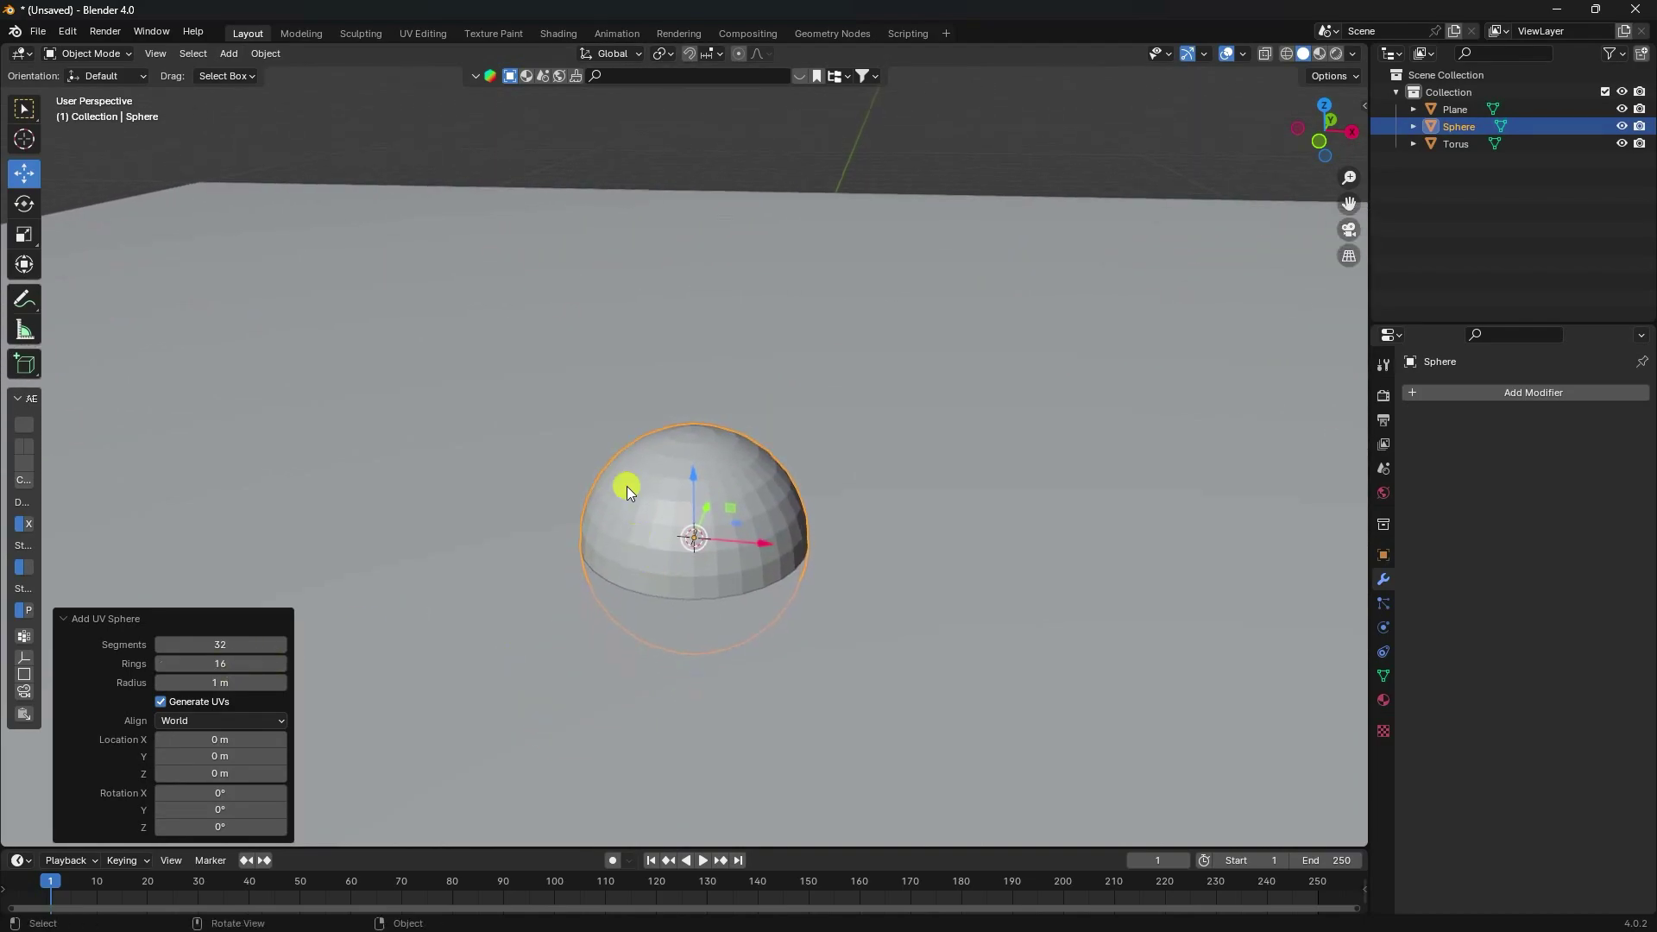
left_click(1241, 57)
left_click(1141, 345)
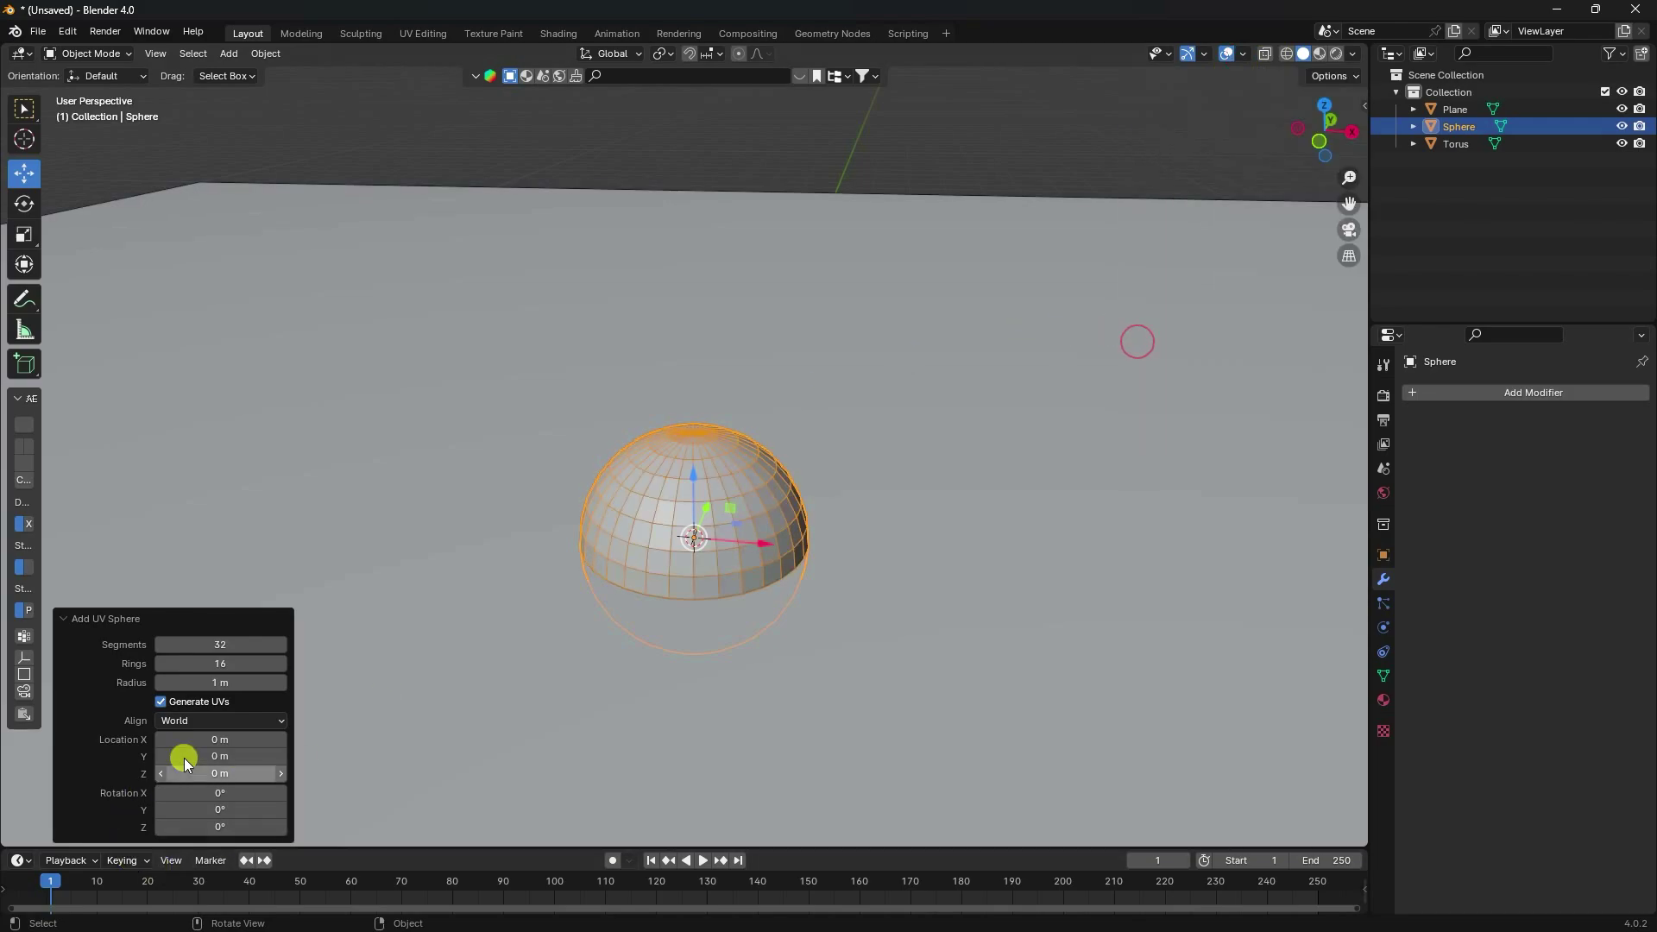
Step: Set the new UV sphere to 24 segments and 12 rings
left_click(202, 645)
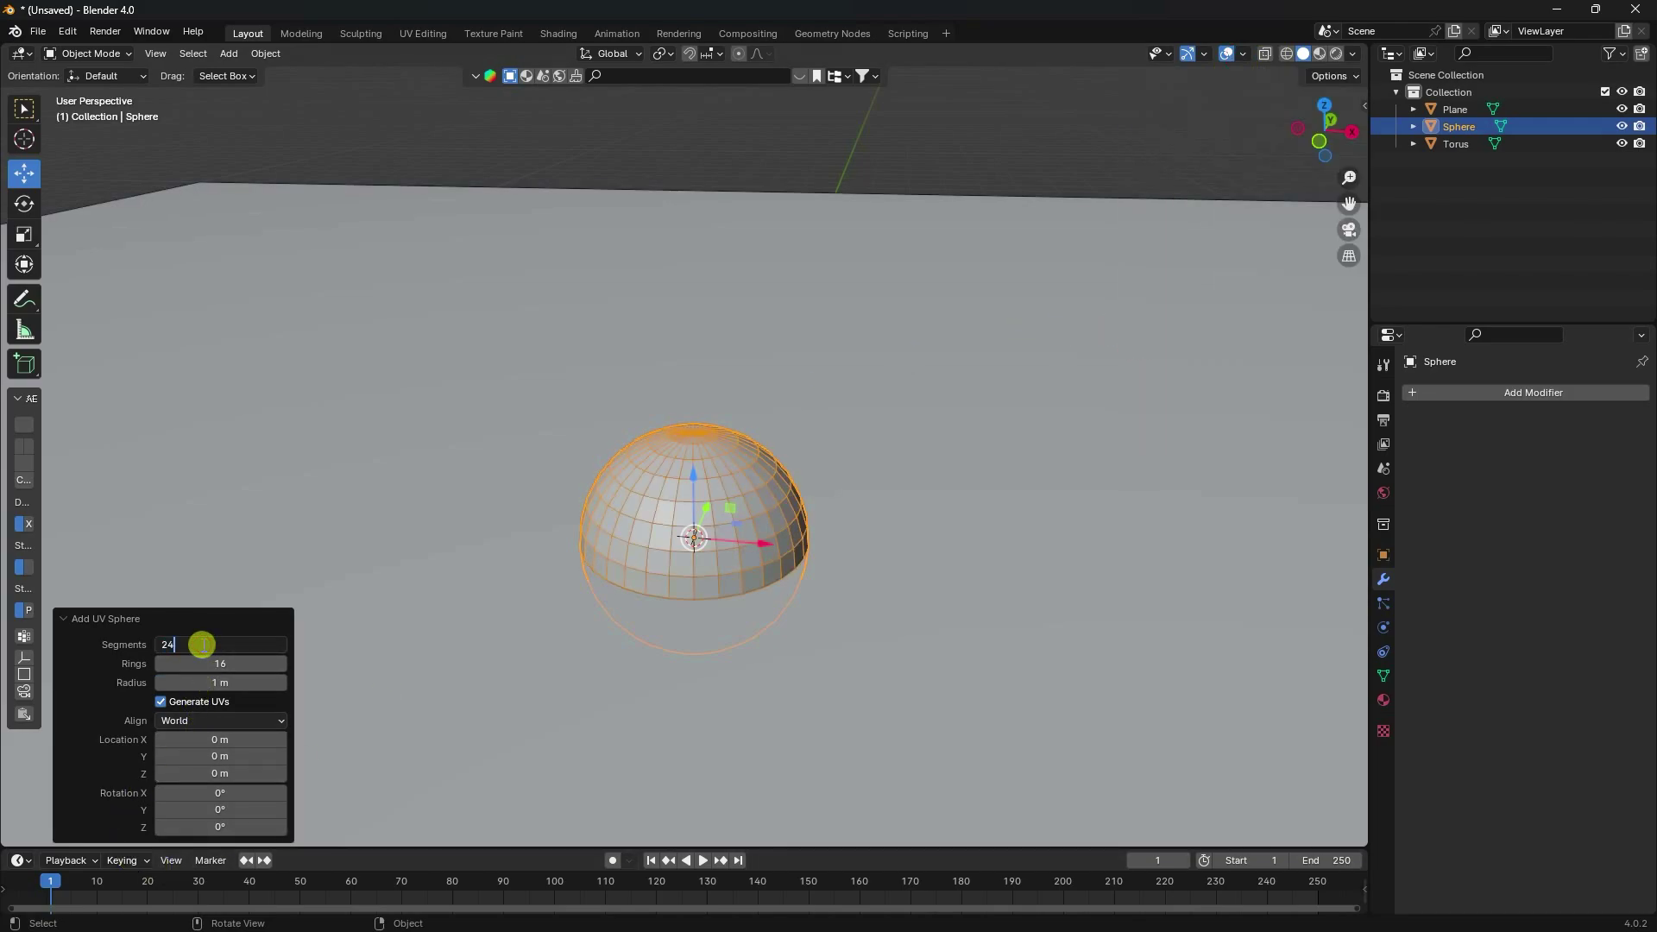
type("24")
key("Return")
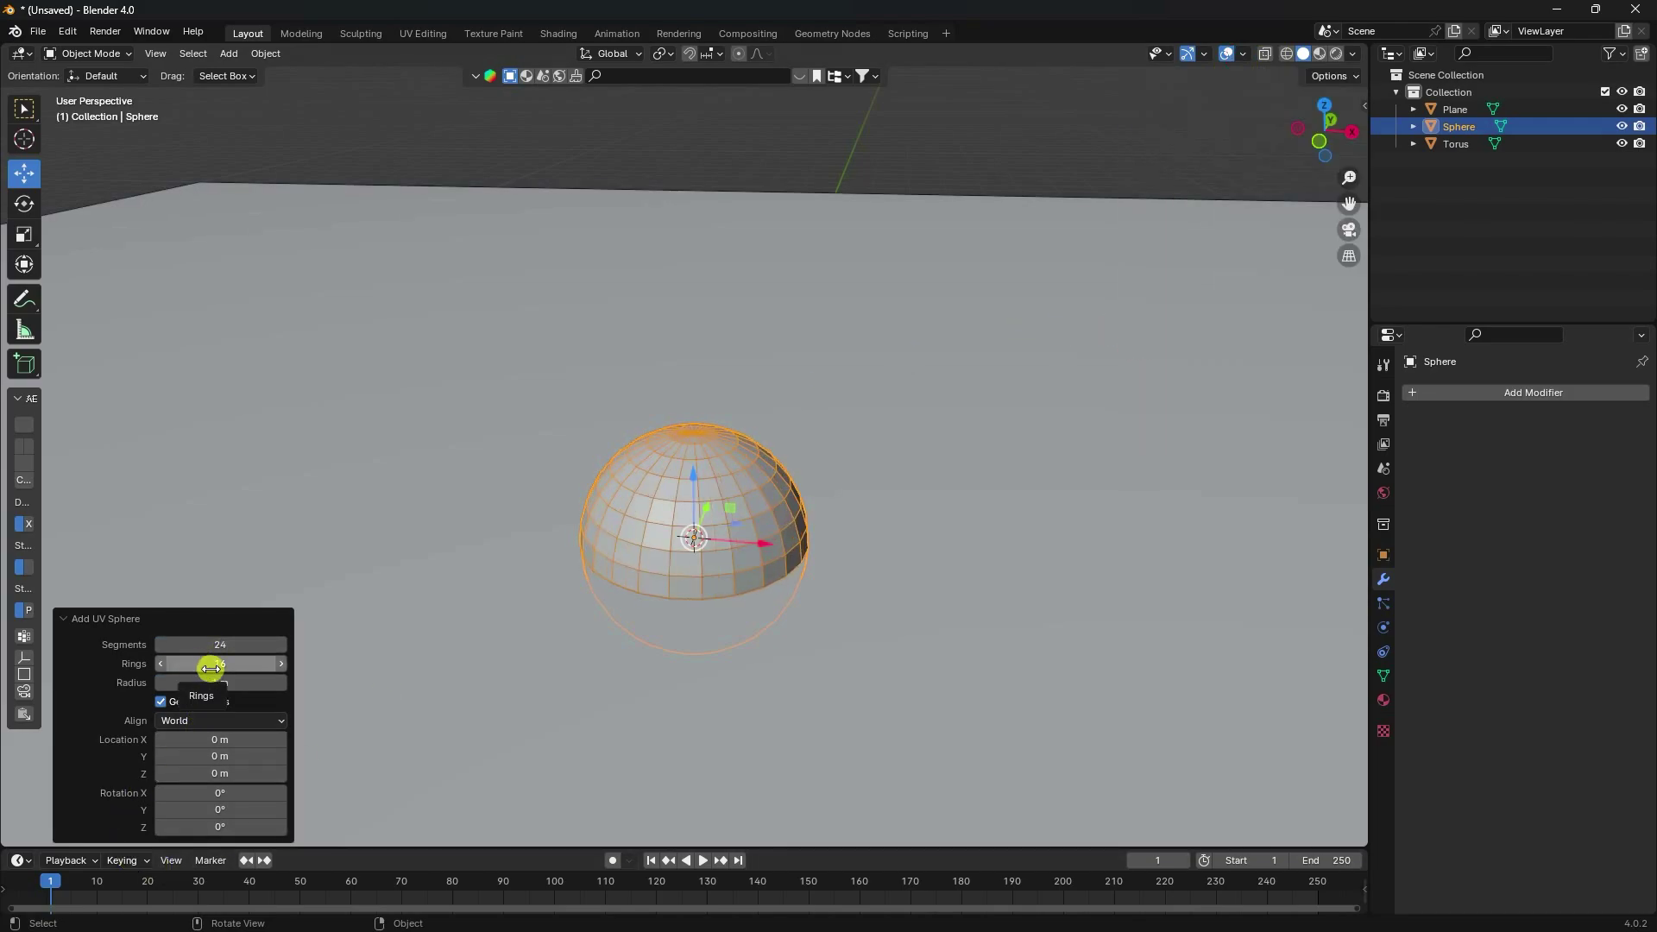
left_click(211, 669)
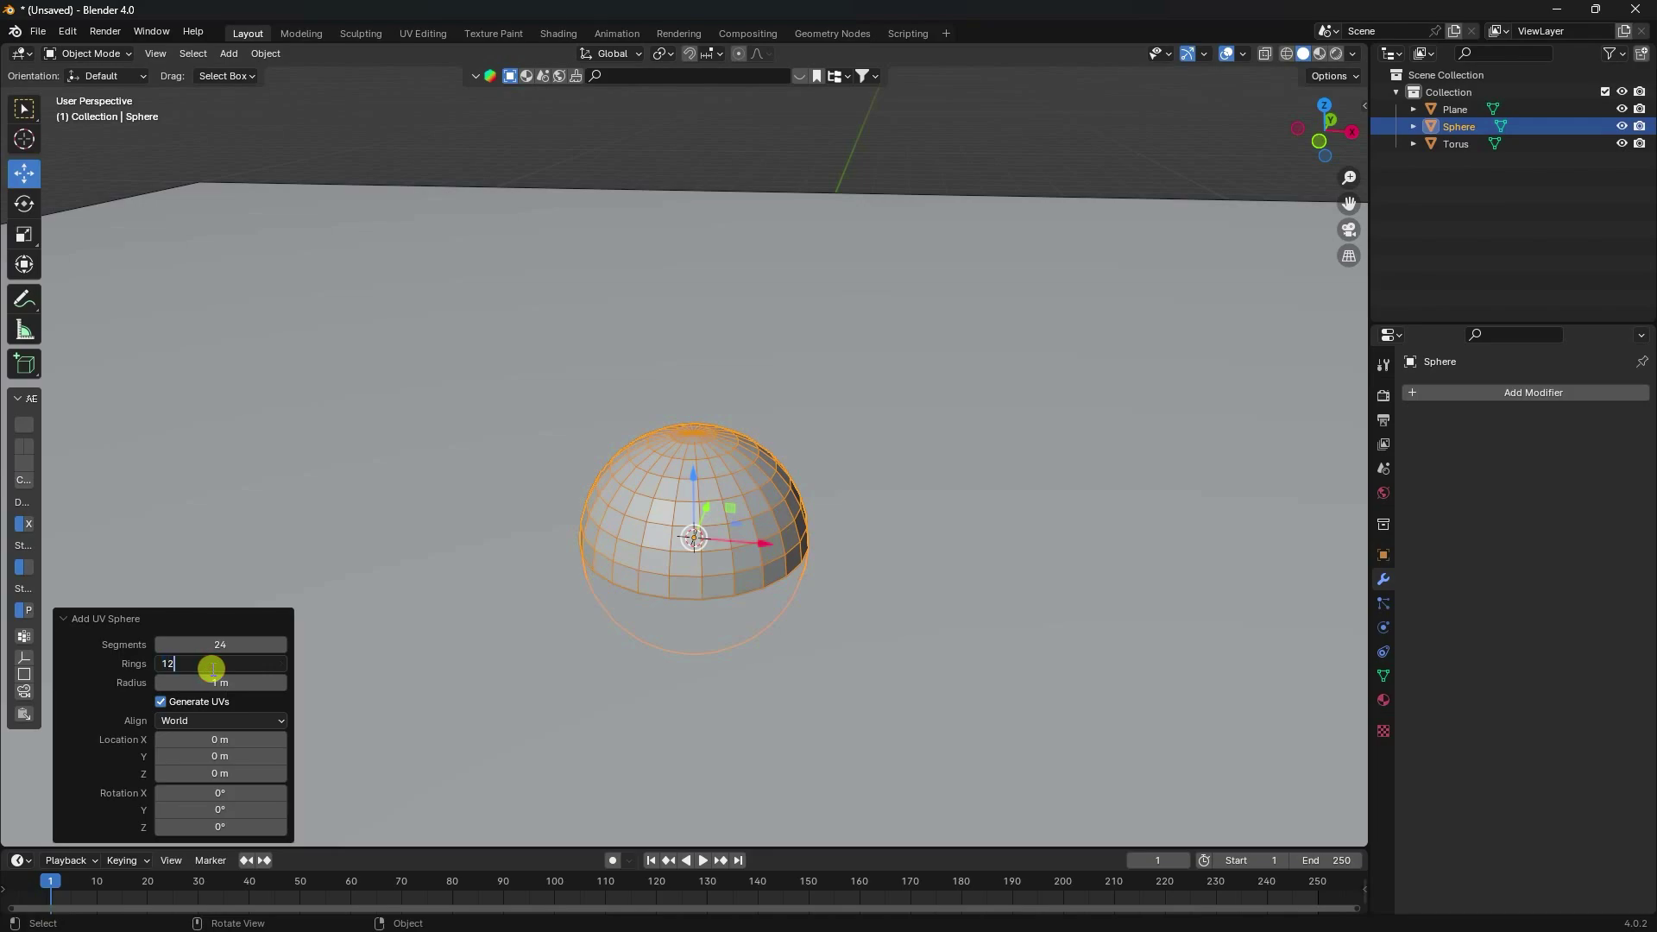
type("12")
key("Return")
Step: Add a Subdivision Surface modifier to the sphere with the render level set to 1 and apply it
scroll(649, 527, "up", 2)
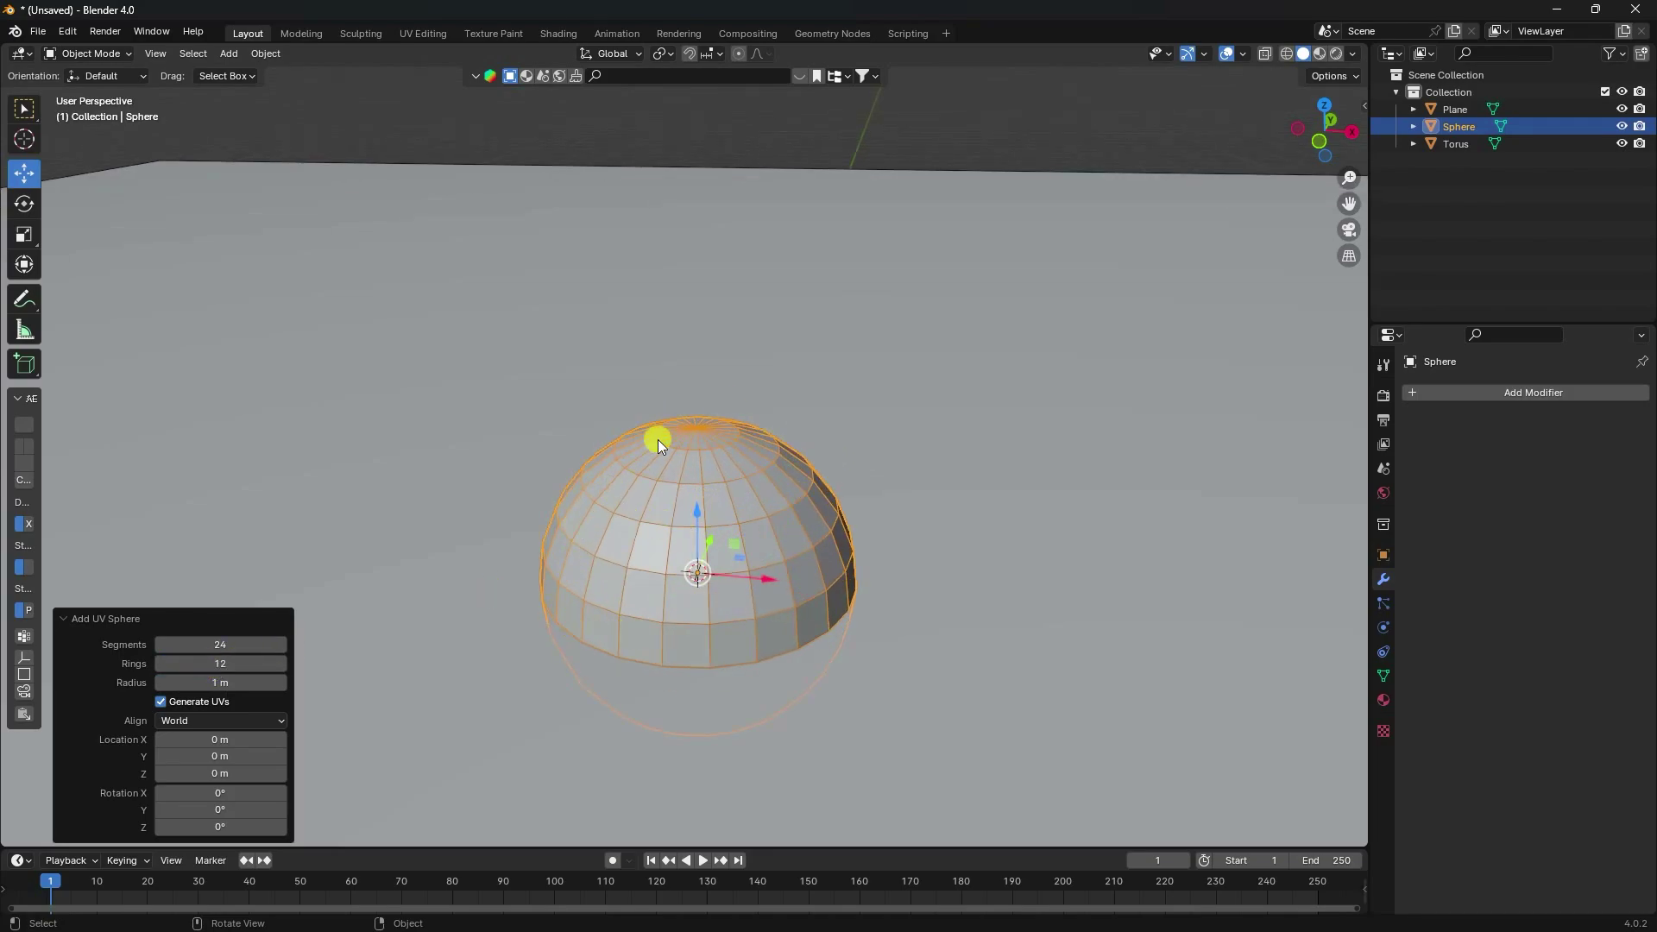
left_click(1447, 398)
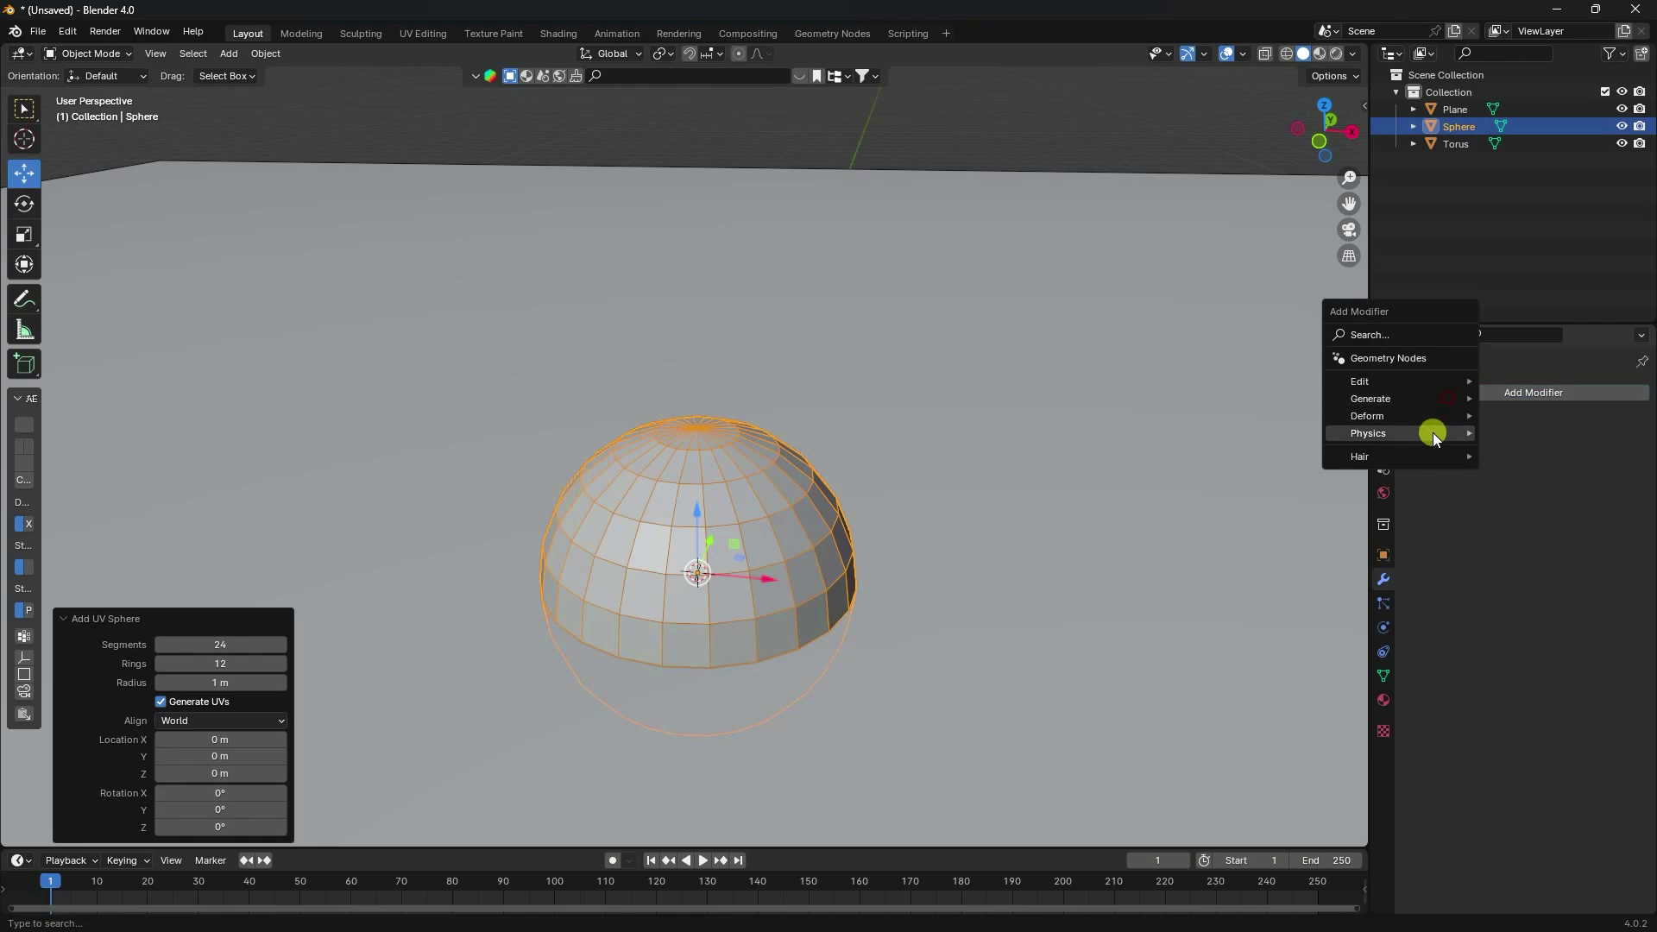
mouse_move(1412, 400)
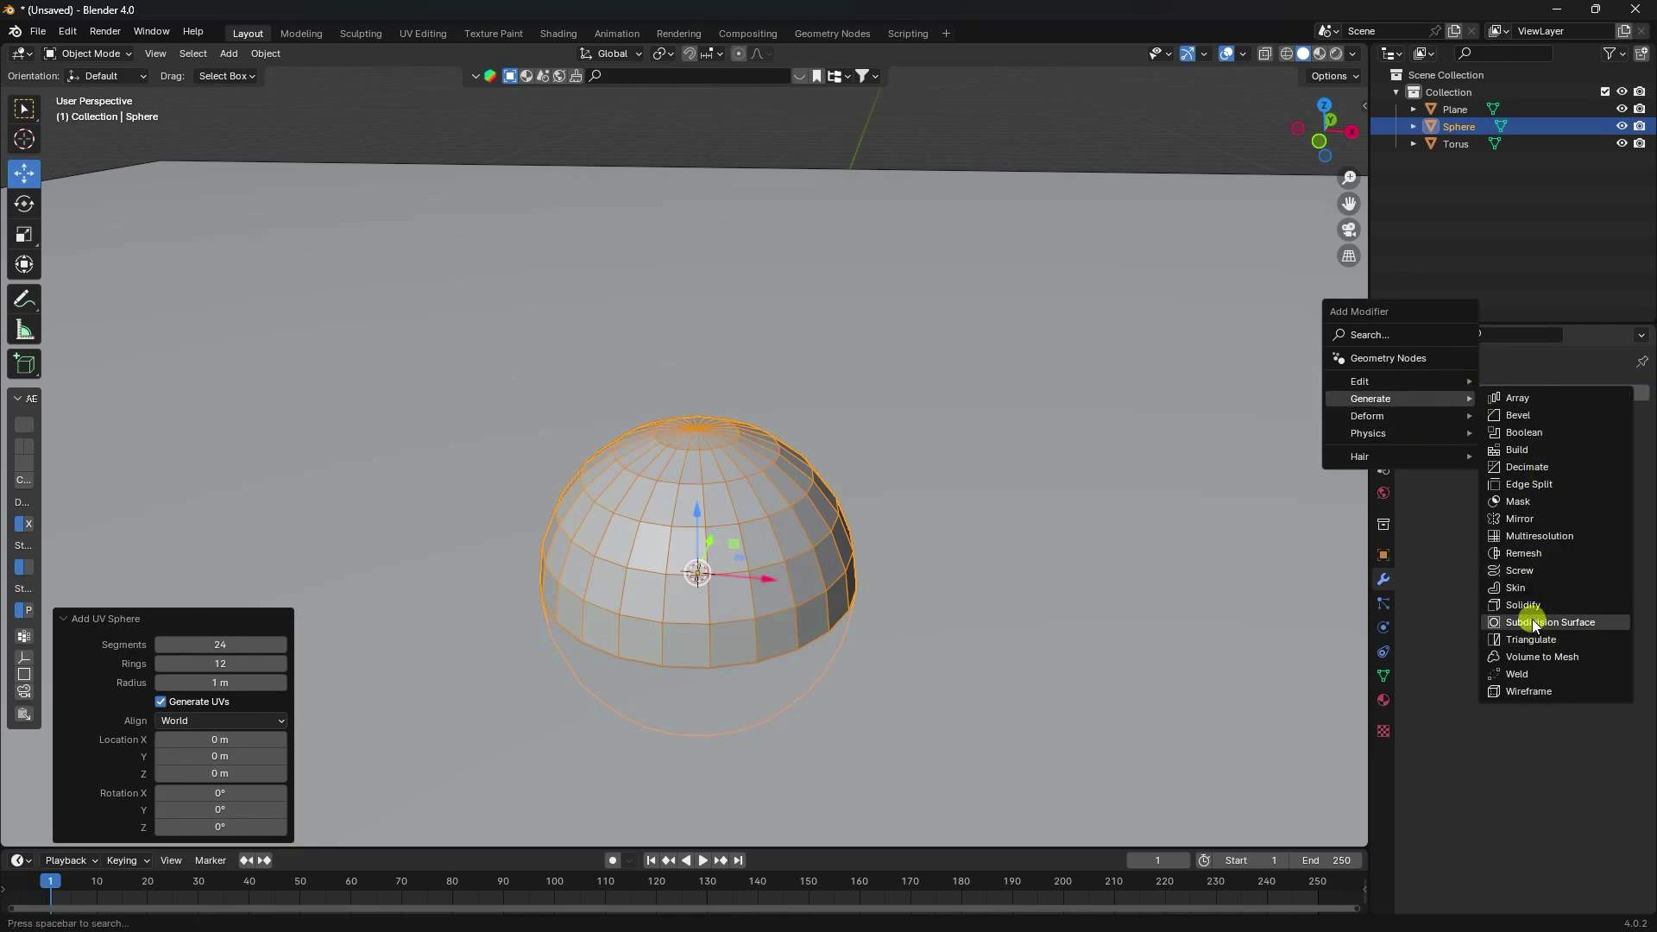
left_click(1576, 623)
left_click(1558, 618)
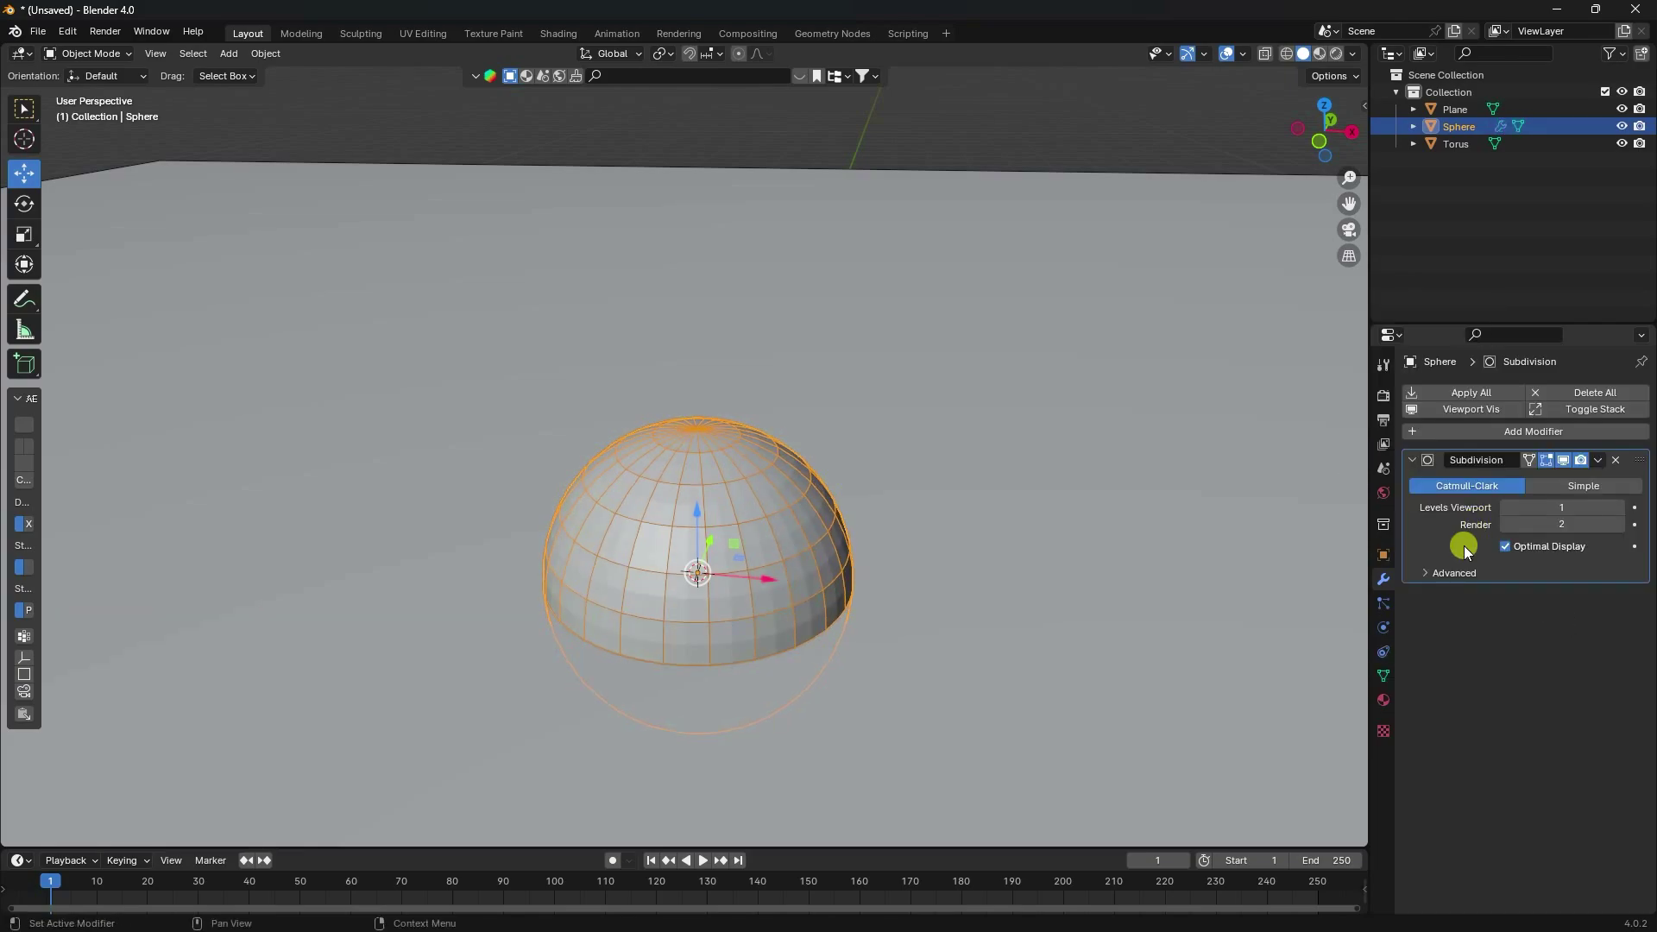
left_click(1557, 522)
type("1")
key("Return")
left_click(1599, 461)
left_click(1524, 482)
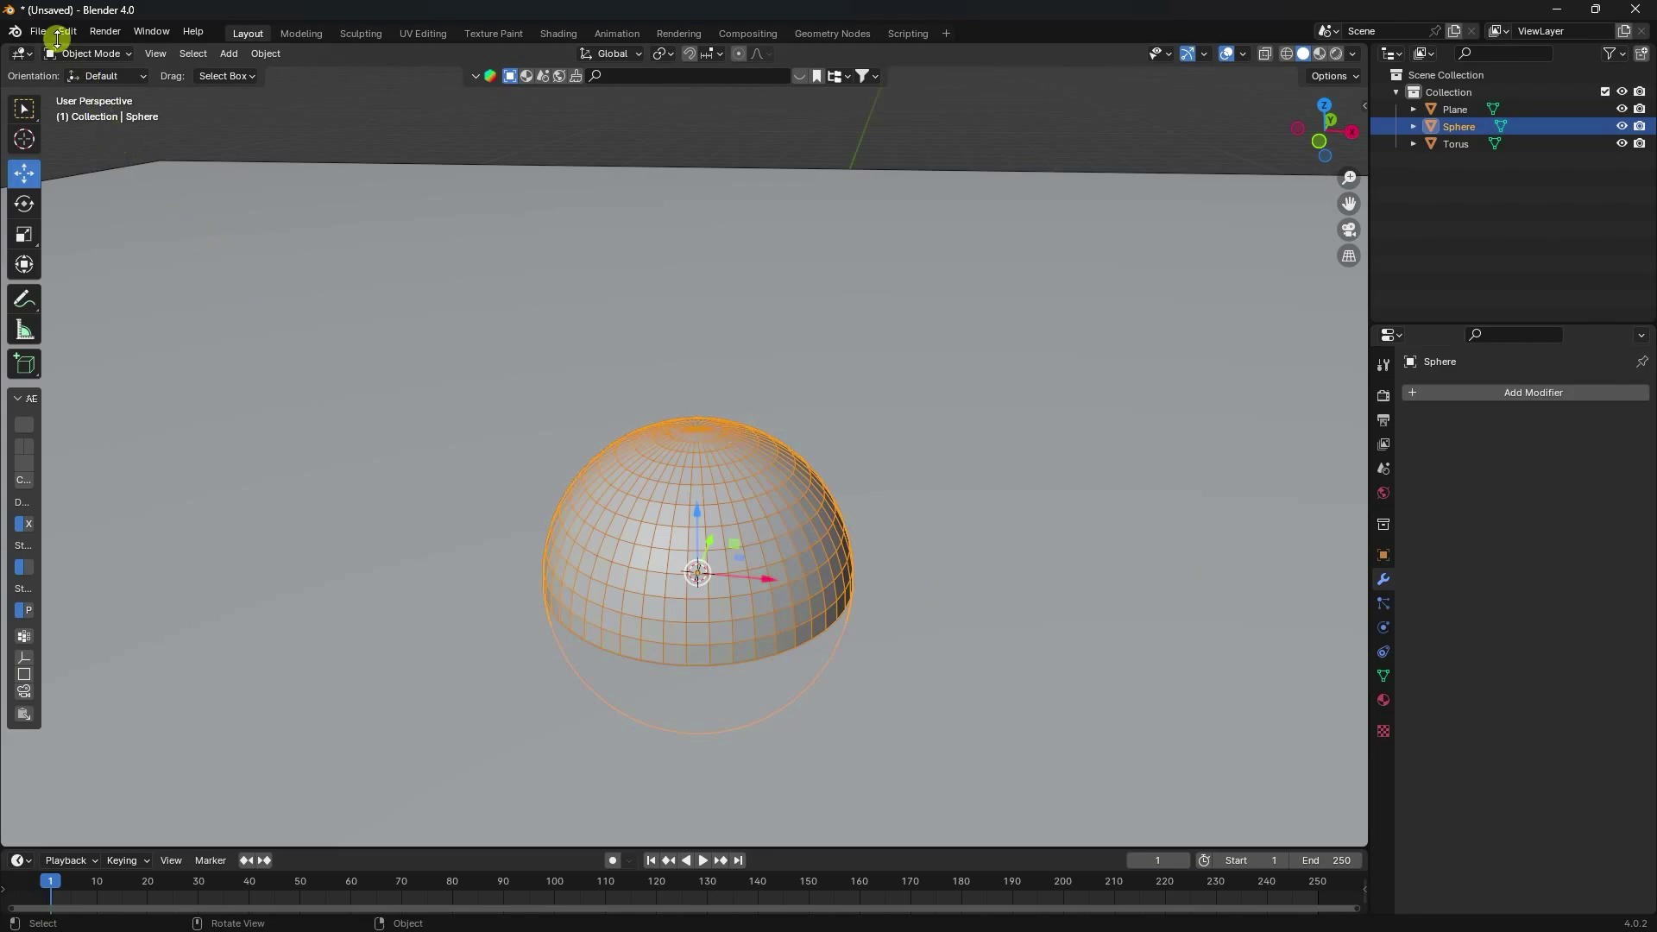
Step: Shade the sphere smooth
scroll(707, 550, "down", 4)
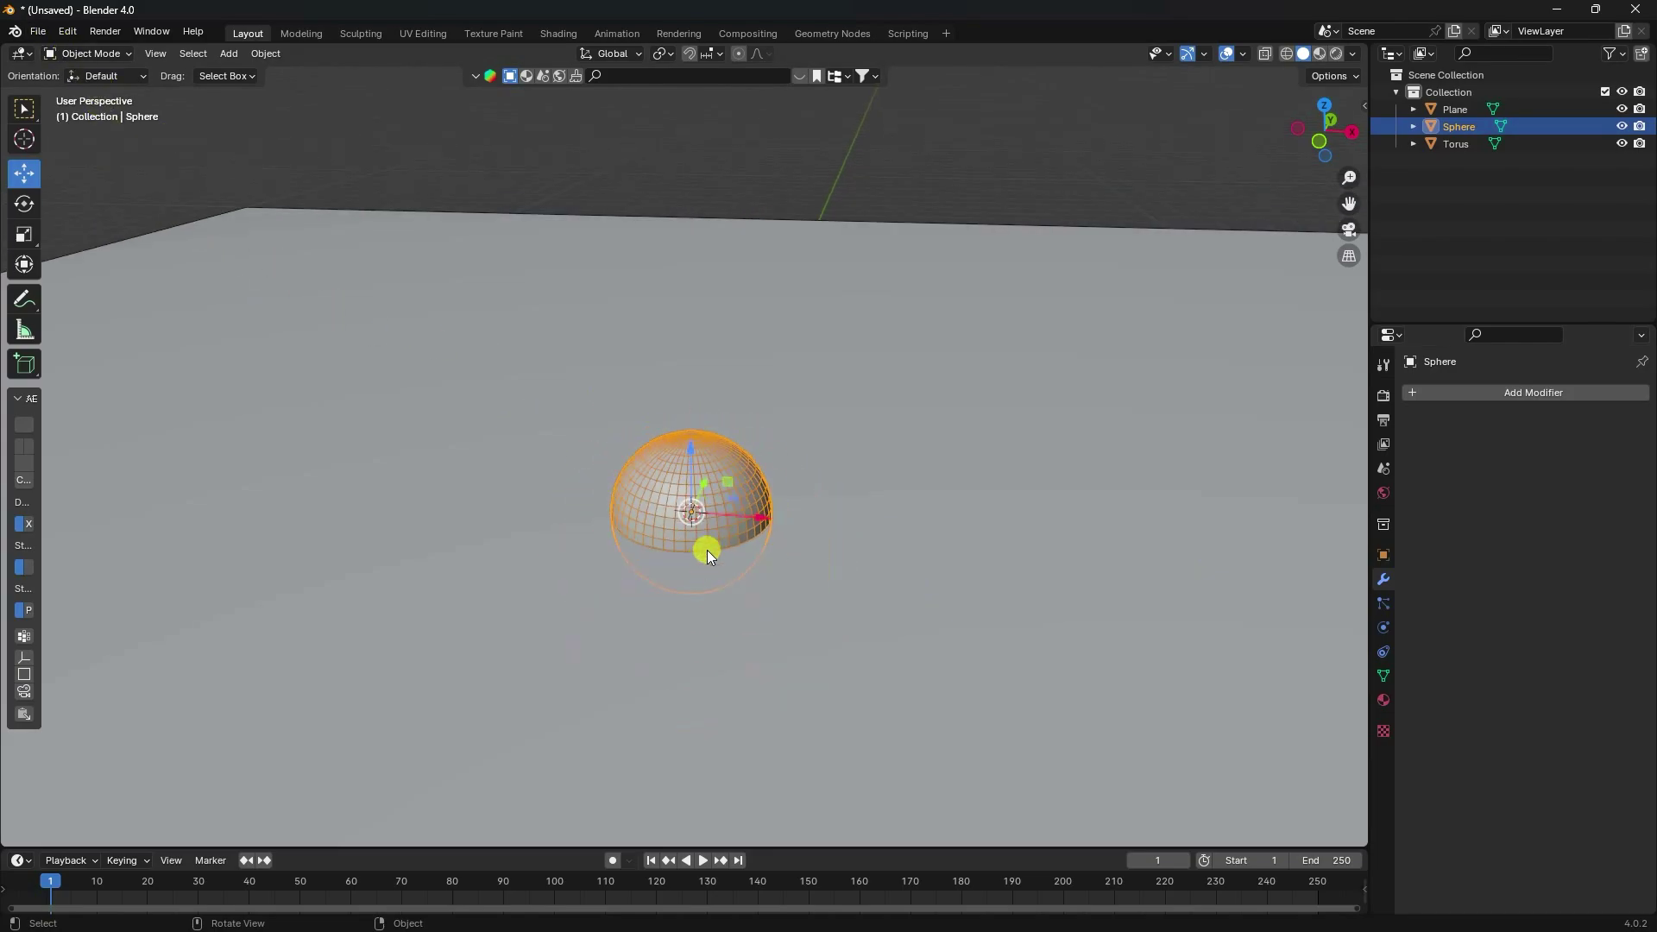
right_click(734, 459)
left_click(729, 455)
scroll(716, 483, "down", 5)
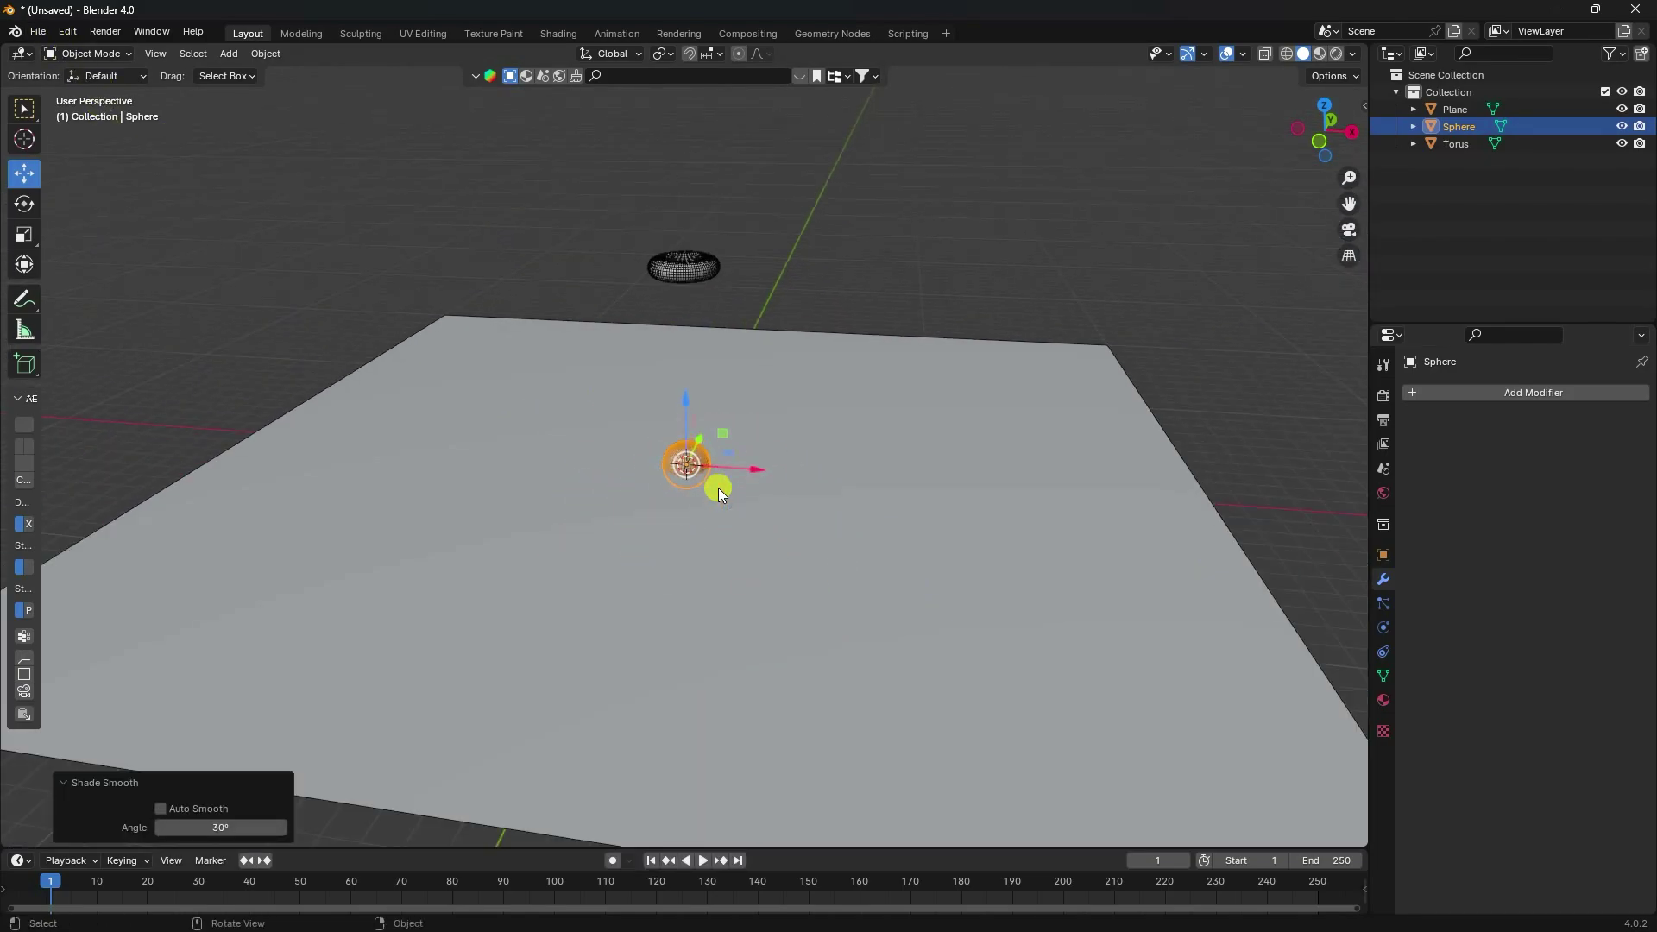
Step: Raise the sphere about 14.2 m so it sits above the torus and scale it down to about 0.9
left_click_drag(686, 400, 714, 833)
scroll(676, 495, "down", 3)
middle_click_drag(702, 296, 691, 407)
scroll(675, 334, "up", 4)
middle_click_drag(675, 334, 774, 507)
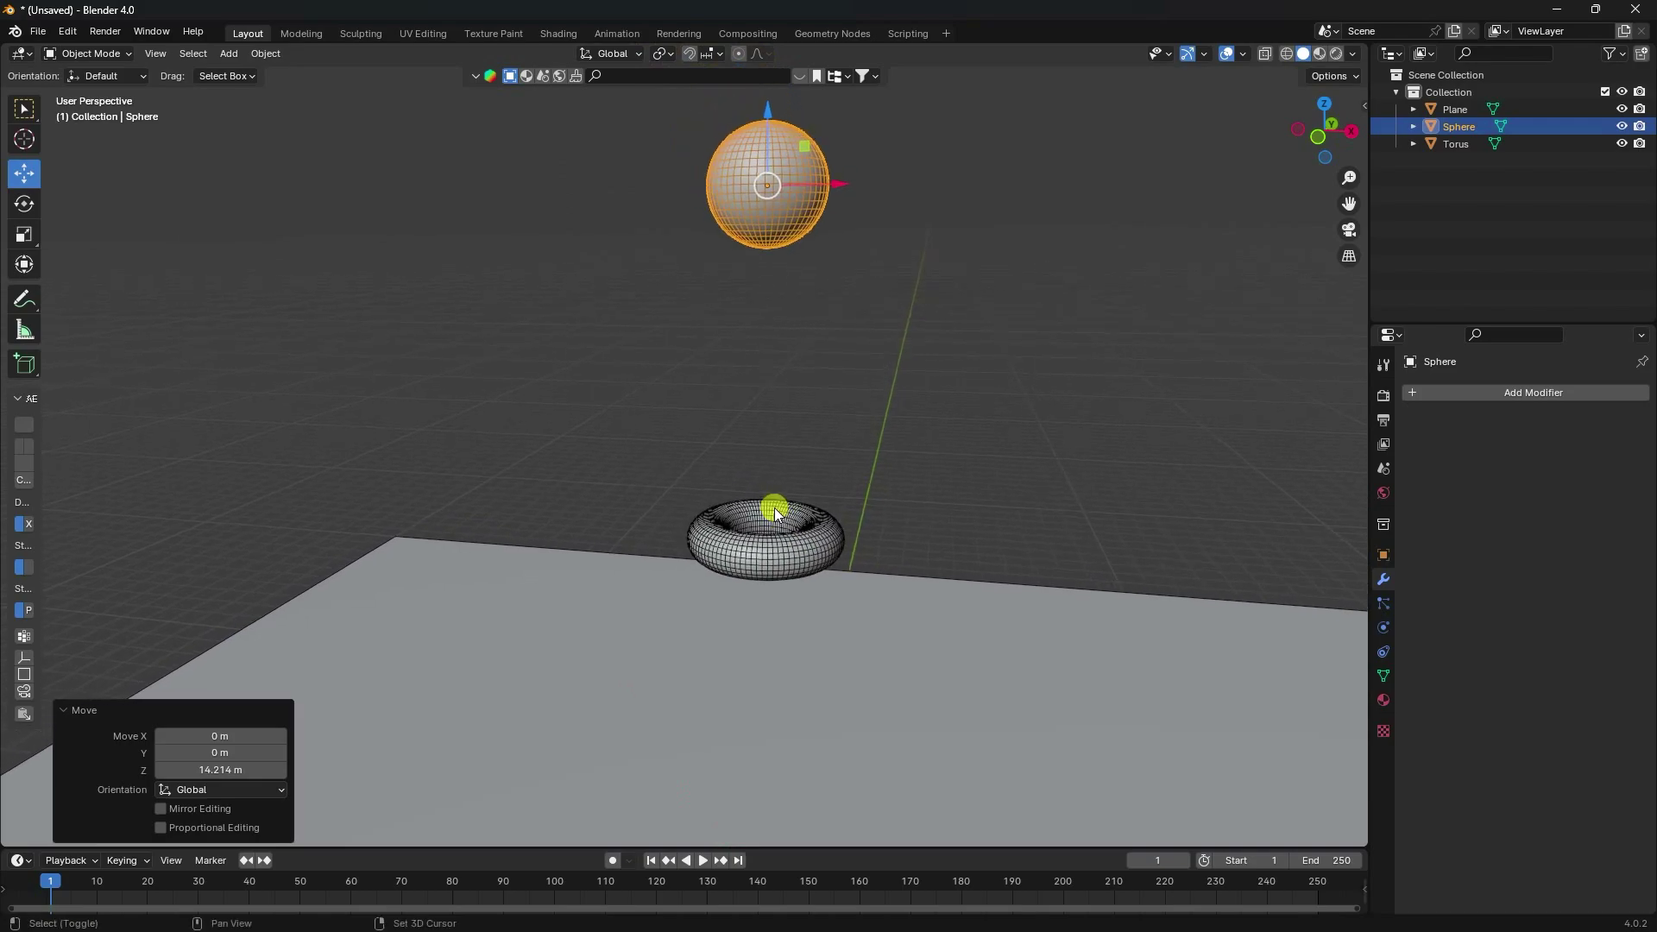
key("s")
left_click(893, 219)
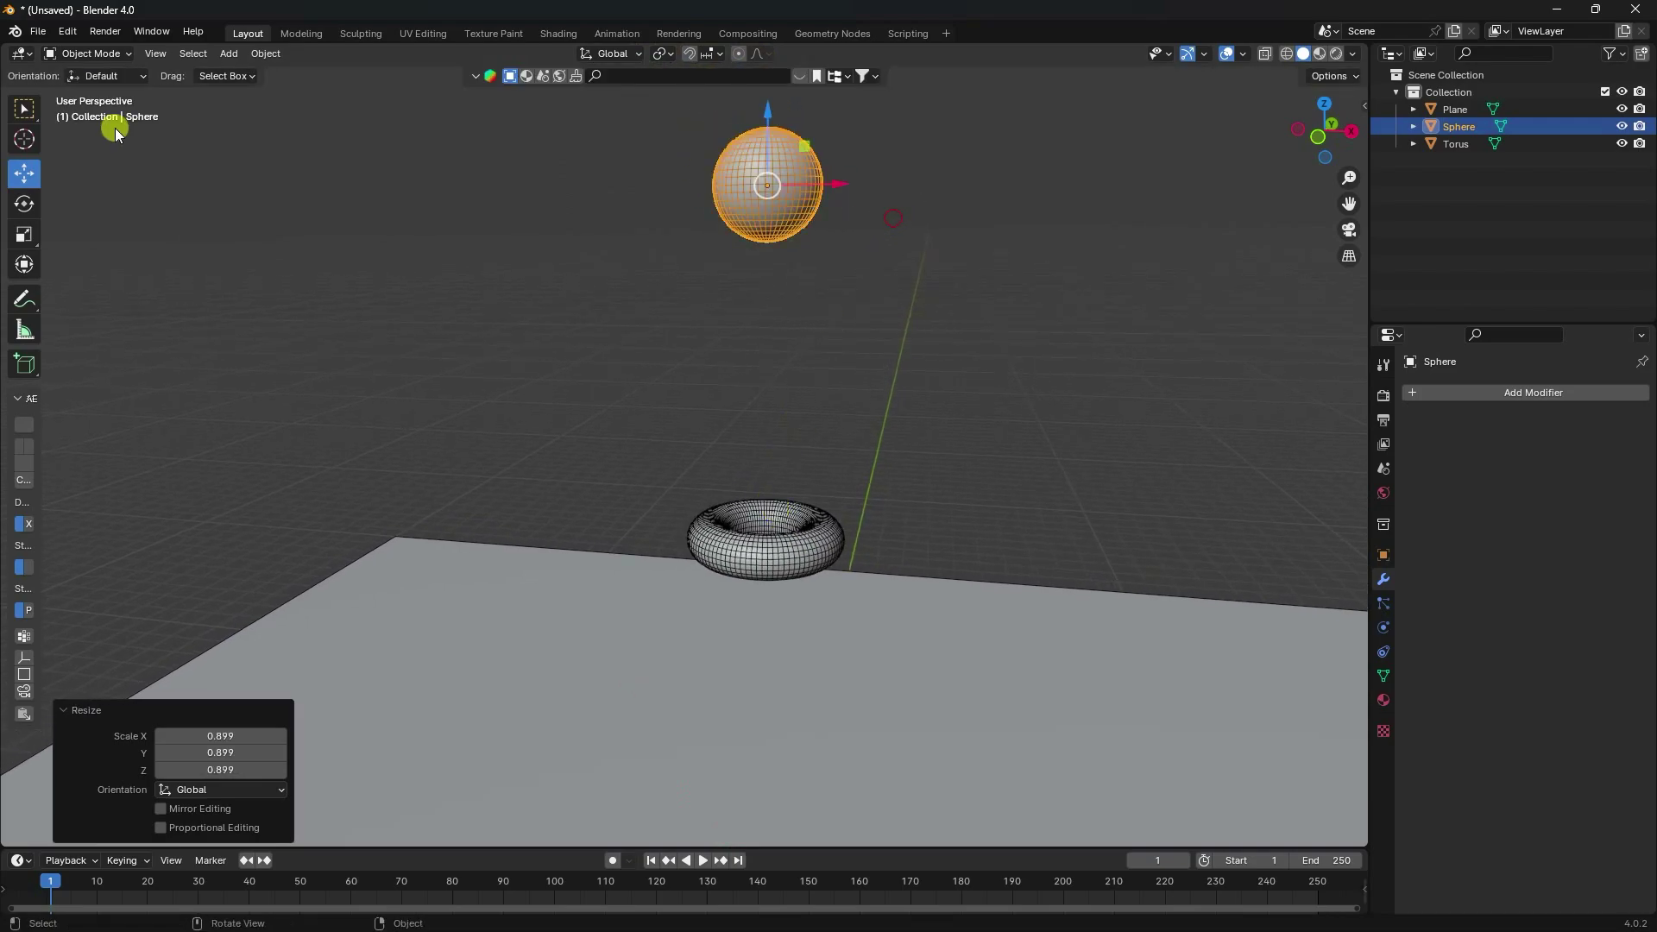
Step: Add an ico sphere, raise it about 20 m above the UV sphere, and scale it down to about 0.77
left_click(229, 54)
mouse_move(241, 73)
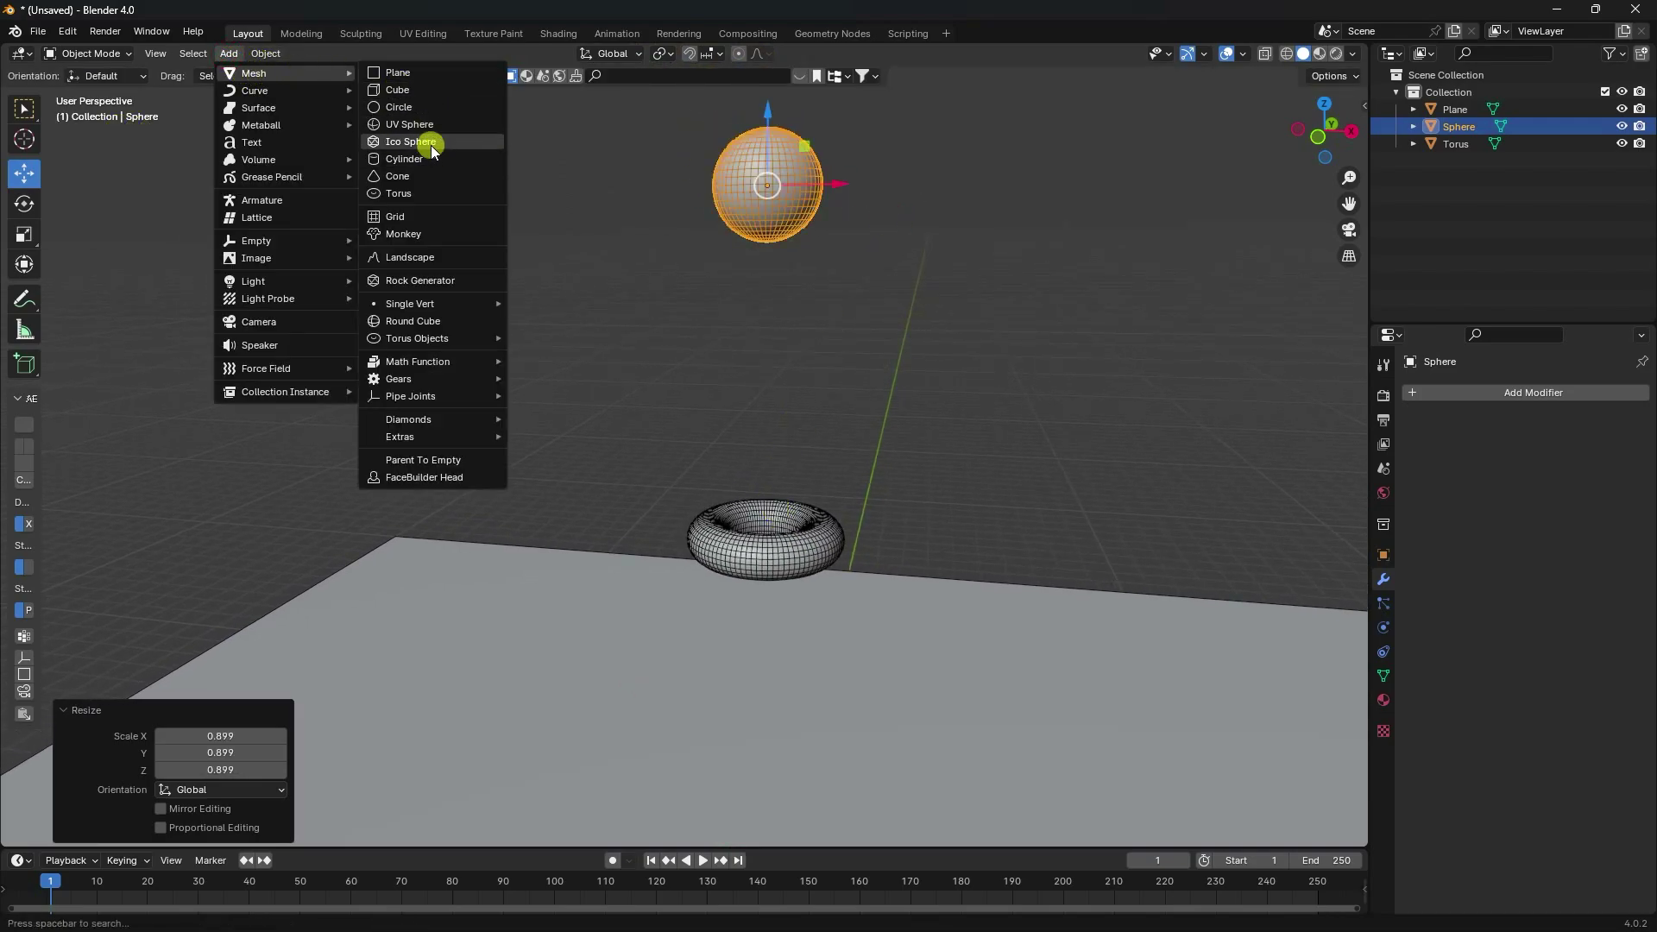
left_click(431, 145)
middle_click_drag(452, 172, 737, 583)
left_click_drag(693, 550, 704, 838)
middle_click_drag(704, 839, 815, 386, "ctrl")
key("s")
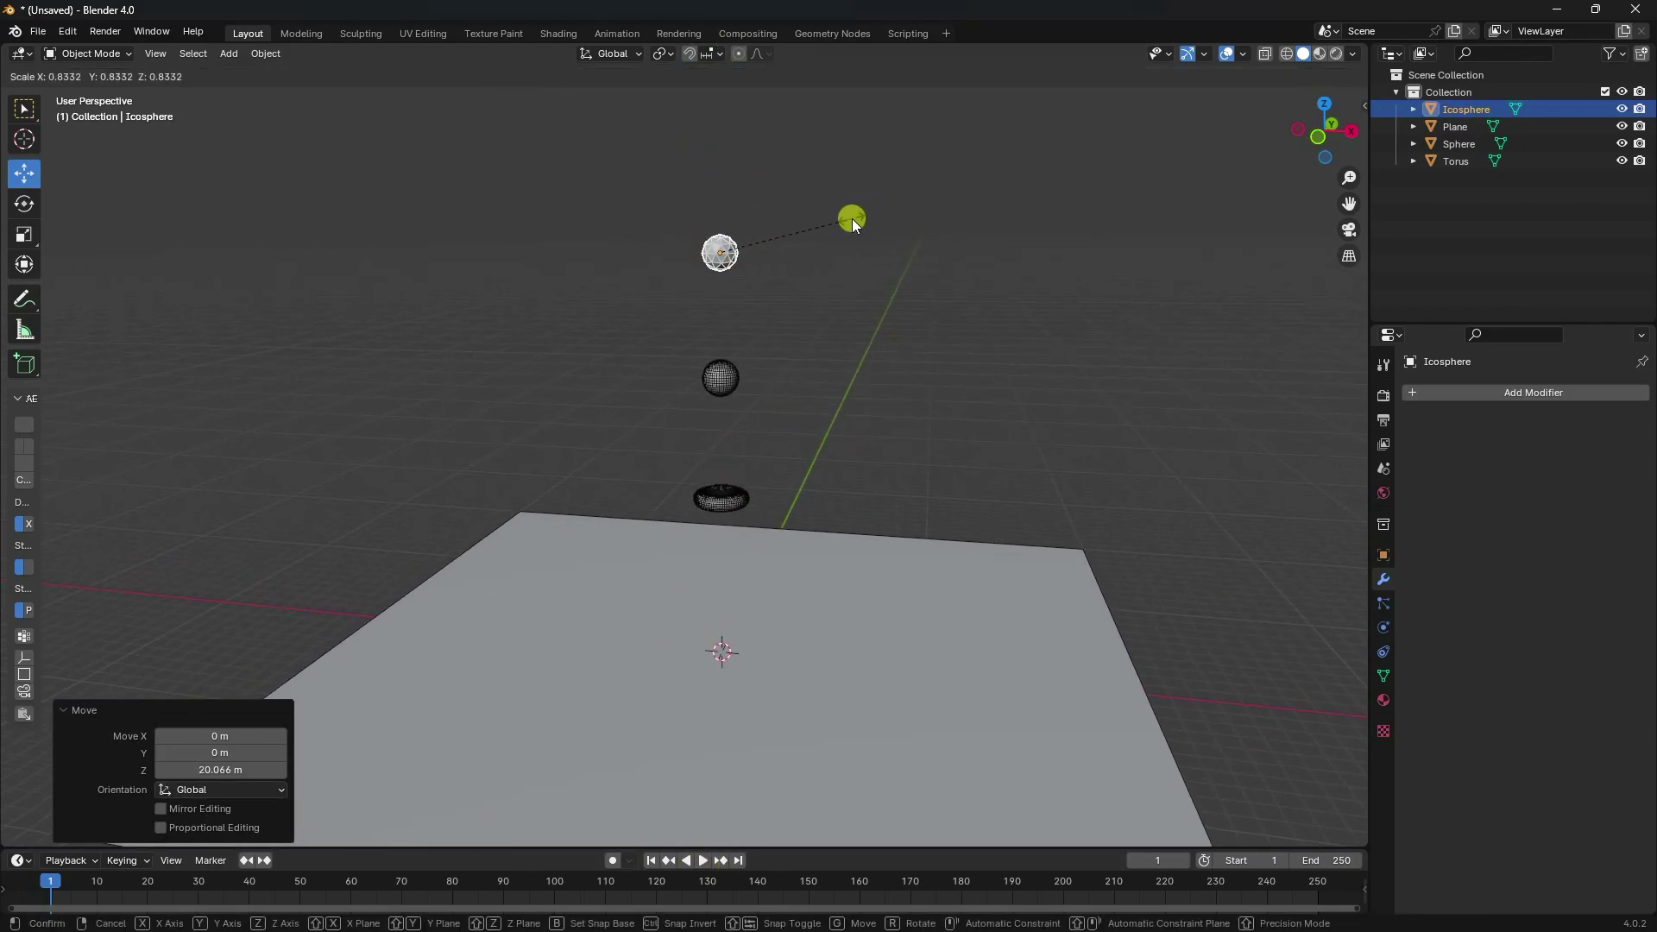
left_click(843, 225)
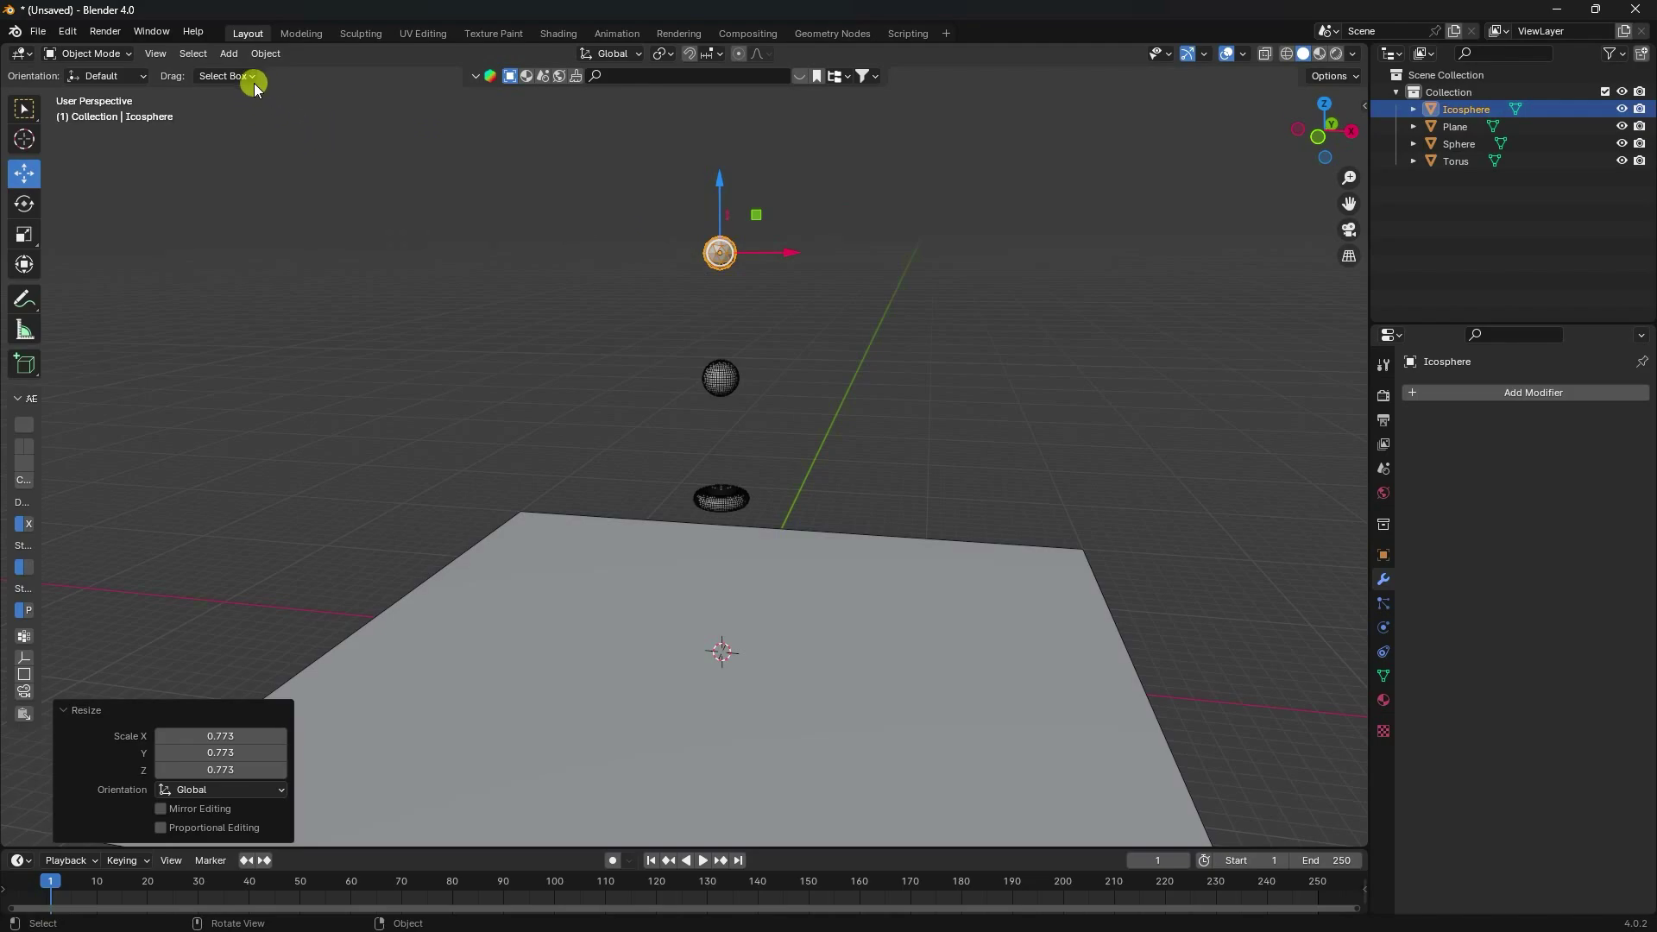
Step: Search the add-on preferences for "ext" to check the Add Mesh: Extra Objects add-on that supplies the gear shapes
left_click(228, 54)
mouse_move(245, 76)
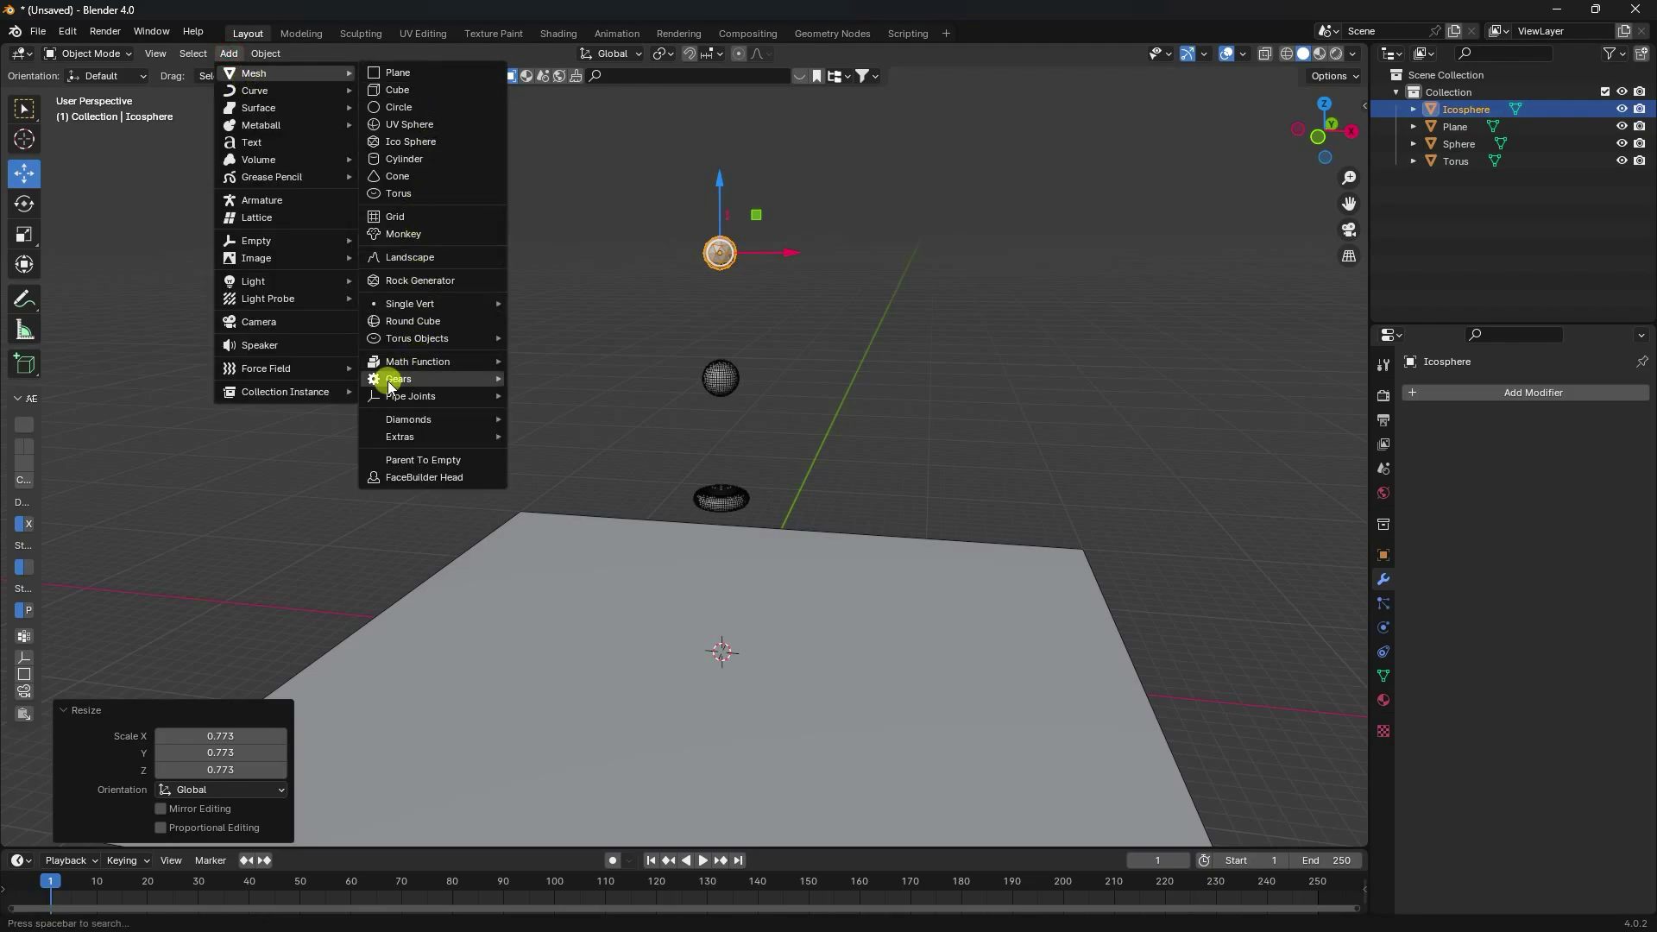
mouse_move(493, 389)
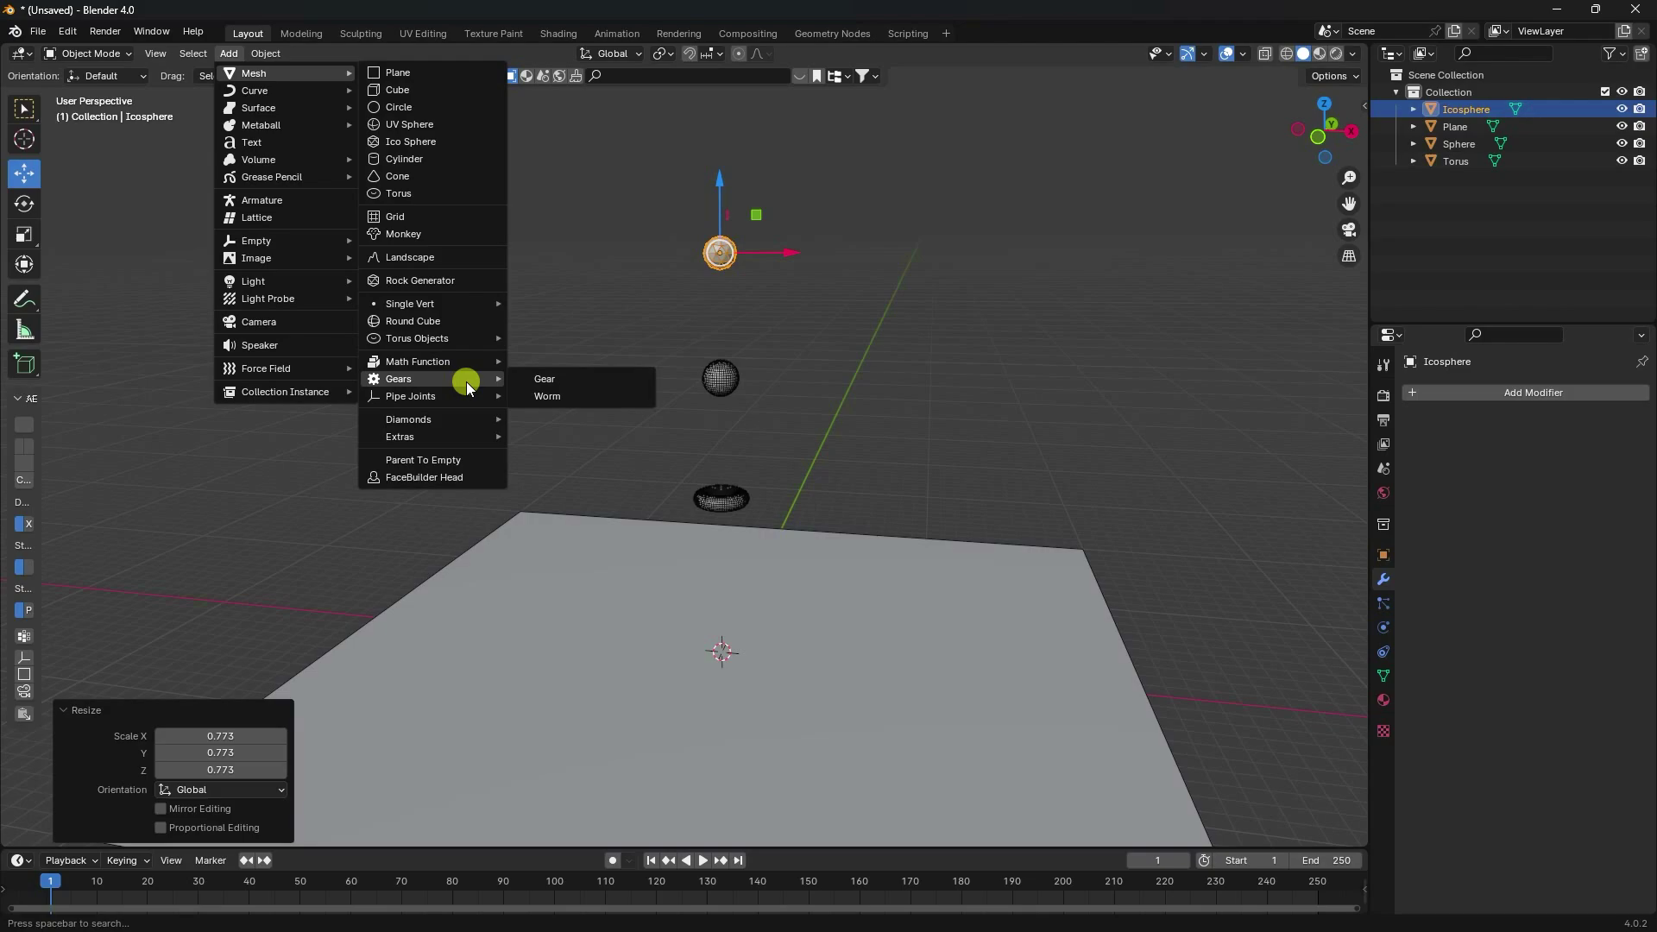
left_click(69, 33)
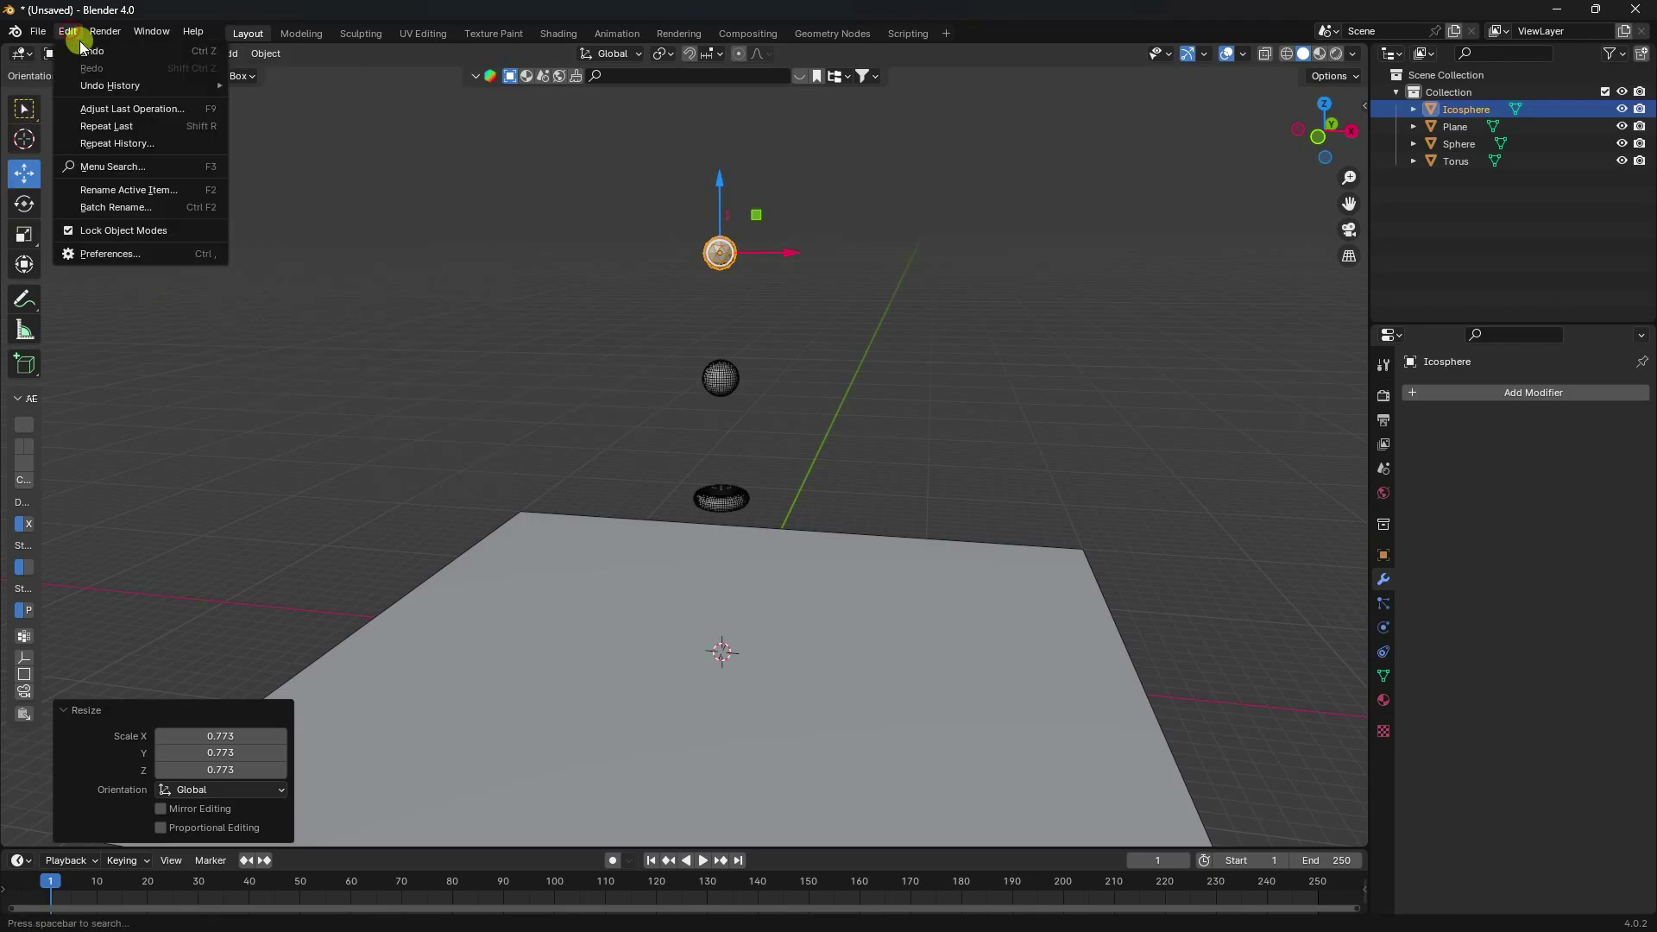
left_click(100, 254)
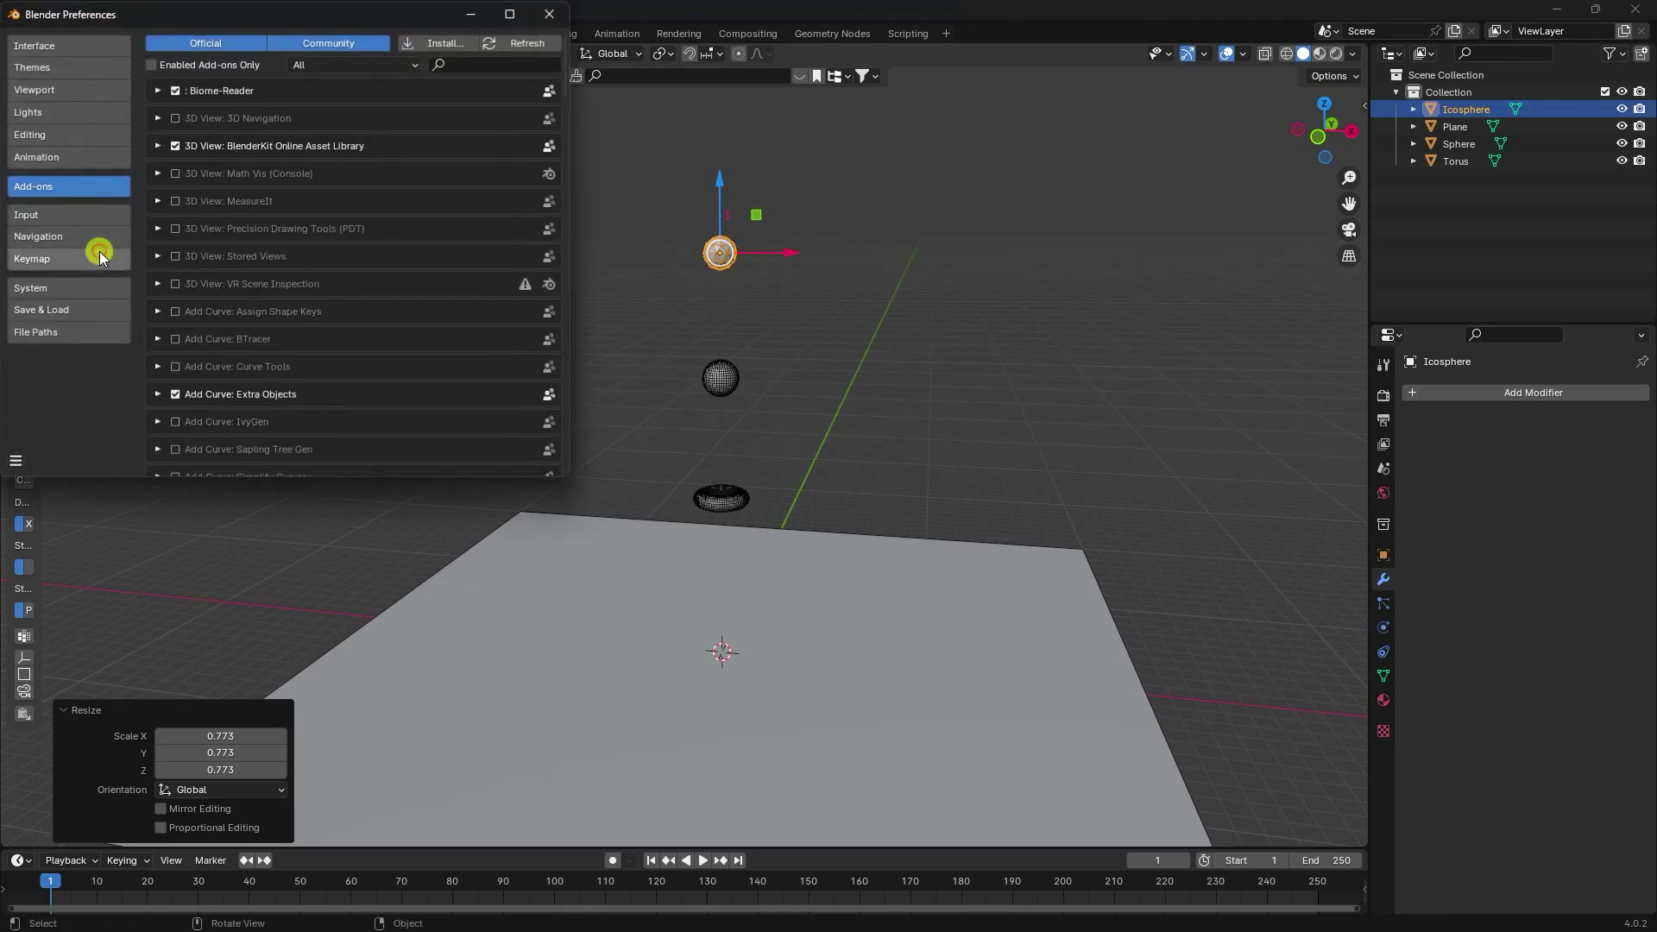
left_click(464, 65)
type("ex")
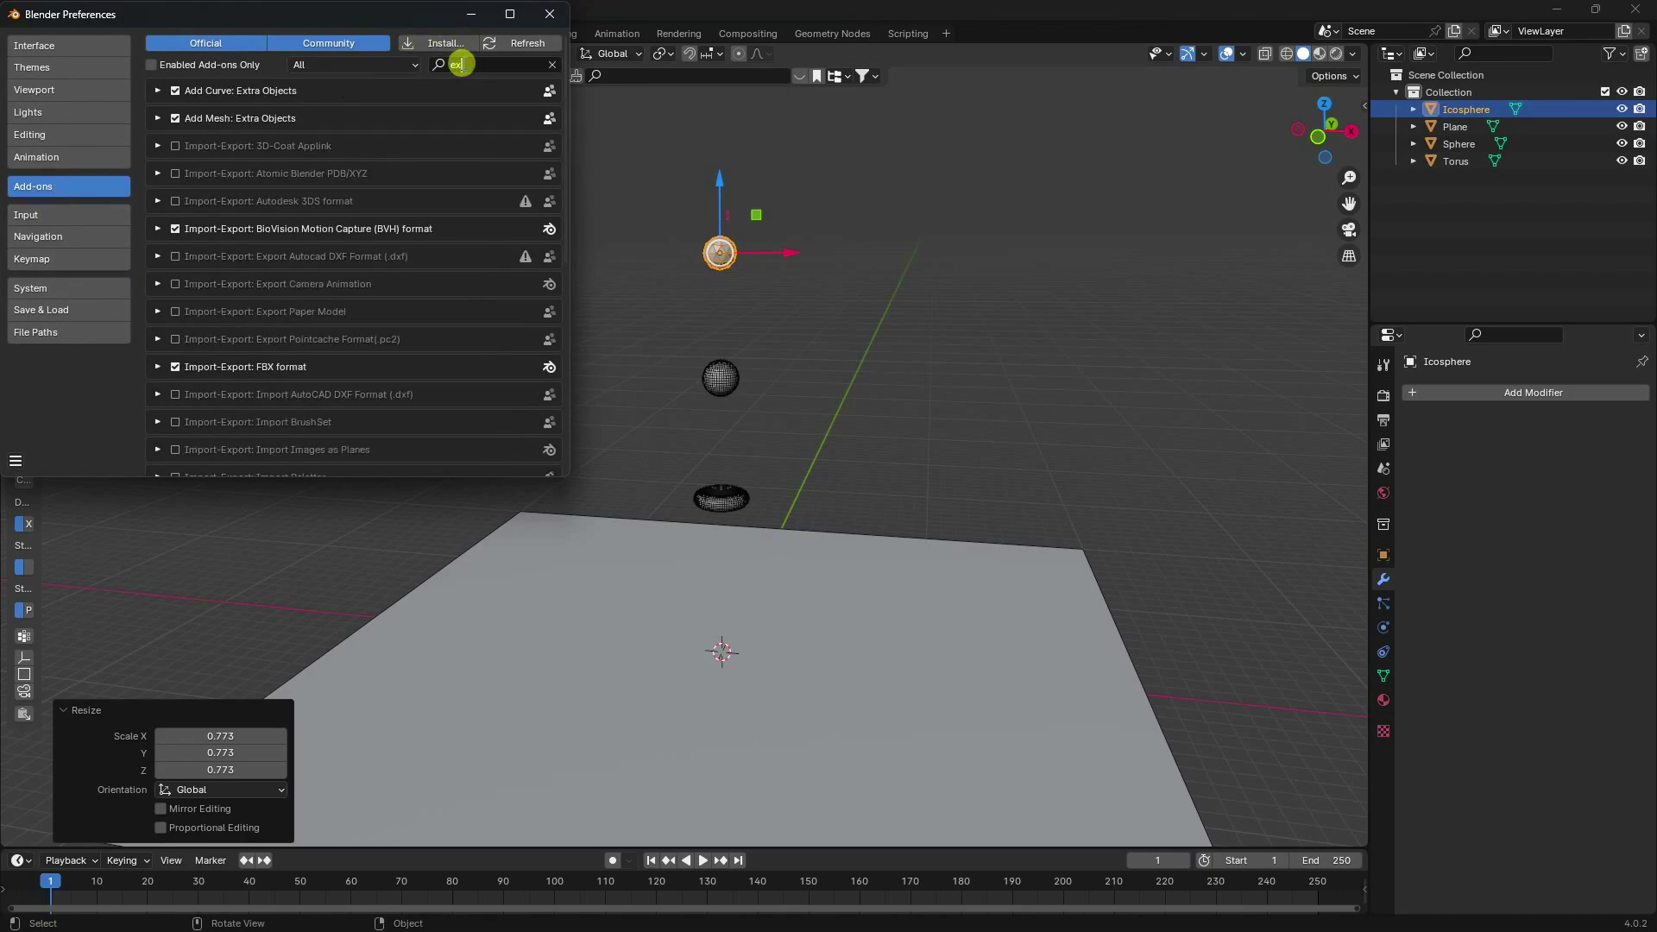
type("t")
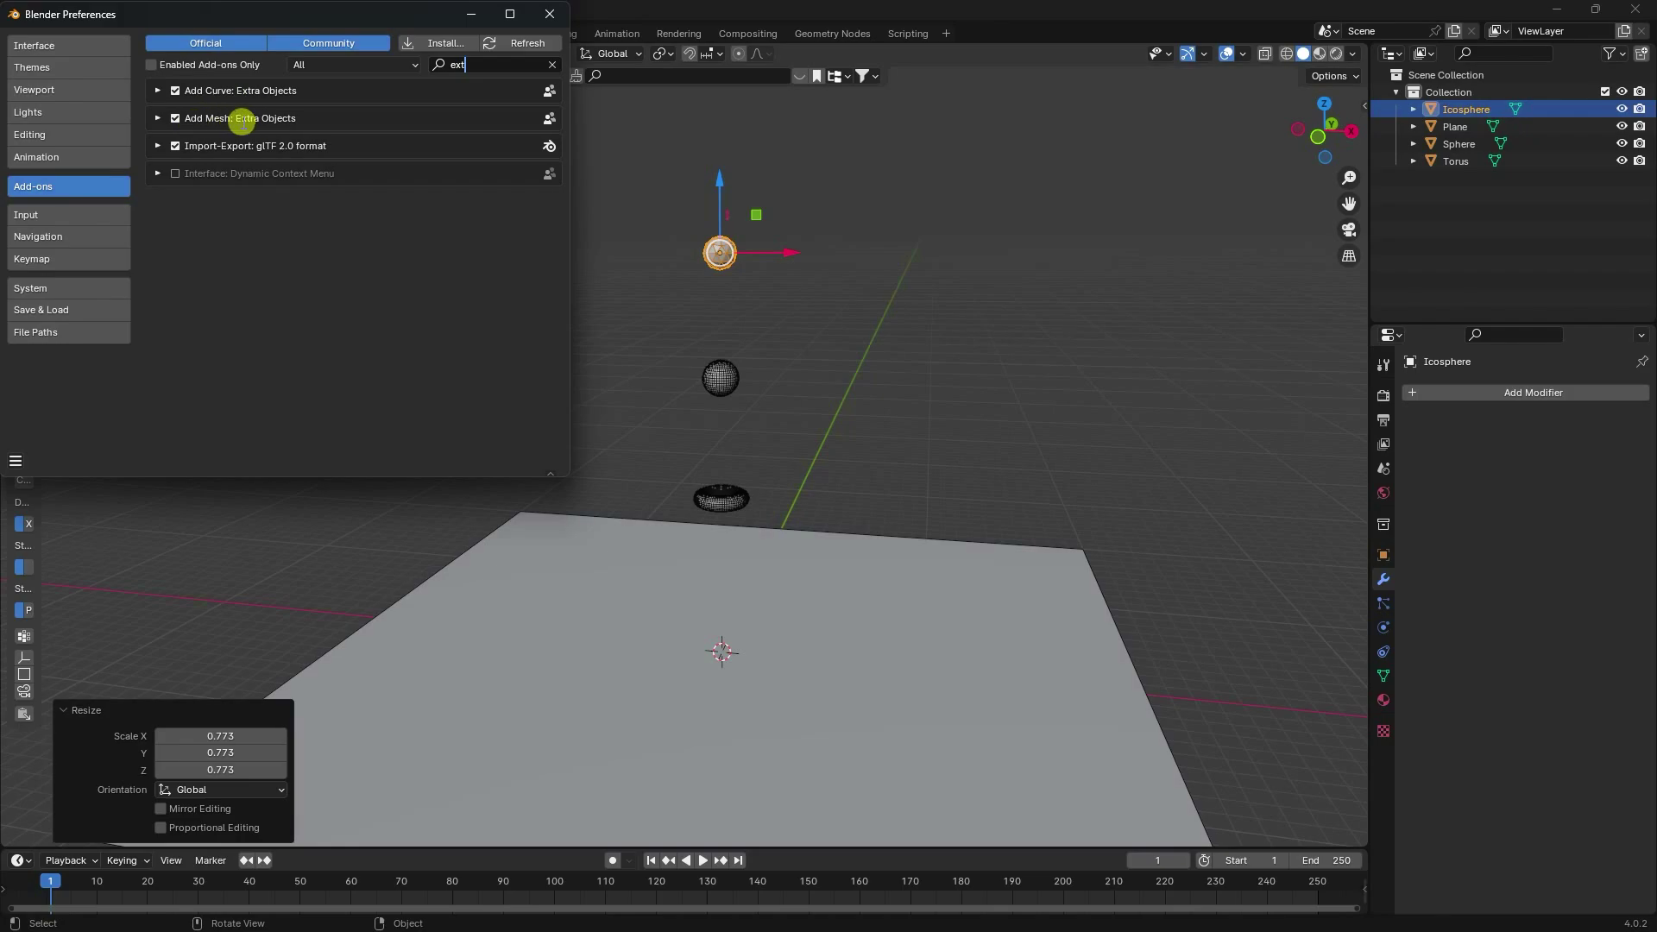
left_click(549, 14)
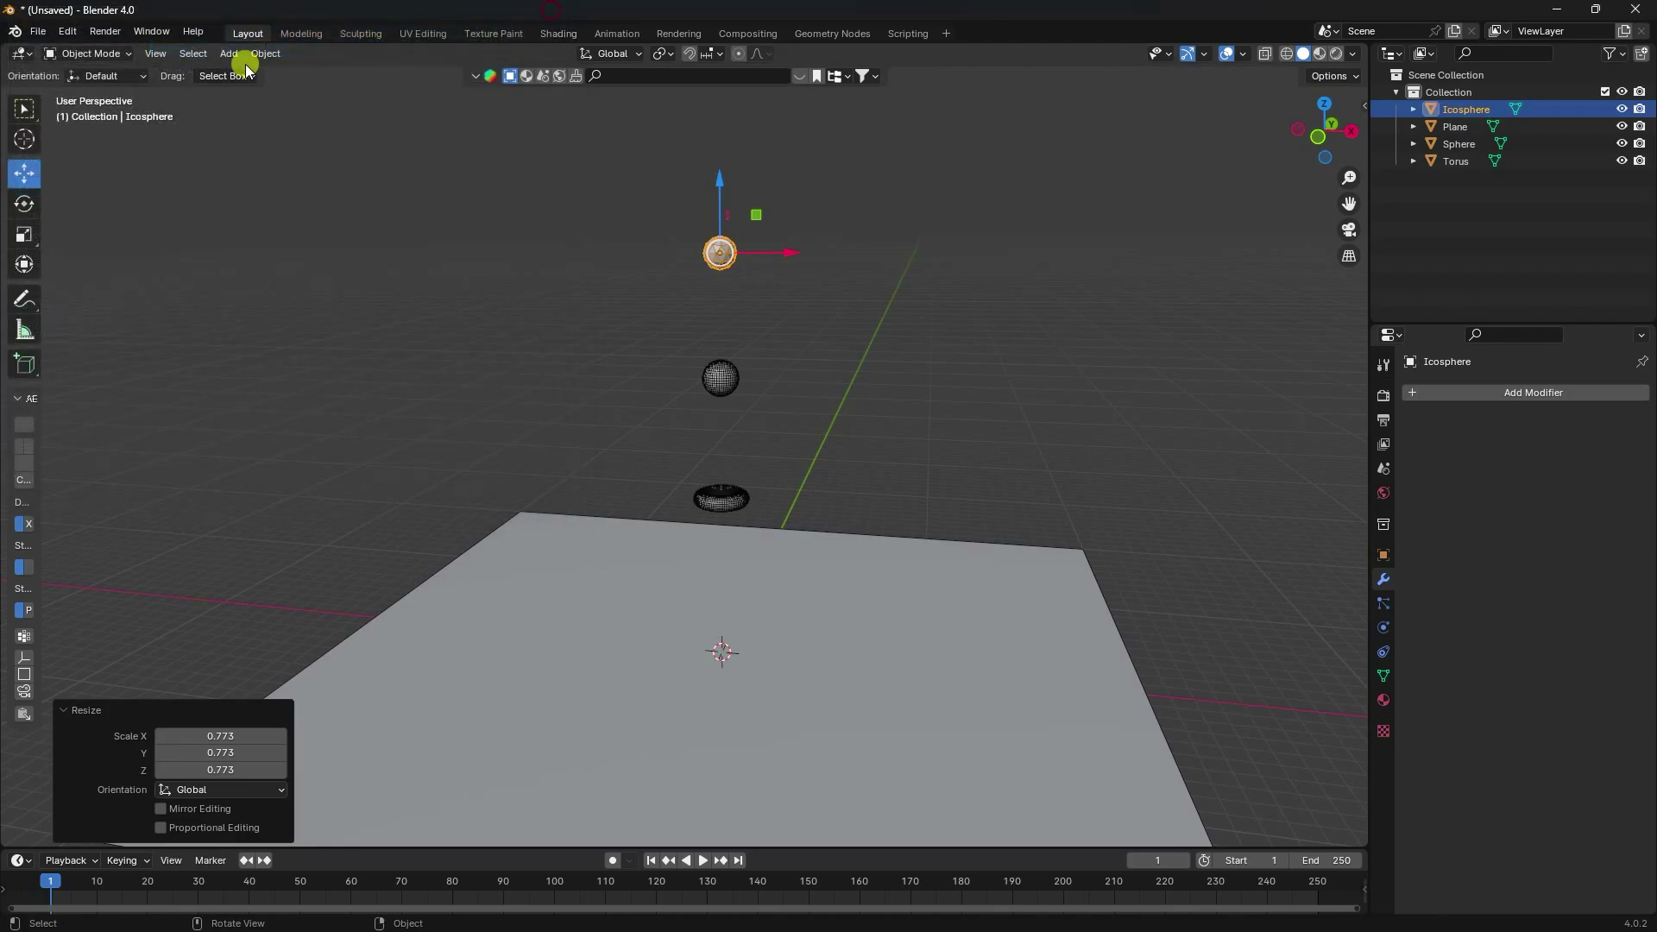
Step: Add a gear mesh and raise it about 24.7 m so it sits above the ico sphere
left_click(240, 53)
mouse_move(245, 73)
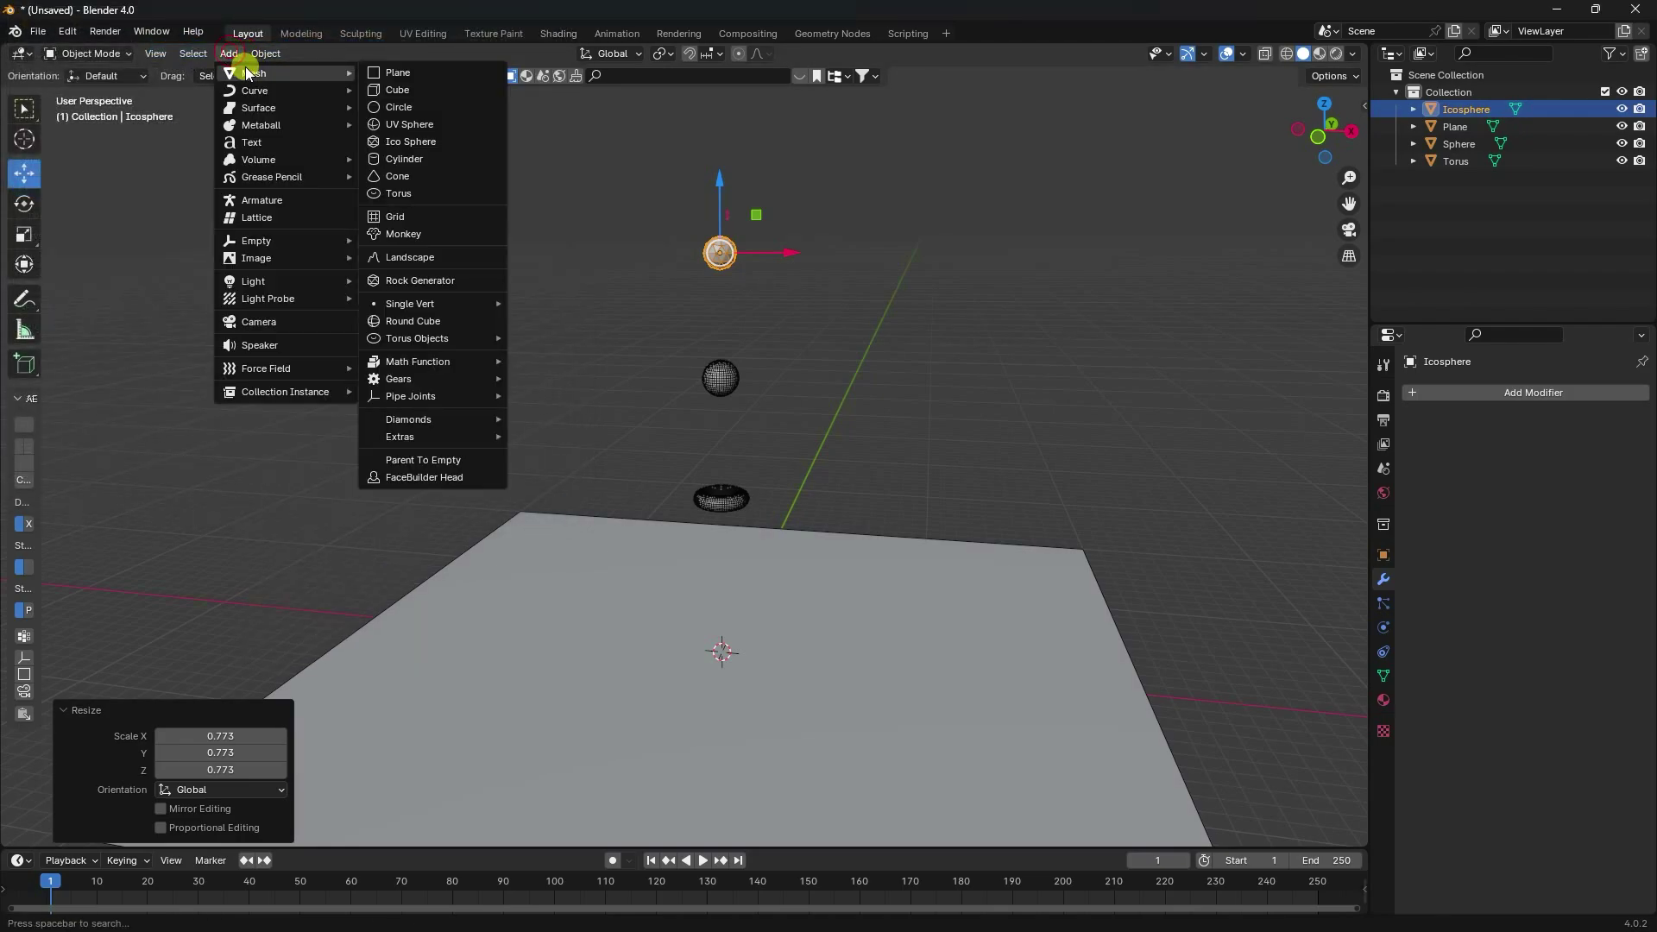
mouse_move(415, 375)
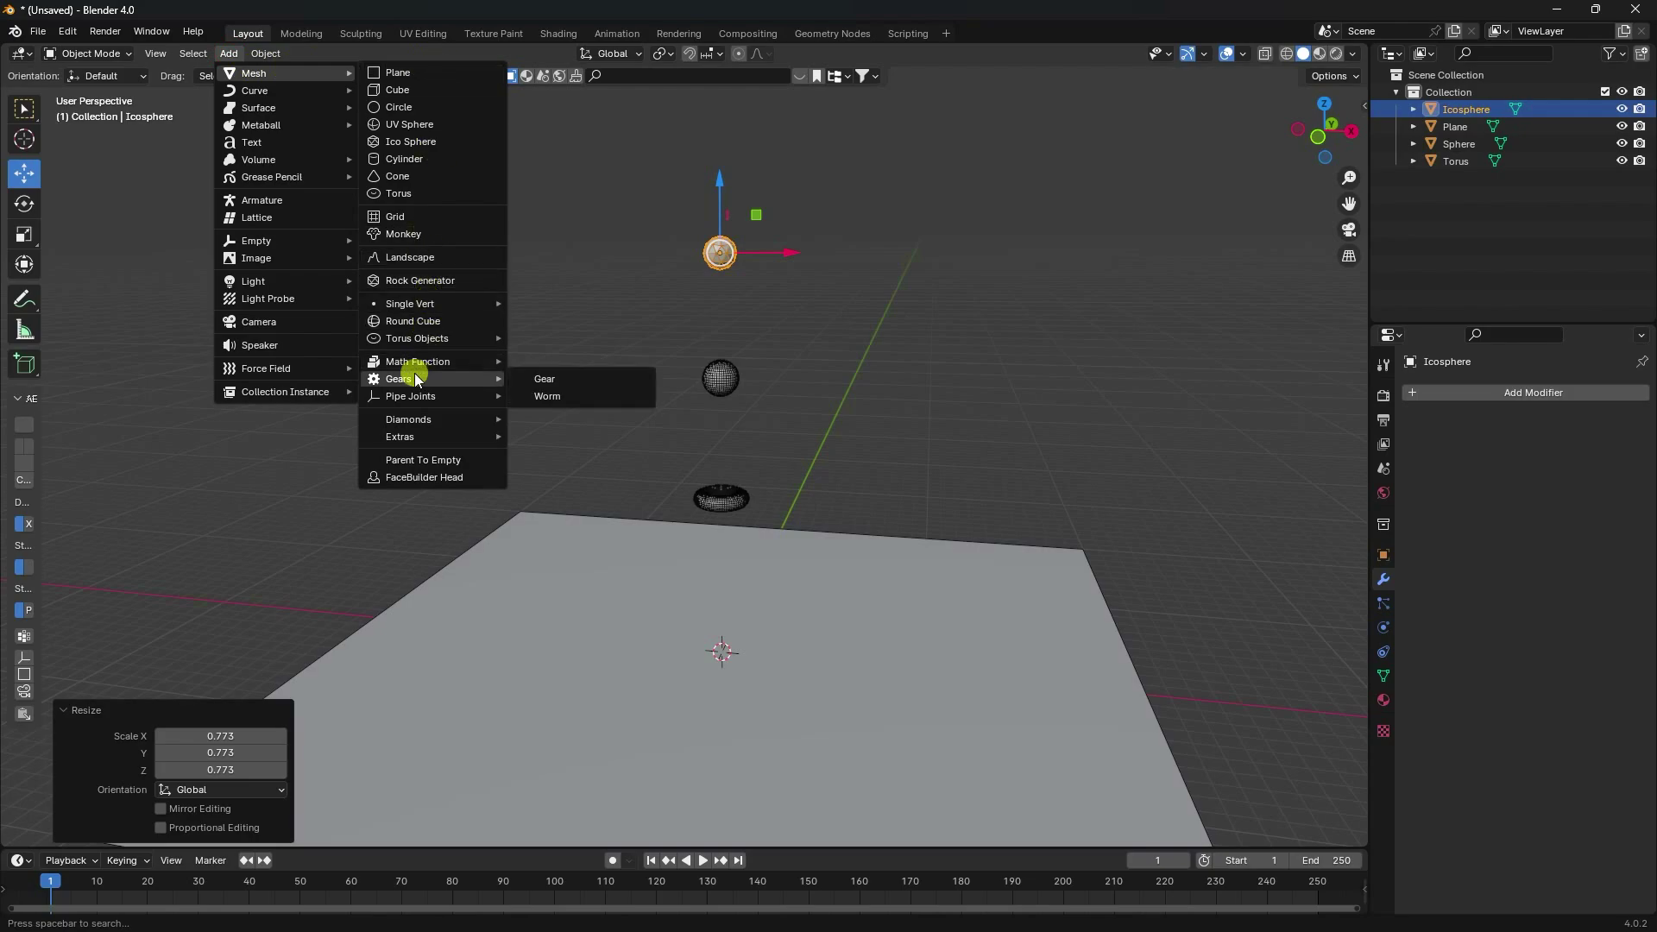
left_click(548, 378)
left_click_drag(706, 590, 779, 77)
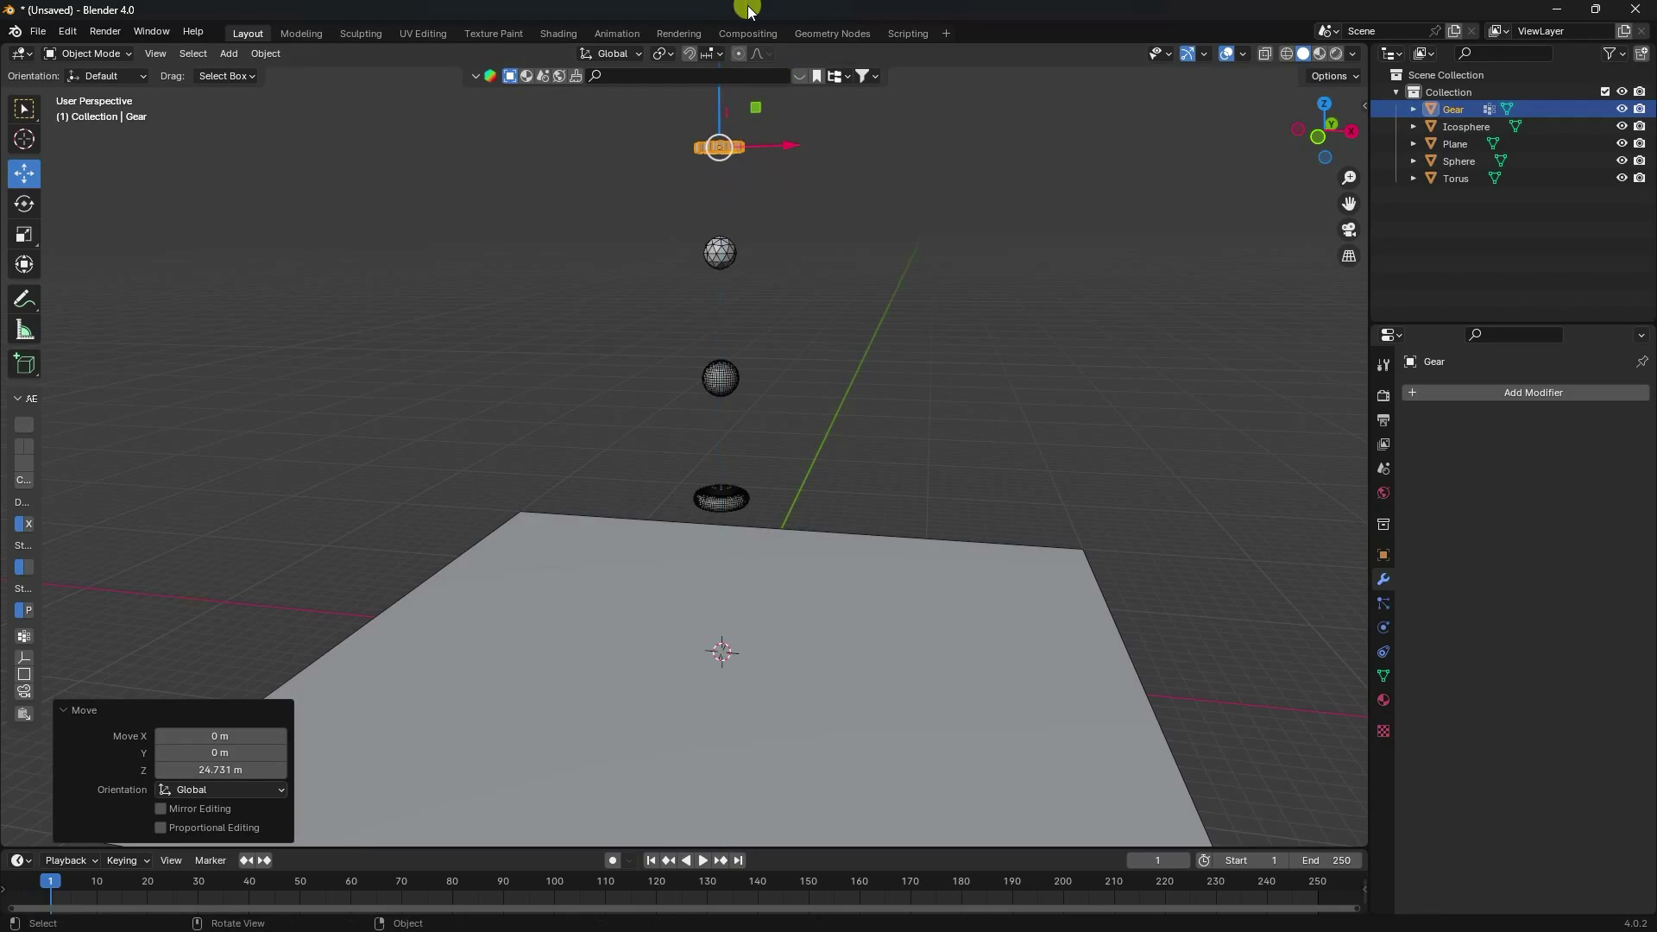
Step: Add a camera at the origin
scroll(713, 340, "down", 4)
middle_click_drag(713, 340, 738, 328)
scroll(739, 402, "up", 4)
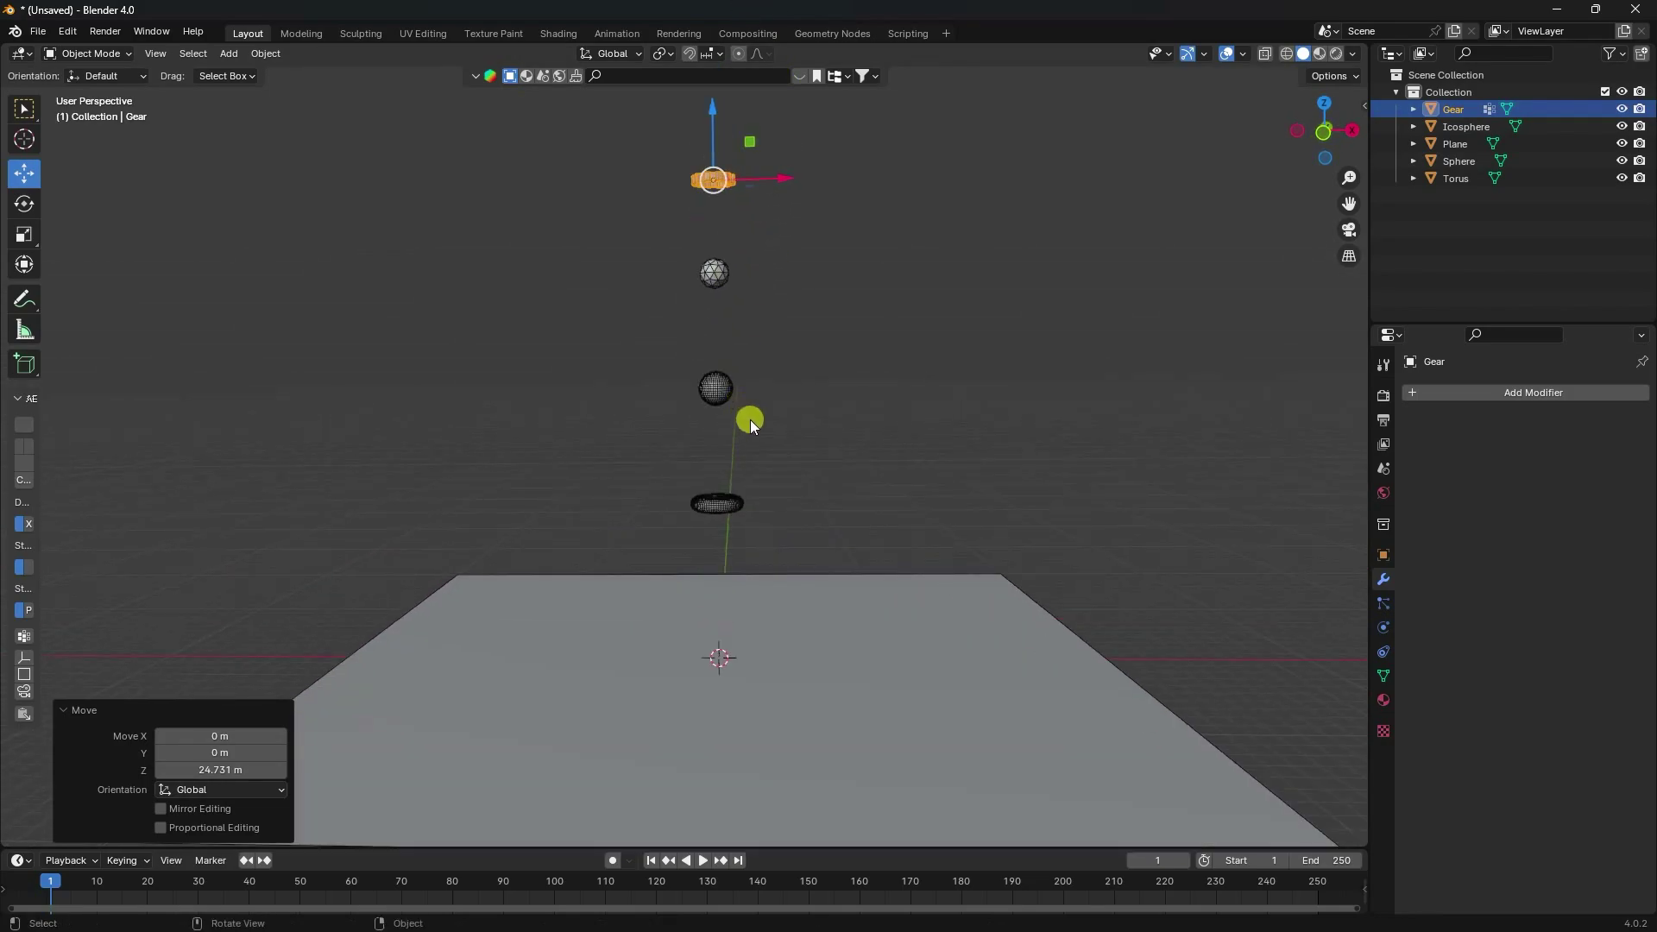
scroll(749, 420, "up", 2)
left_click(238, 59)
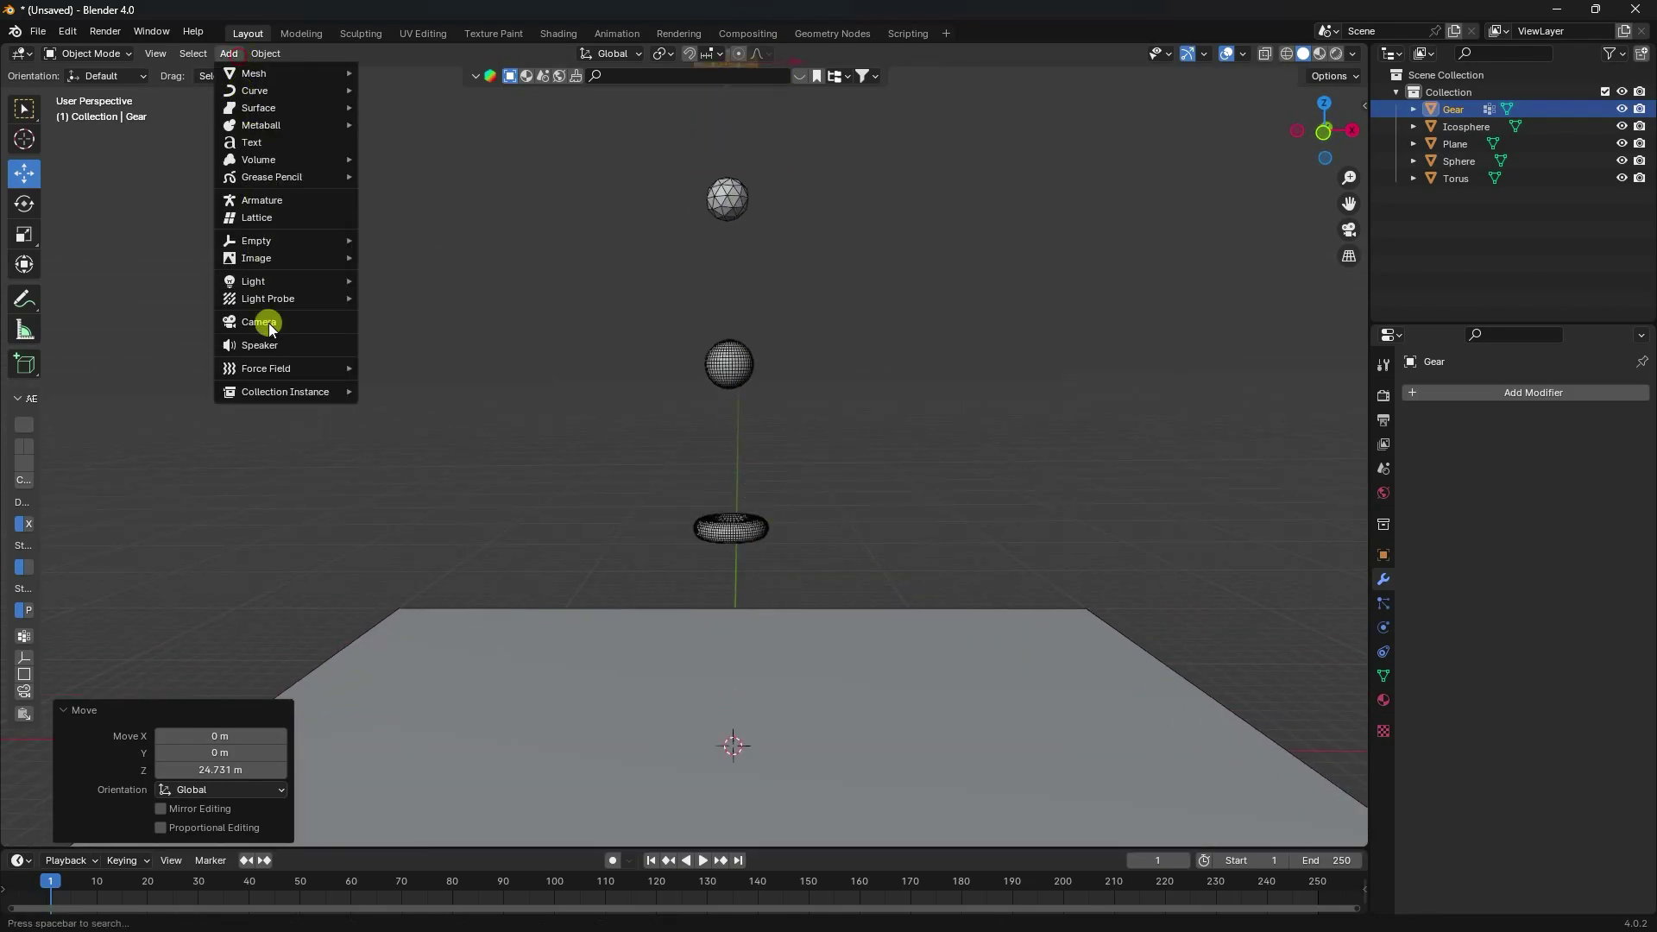
left_click(323, 323)
scroll(608, 423, "down", 3)
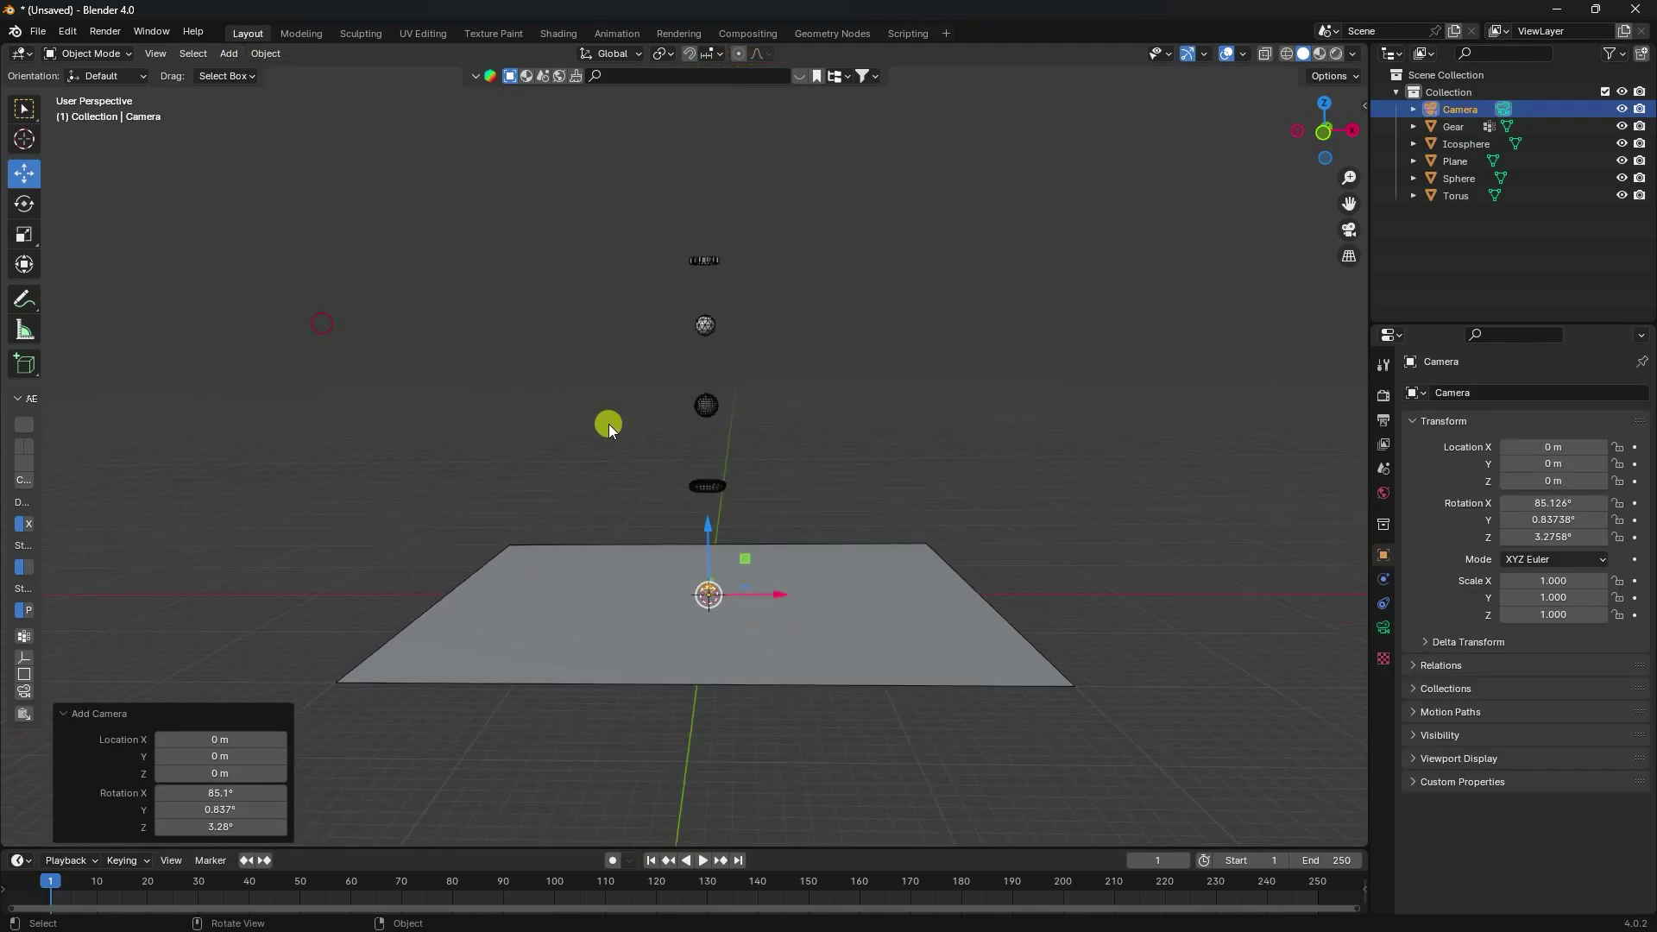
Step: Move the camera to about -16.8 m on Y, raise it about 5.2 m, and look through it
middle_click_drag(608, 423, 621, 560)
key("g")
key("y")
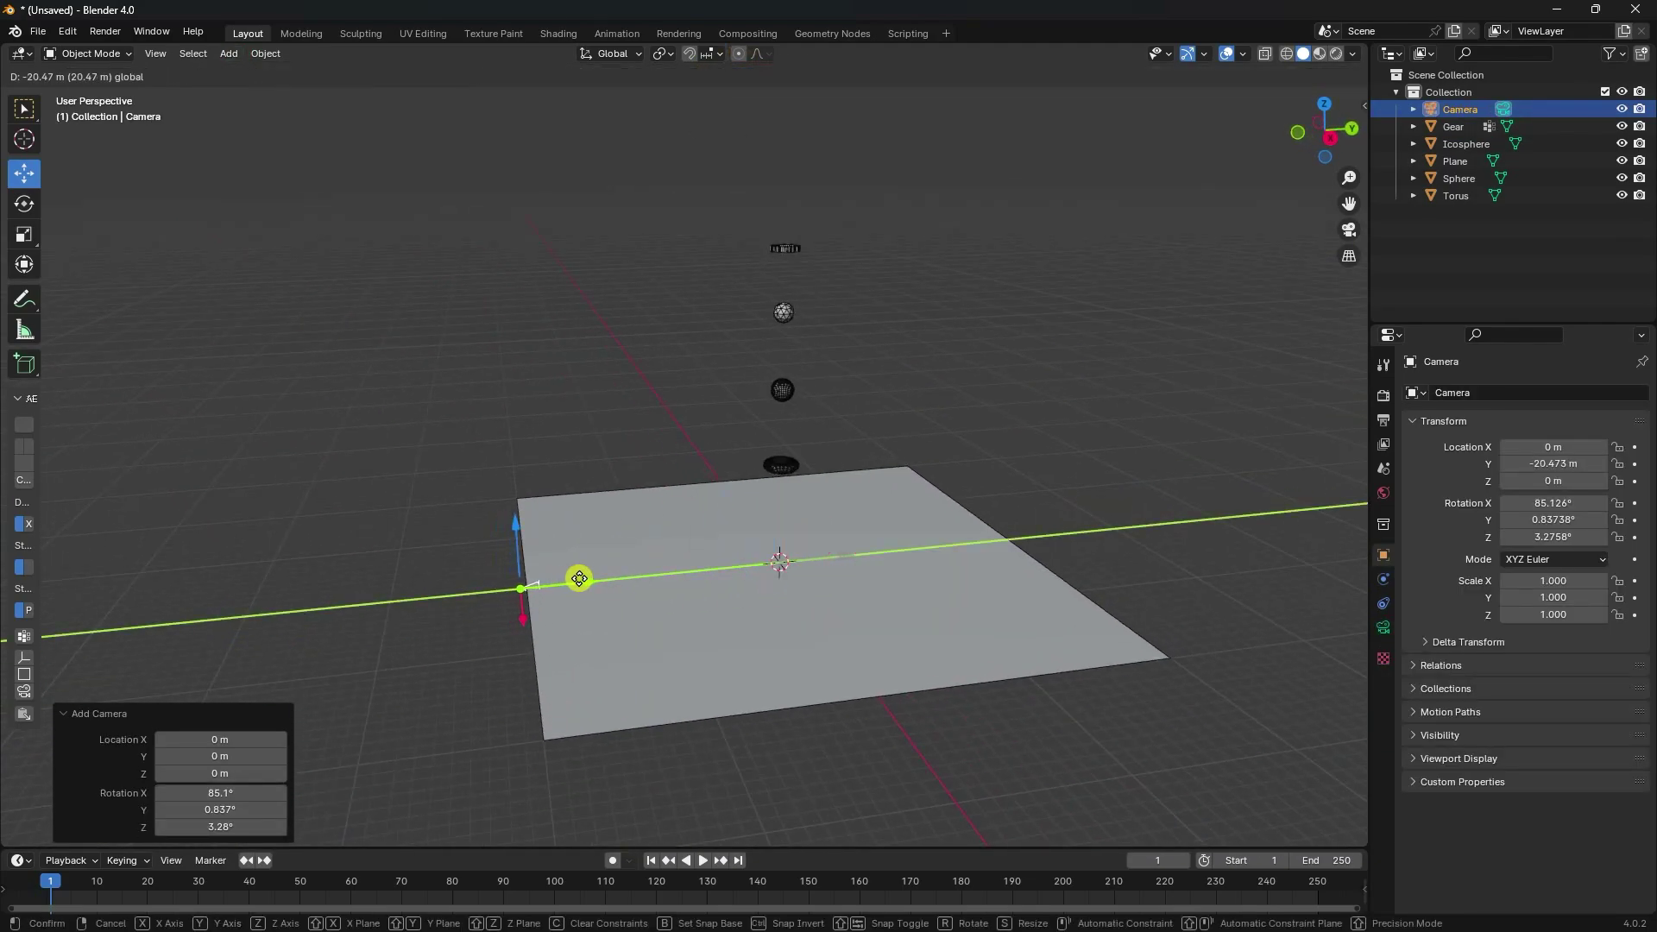
left_click(581, 578)
left_click_drag(582, 536, 556, 454)
key("KP_0")
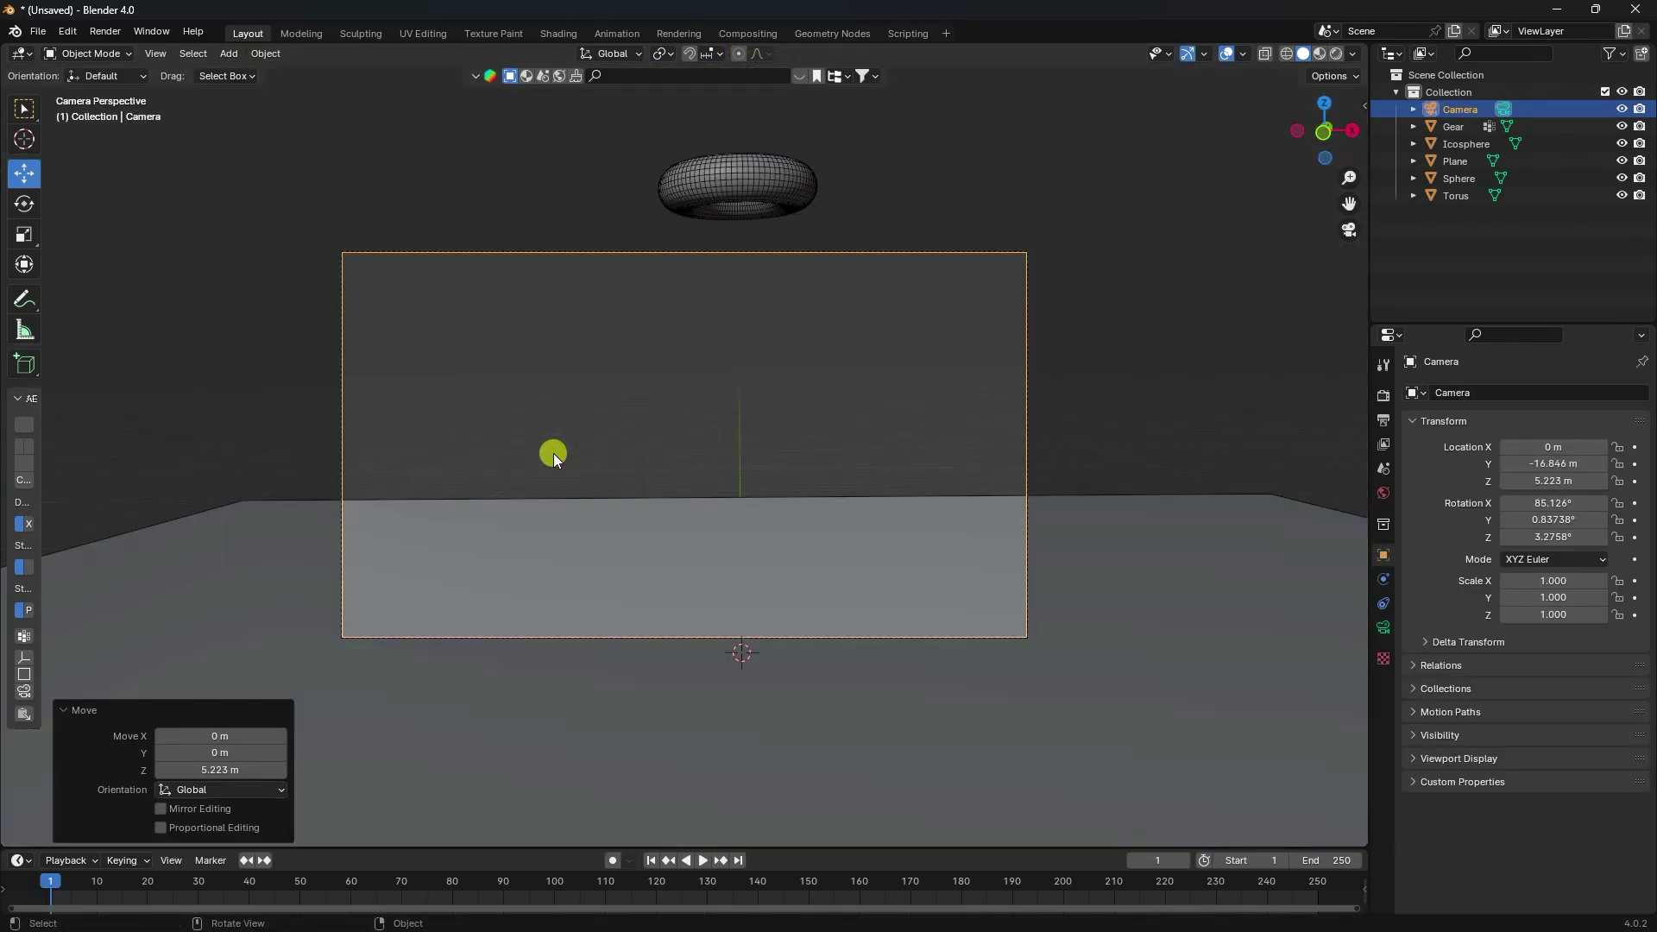
Step: Set the camera's rotation to 90° on X, 0° on Y and 0° on Z
left_click(1464, 116)
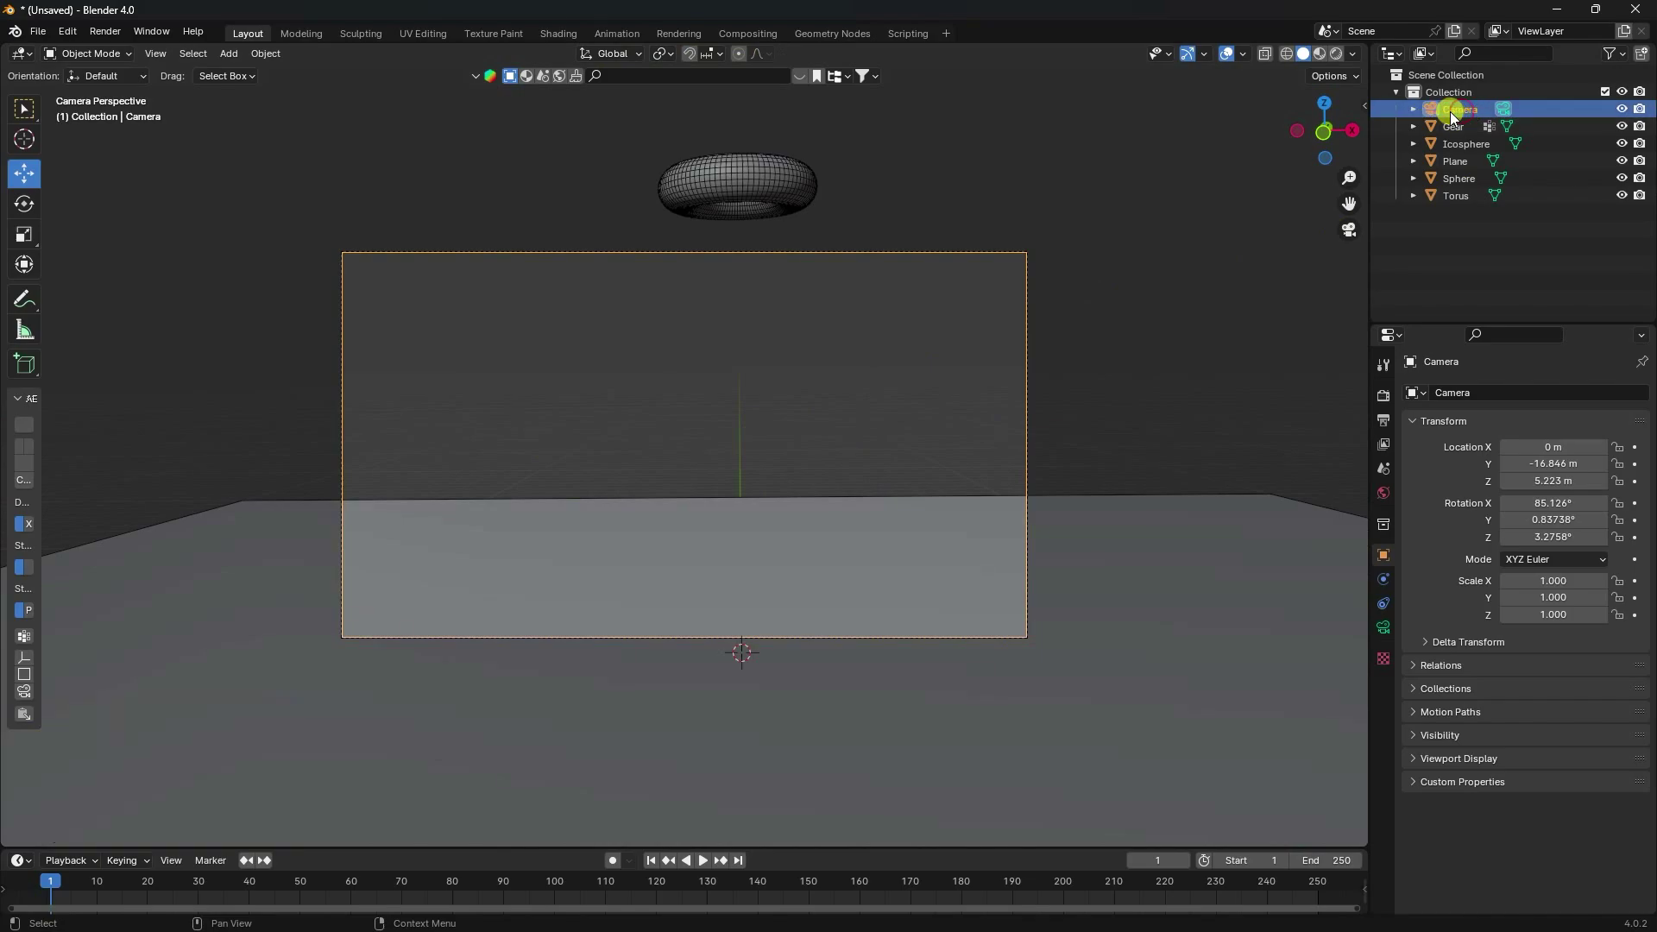
double_click(1559, 502)
type("90")
key("Return")
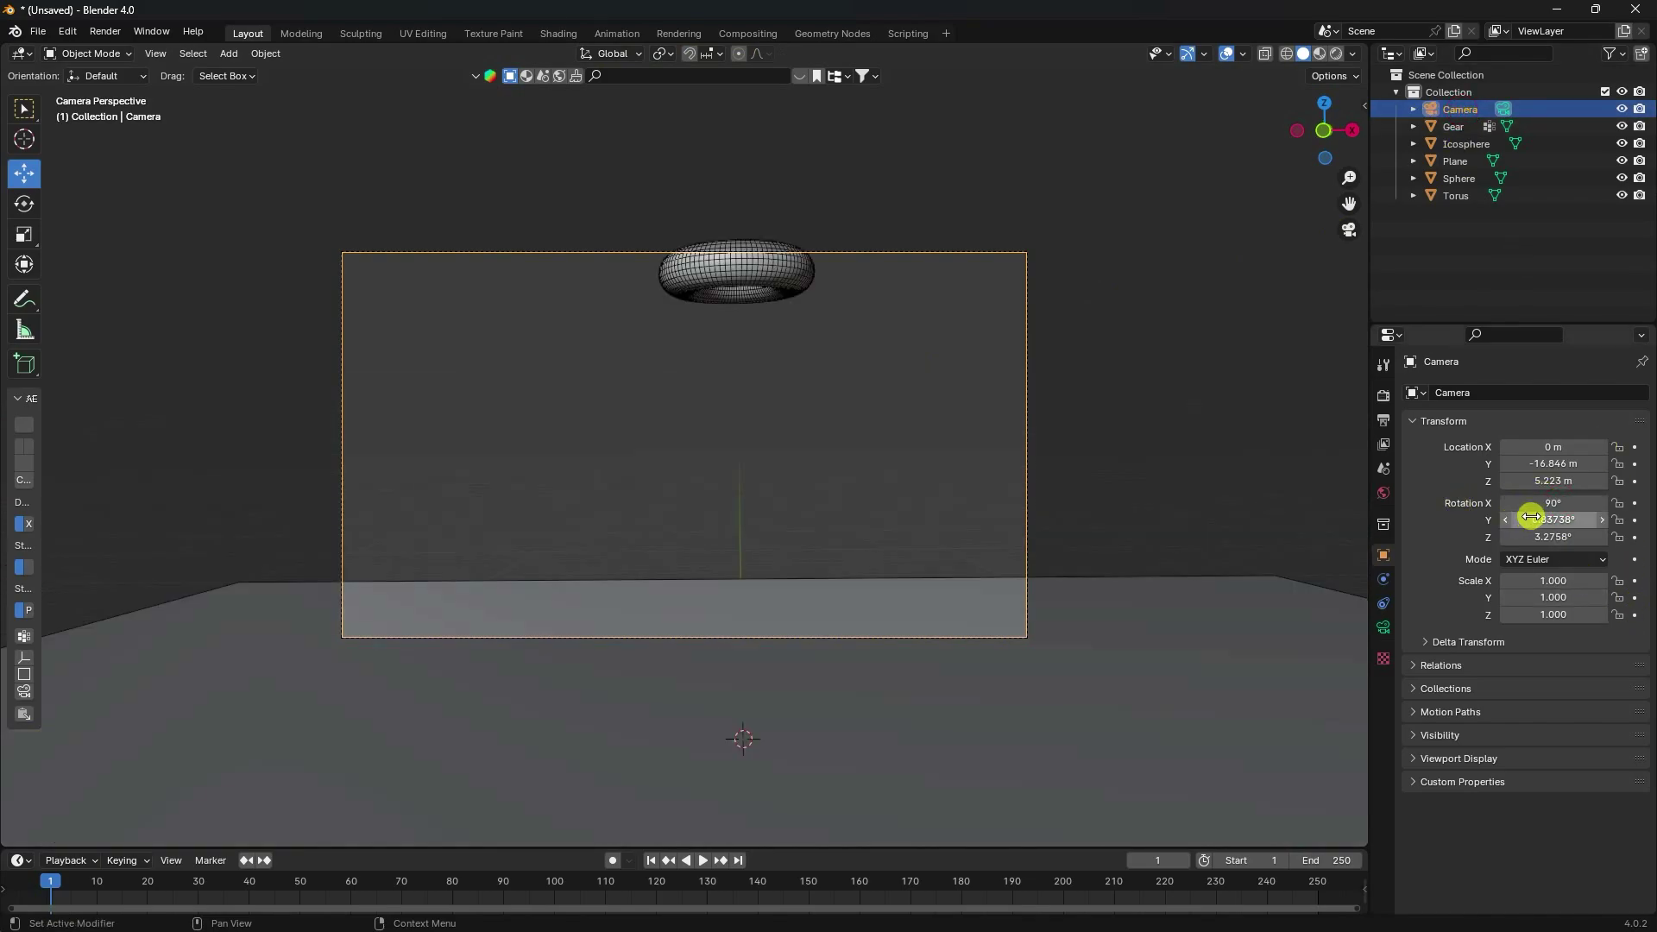
double_click(1540, 520)
type("0")
key("Return")
double_click(1542, 537)
type("0")
key("Return")
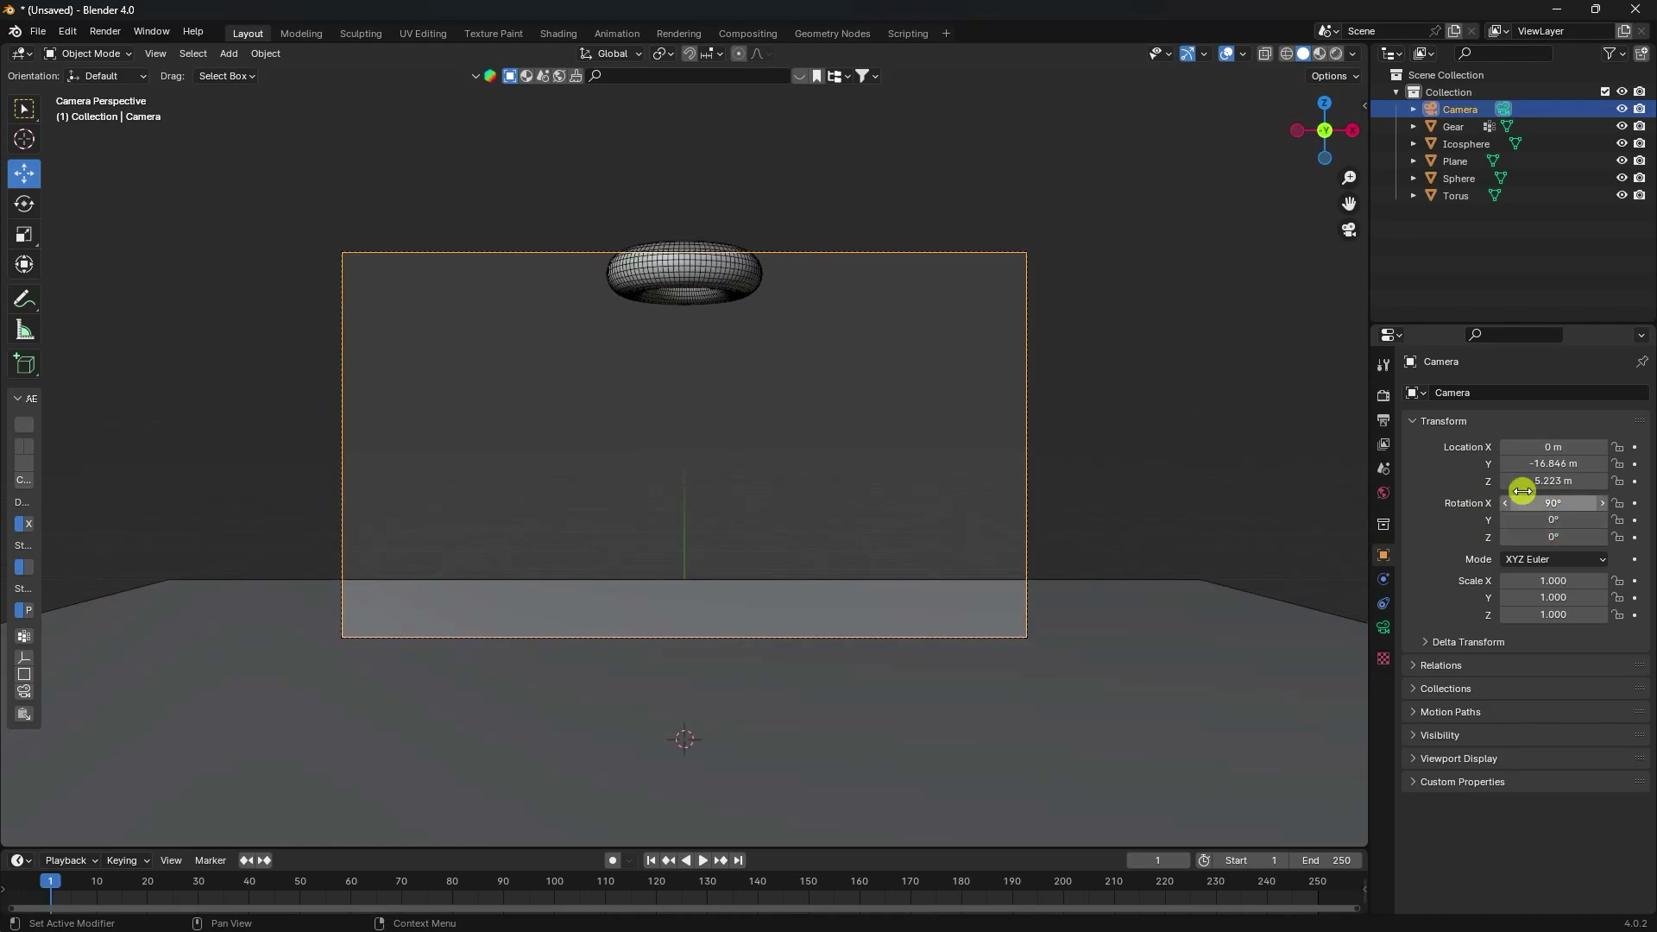
Step: Lower the camera to about 1.84 m on Z
left_click(1041, 396)
key("ctrl+z")
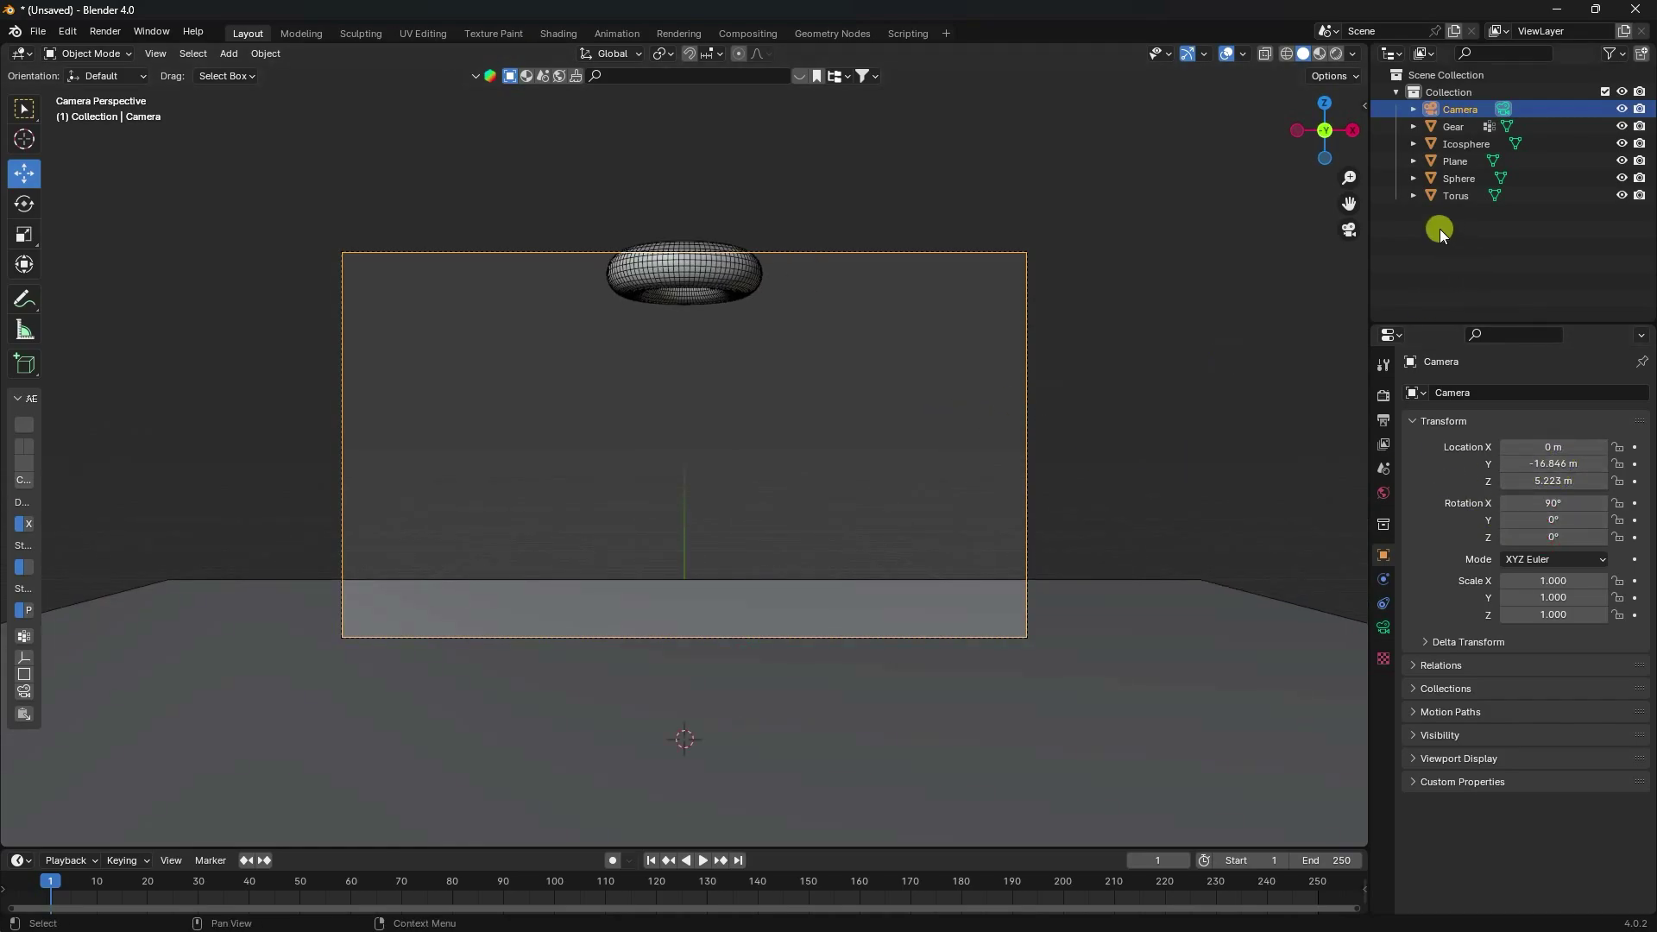
left_click_drag(1572, 481, 1273, 494)
Step: Create a new collection and move the sphere, torus, gear and icosphere into it
right_click(1532, 242)
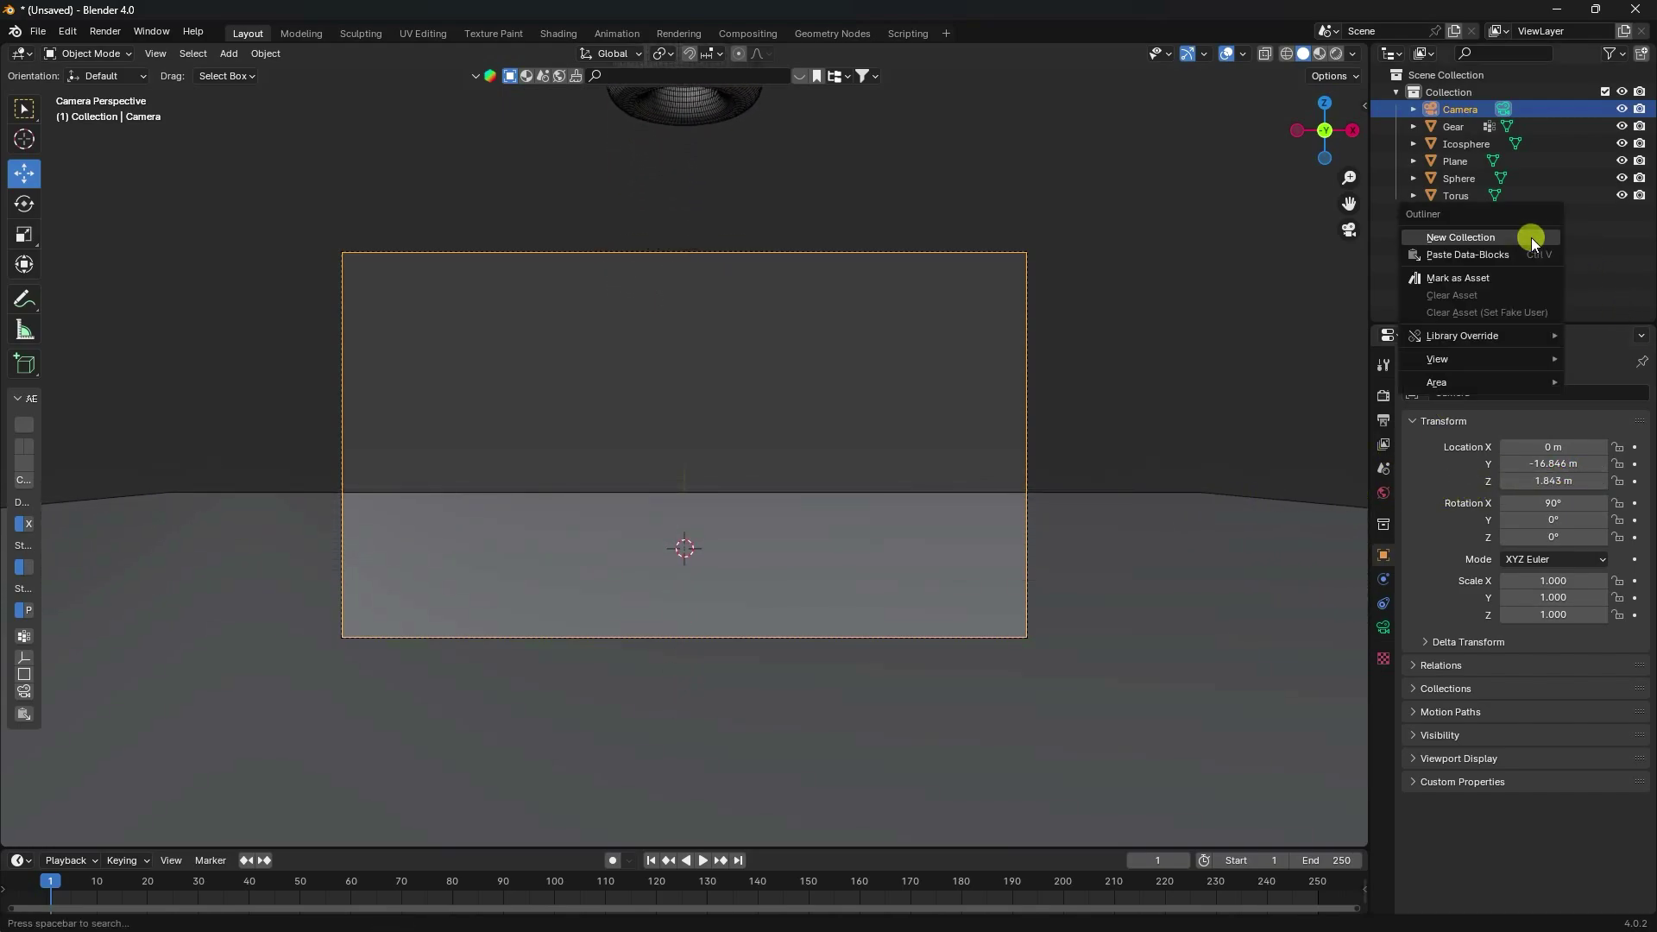
left_click(1530, 238)
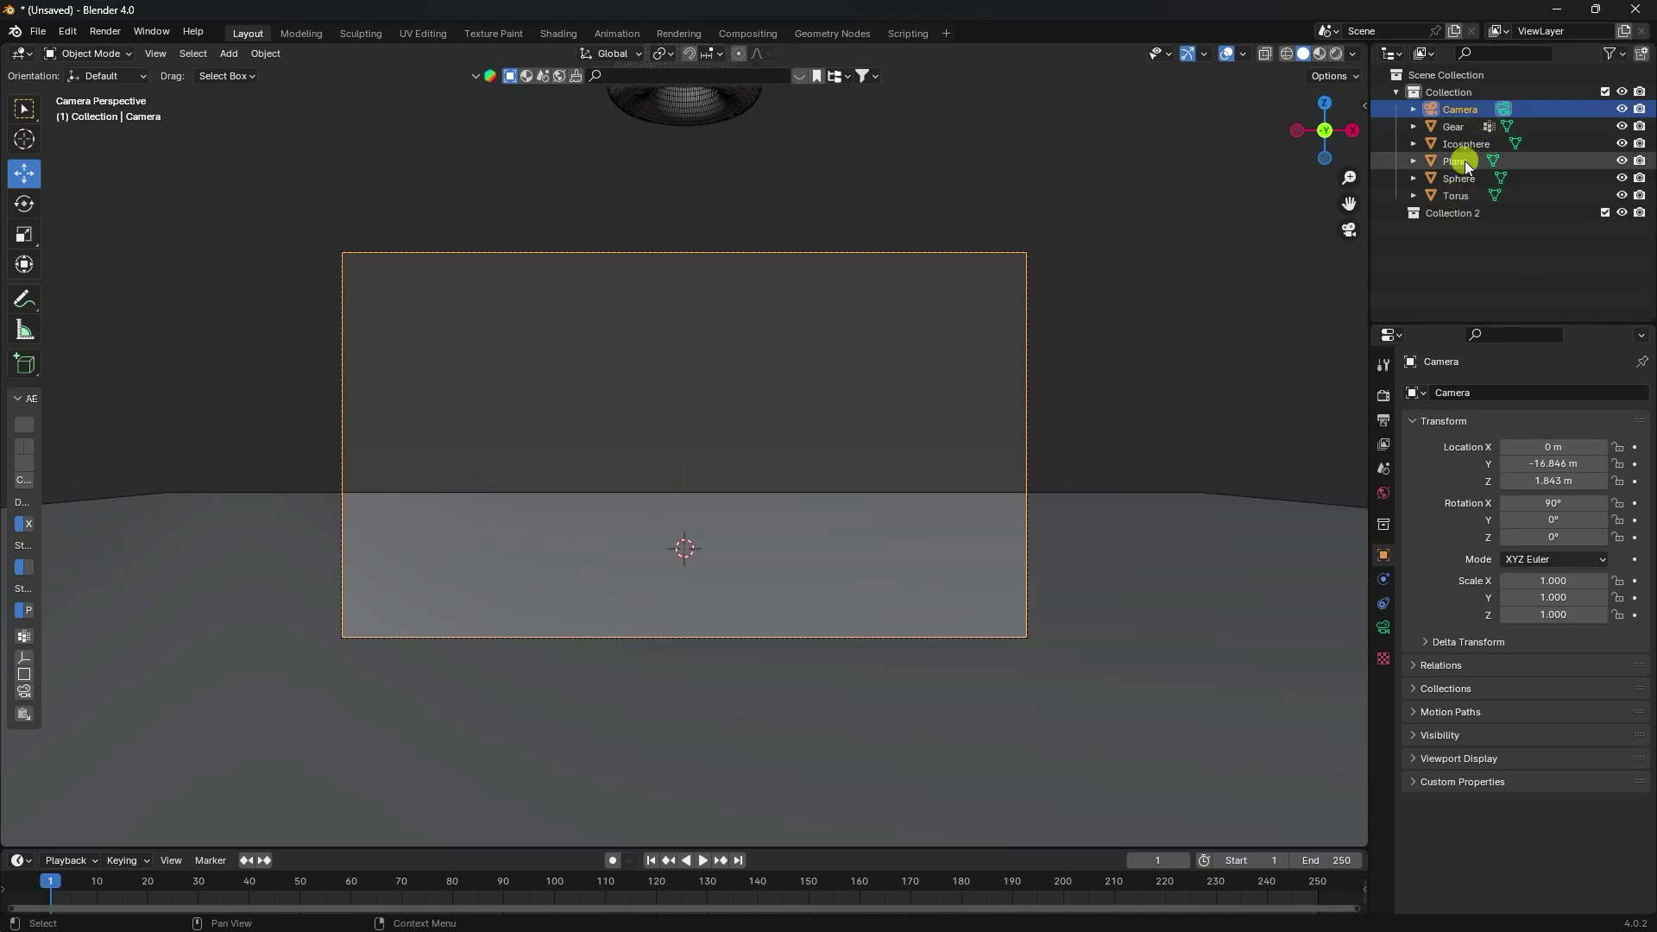
left_click(1456, 177)
left_click(1459, 197, "ctrl")
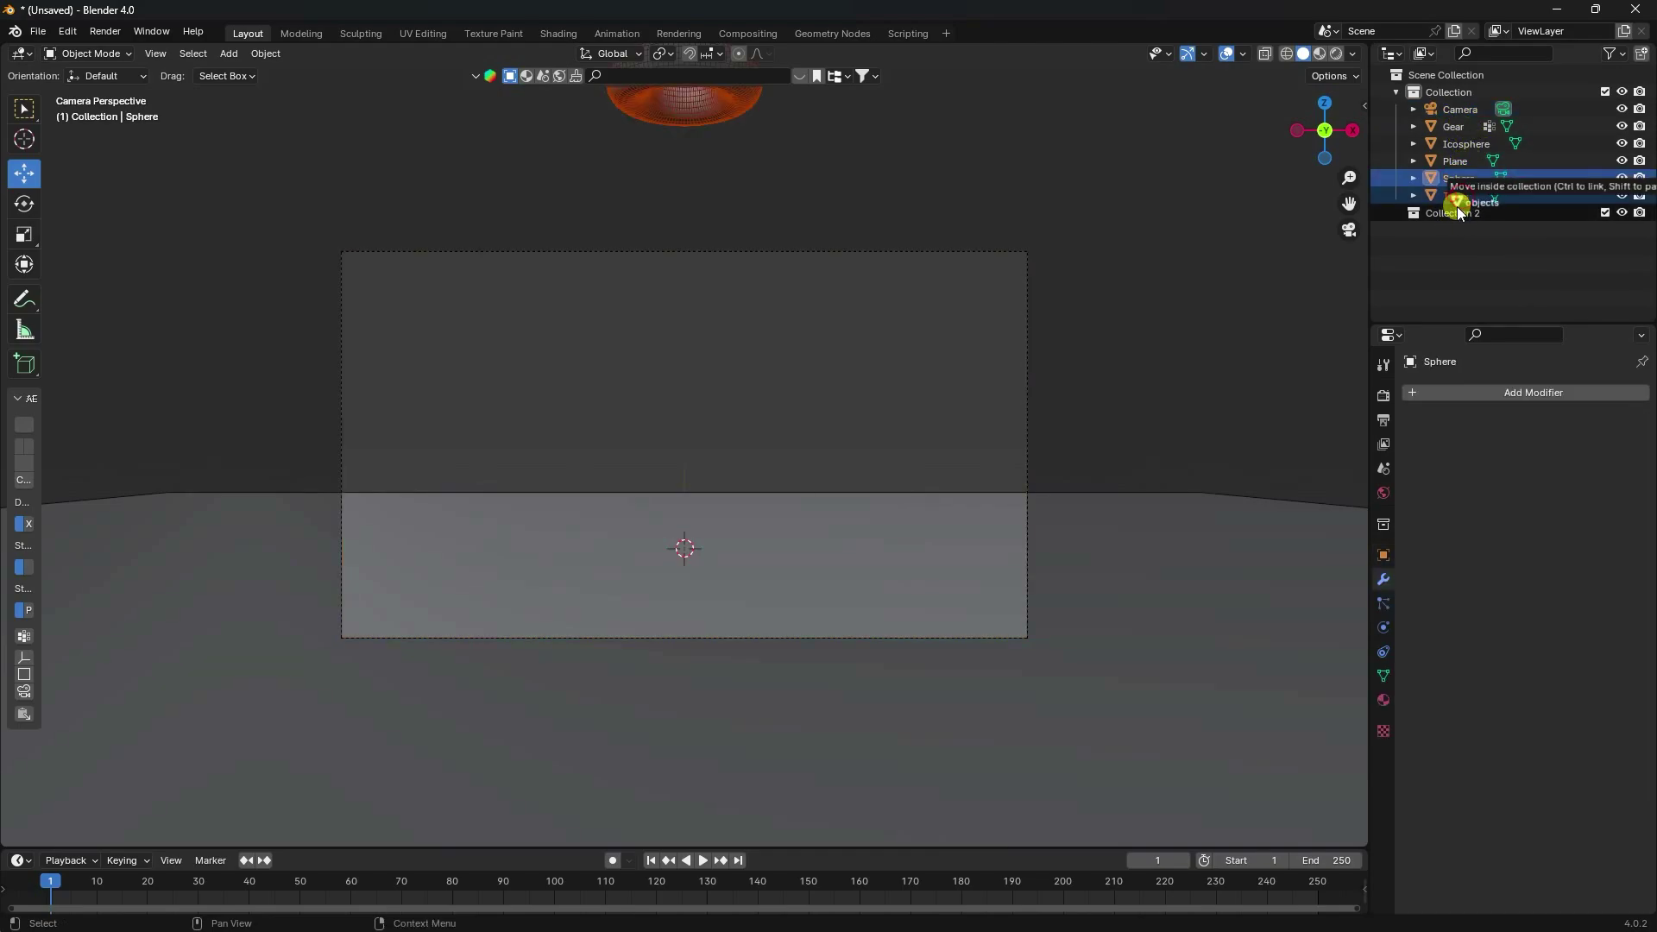
left_click_drag(1456, 198, 1455, 212)
left_click(1457, 127)
left_click(1465, 143, "ctrl")
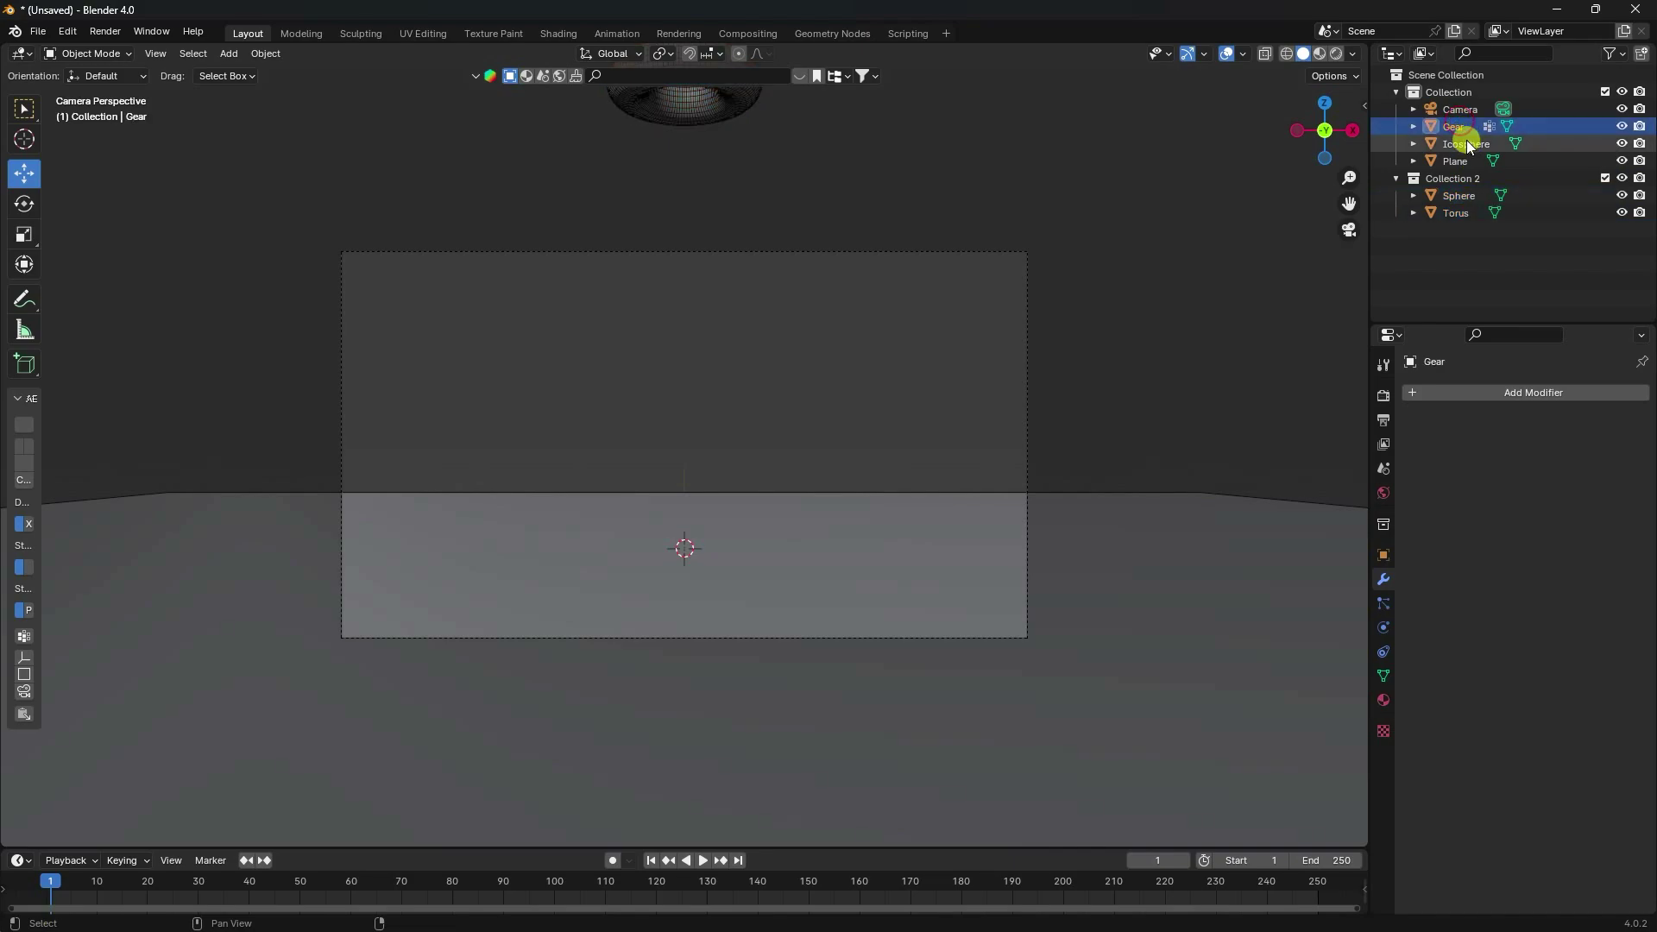
mouse_move(1464, 145)
left_mouse_down()
mouse_move(1467, 181)
mouse_move(1457, 164)
left_mouse_up()
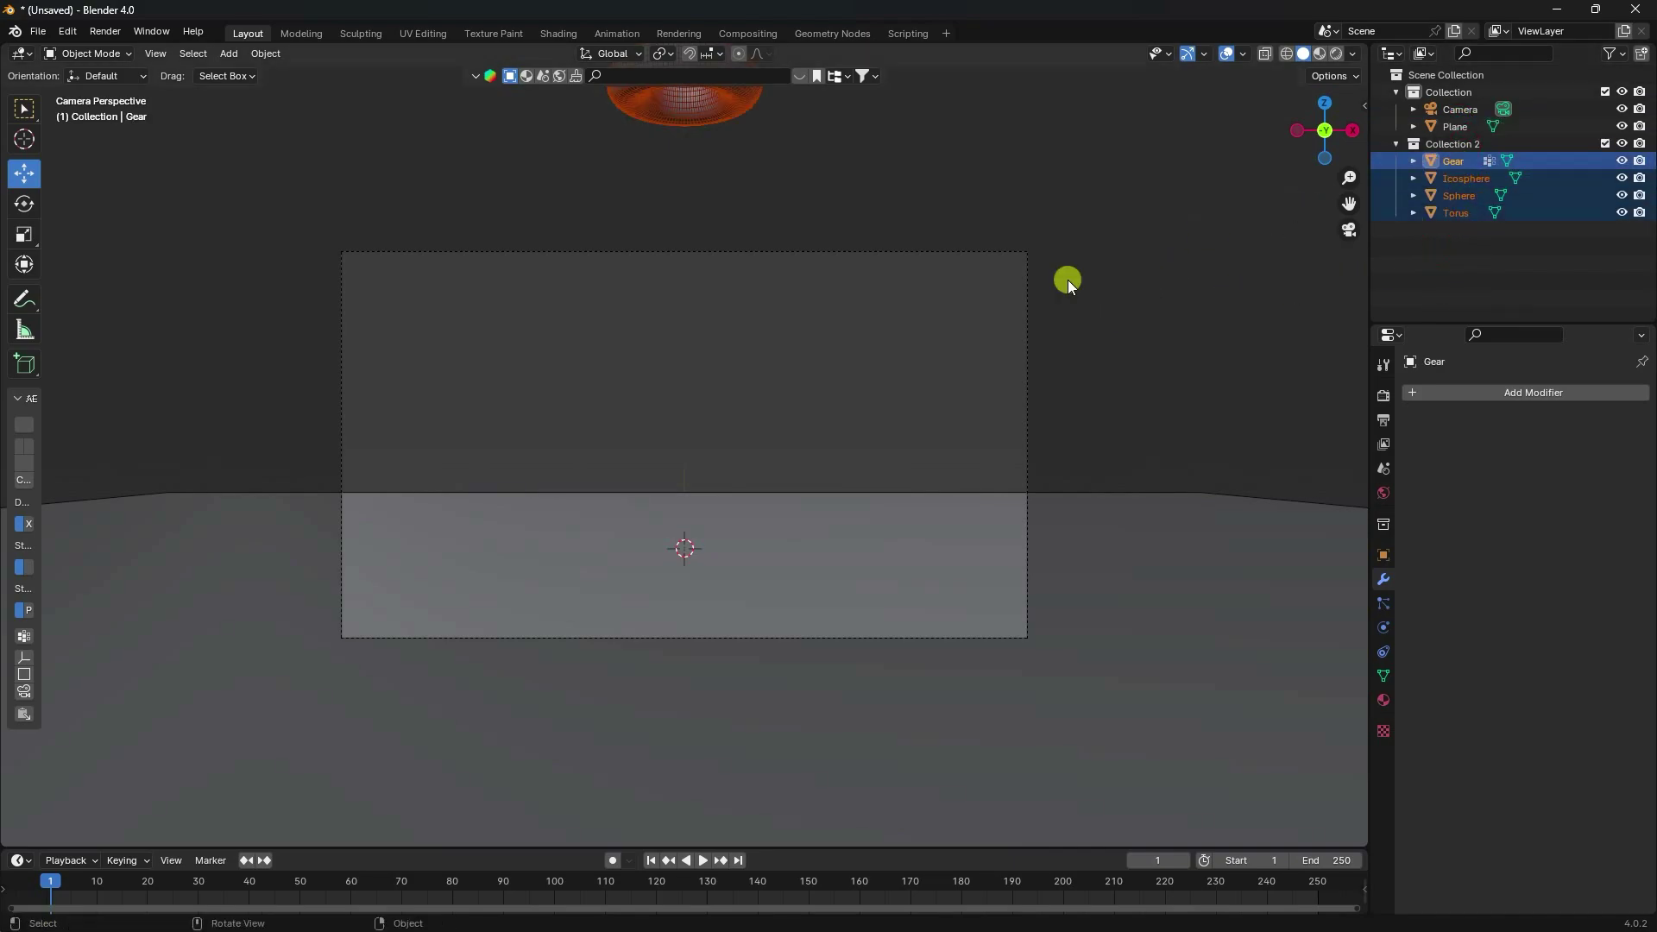
Step: Lower the gear, icosphere, sphere and torus together by about 4.7 m so the torus falls within the camera frame
scroll(770, 333, "down", 5)
left_click_drag(687, 206, 689, 253)
key("ctrl+z")
left_click_drag(691, 112, 697, 200)
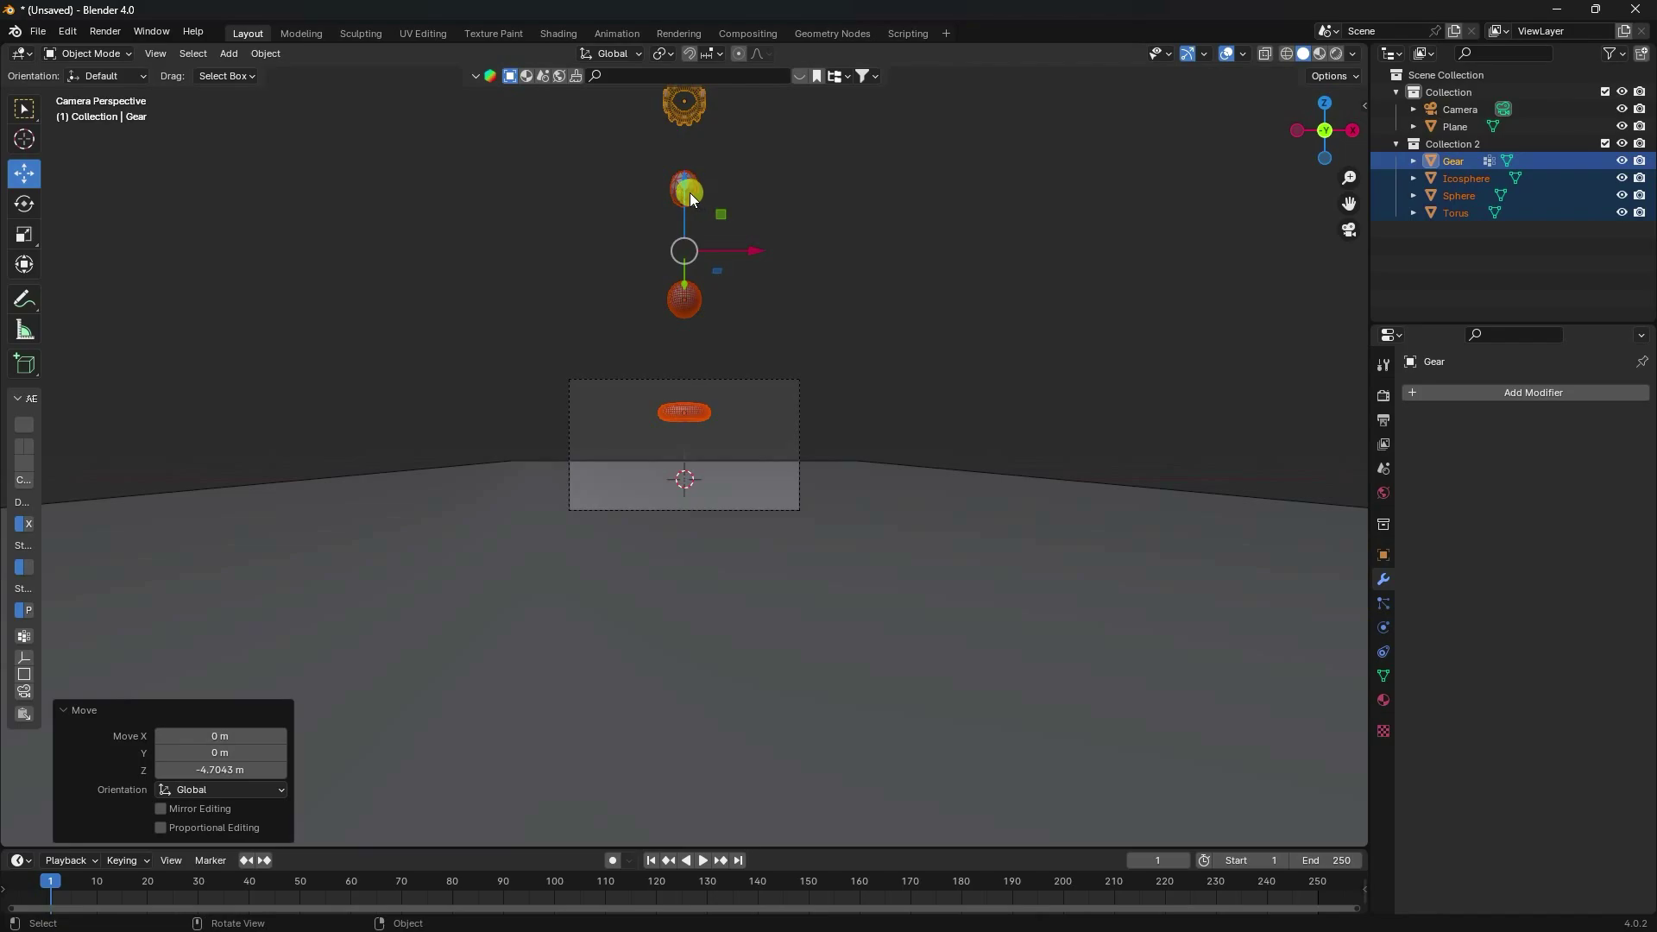
left_click(875, 229)
scroll(726, 346, "up", 5)
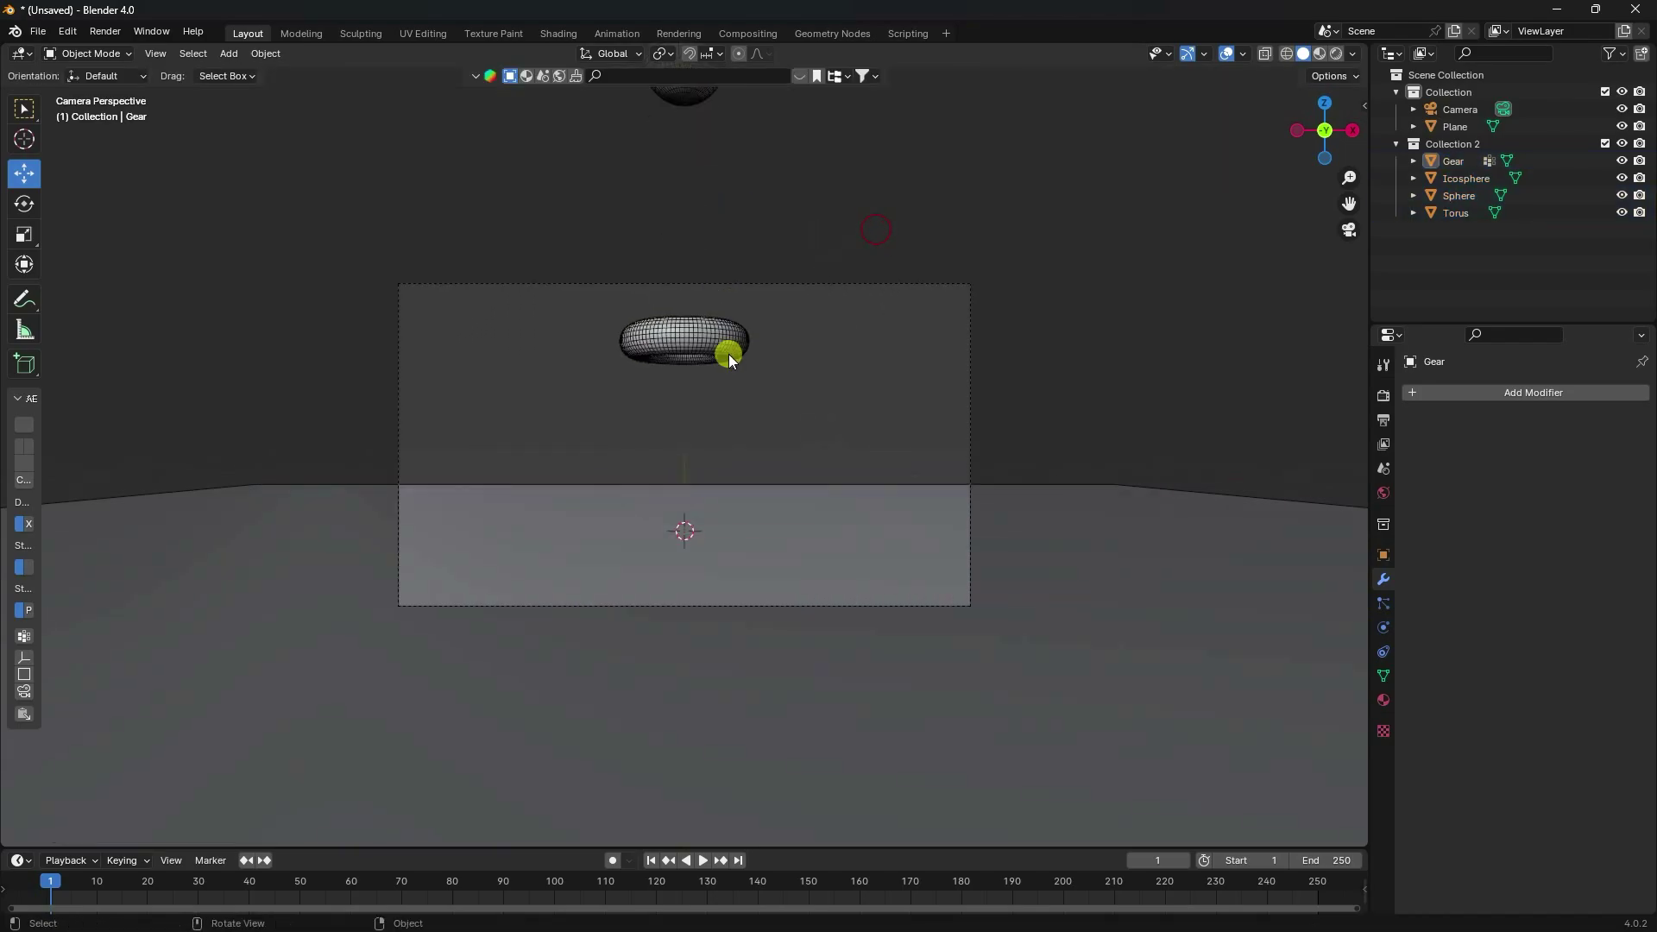
scroll(728, 354, "up", 4)
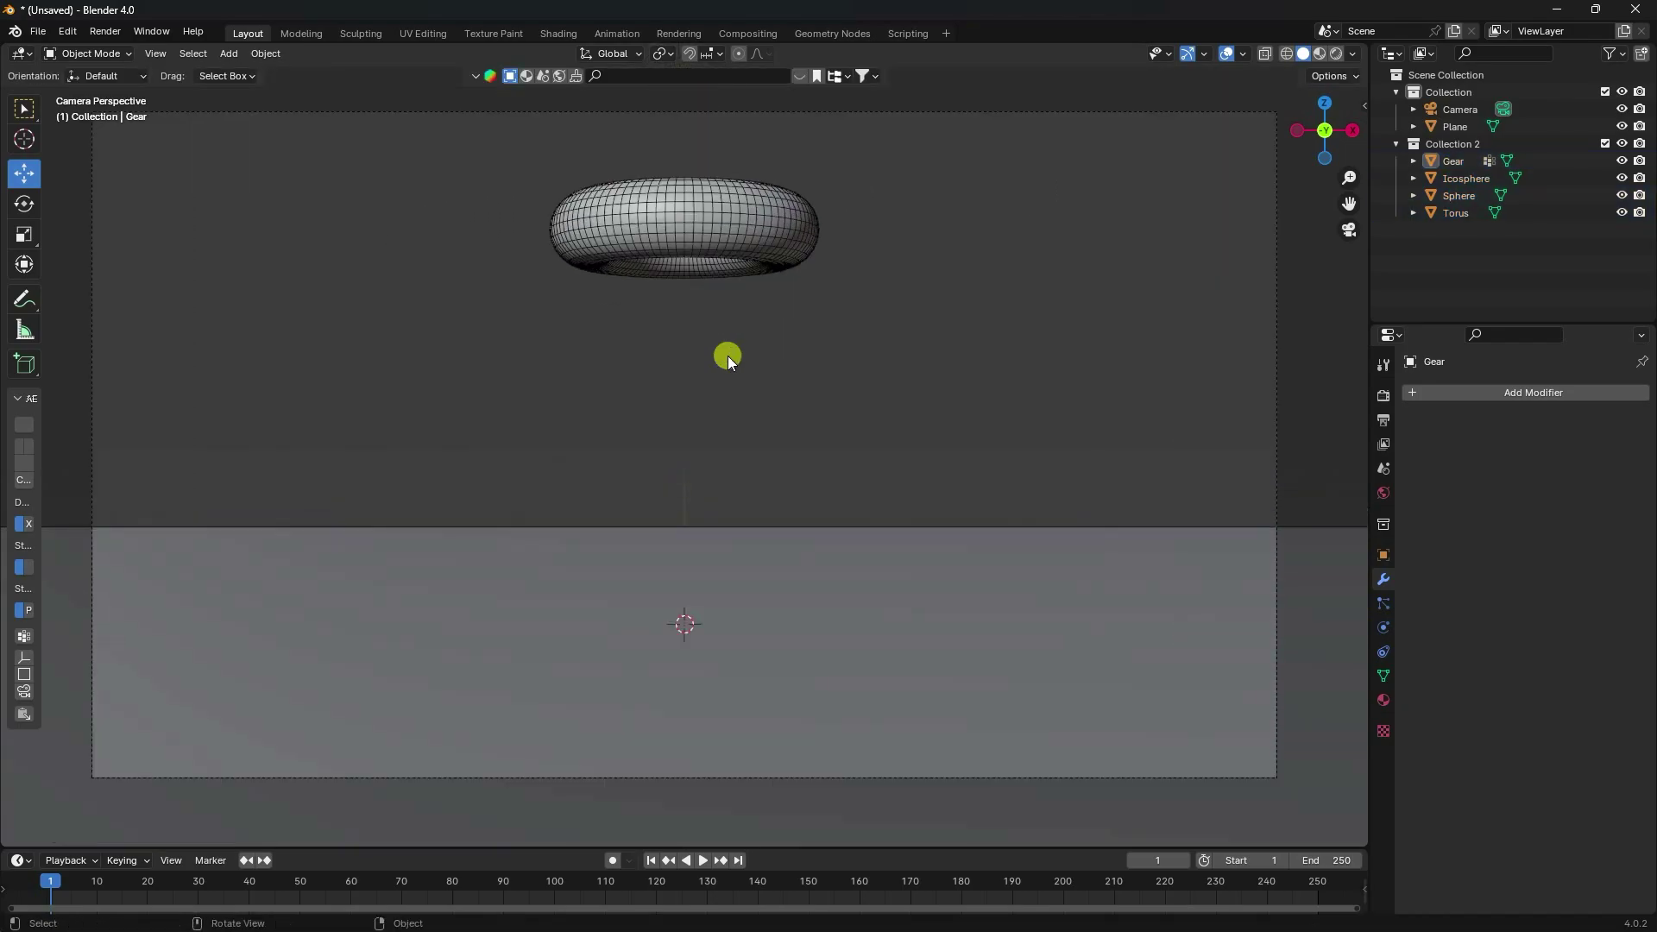
scroll(548, 285, "down", 3)
scroll(894, 455, "up", 2)
Step: Add Collision physics to the floor plane
middle_click_drag(895, 455, 799, 608)
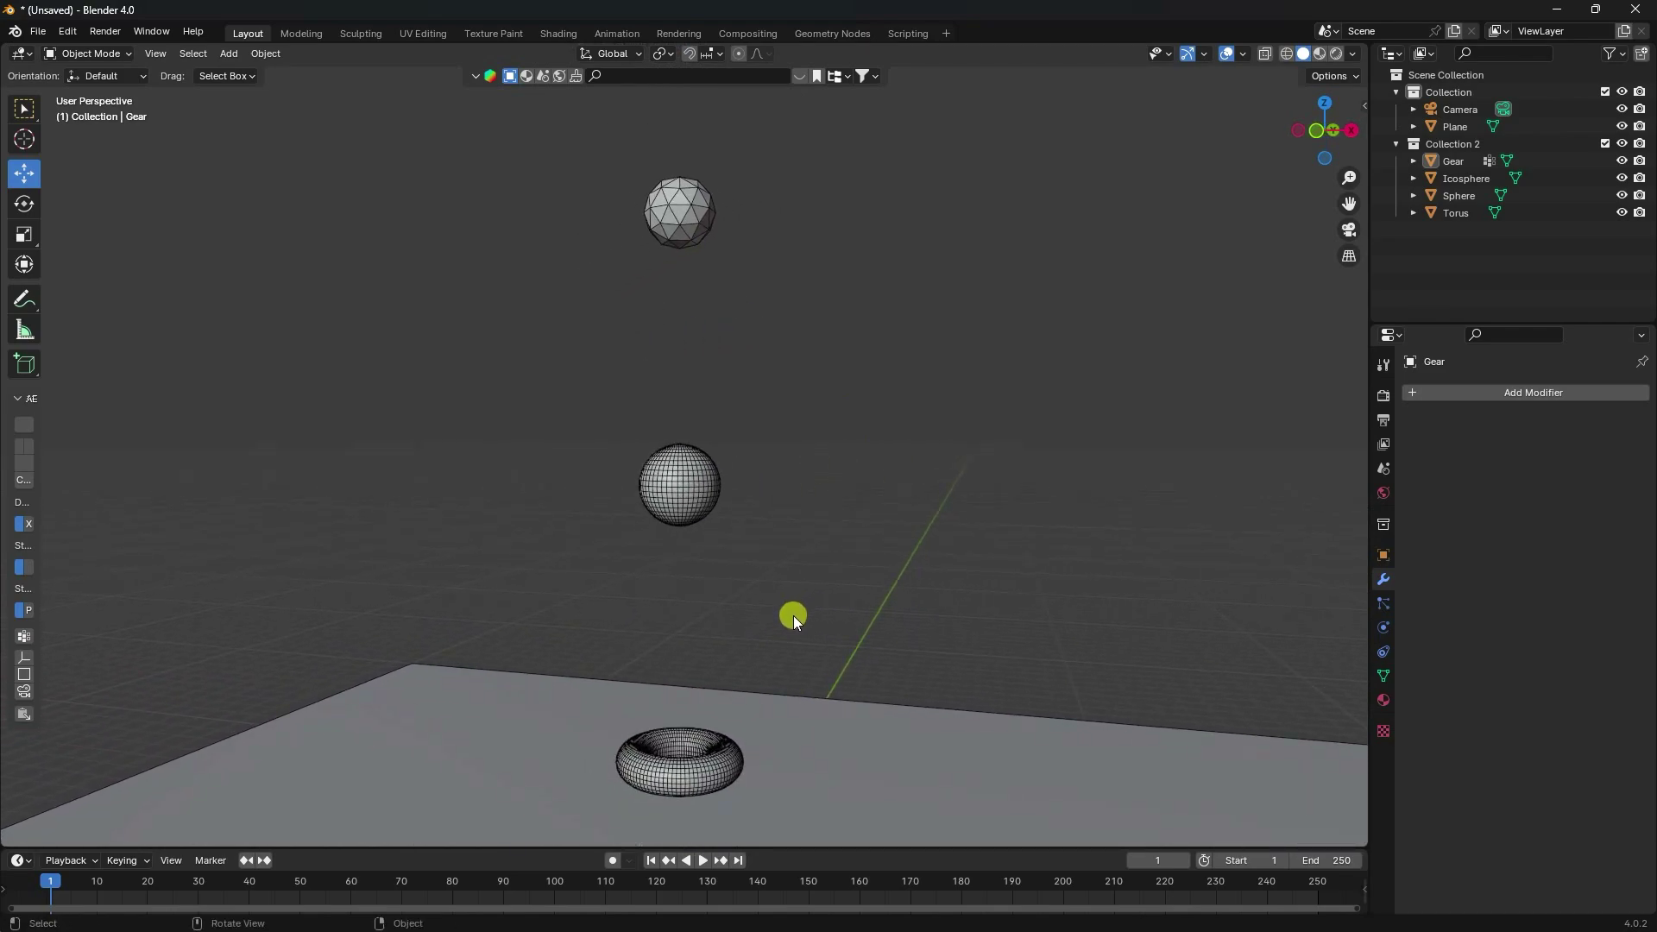
left_click(844, 743)
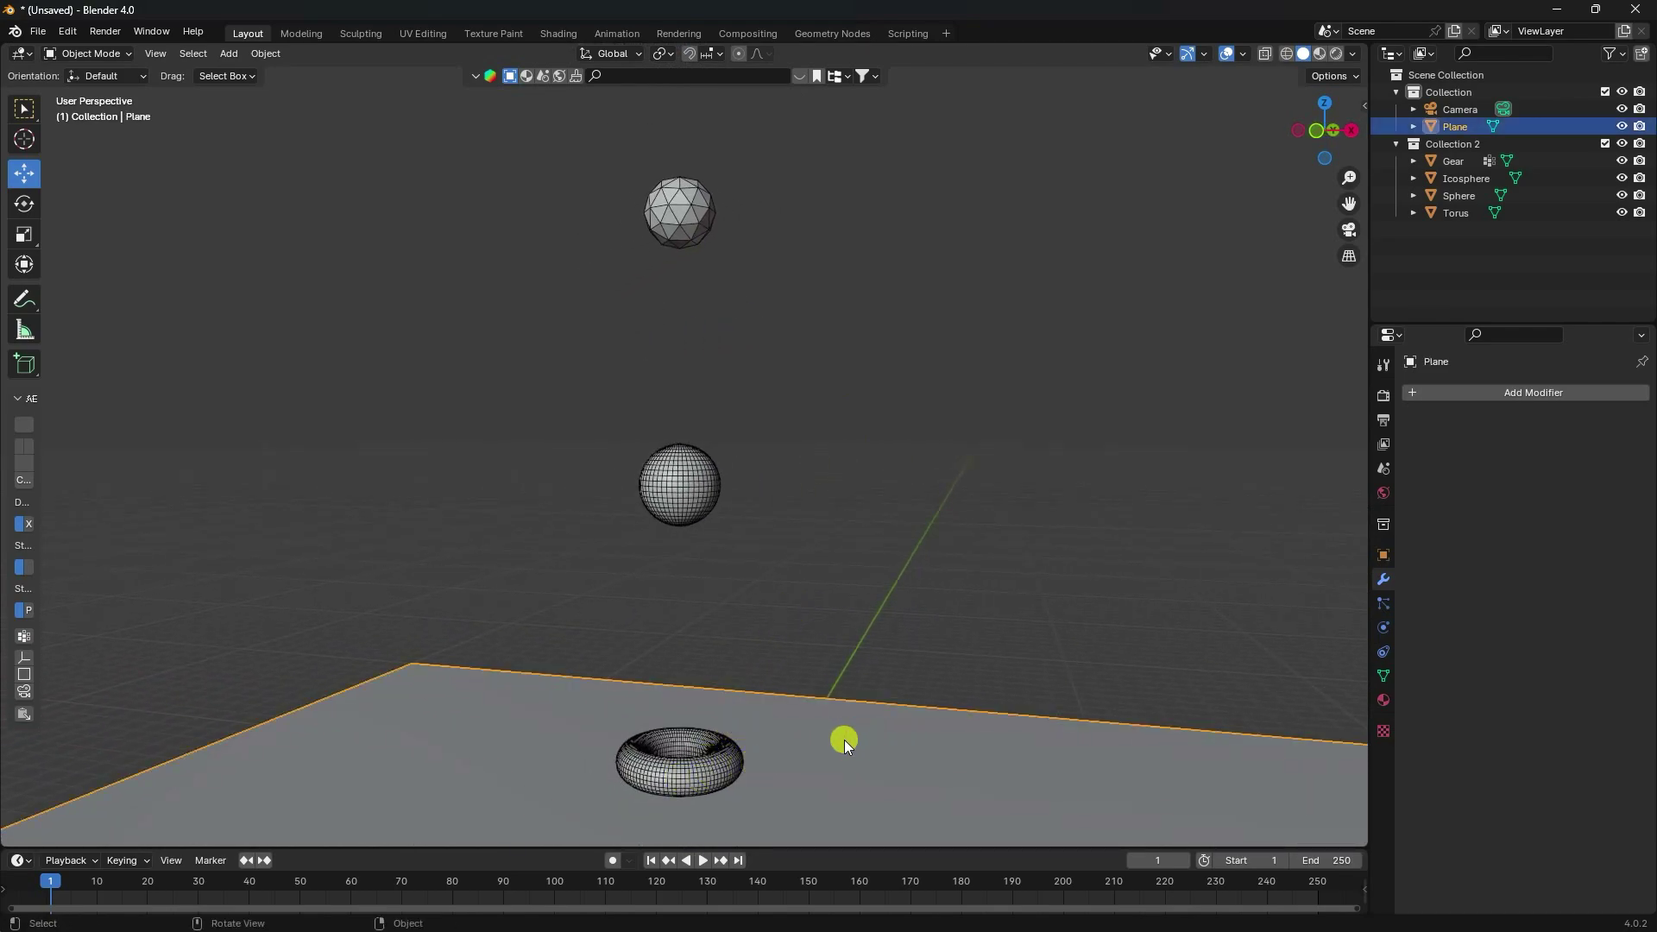
left_click(1384, 628)
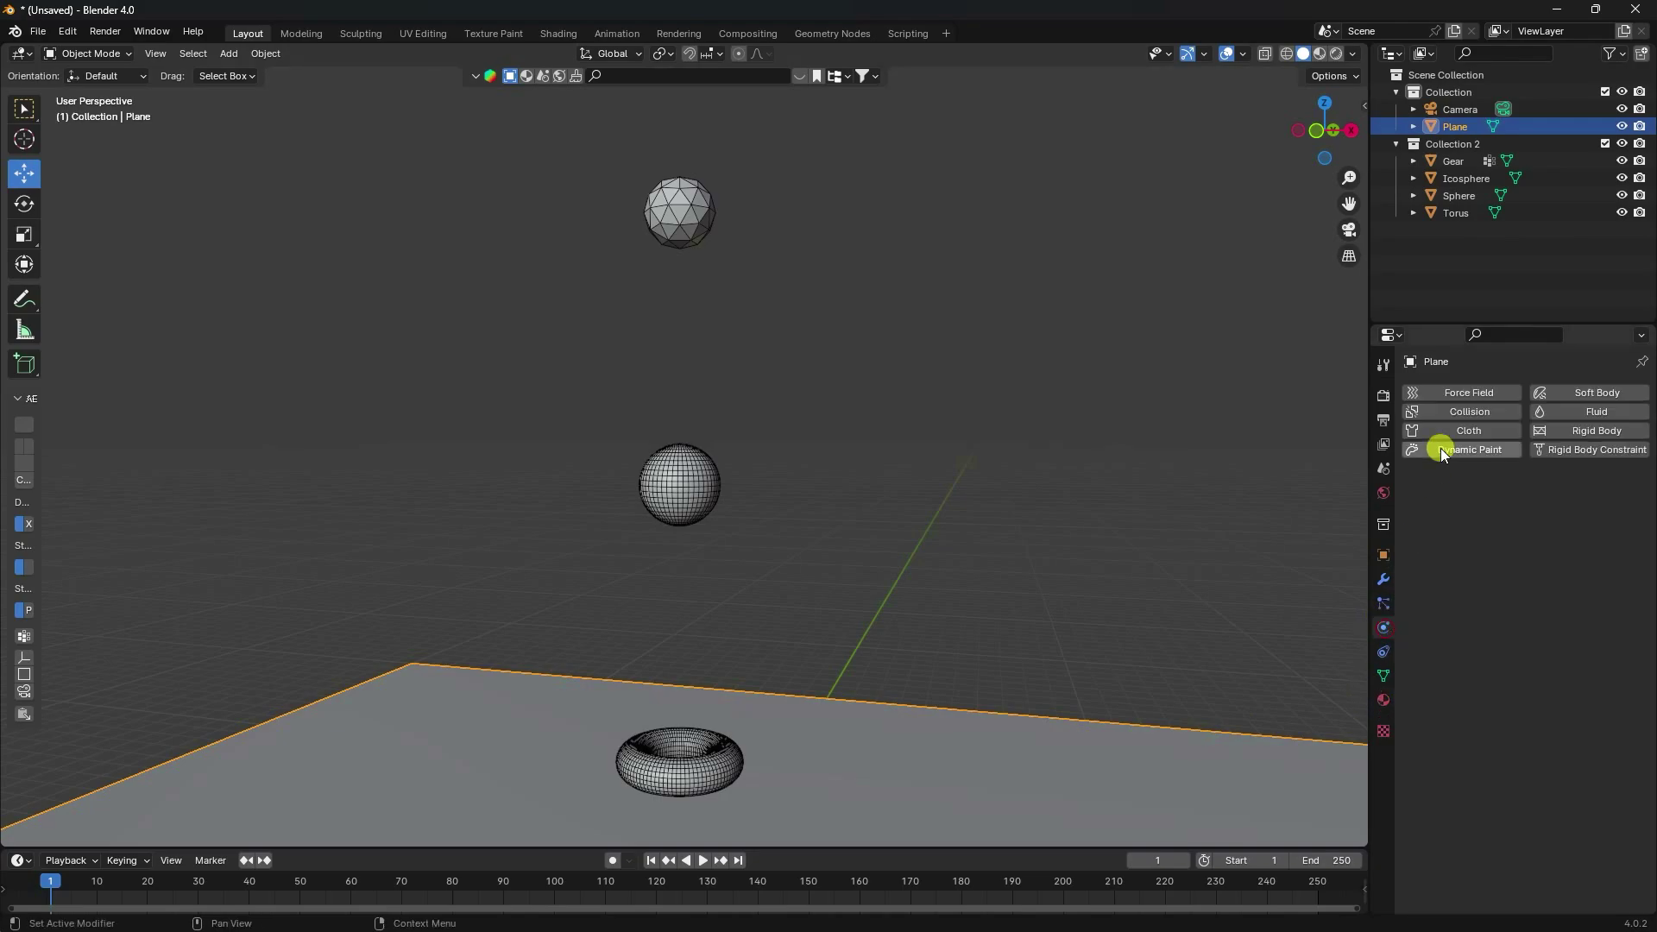
left_click(1462, 412)
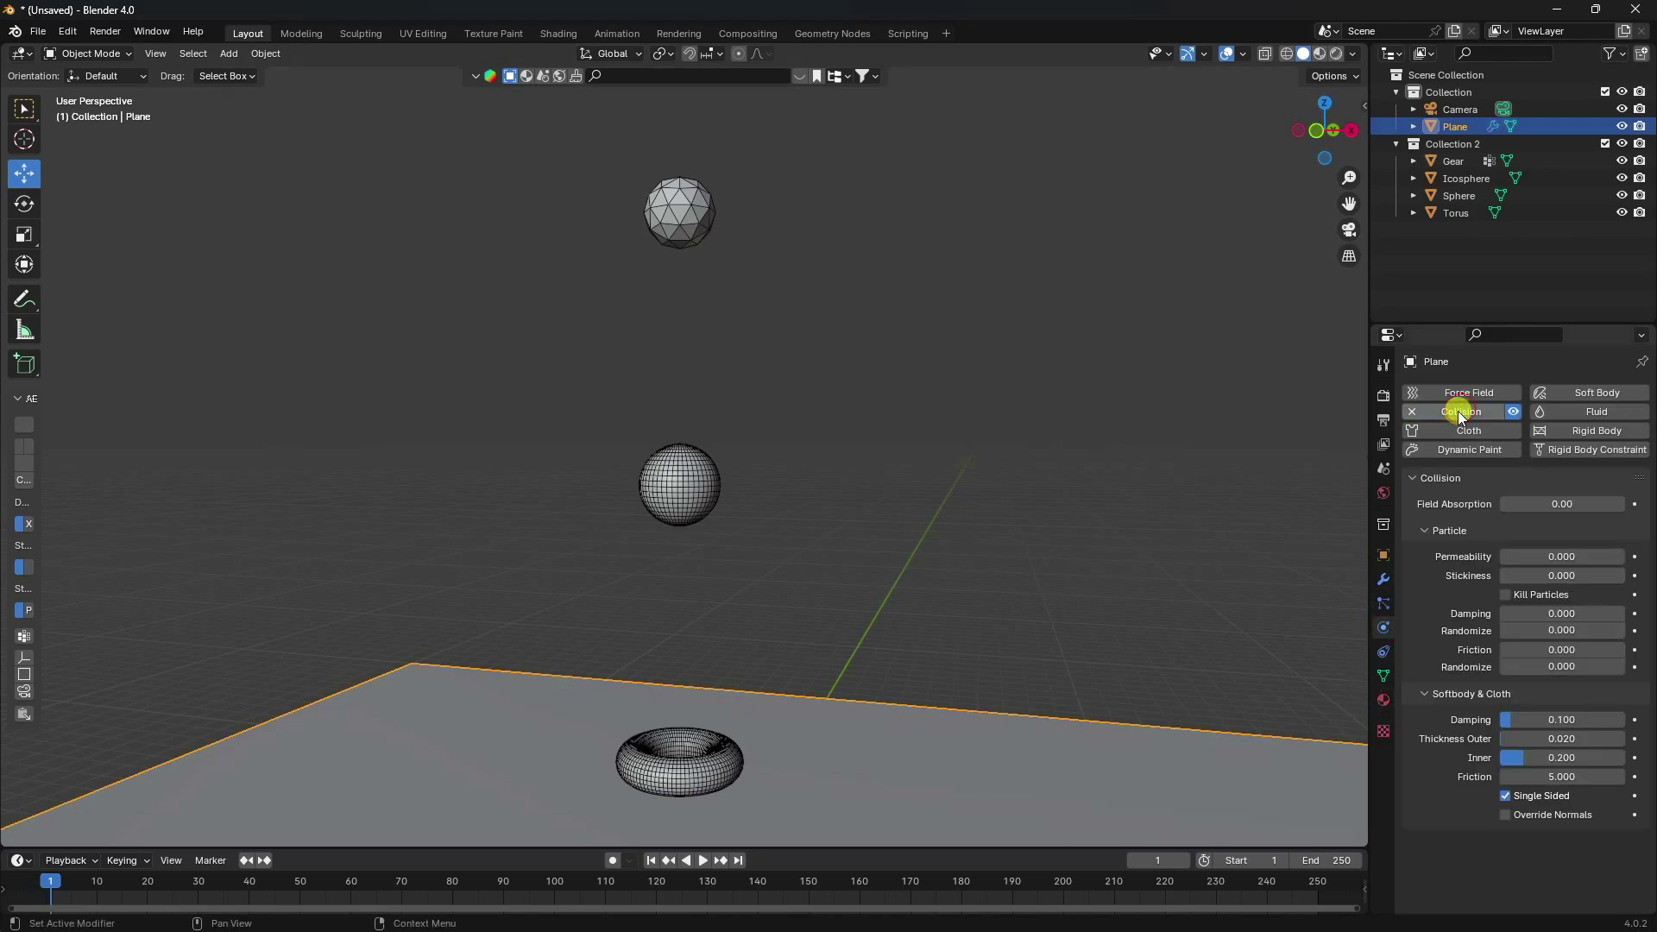
Step: Add Cloth physics to the torus and enable its internal springs
left_click(727, 750)
scroll(723, 727, "up", 3)
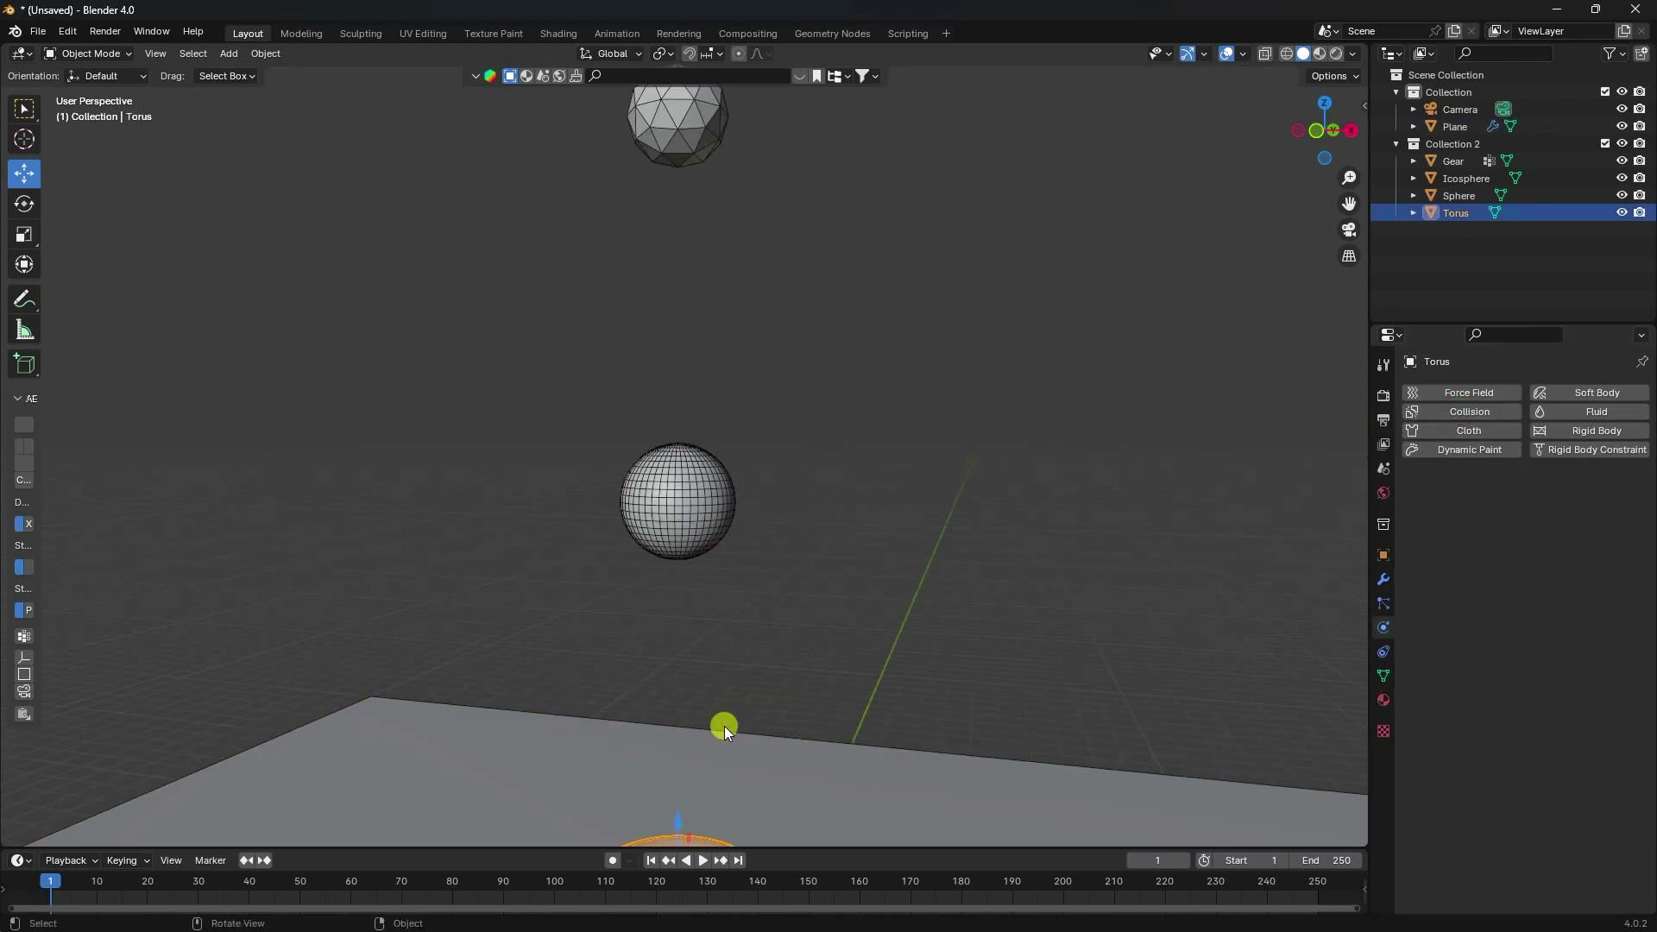
middle_click_drag(723, 727, 748, 563, "shift")
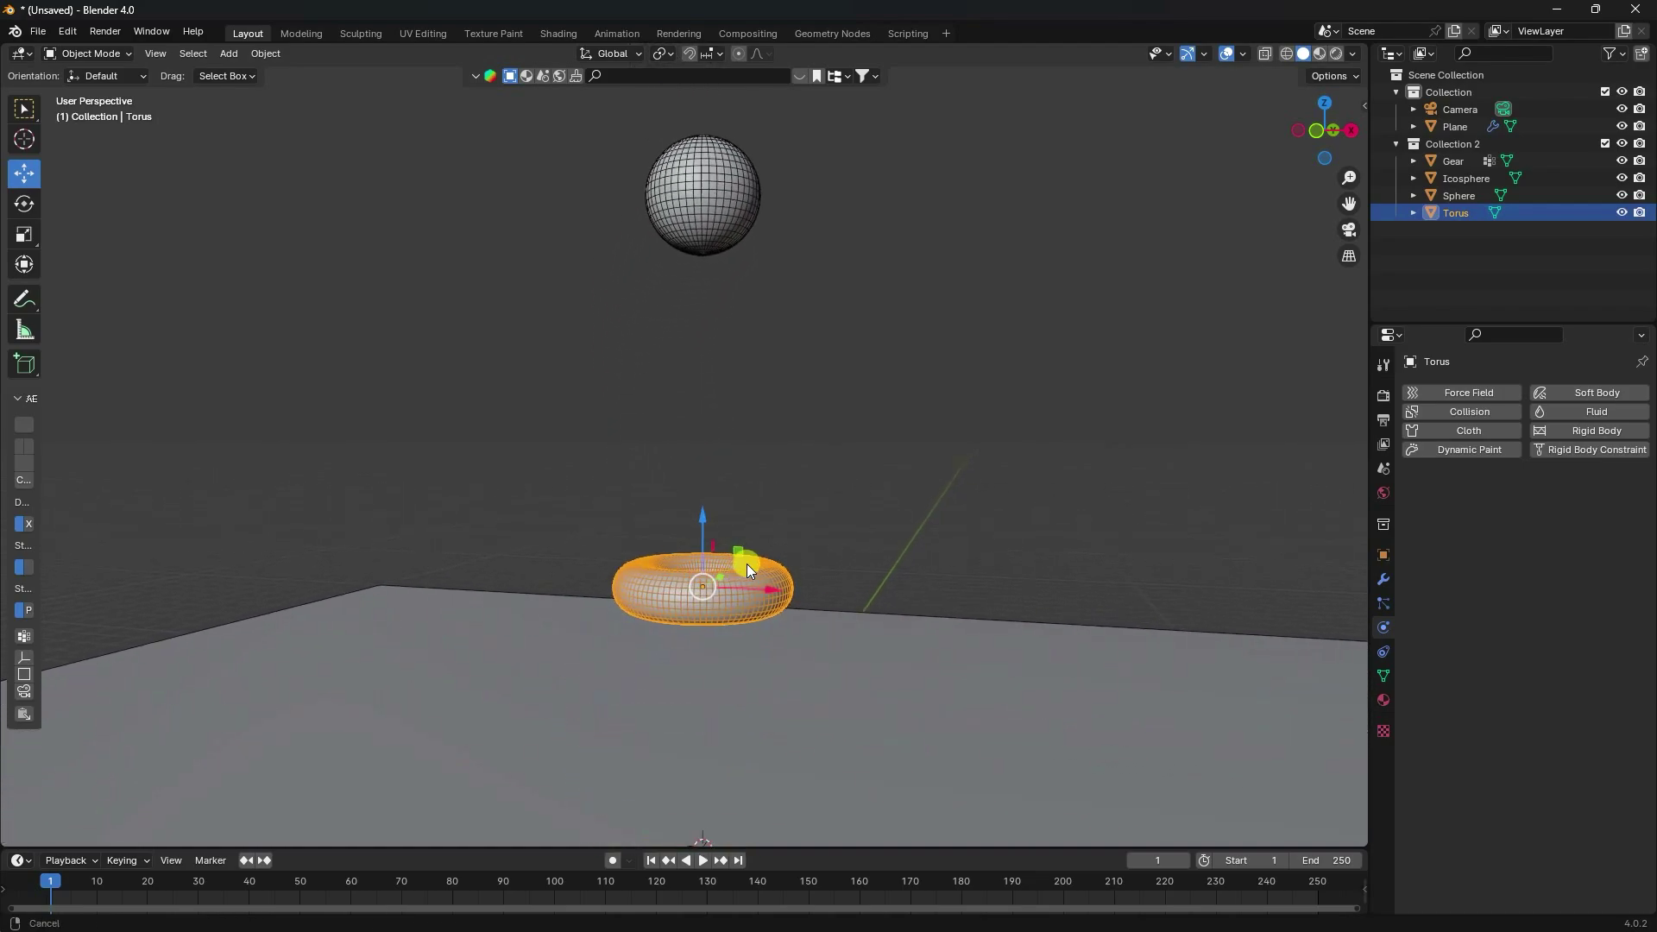
left_click(1464, 432)
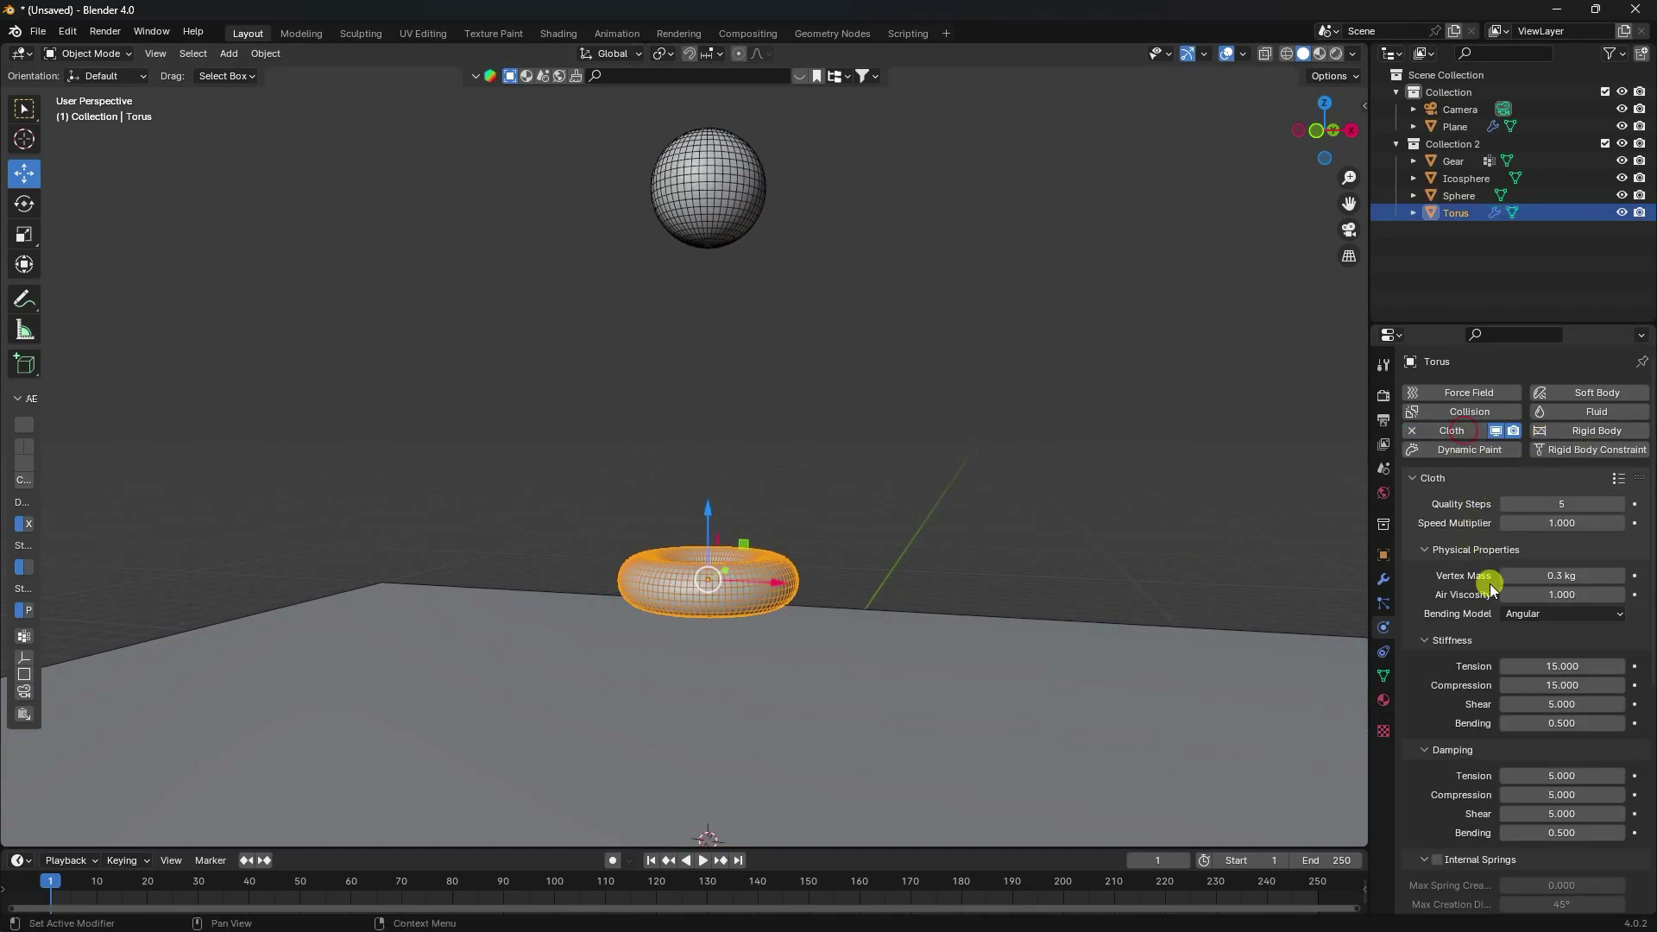
scroll(1437, 723, "down", 3)
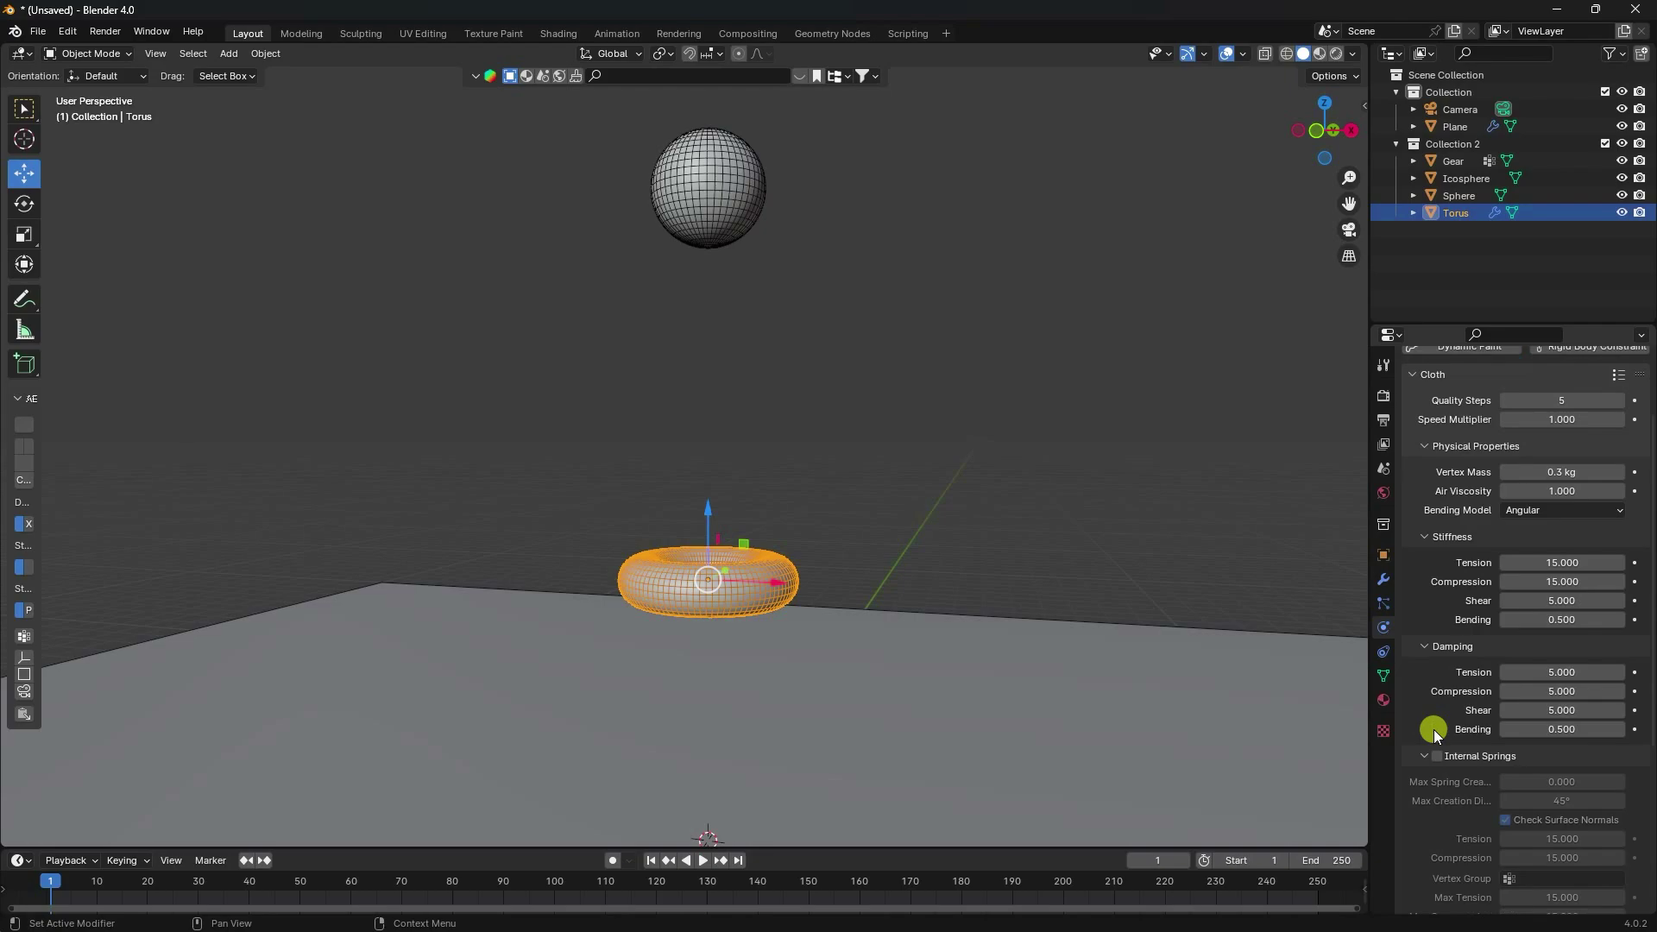
left_click(1432, 759)
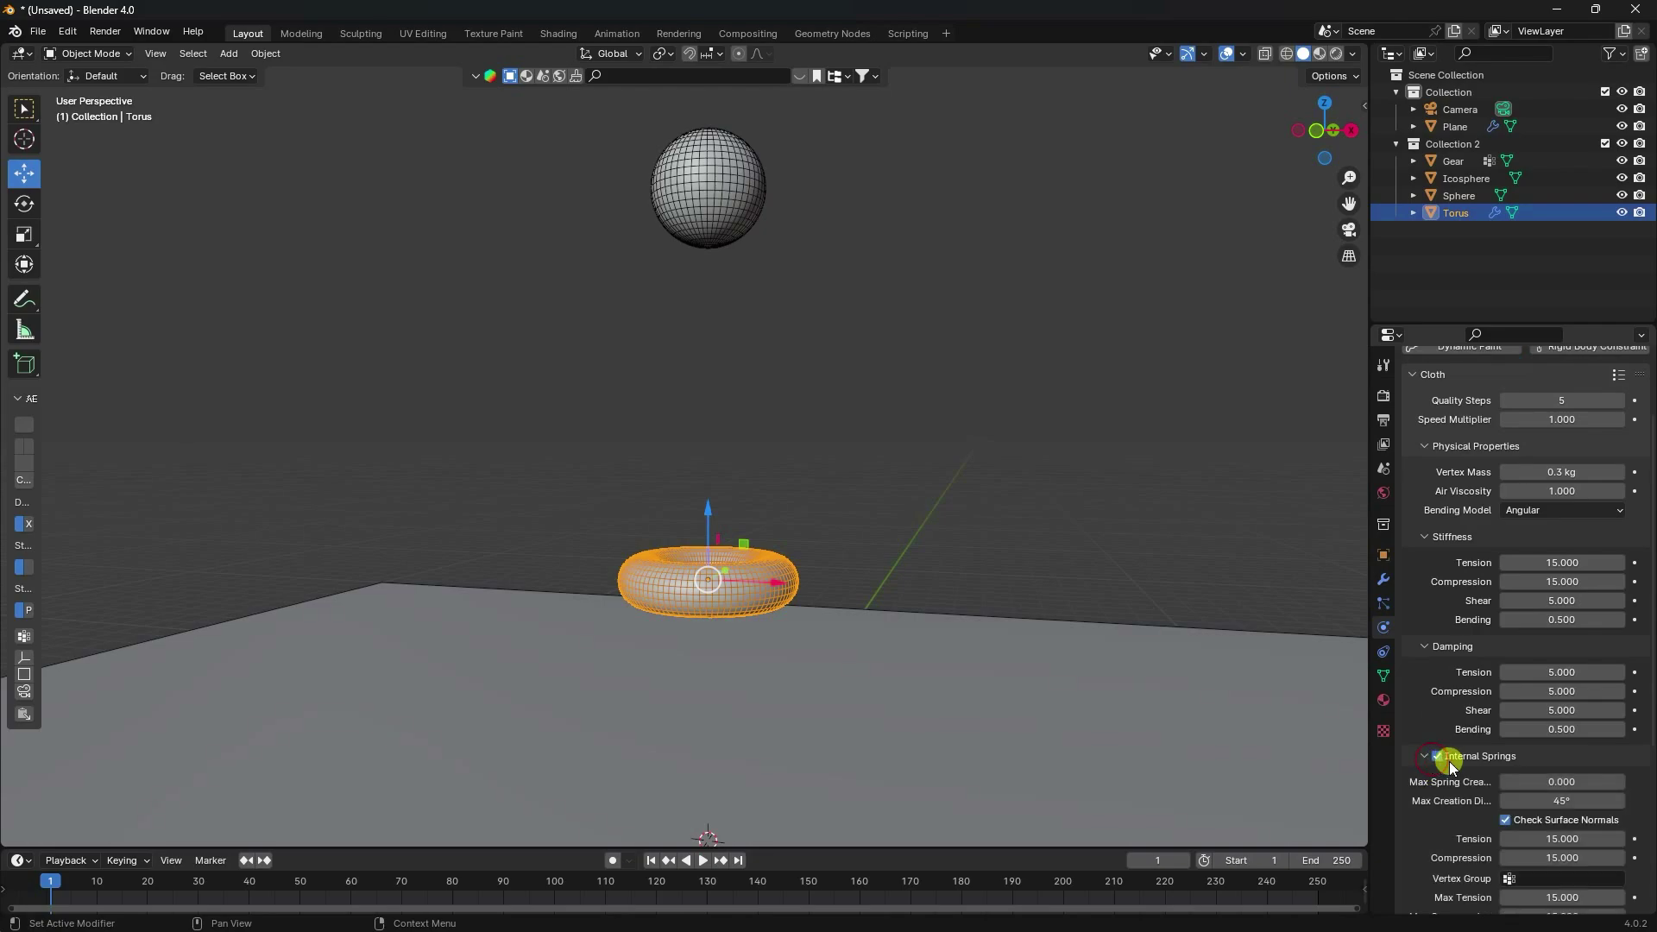
Step: Enable pressure in the torus's cloth settings and set the pressure to 1
scroll(1448, 761, "down", 5)
left_click(1437, 772)
scroll(1439, 775, "down", 3)
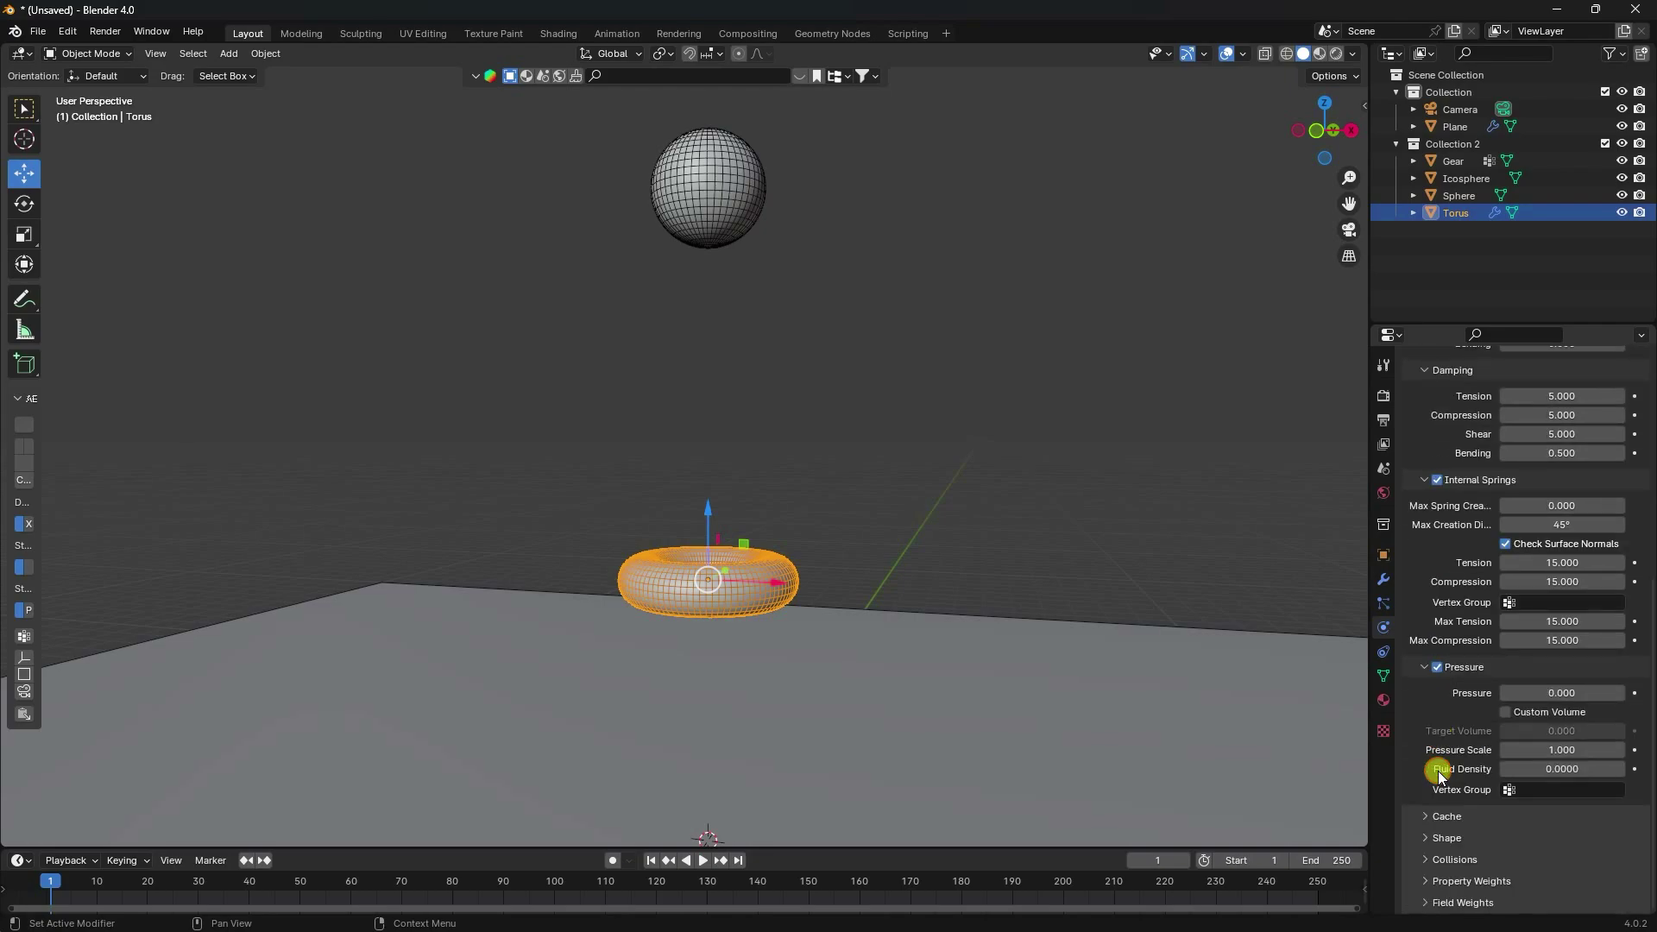
left_click(1549, 685)
type("1")
key("Return")
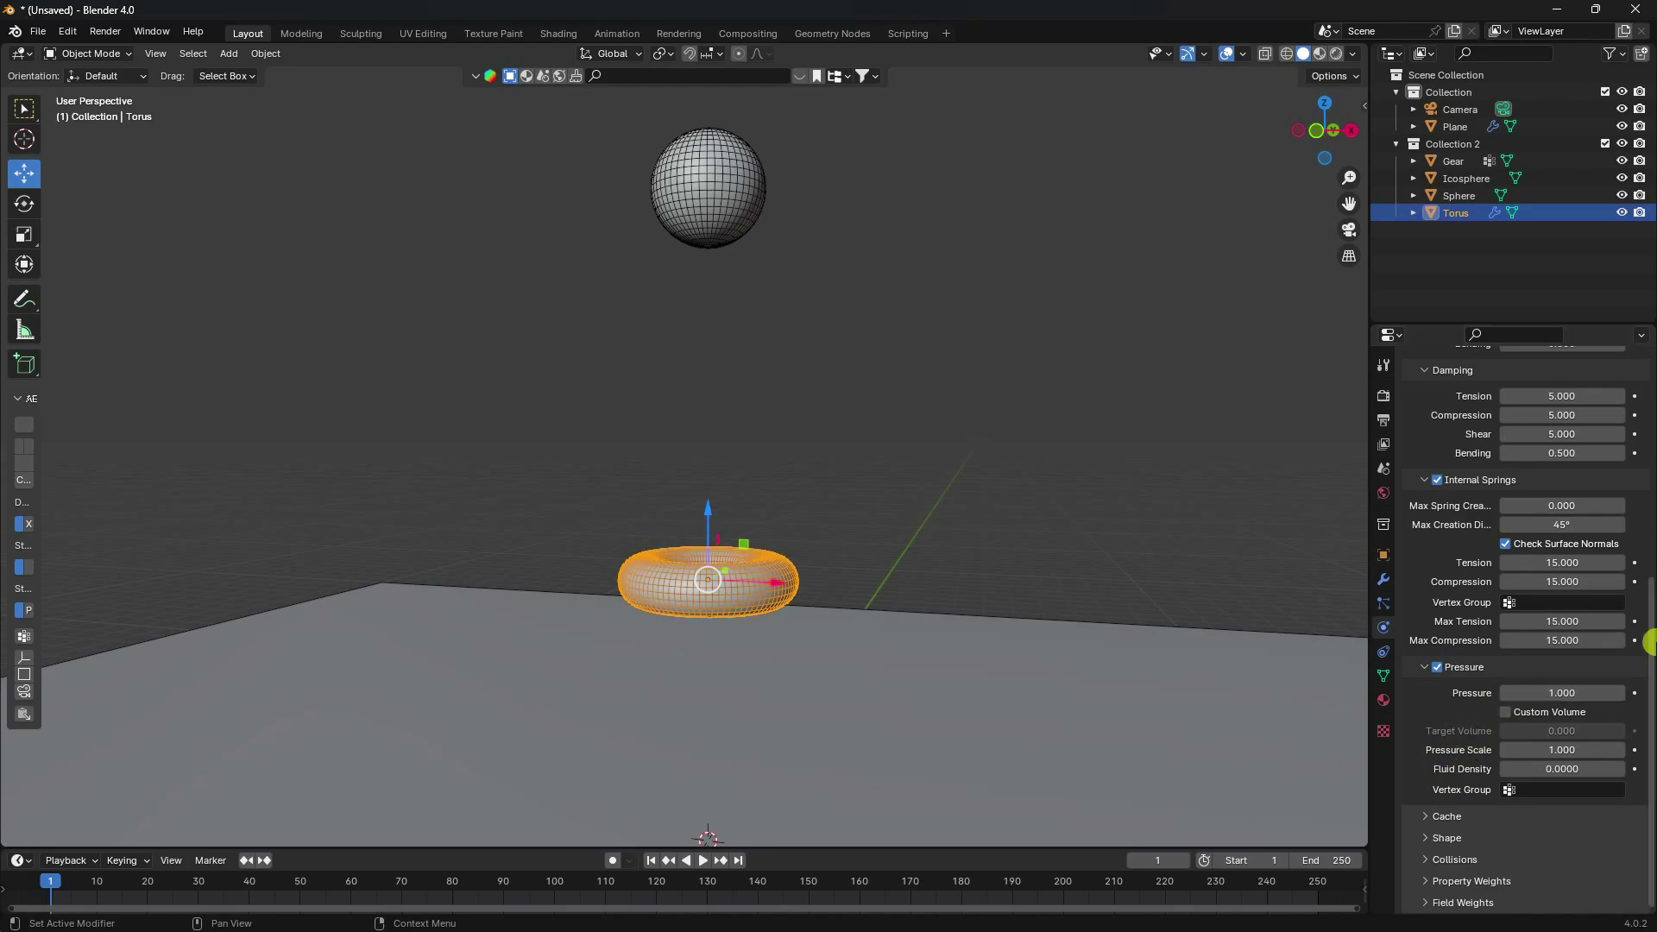
Step: Set the end frame of the torus's cloth simulation cache to 600
left_click(1422, 817)
scroll(1424, 777, "down", 6)
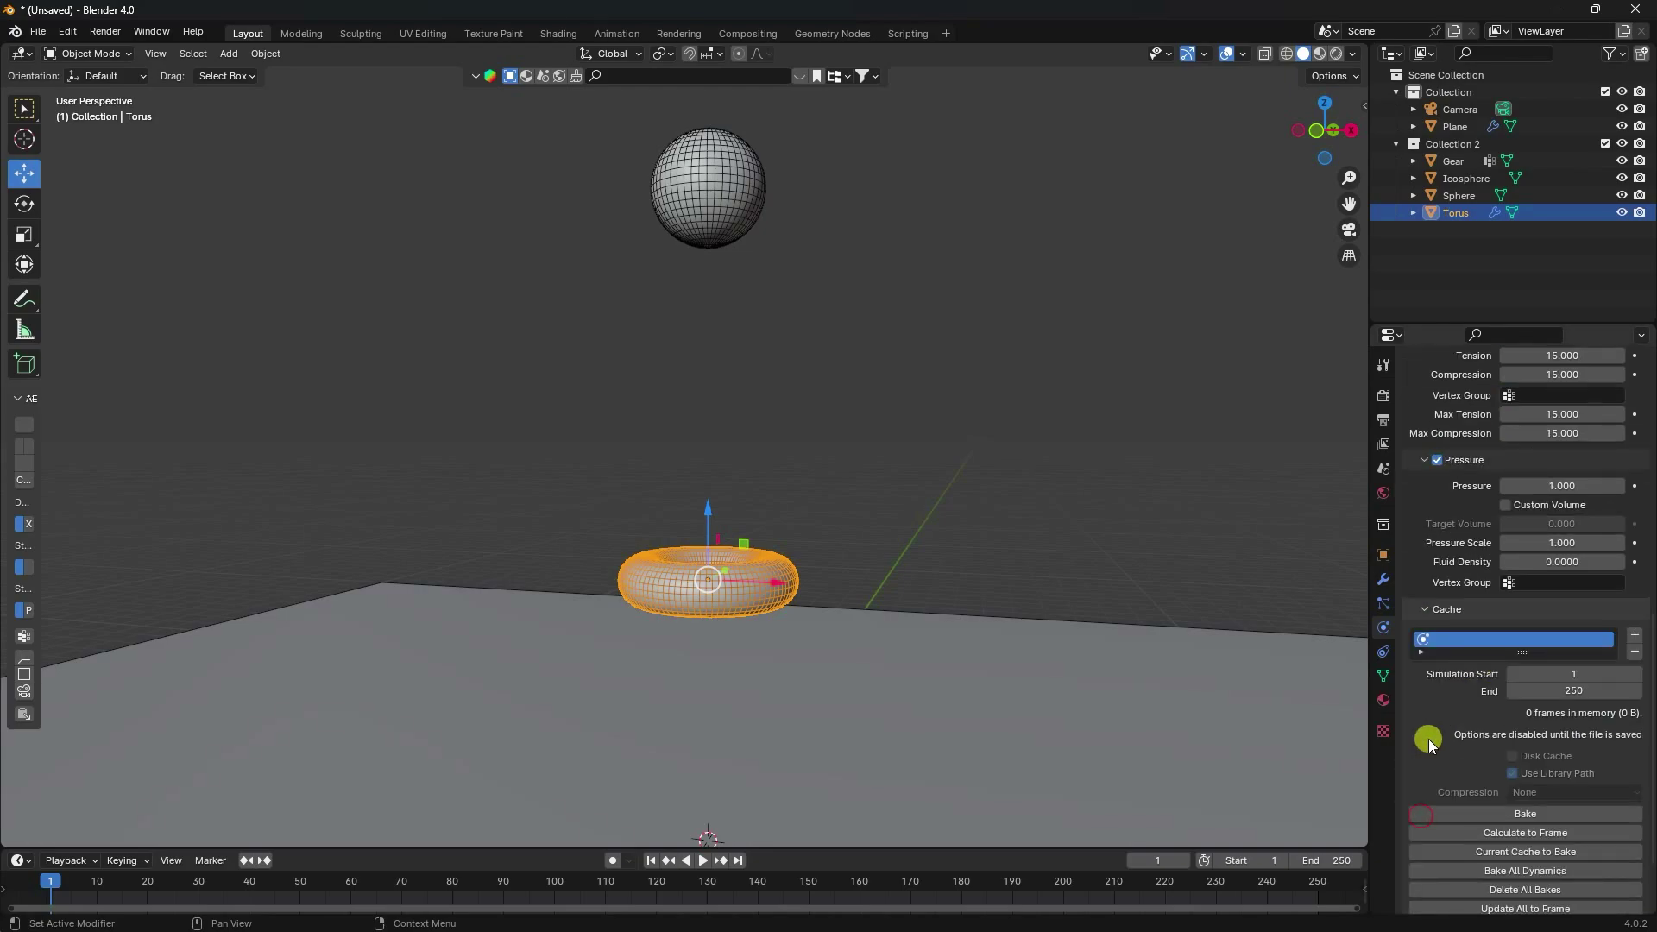
left_click(1541, 692)
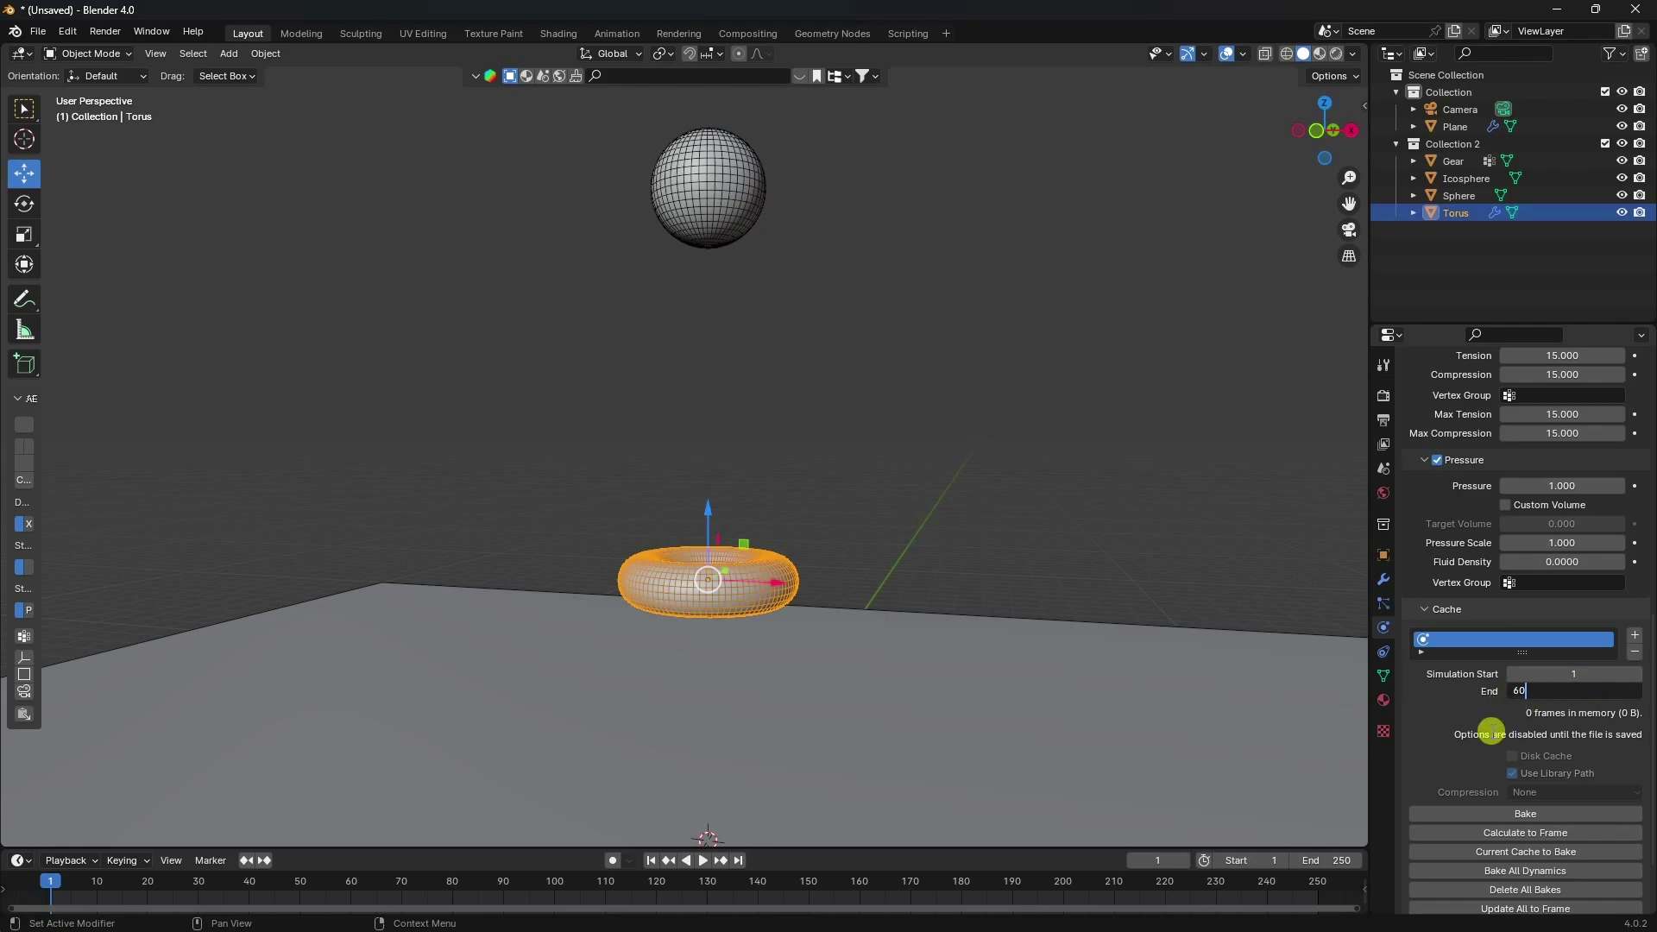
key("Return")
scroll(1491, 727, "down", 3)
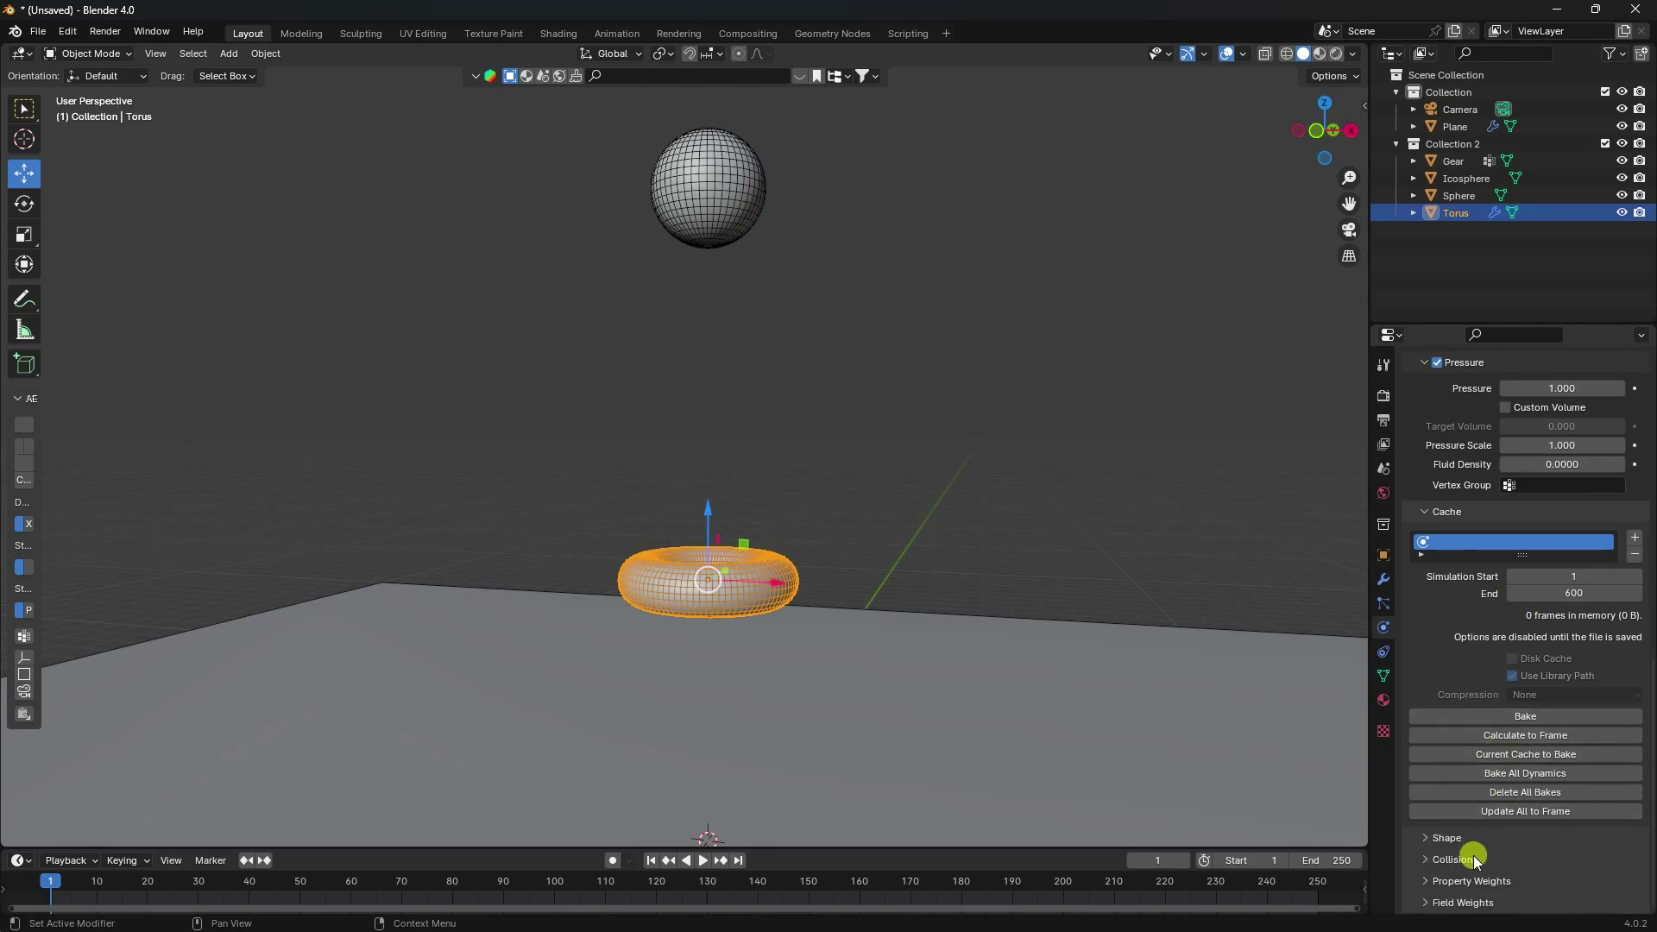
Step: Enable self collisions for the torus's cloth and add Collision physics to the torus
left_click(1424, 860)
scroll(1436, 834, "down", 6)
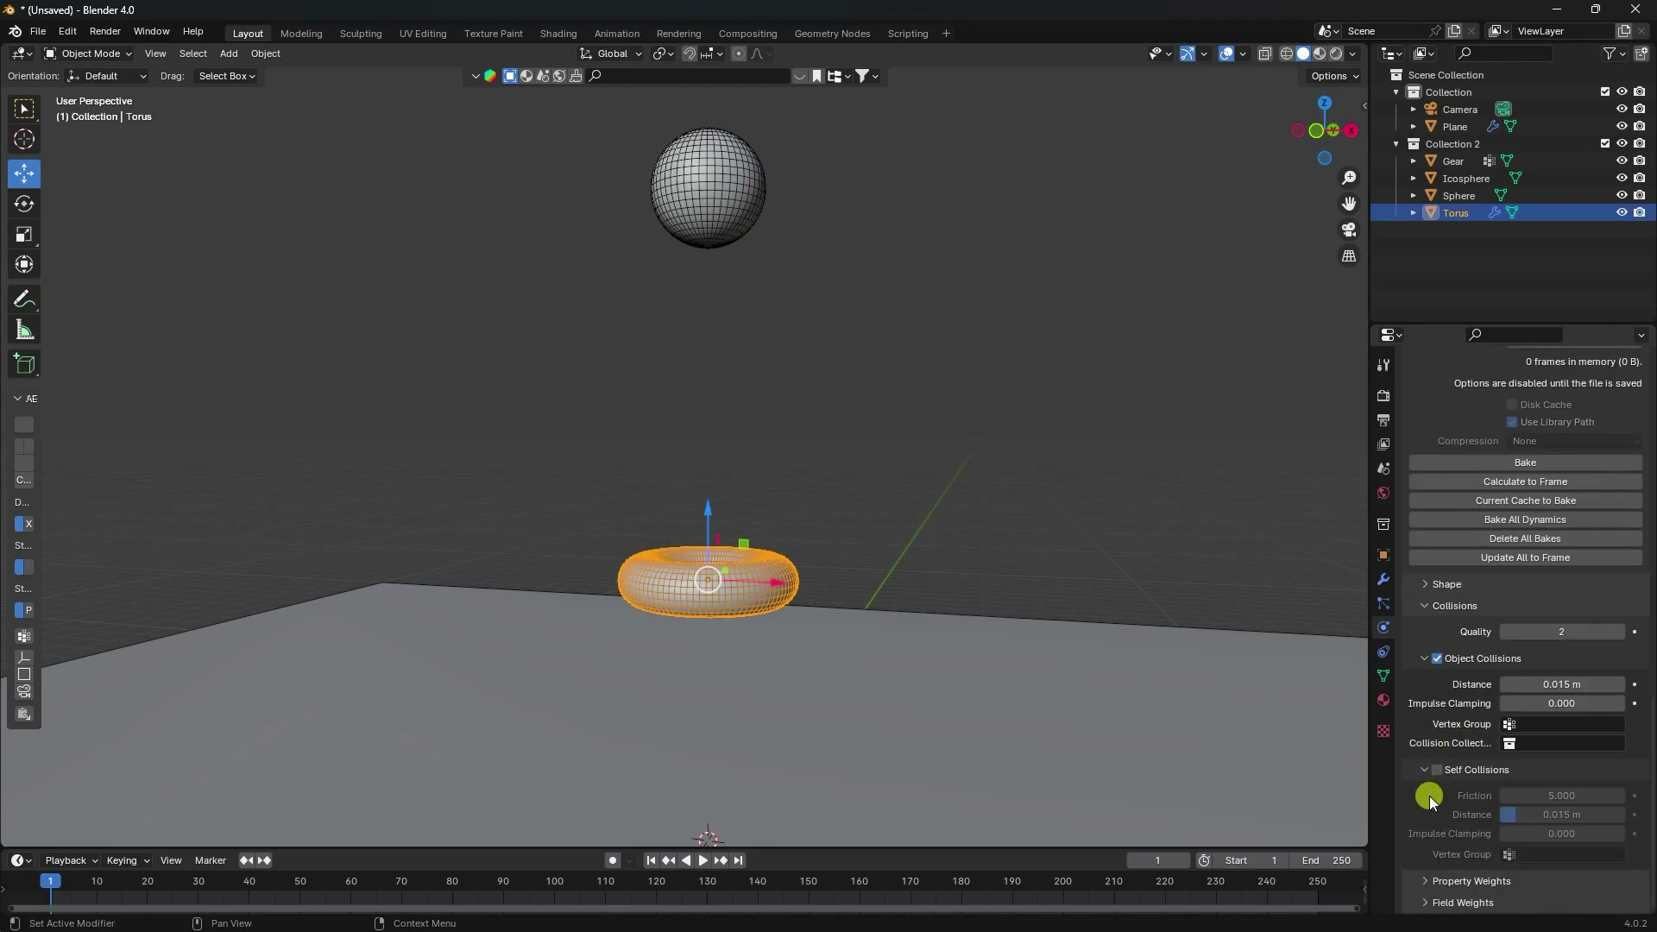
left_click(1437, 770)
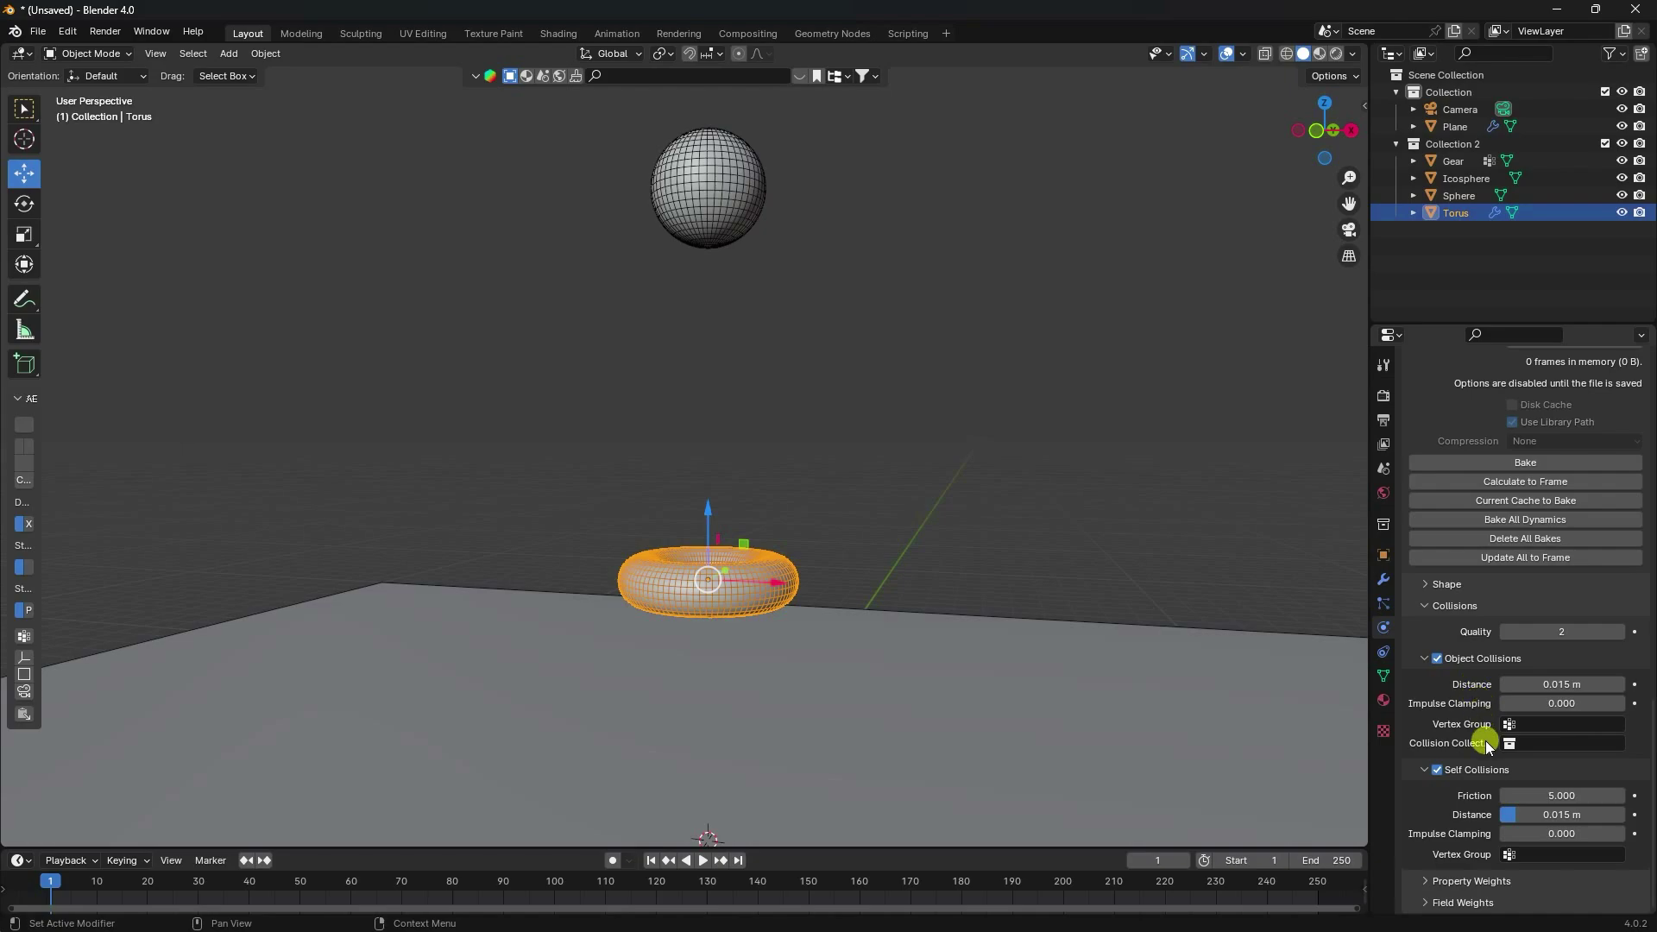
scroll(1458, 725, "up", 15)
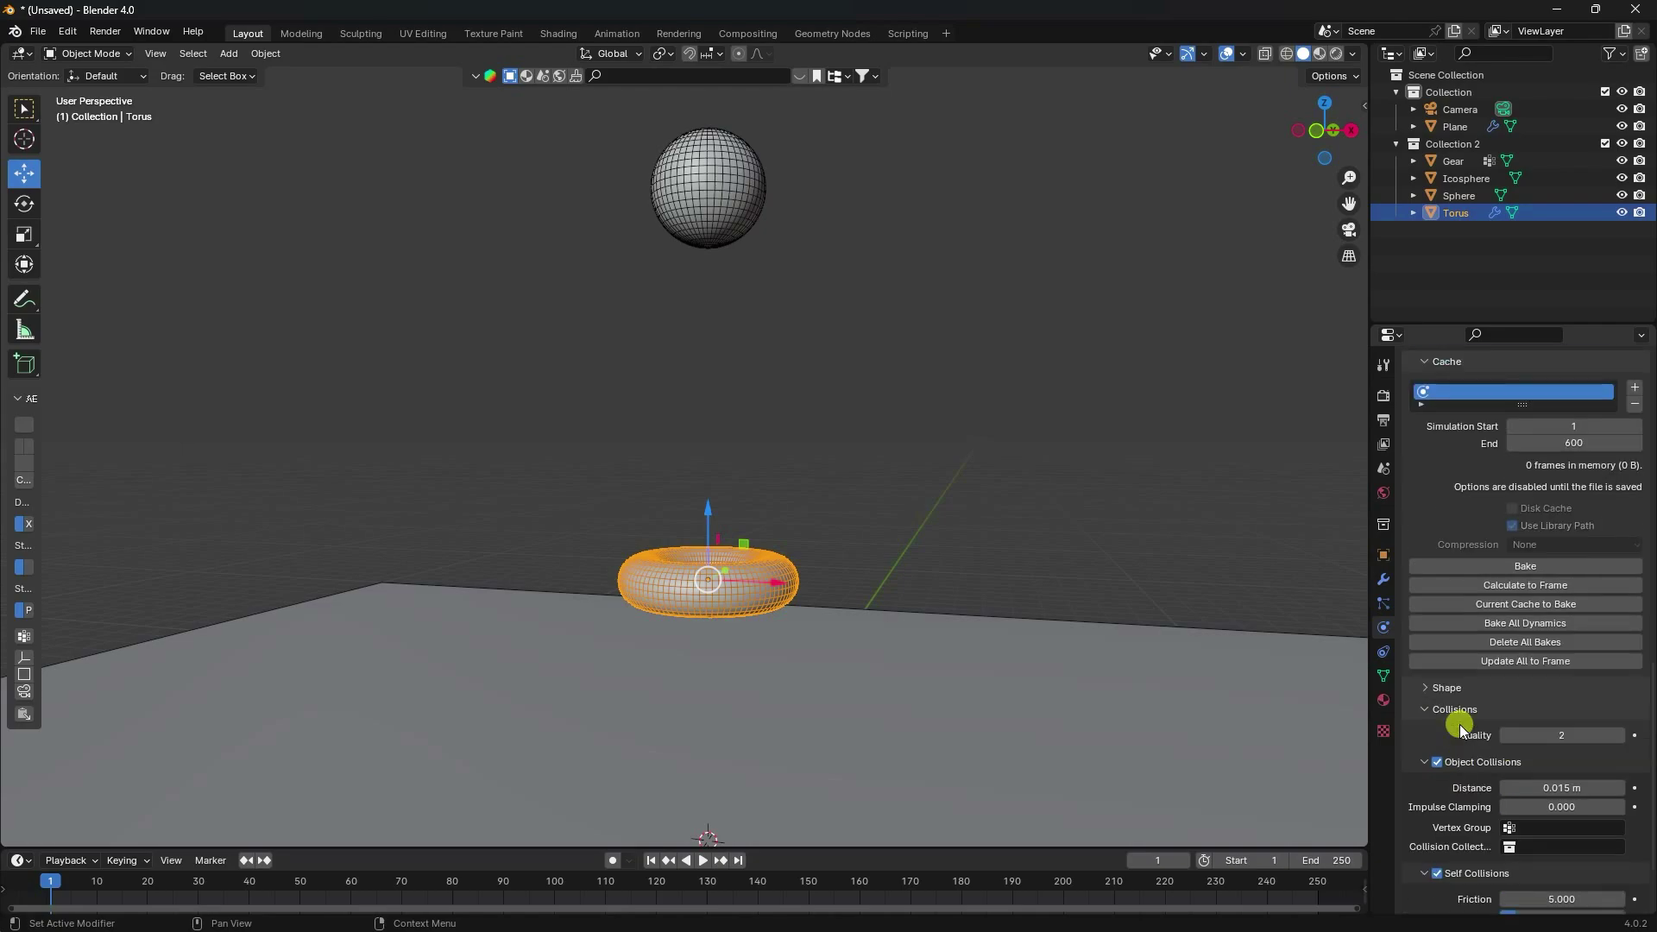
scroll(1460, 727, "up", 4)
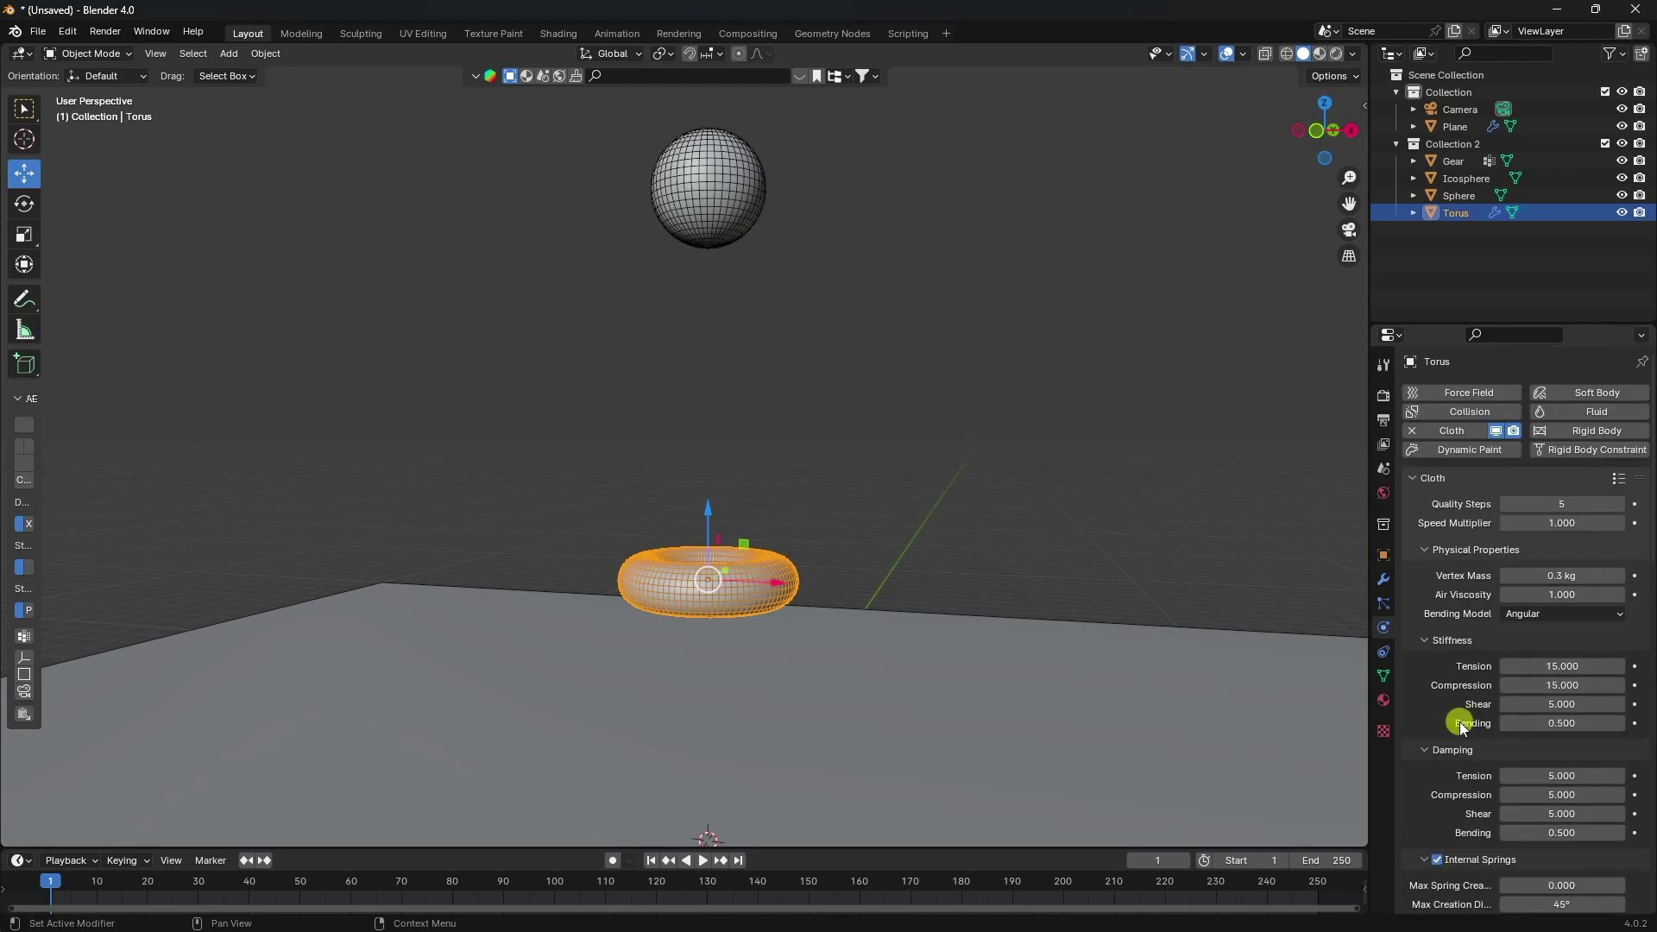
left_click(1448, 413)
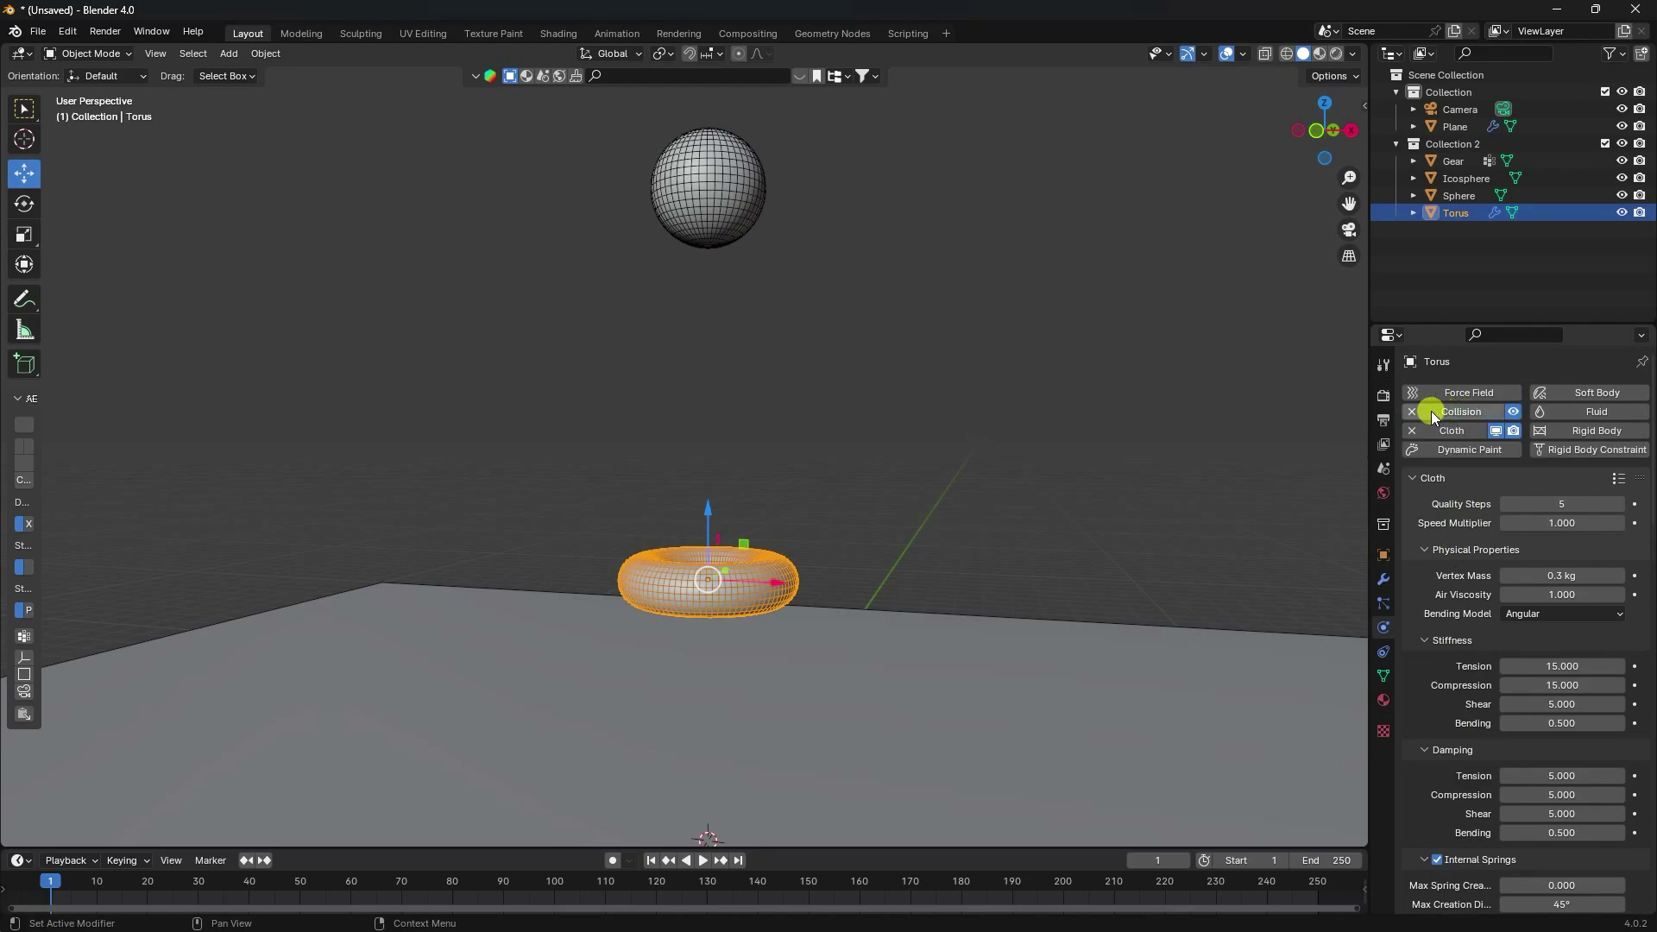
Step: Add Cloth physics to the smooth sphere above the torus and enable its internal springs
left_click(708, 199)
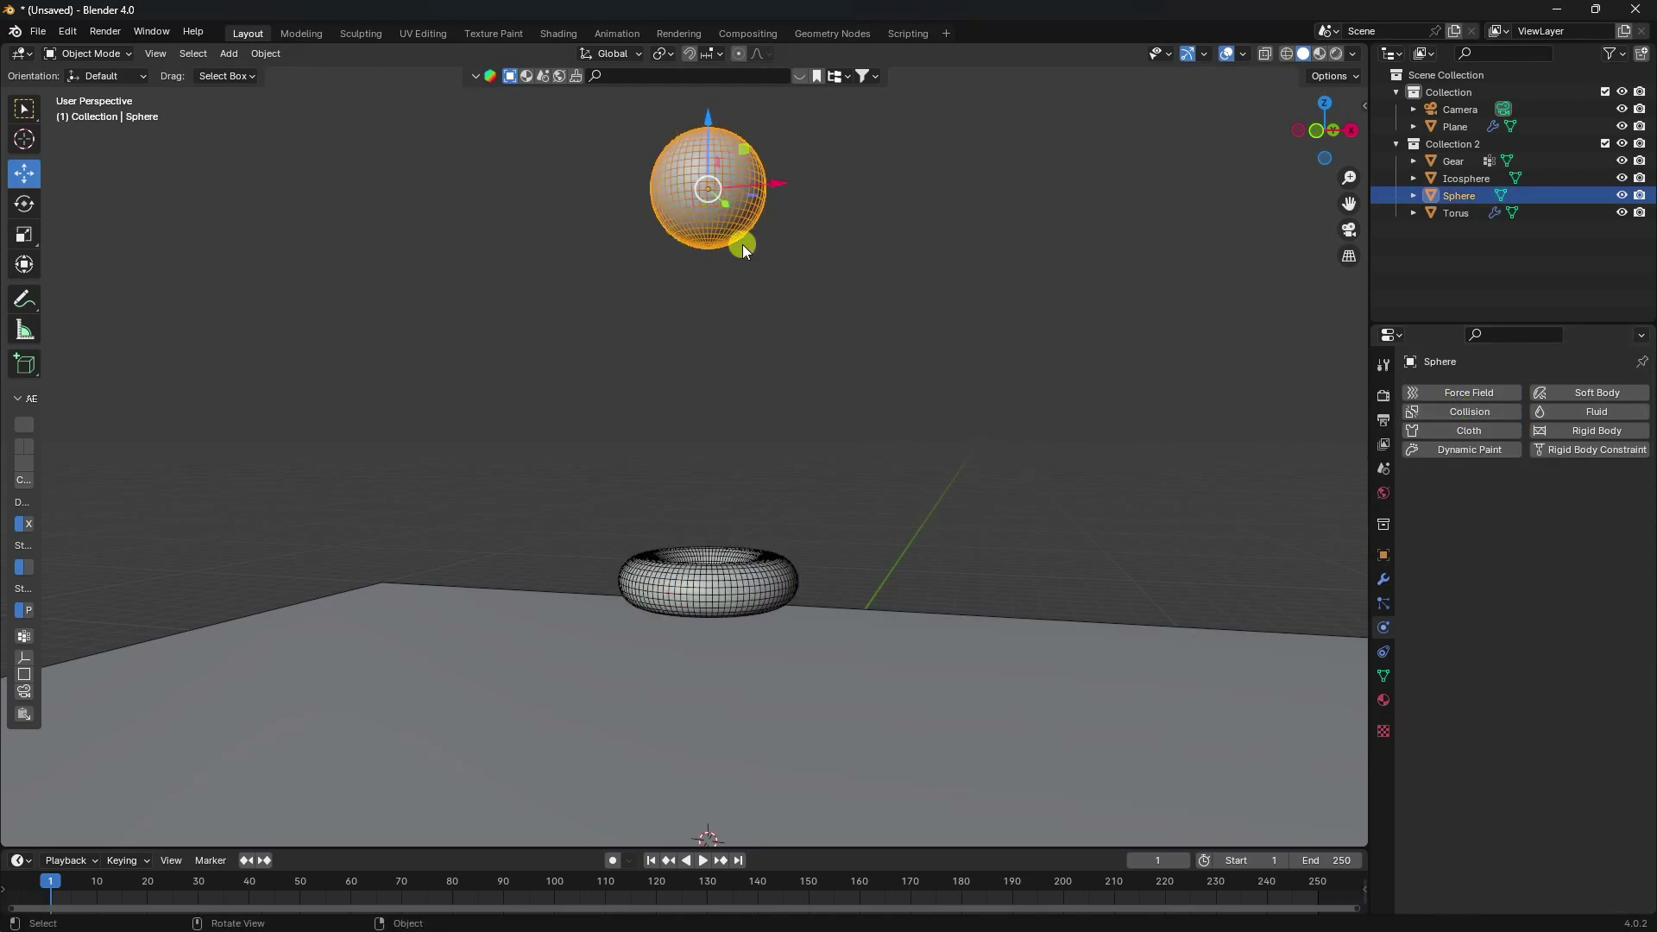
middle_click_drag(800, 209, 822, 321, "shift")
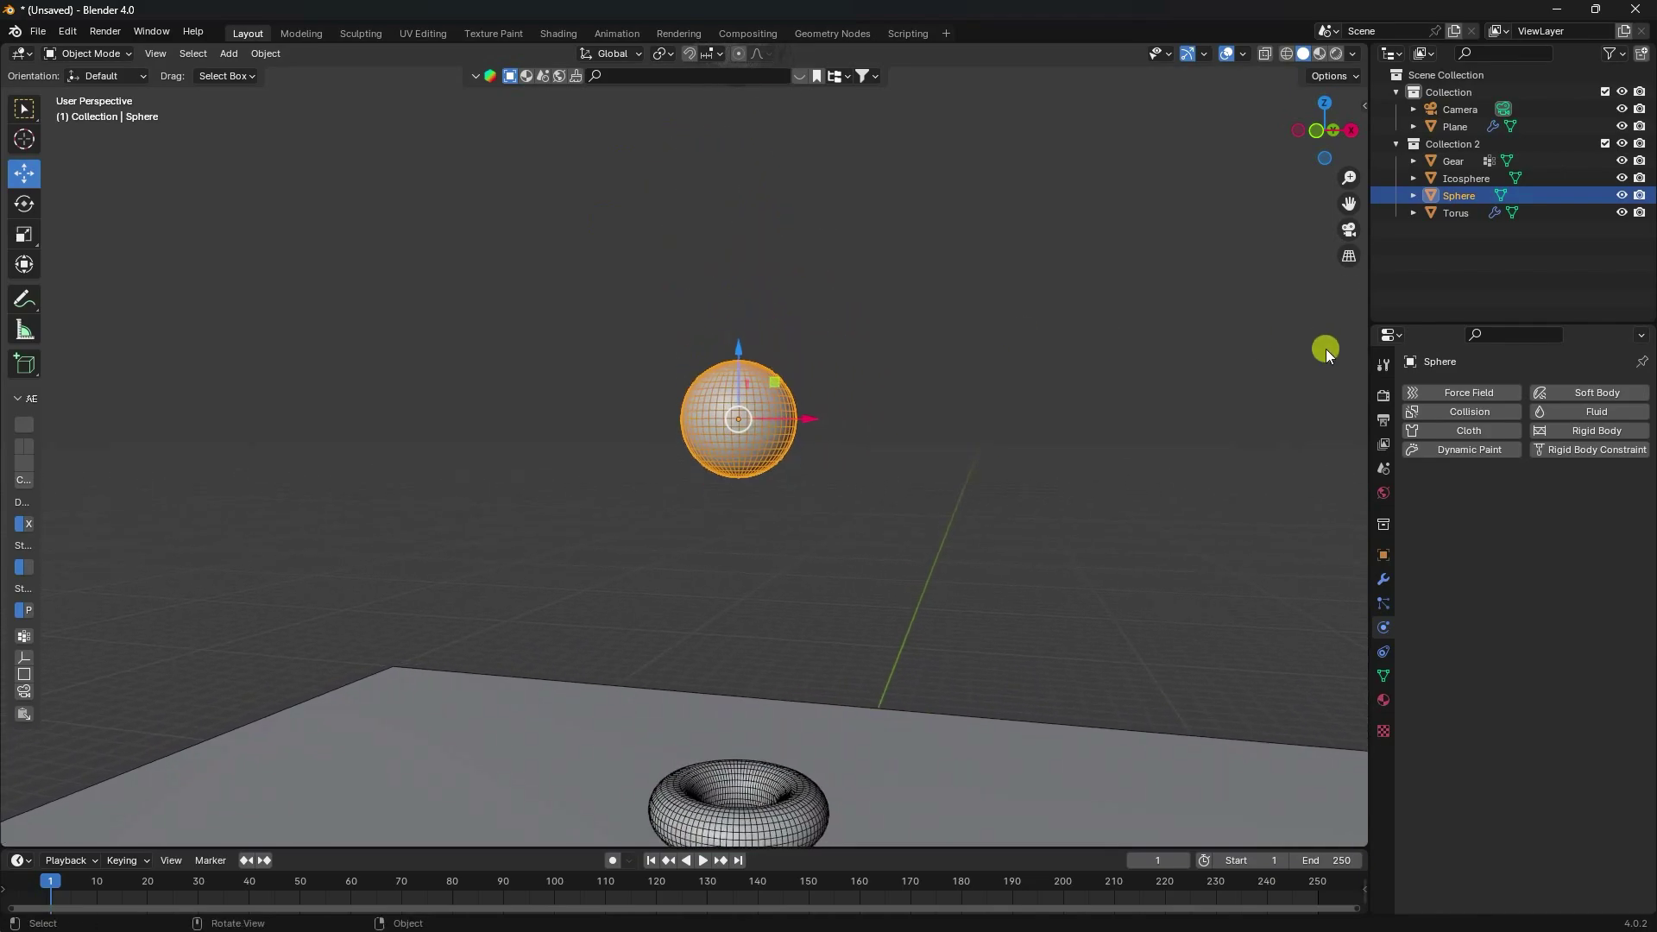
left_click(1463, 433)
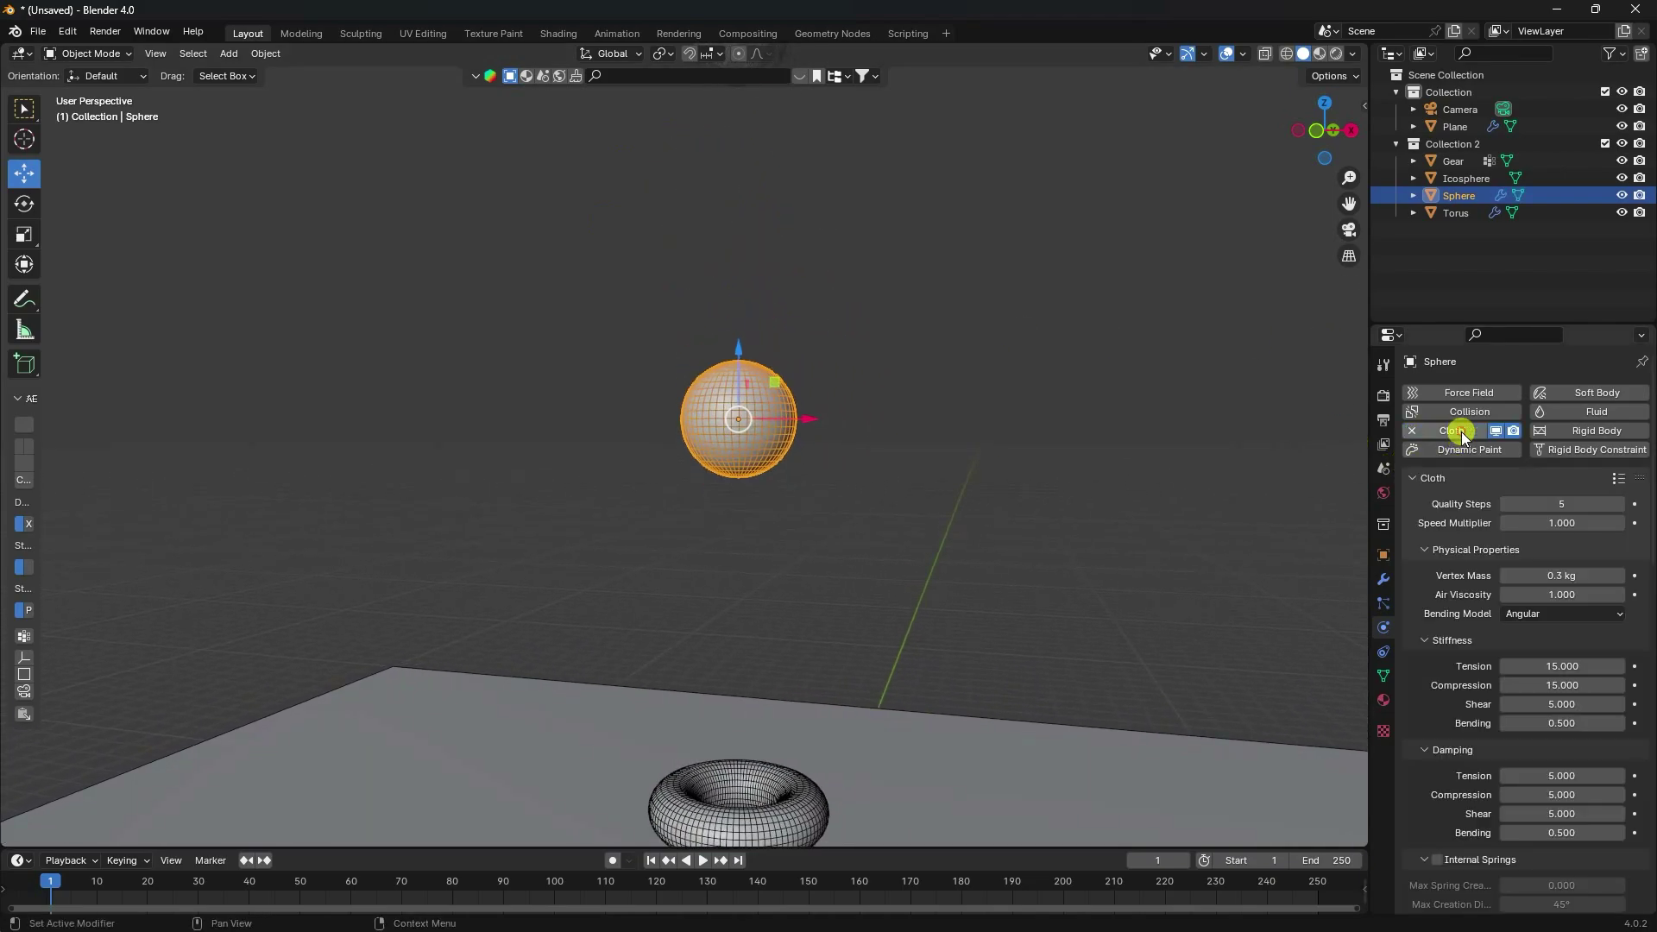
scroll(1446, 589, "down", 5)
left_click(1434, 585)
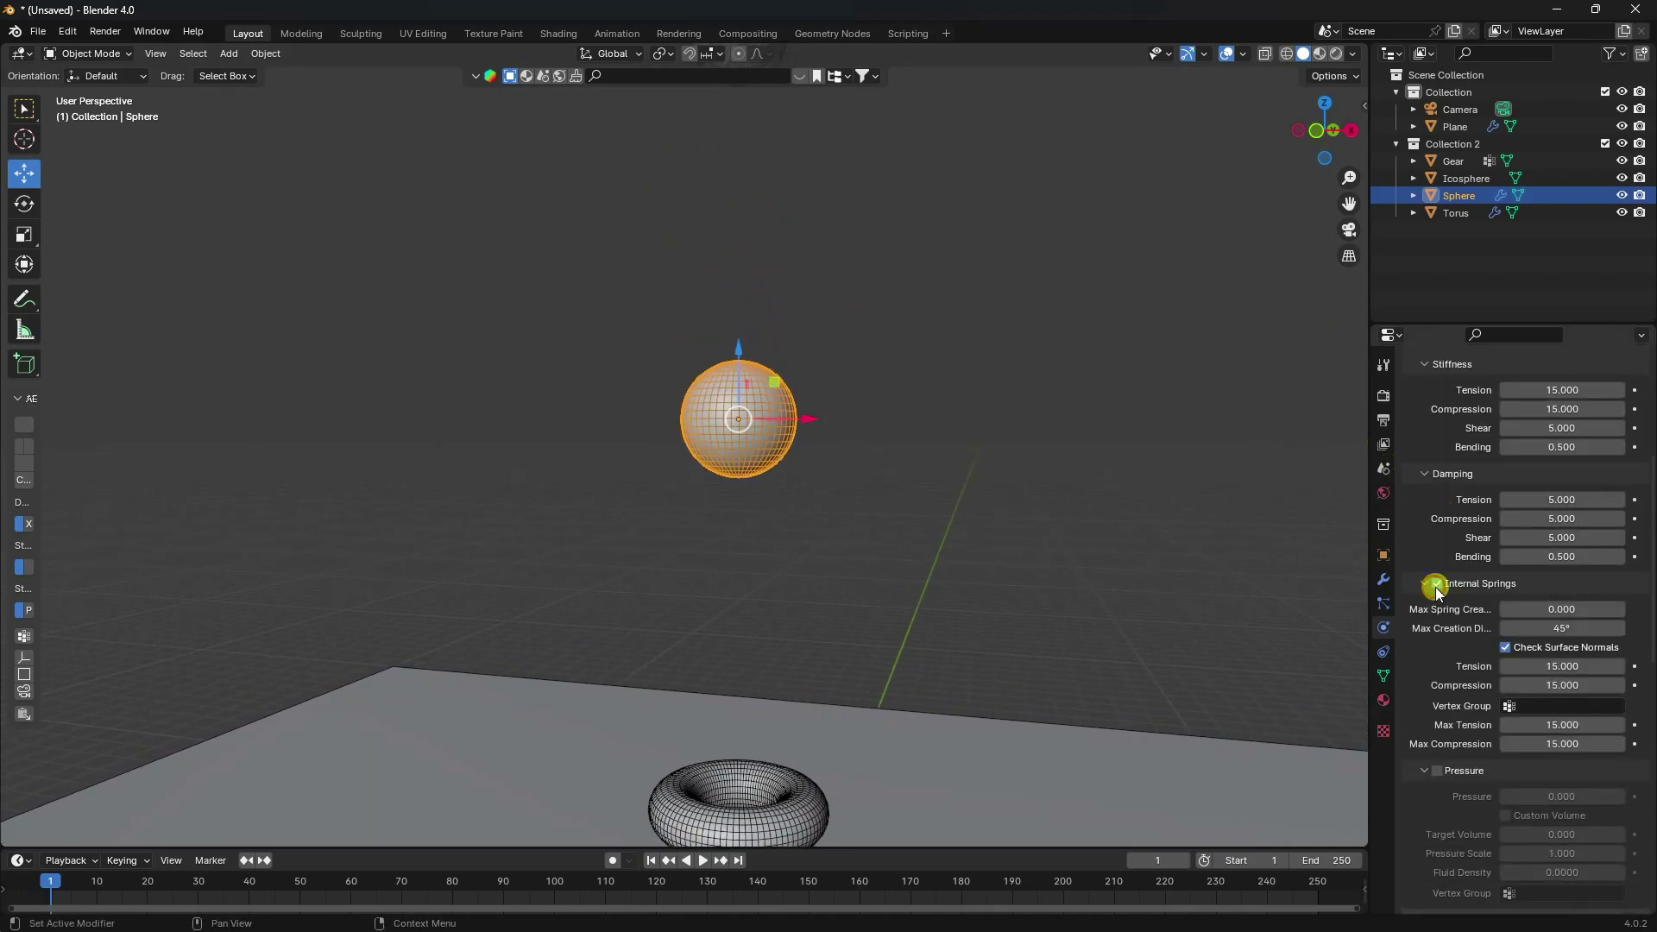
Step: Enable pressure in the sphere's cloth settings and set the pressure to 1
scroll(1437, 639, "down", 4)
left_click(1436, 632)
left_click(1578, 660)
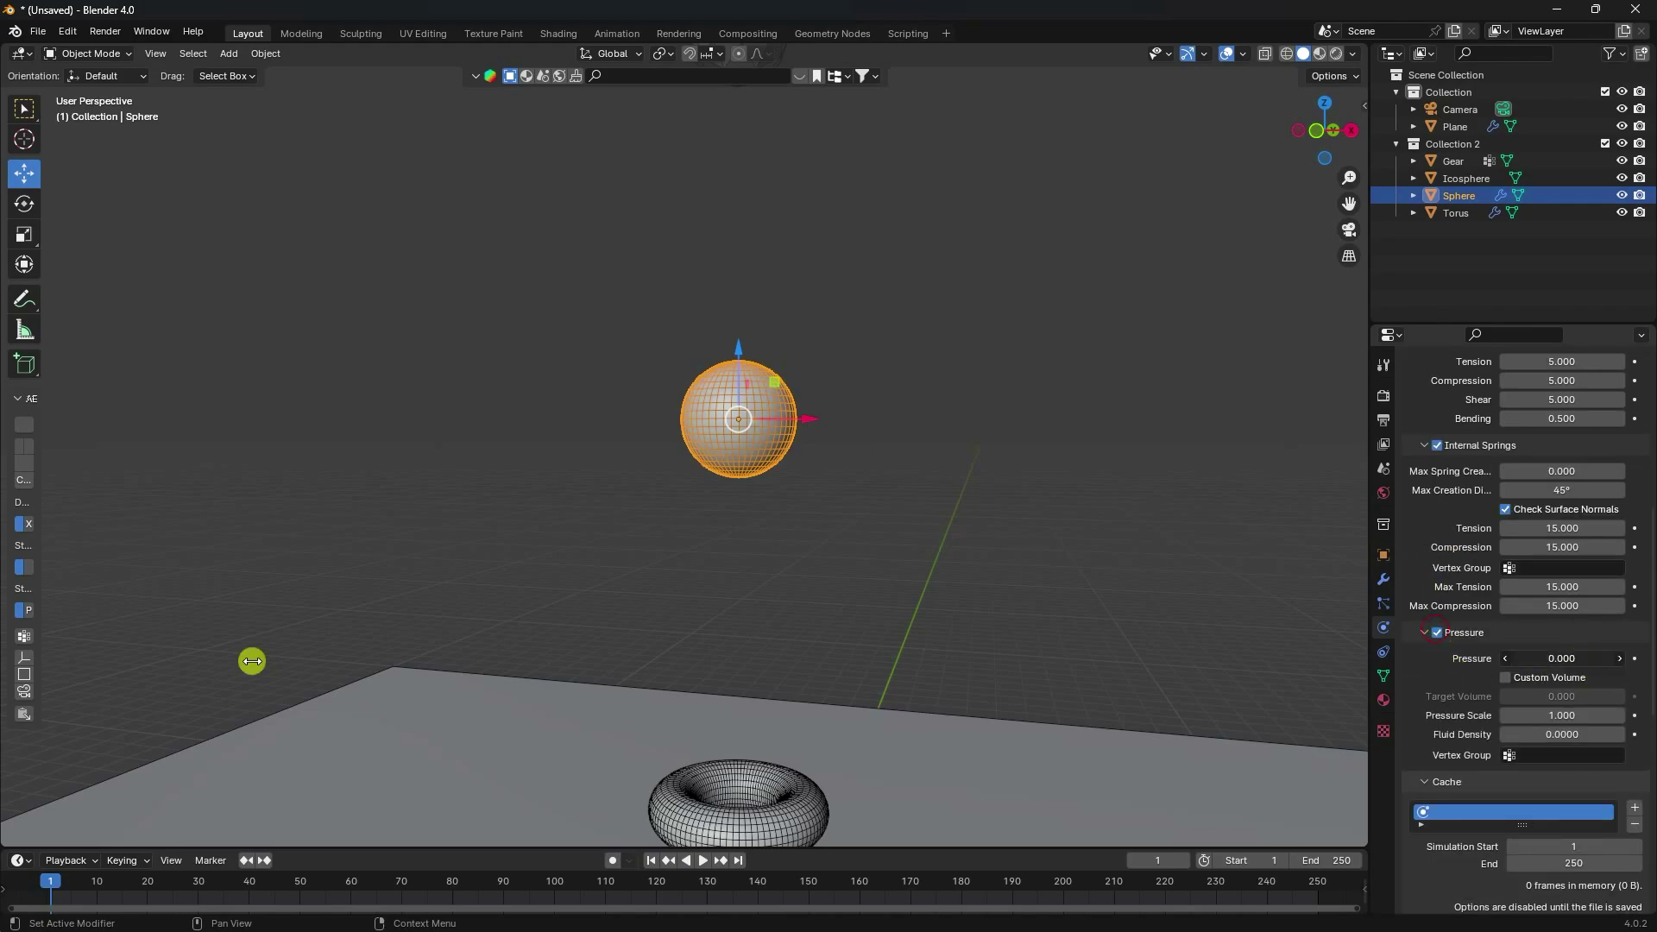
type("1")
key("Return")
Step: Set the end frame of the sphere's cloth simulation cache to 600
scroll(1476, 664, "down", 5)
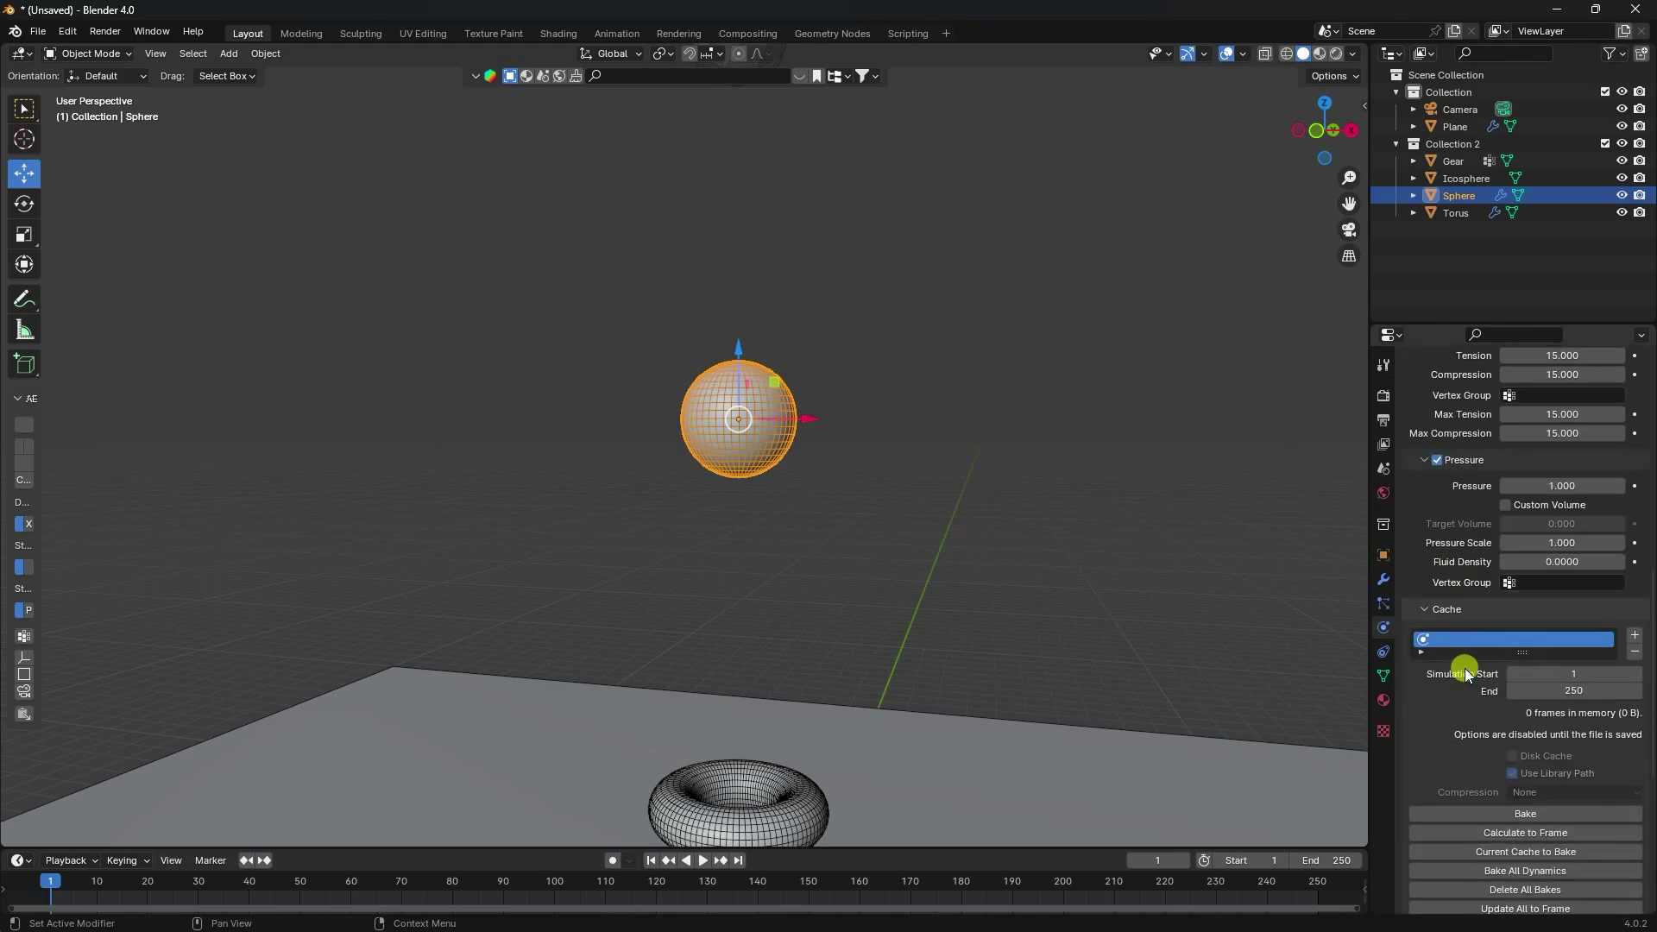
left_click(1557, 691)
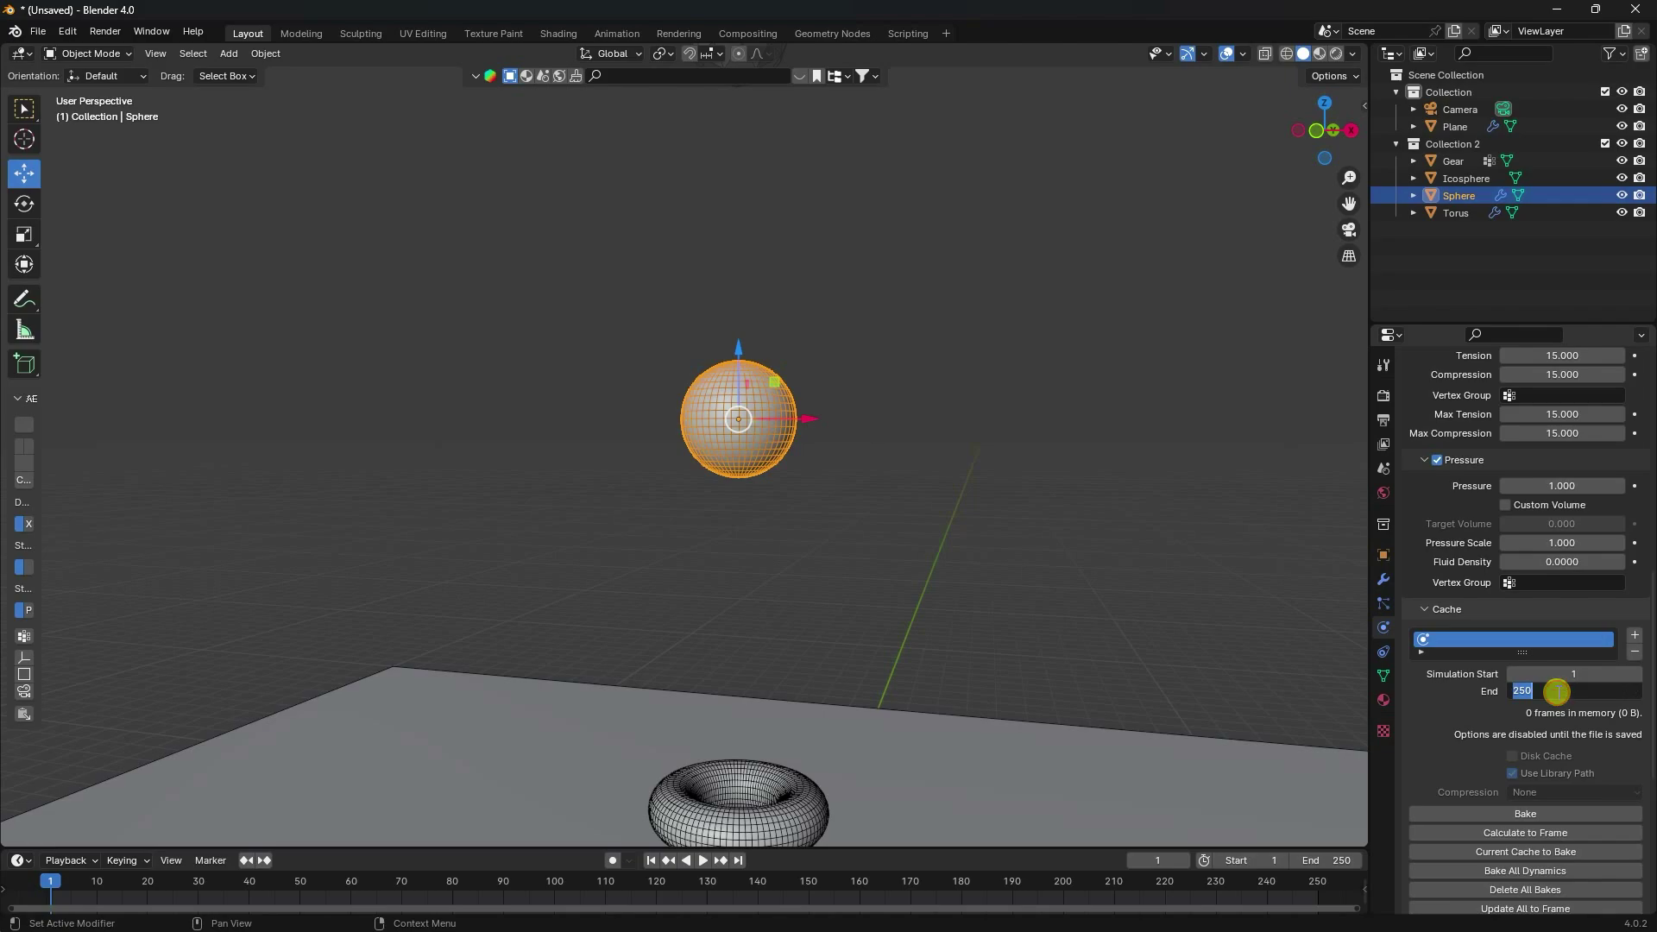
type("600")
key("Return")
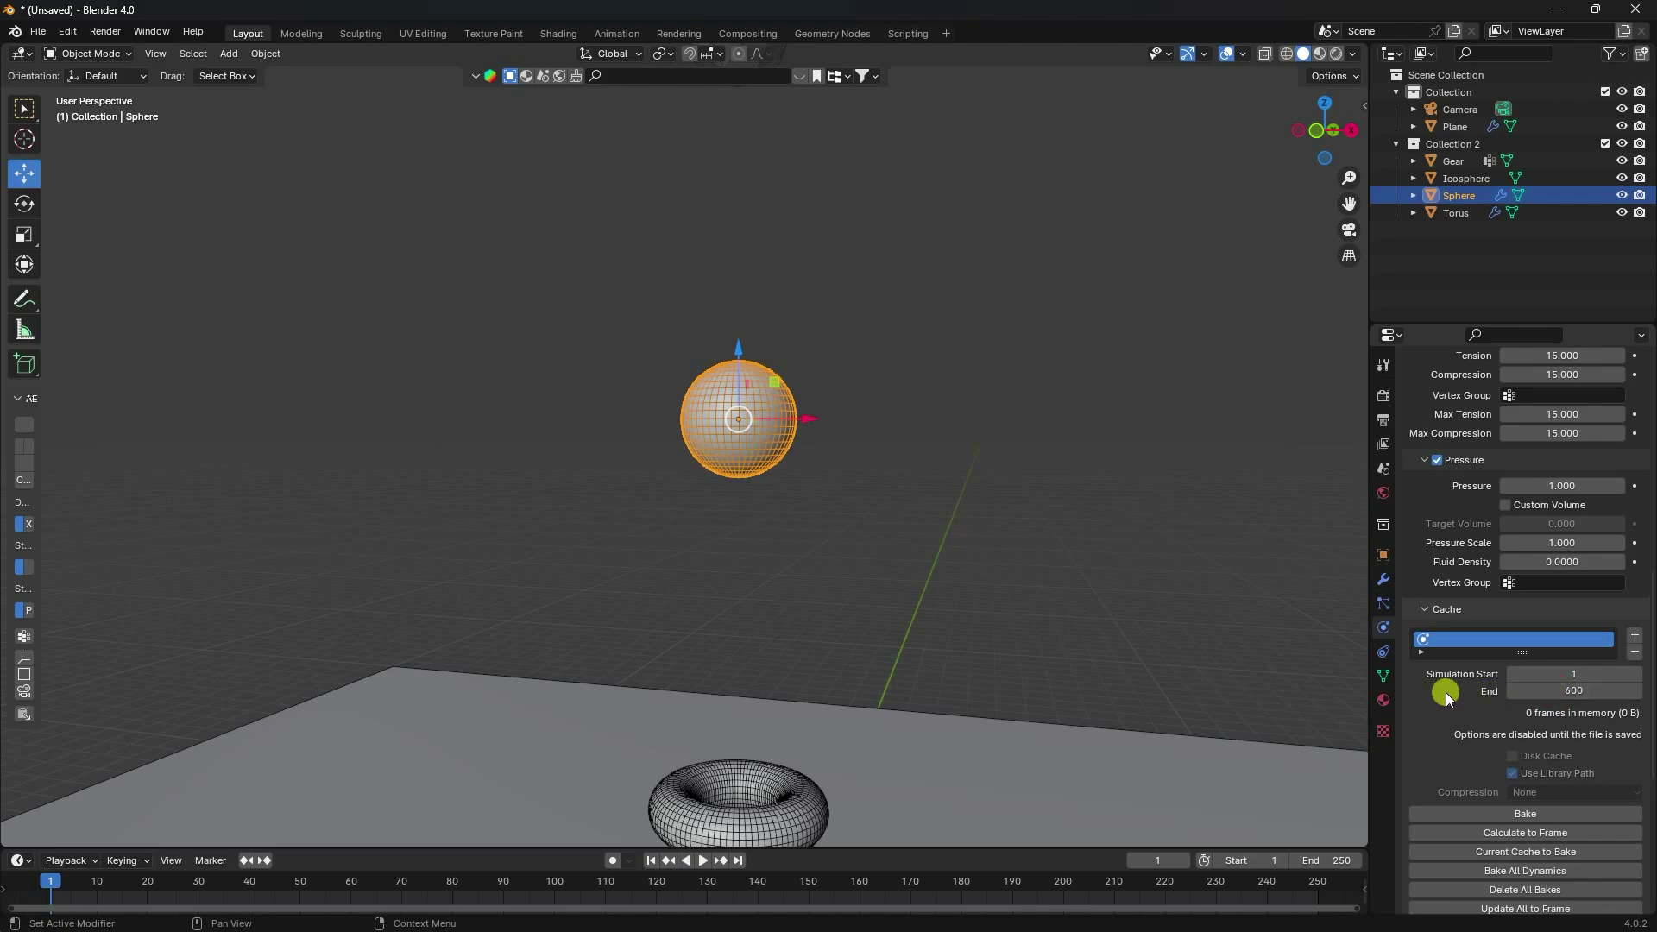
Step: Enable self collisions for the sphere's cloth and add Collision physics to the sphere
scroll(1451, 692, "down", 10)
left_click(1438, 768)
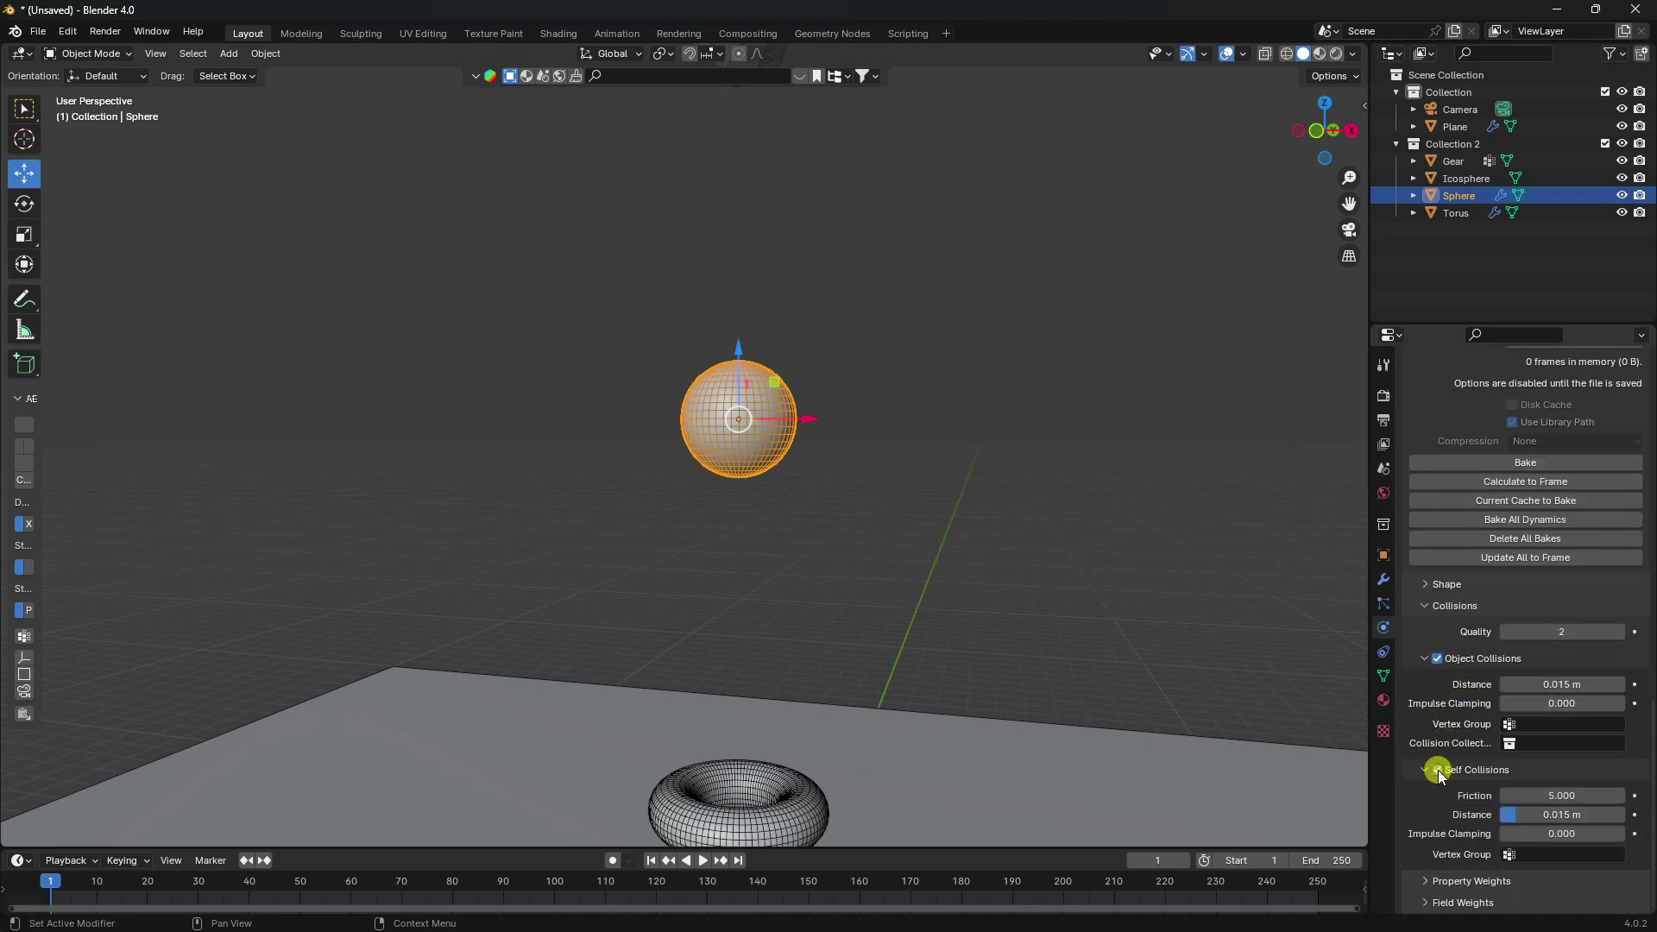
scroll(1472, 744, "up", 18)
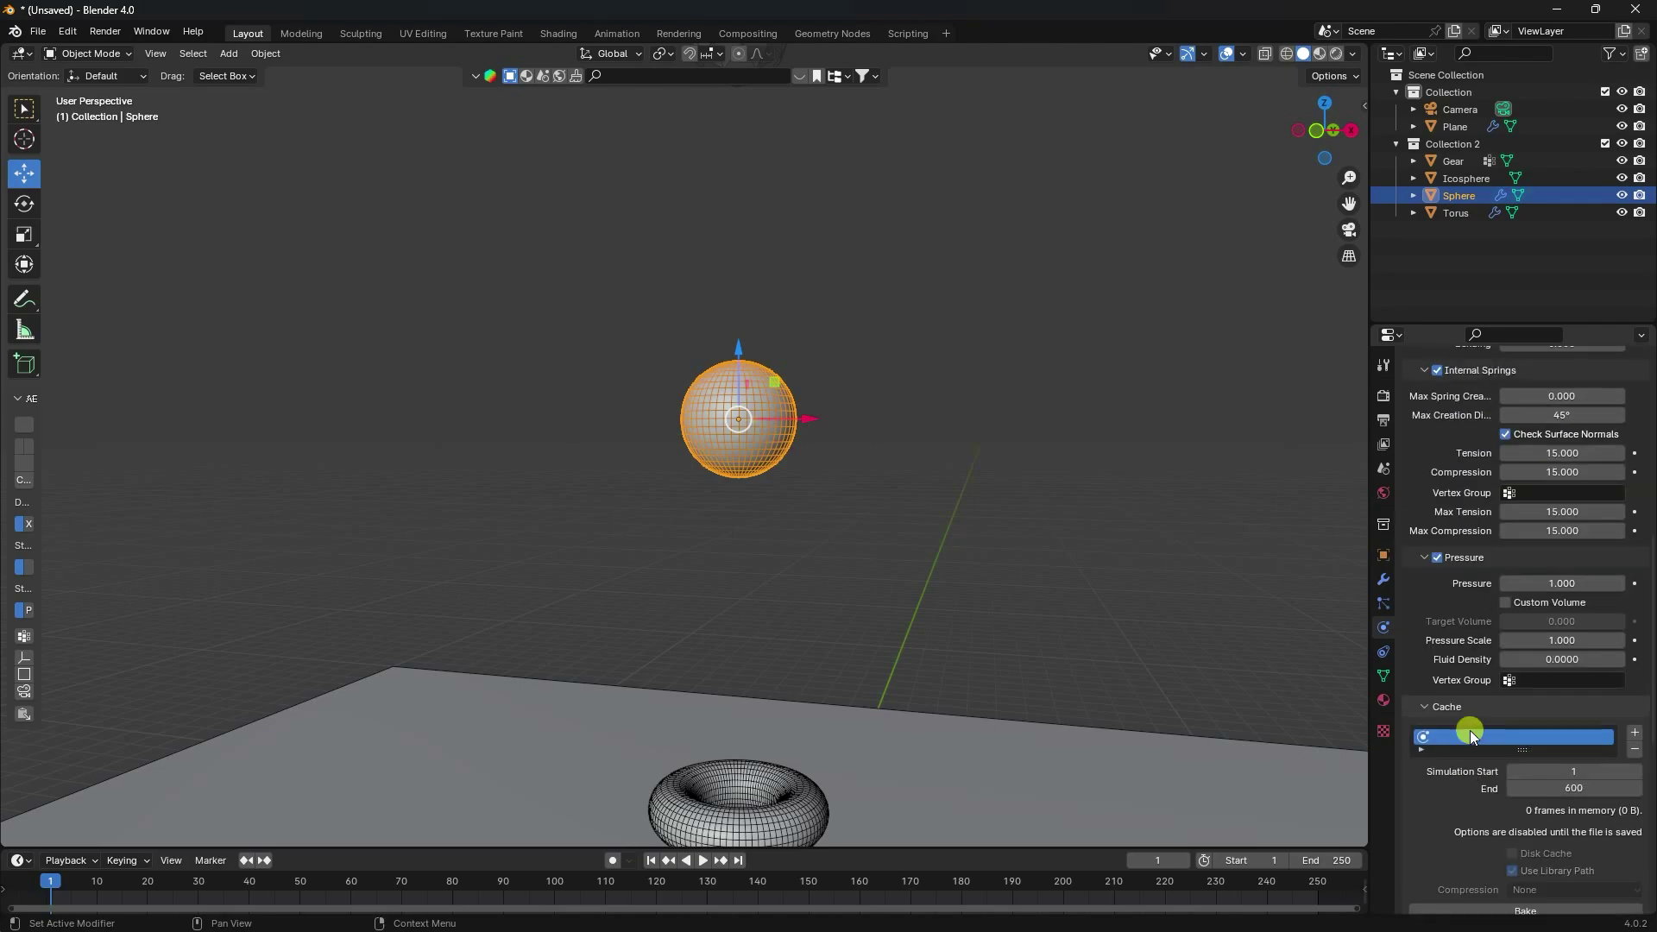
scroll(1473, 734, "up", 7)
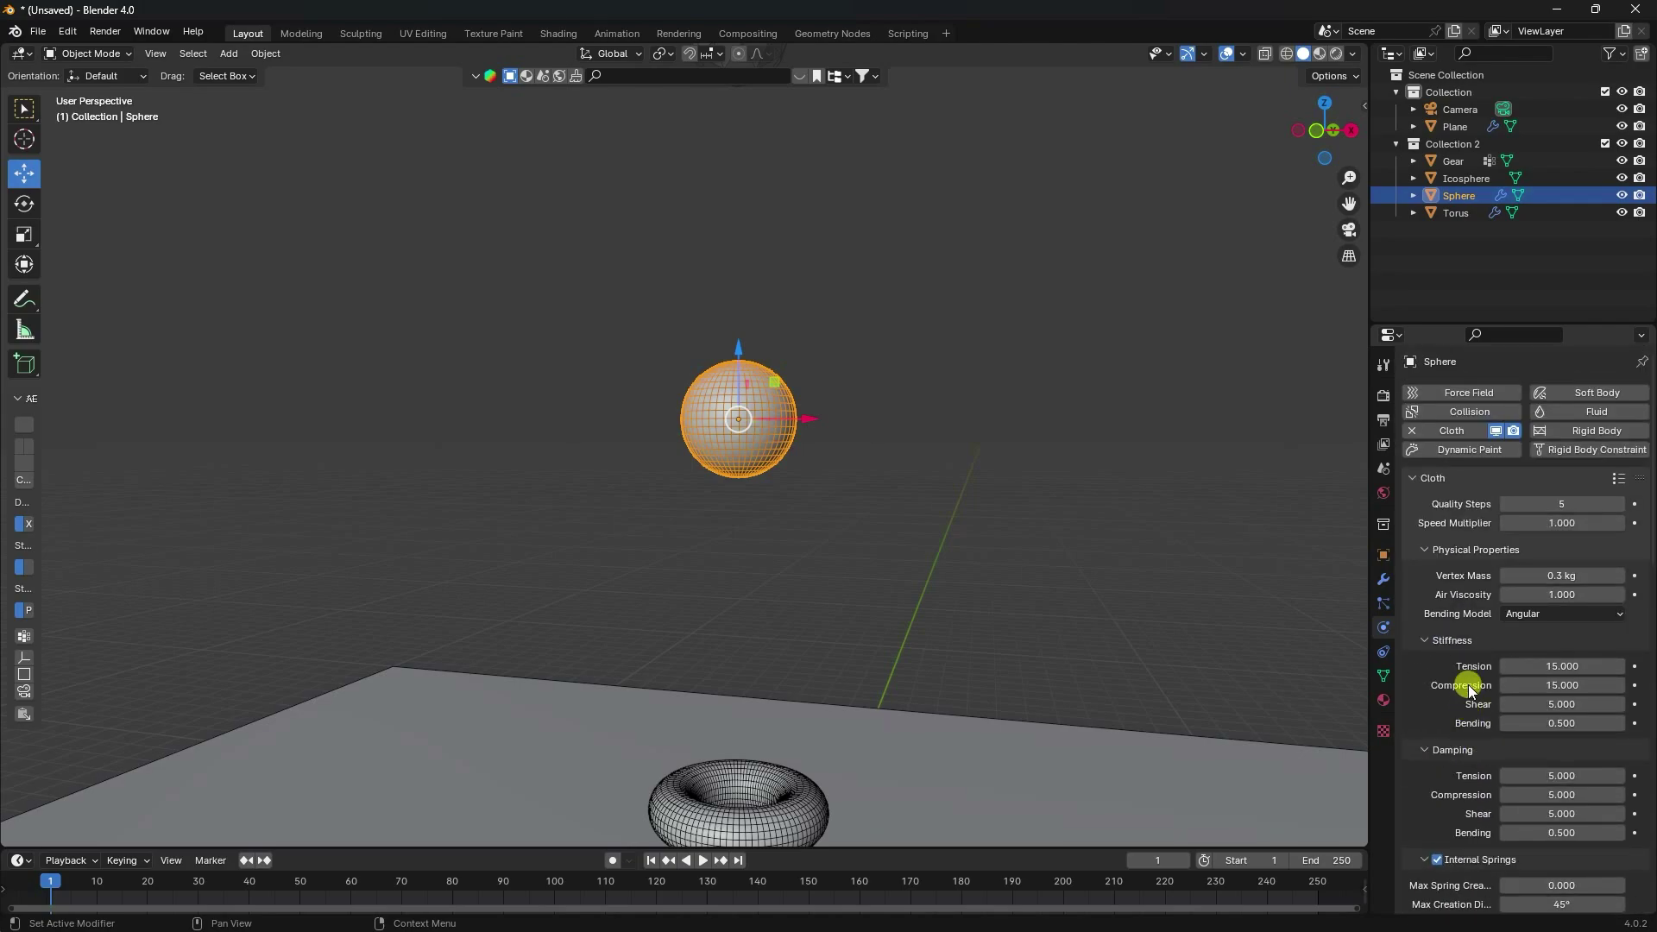
left_click(1467, 415)
Step: Add Cloth physics to the icosphere with internal springs and pressure enabled, and set its pressure to 1
scroll(798, 419, "down", 5)
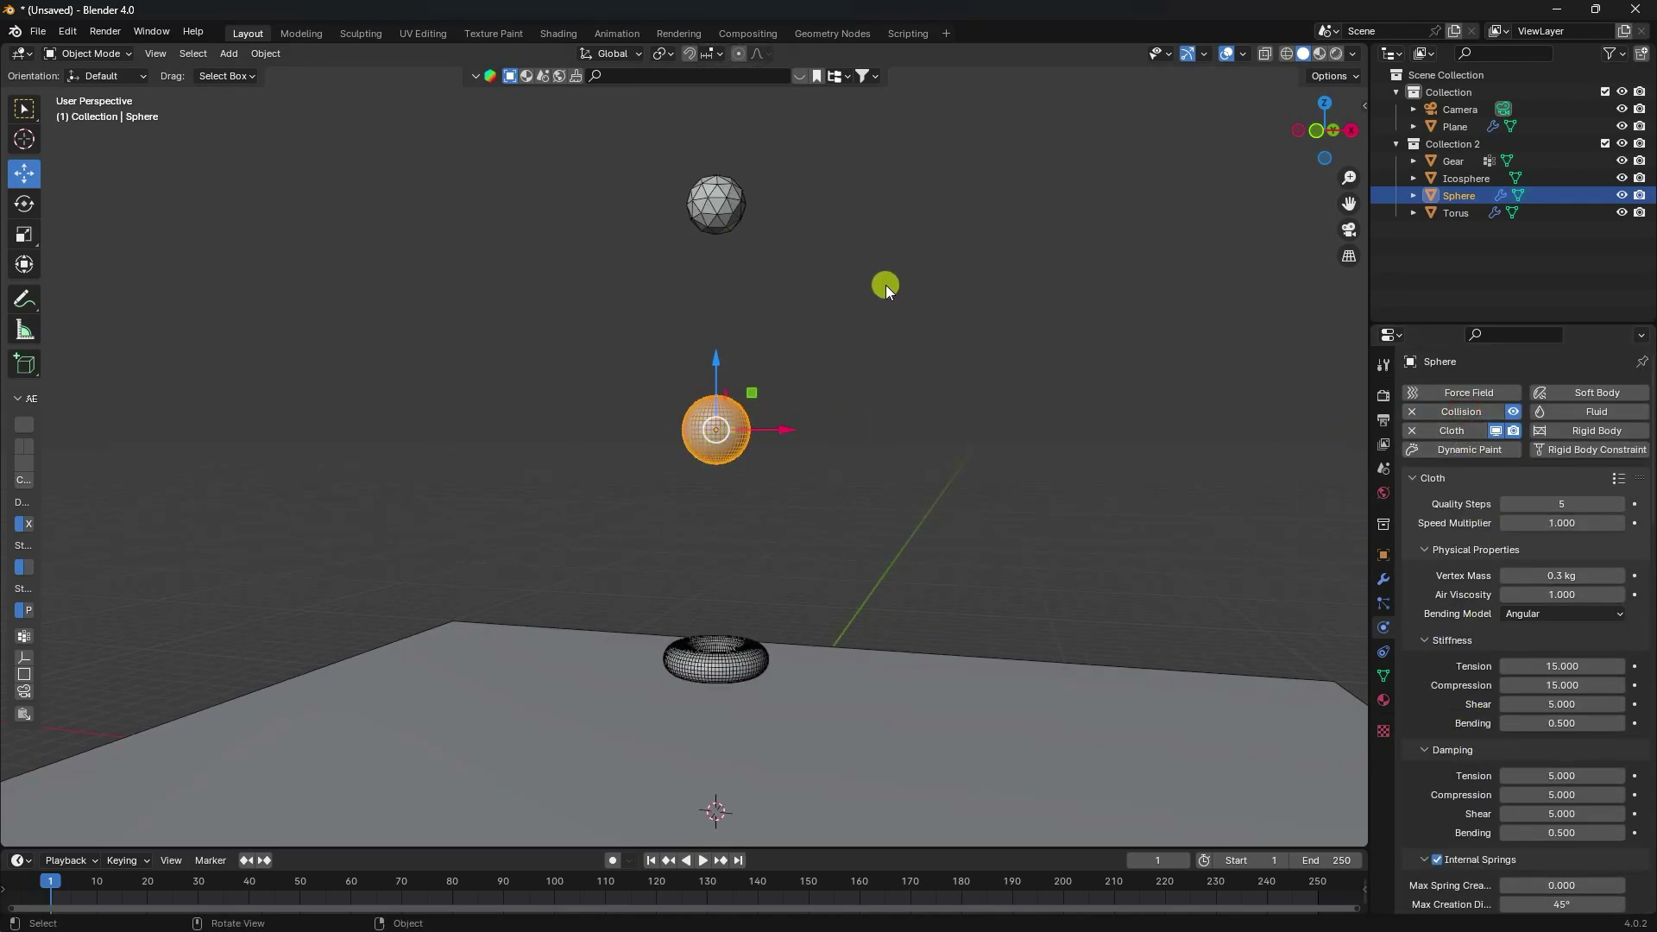
middle_click_drag(886, 285, 836, 680)
left_click(836, 680)
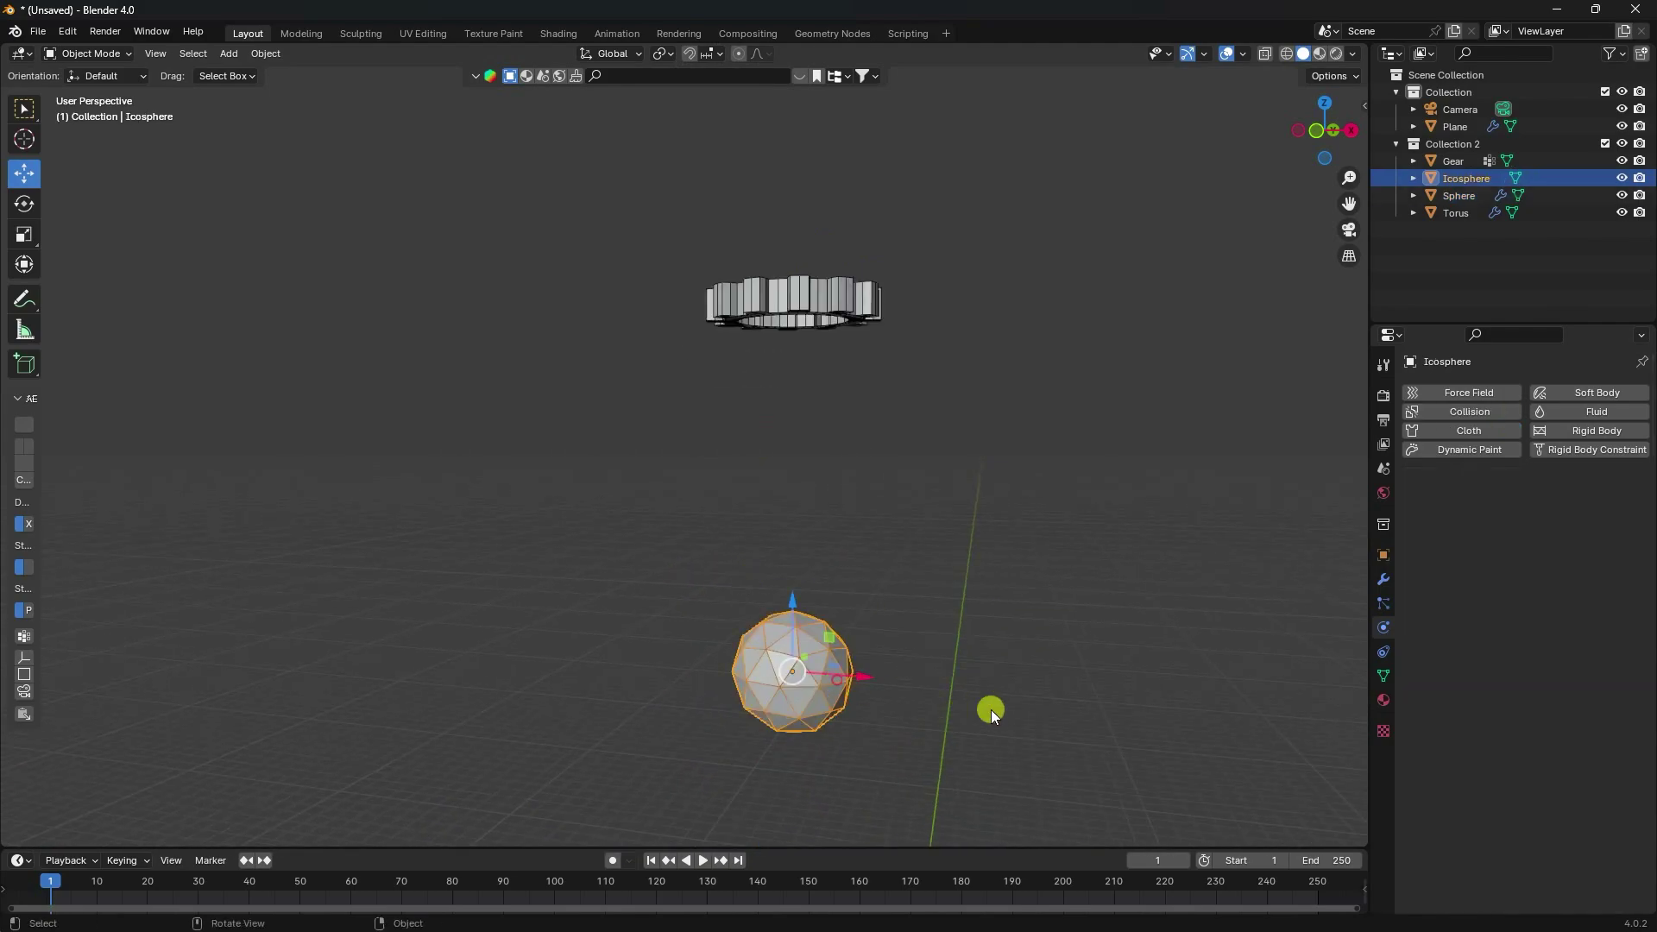
middle_click_drag(991, 709, 951, 626, "shift")
left_click(1468, 431)
scroll(1519, 561, "down", 8)
left_click(1437, 501)
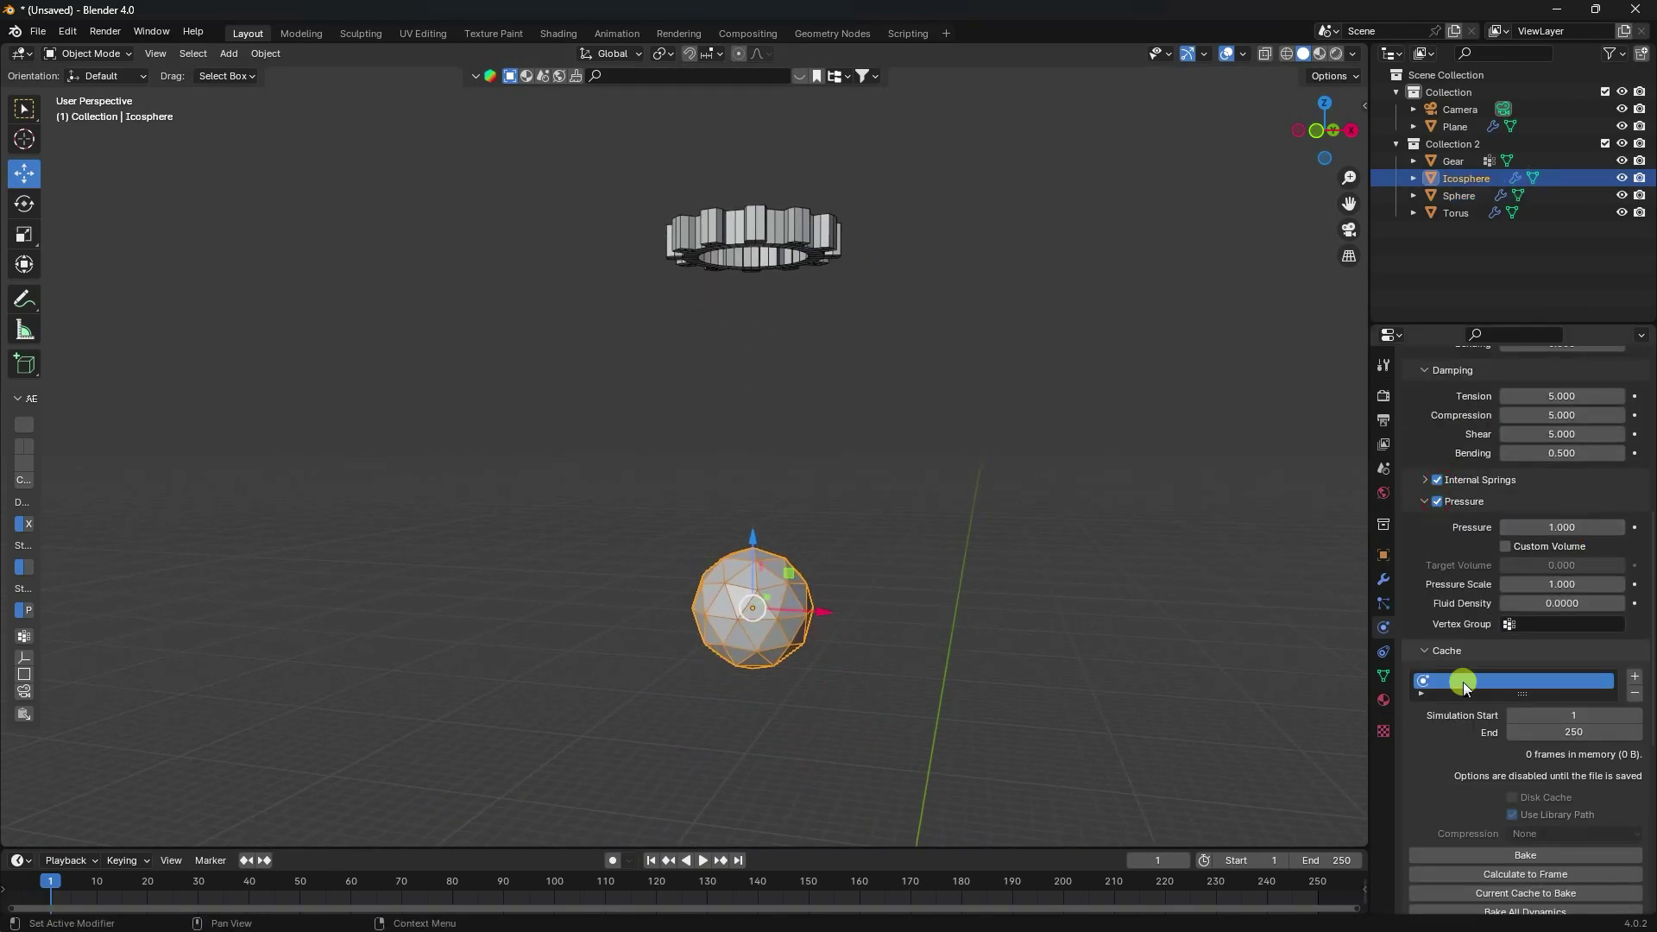
scroll(1464, 688, "down", 10)
scroll(1439, 766, "up", 15)
Step: Add Cloth physics to the gear with internal springs and a pressure of 1, and set its cache end frame to 600
left_click(1454, 160)
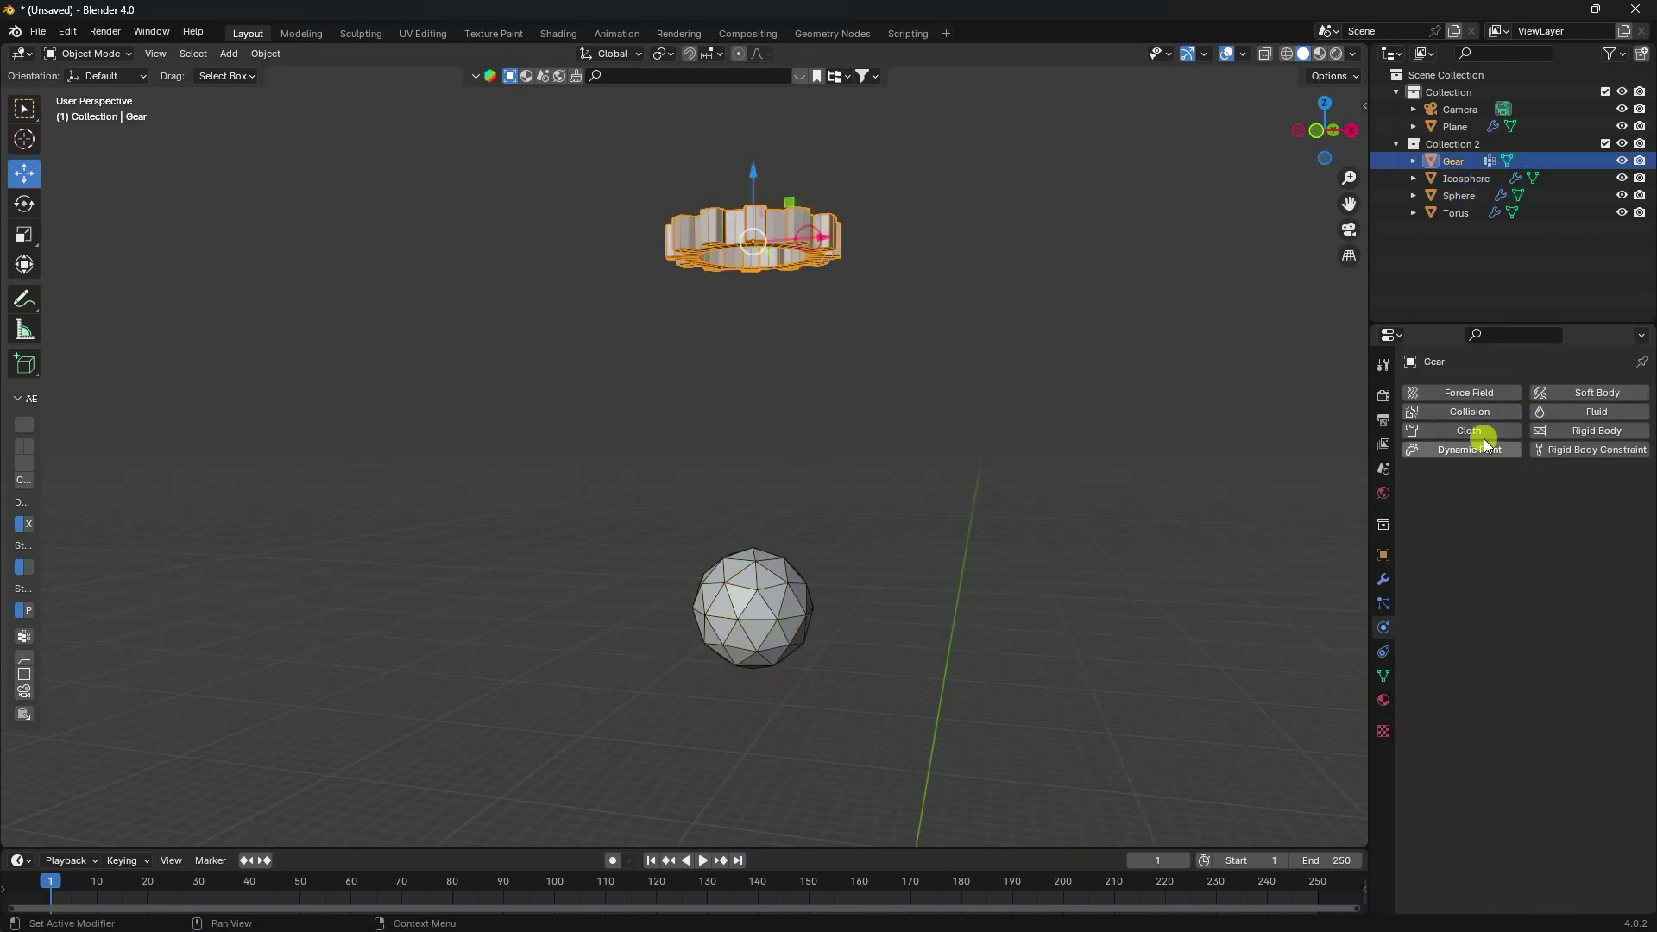
left_click(1468, 431)
left_click(1434, 535)
scroll(1435, 605, "down", 8)
left_click(1558, 444)
type("600")
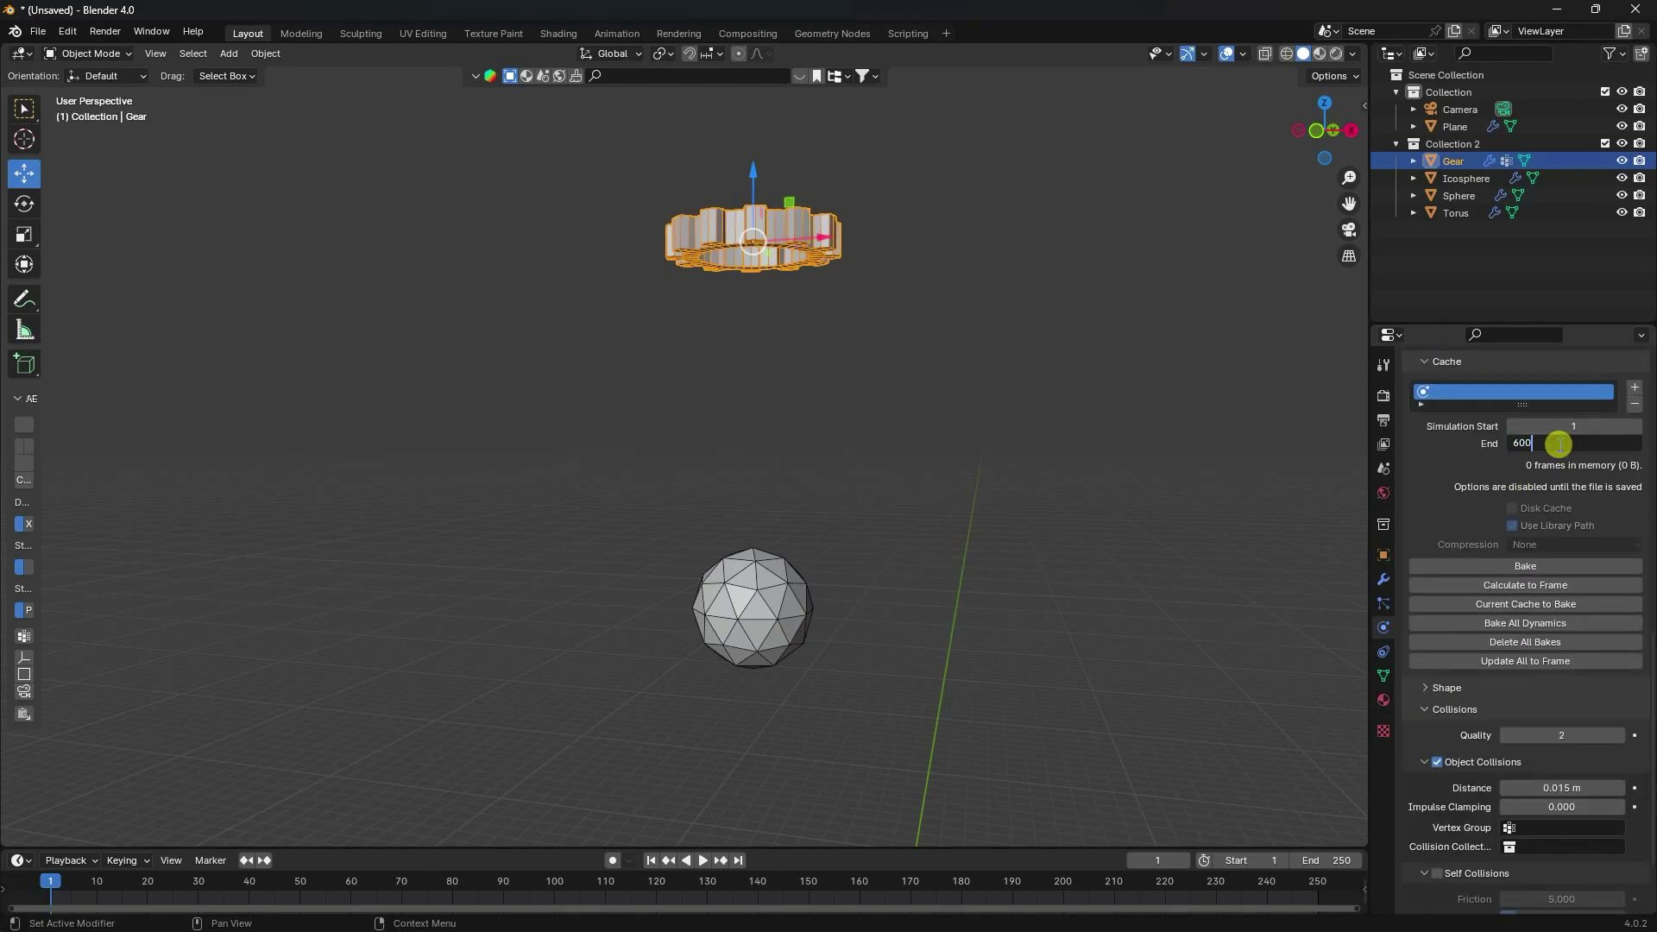
key("Return")
Step: Enable self collisions for the gear's cloth and add Collision physics to the gear
scroll(1578, 666, "down", 3)
left_click(1437, 769)
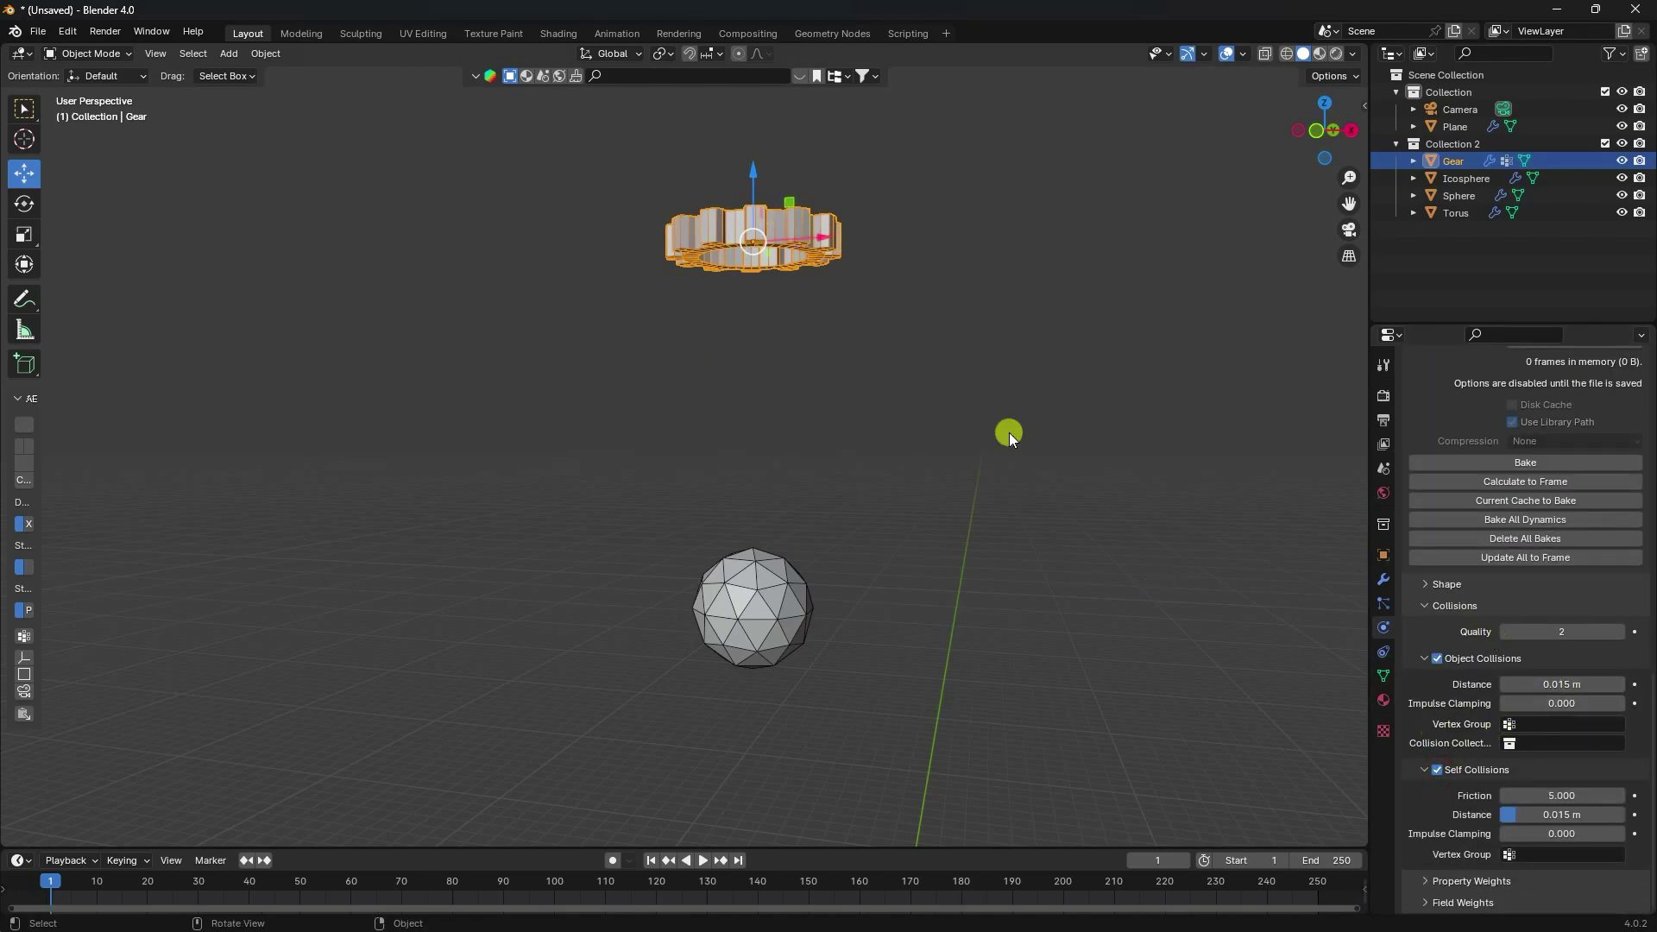
scroll(1464, 660, "up", 12)
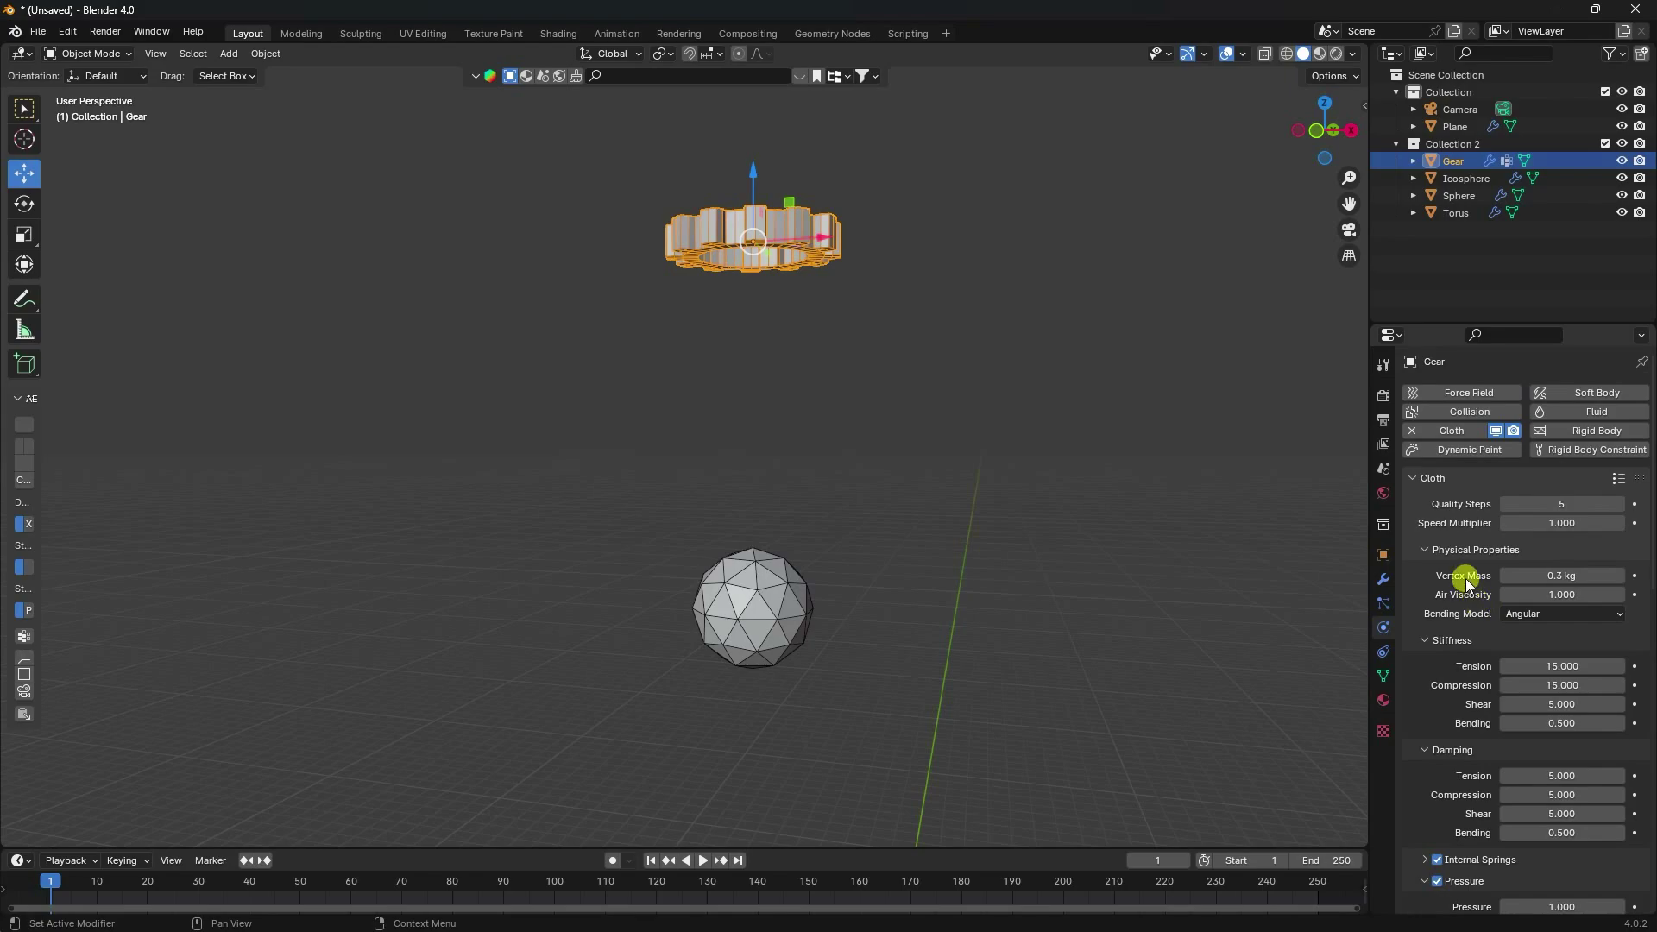
Step: Play the simulation through the camera to check how the objects fall and collide, and return to the first frame
key("KP_0")
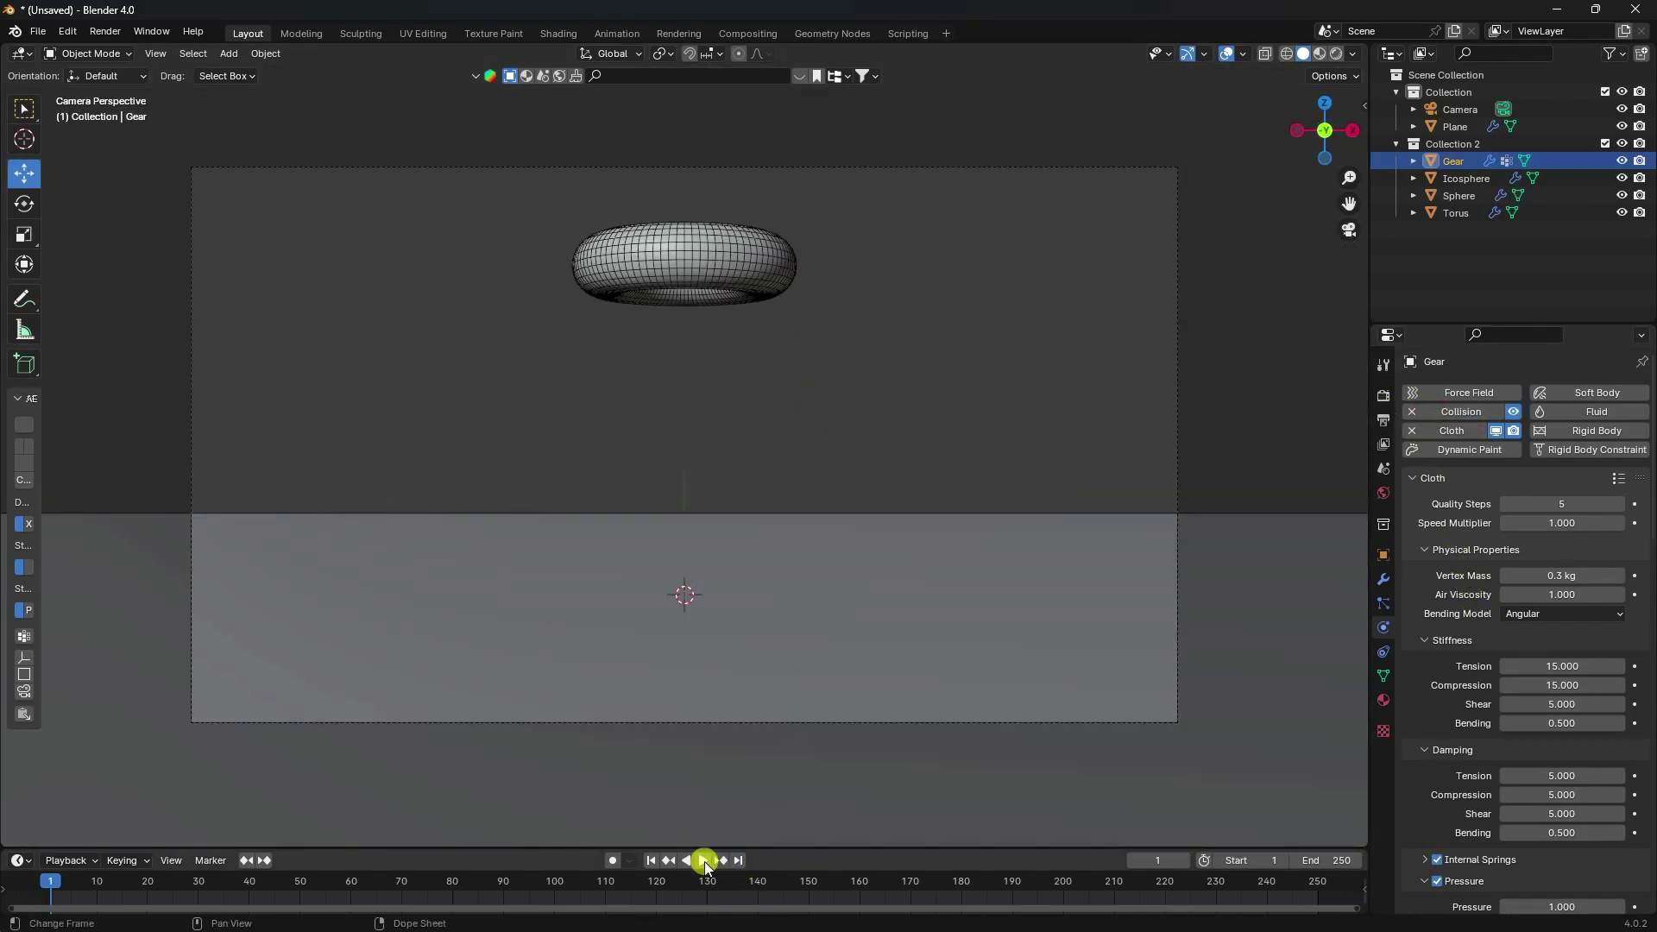
left_click(704, 860)
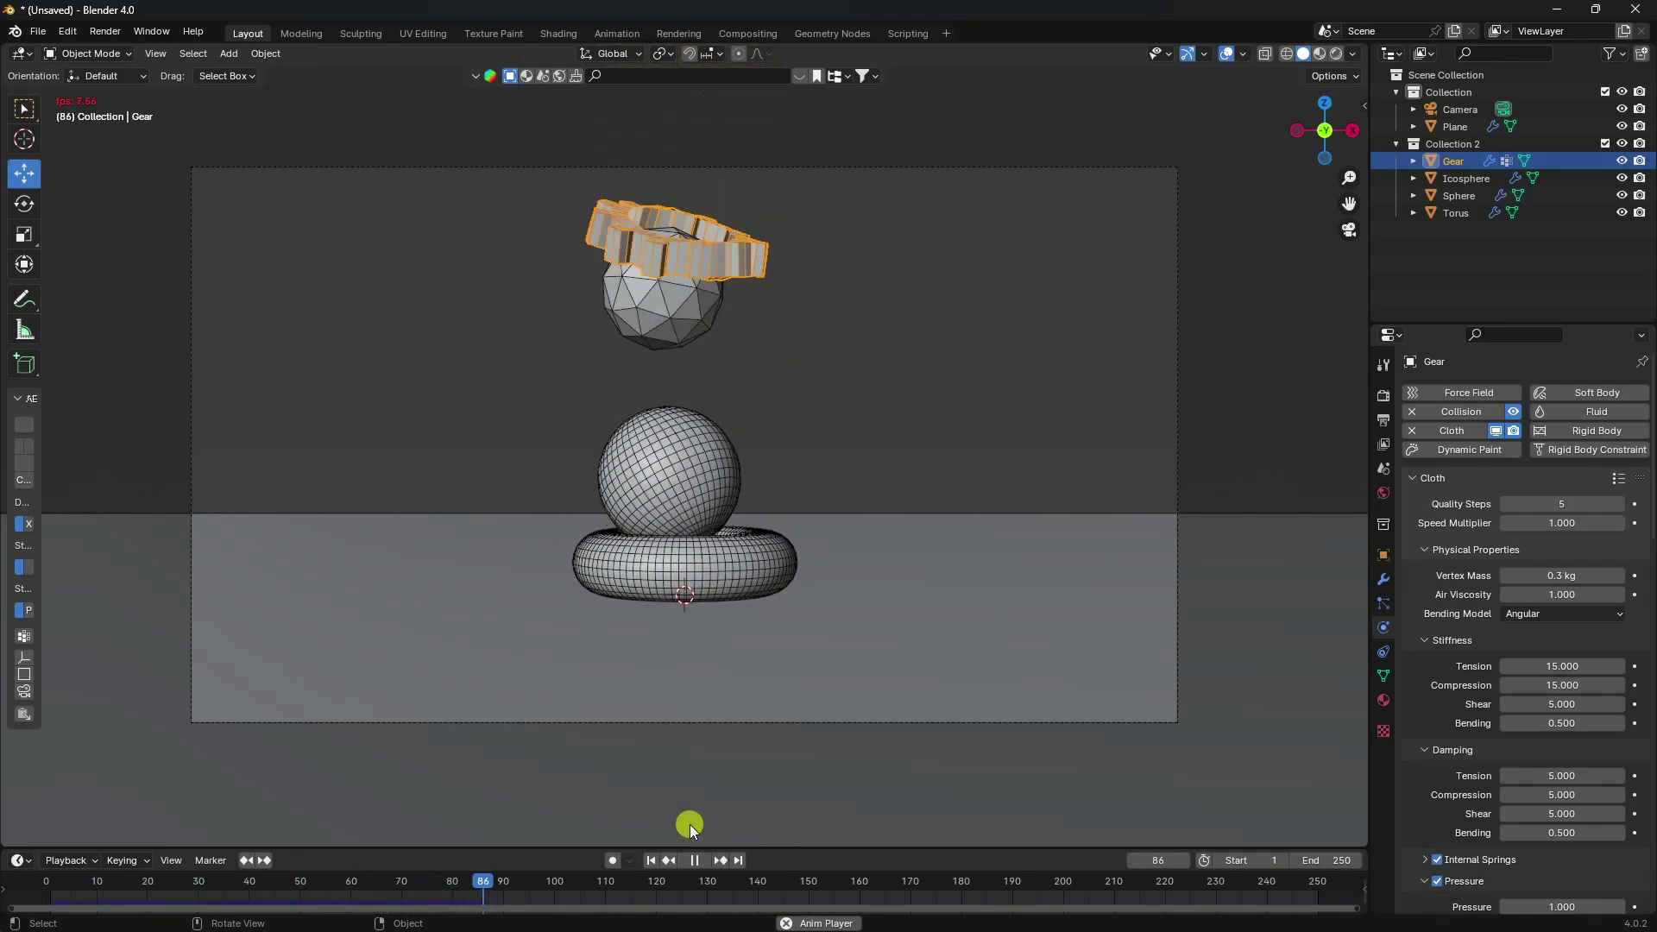
key("KP_0")
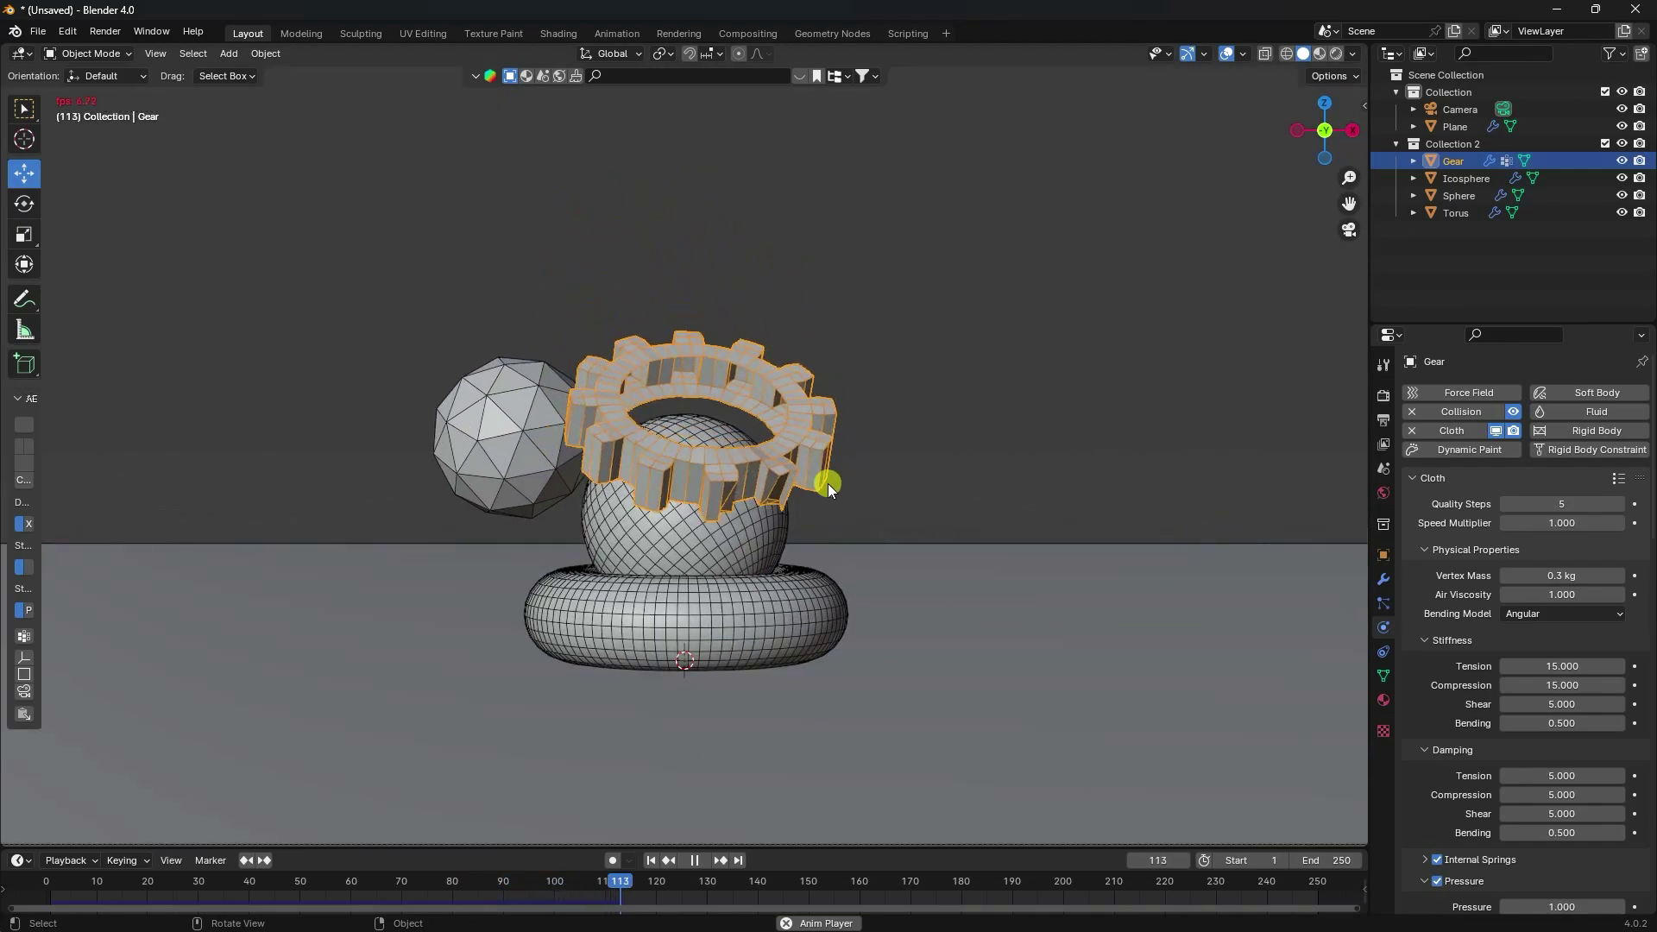
left_click(694, 861)
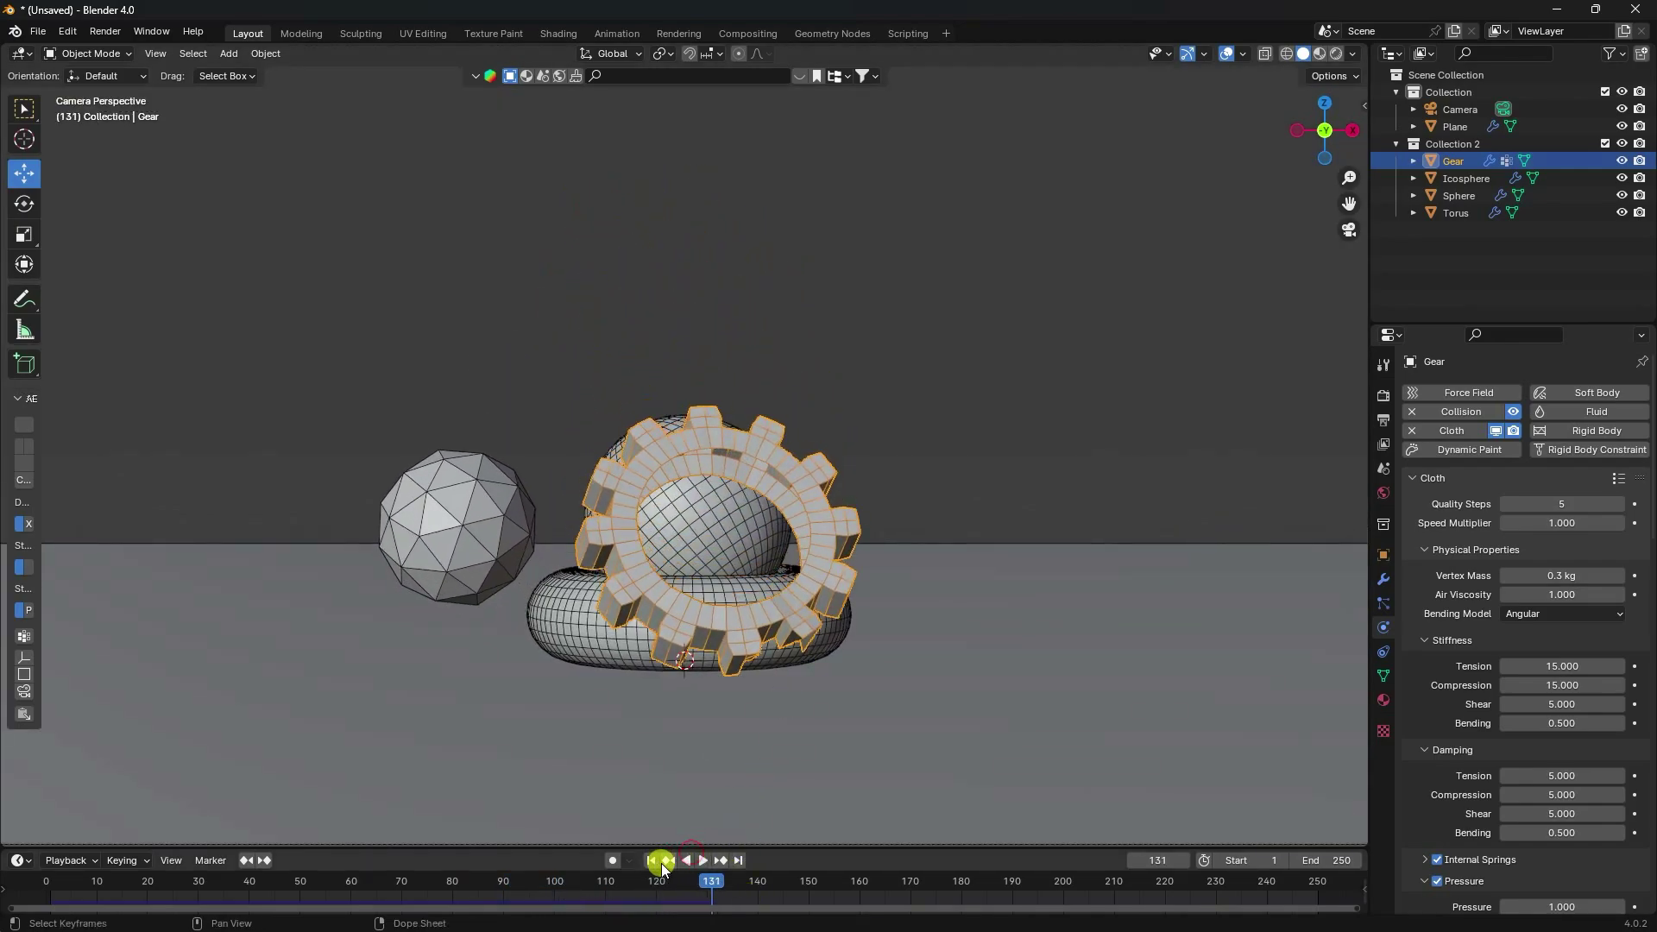
left_click(650, 860)
Step: Put the gear into Edit Mode with edge selection active
scroll(643, 525, "down", 3)
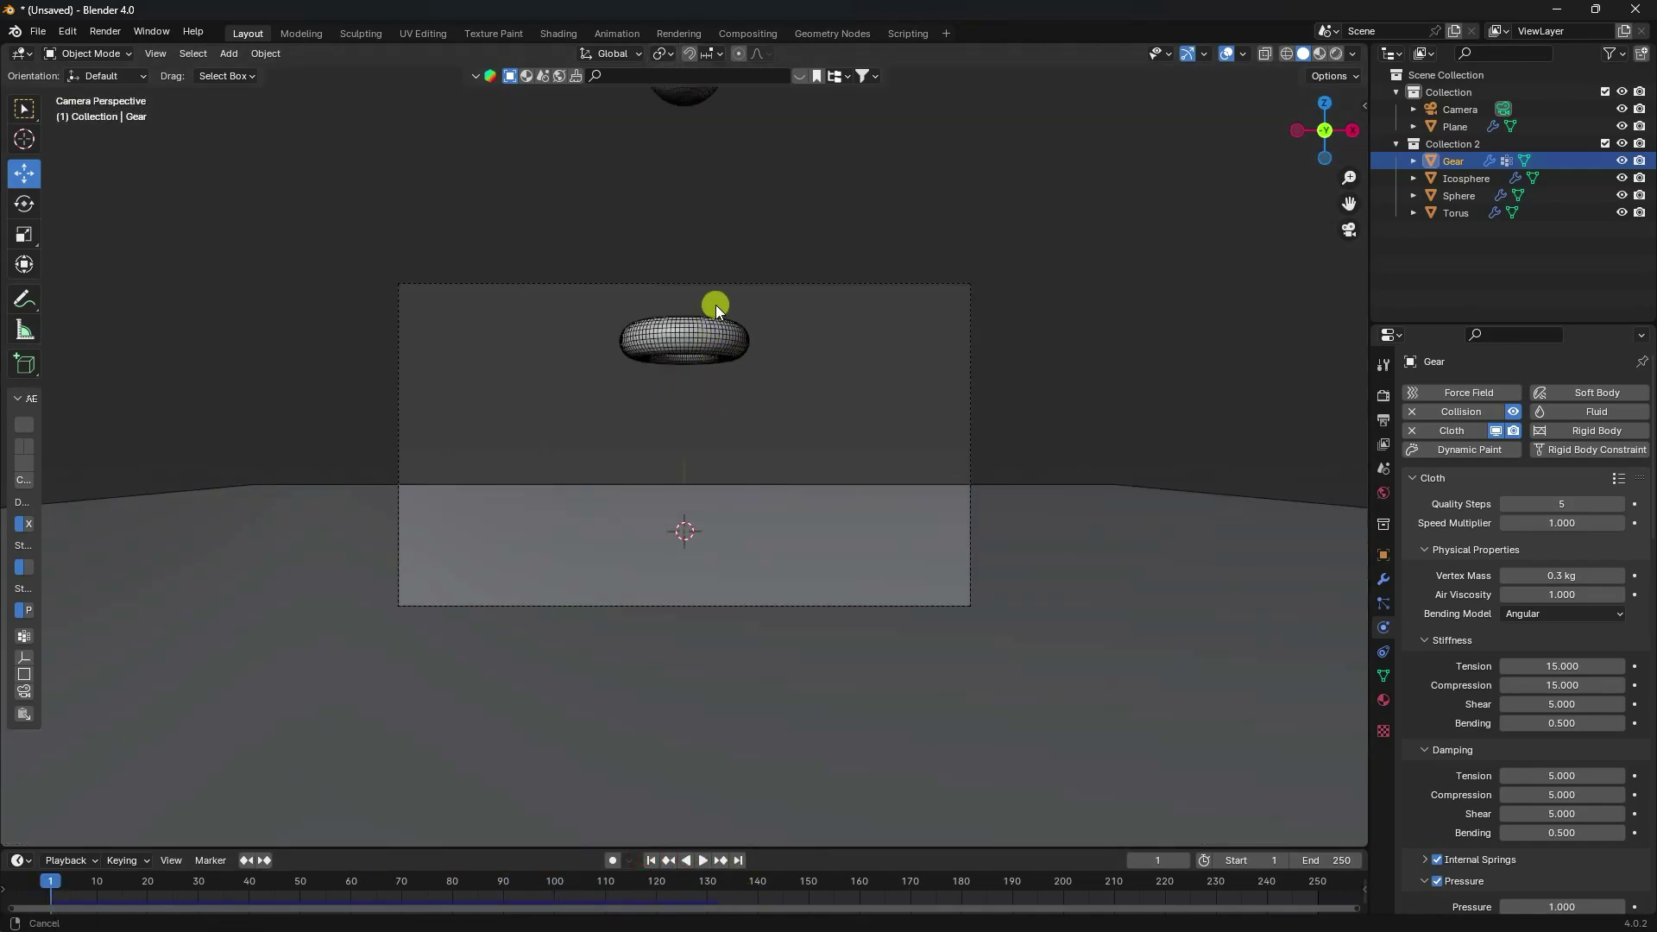
middle_click_drag(717, 304, 692, 442)
left_click(740, 388)
left_click(692, 442)
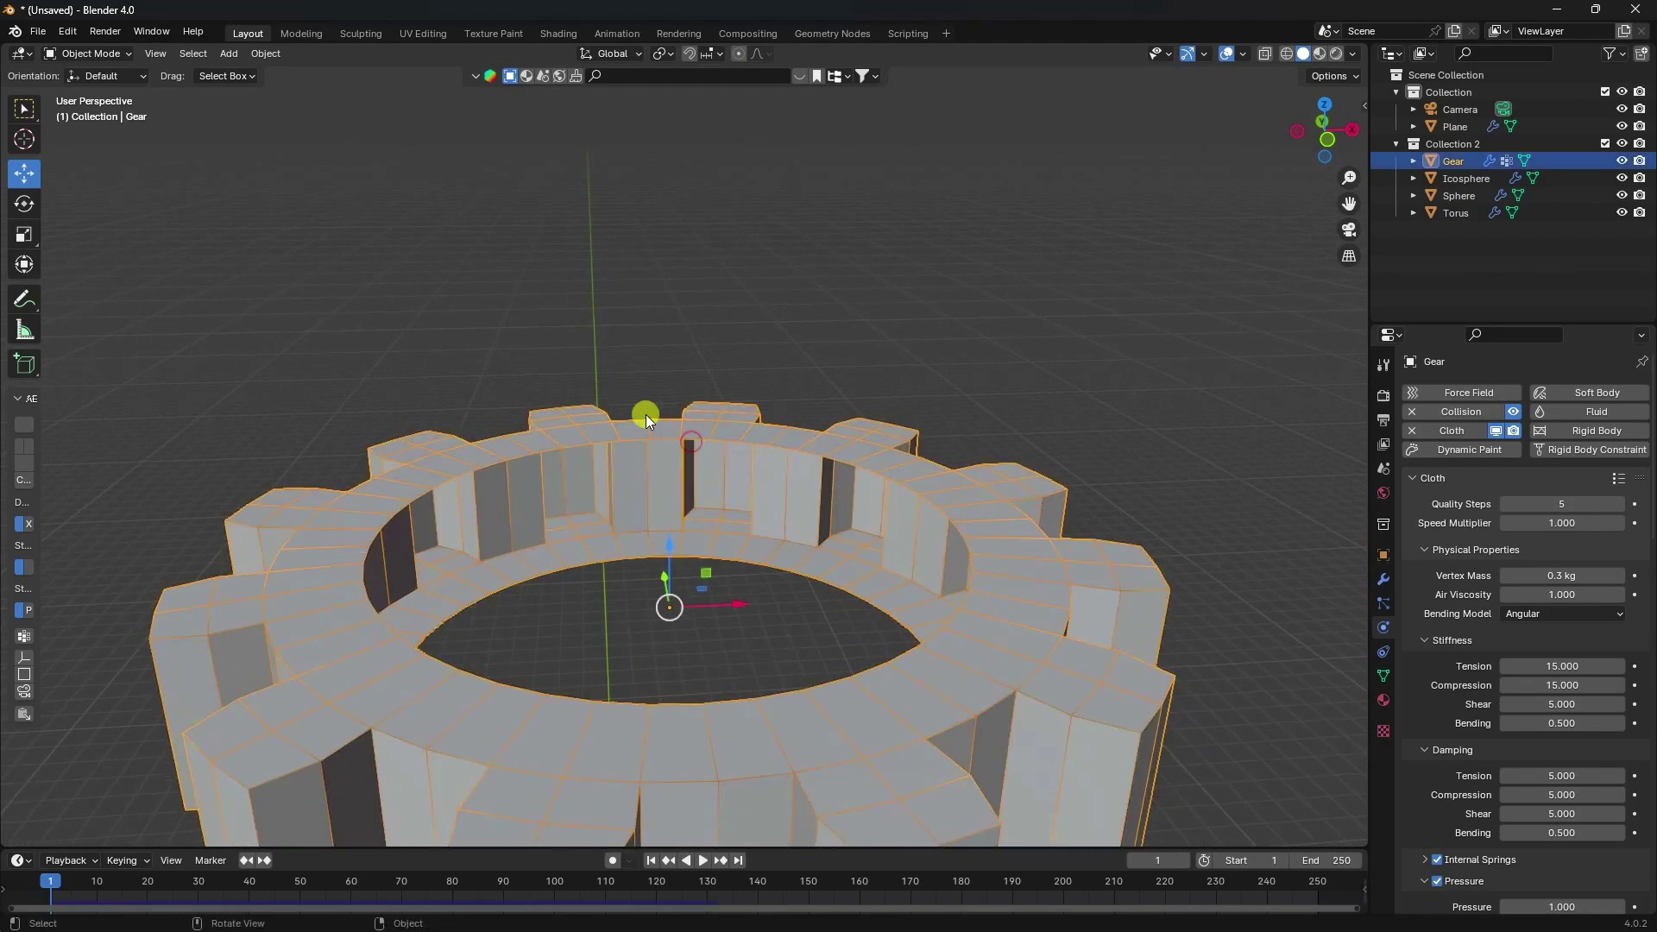
left_click(90, 54)
left_click(90, 90)
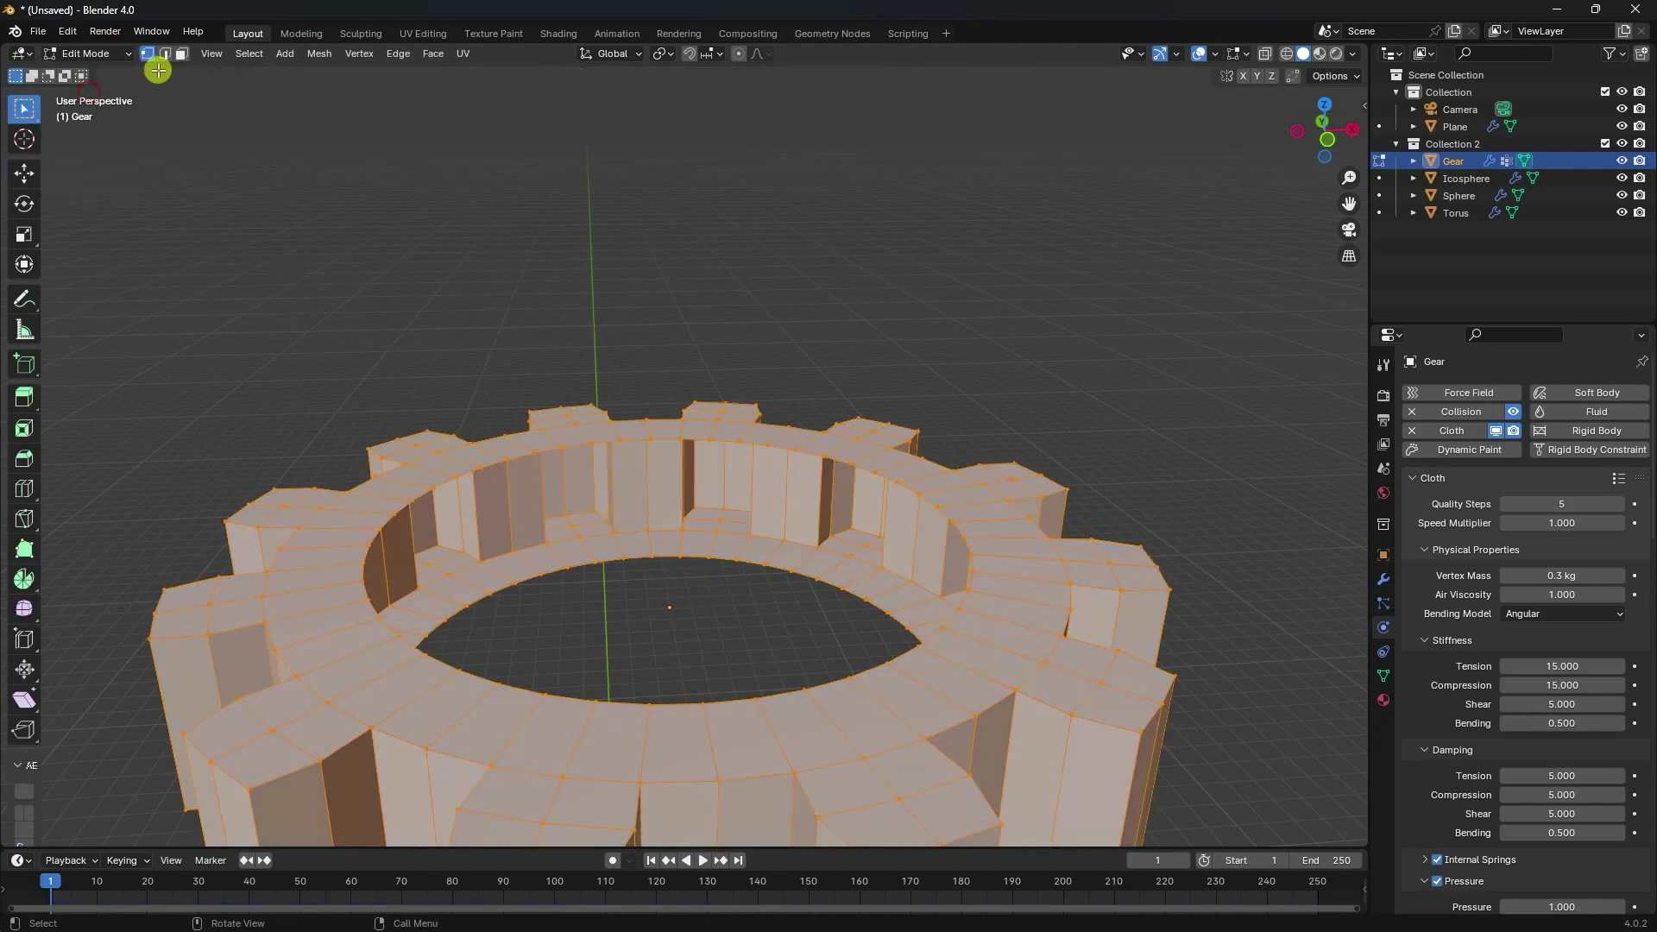
left_click(164, 54)
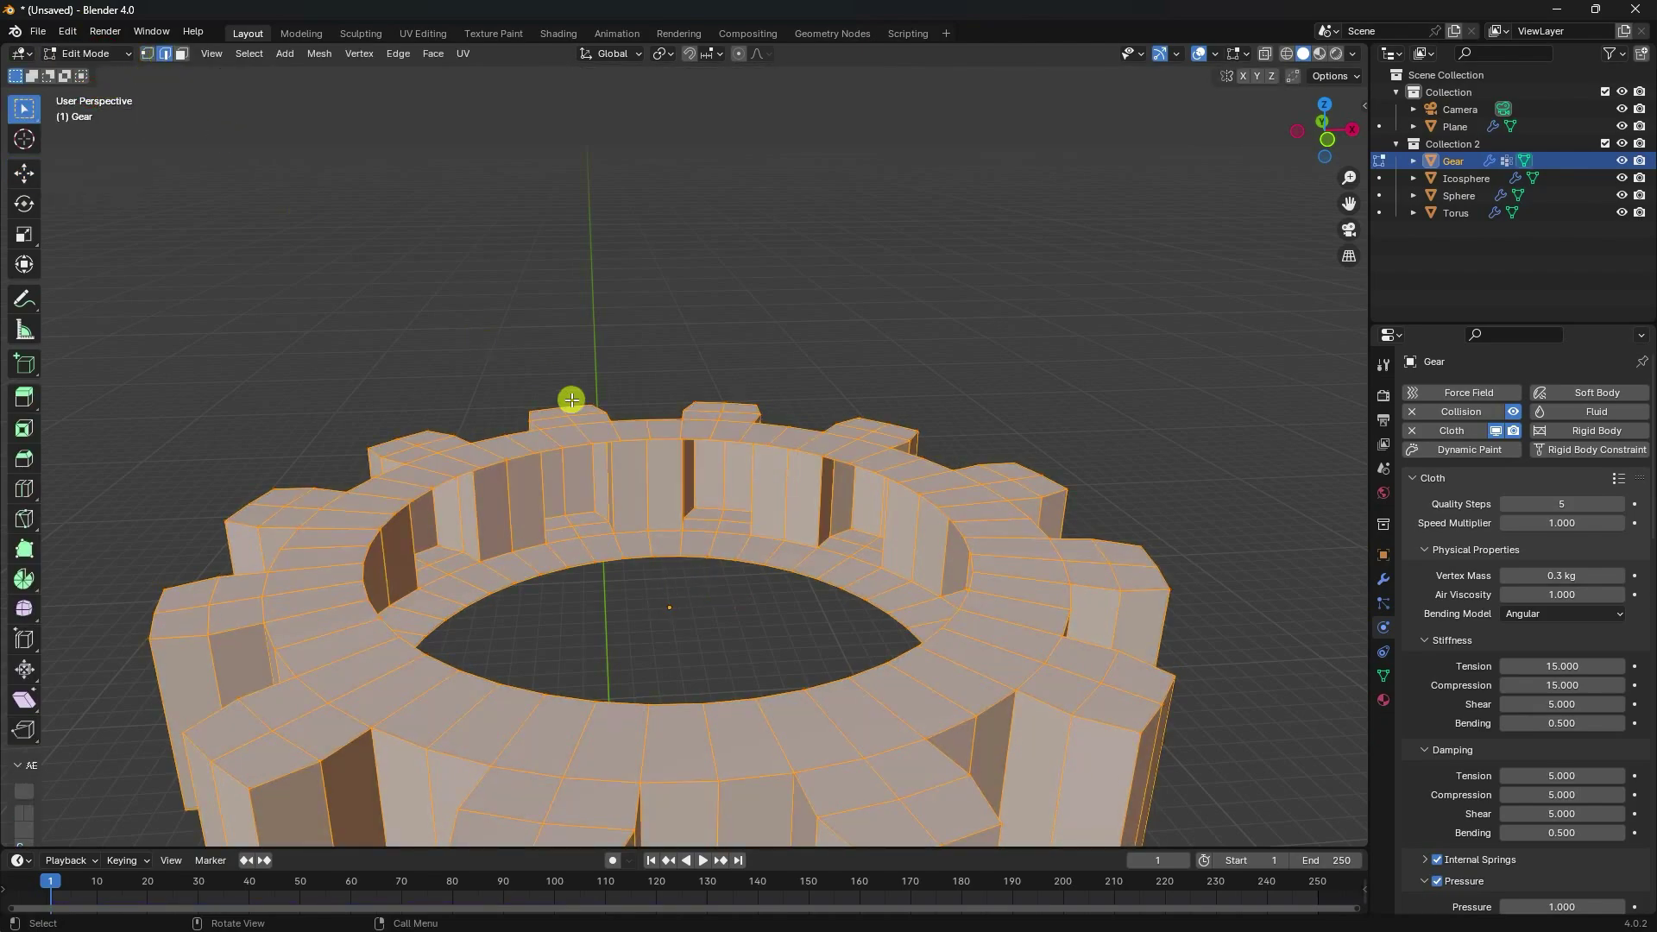
Step: Bridge the upper and lower inner edge loops of the gear's hole and return to Object Mode
left_click(570, 448)
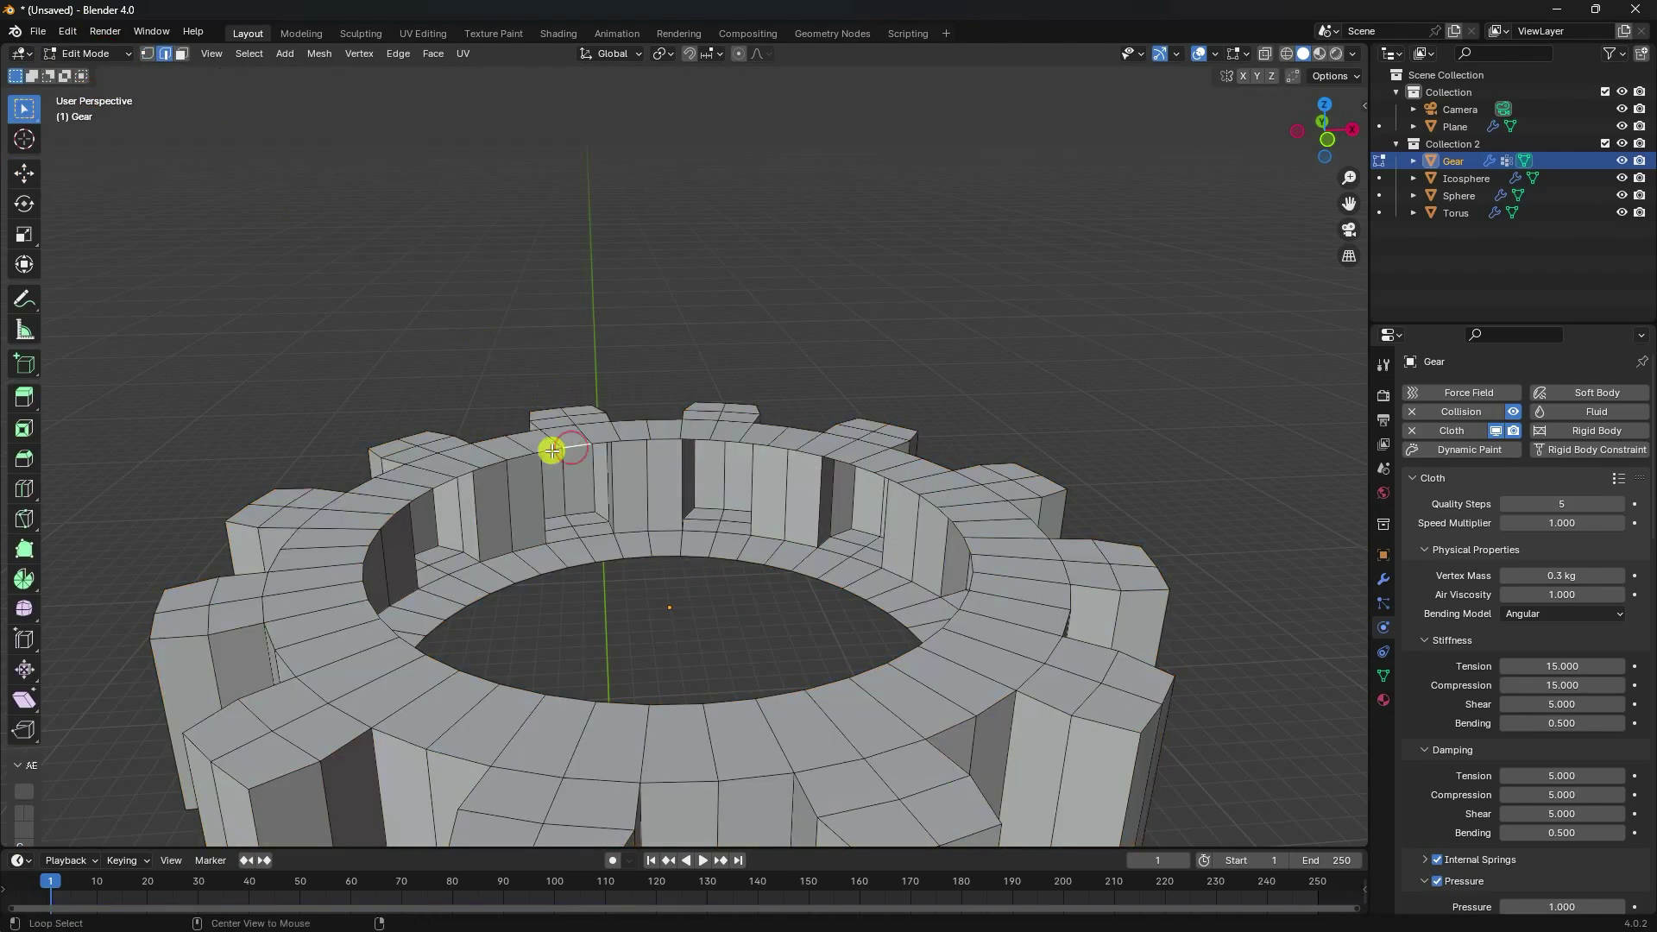
left_click(549, 448, "alt")
left_click(581, 563, "alt")
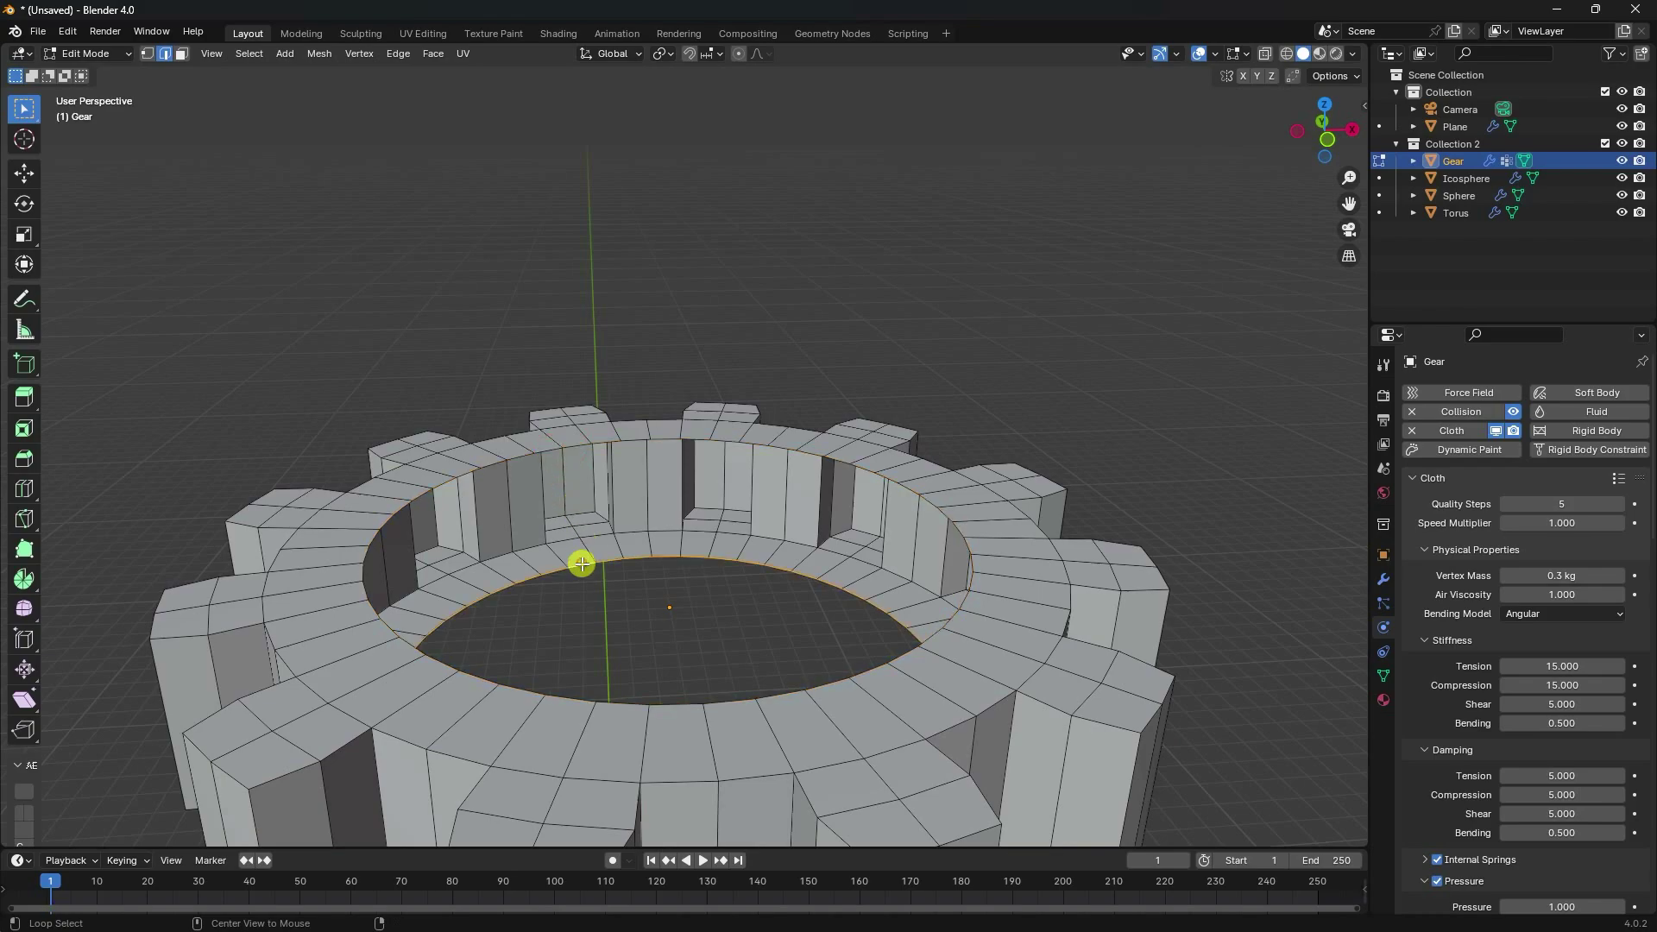
left_click(574, 447, "alt+shift")
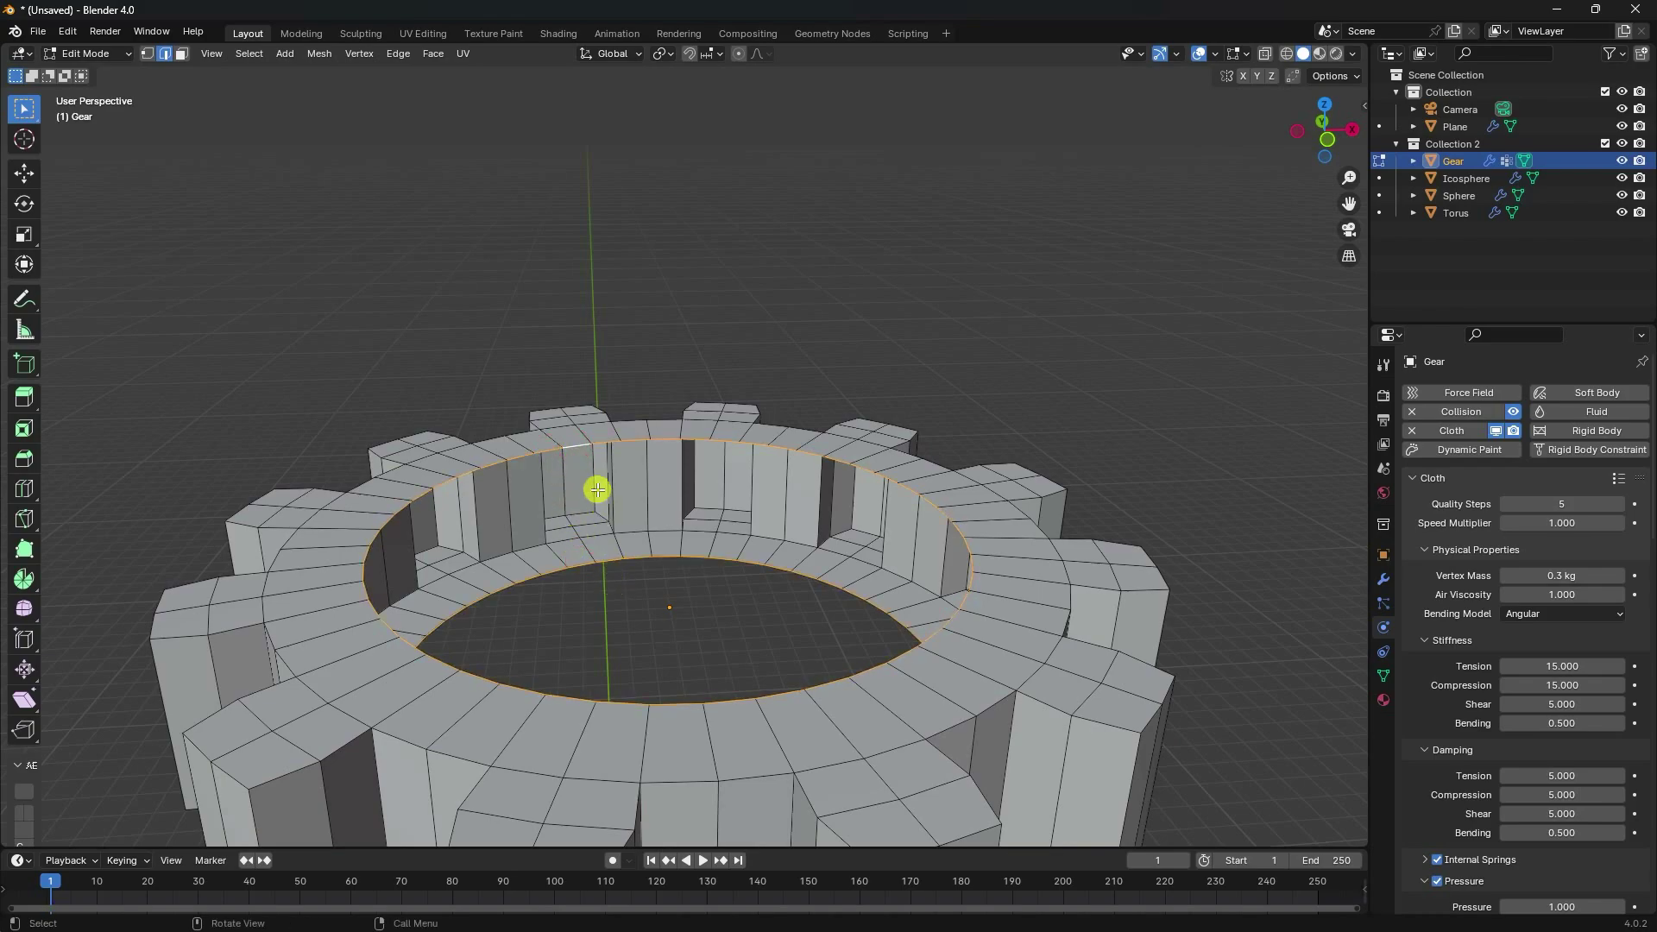
scroll(592, 484, "up", 2)
right_click(557, 446)
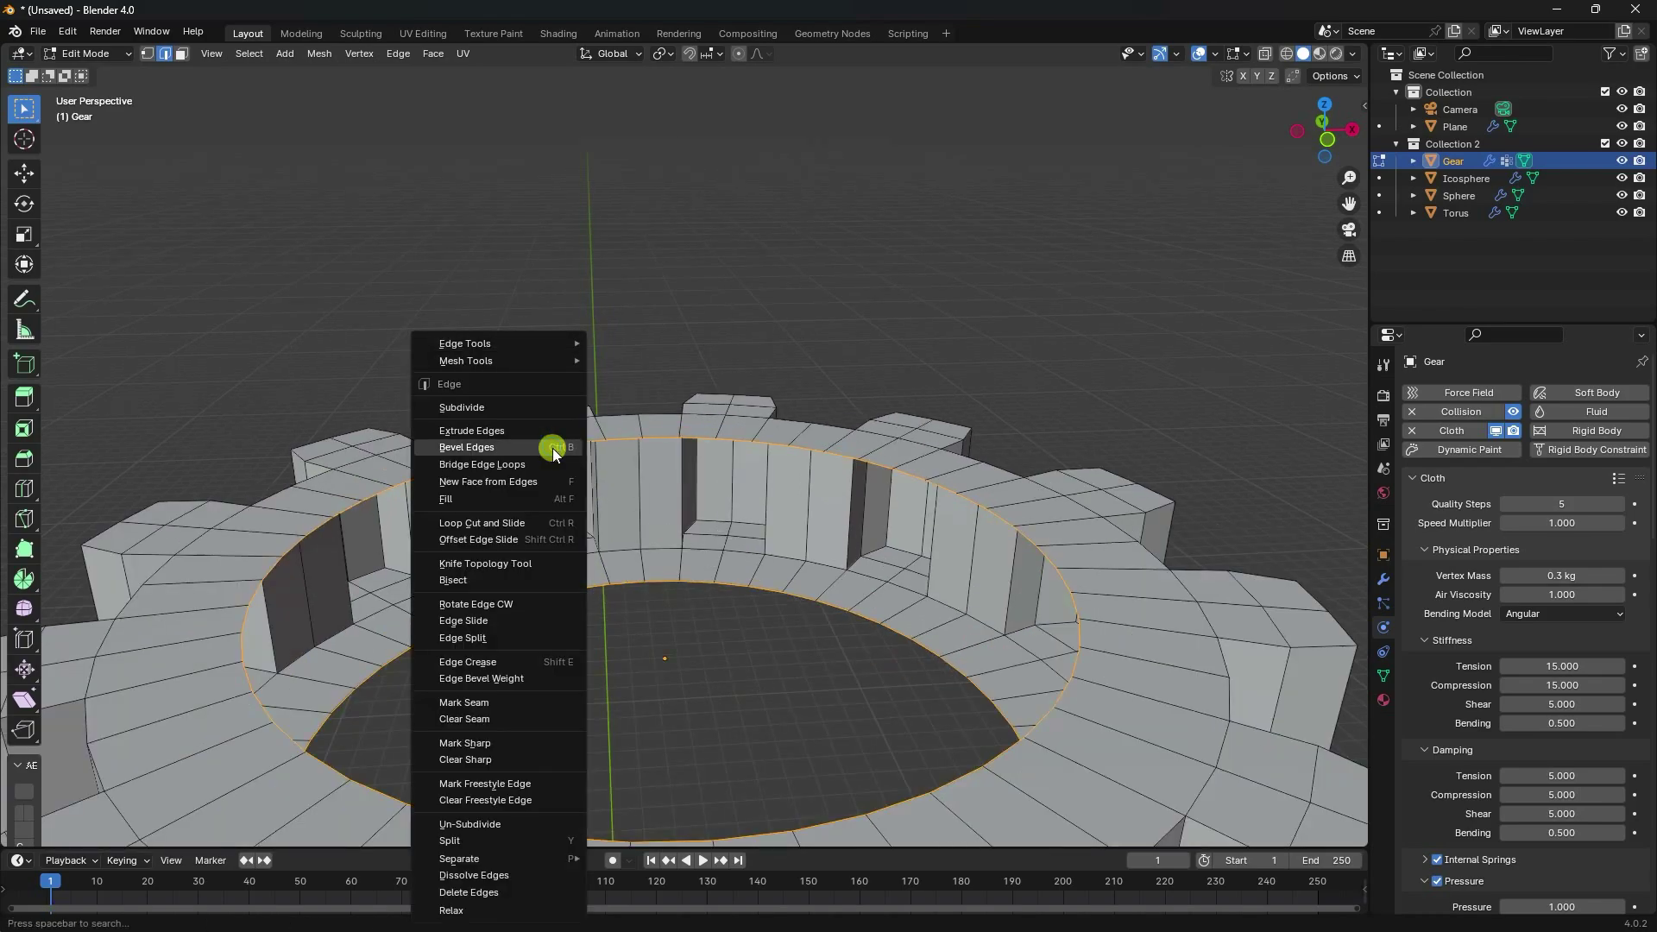
left_click(506, 464)
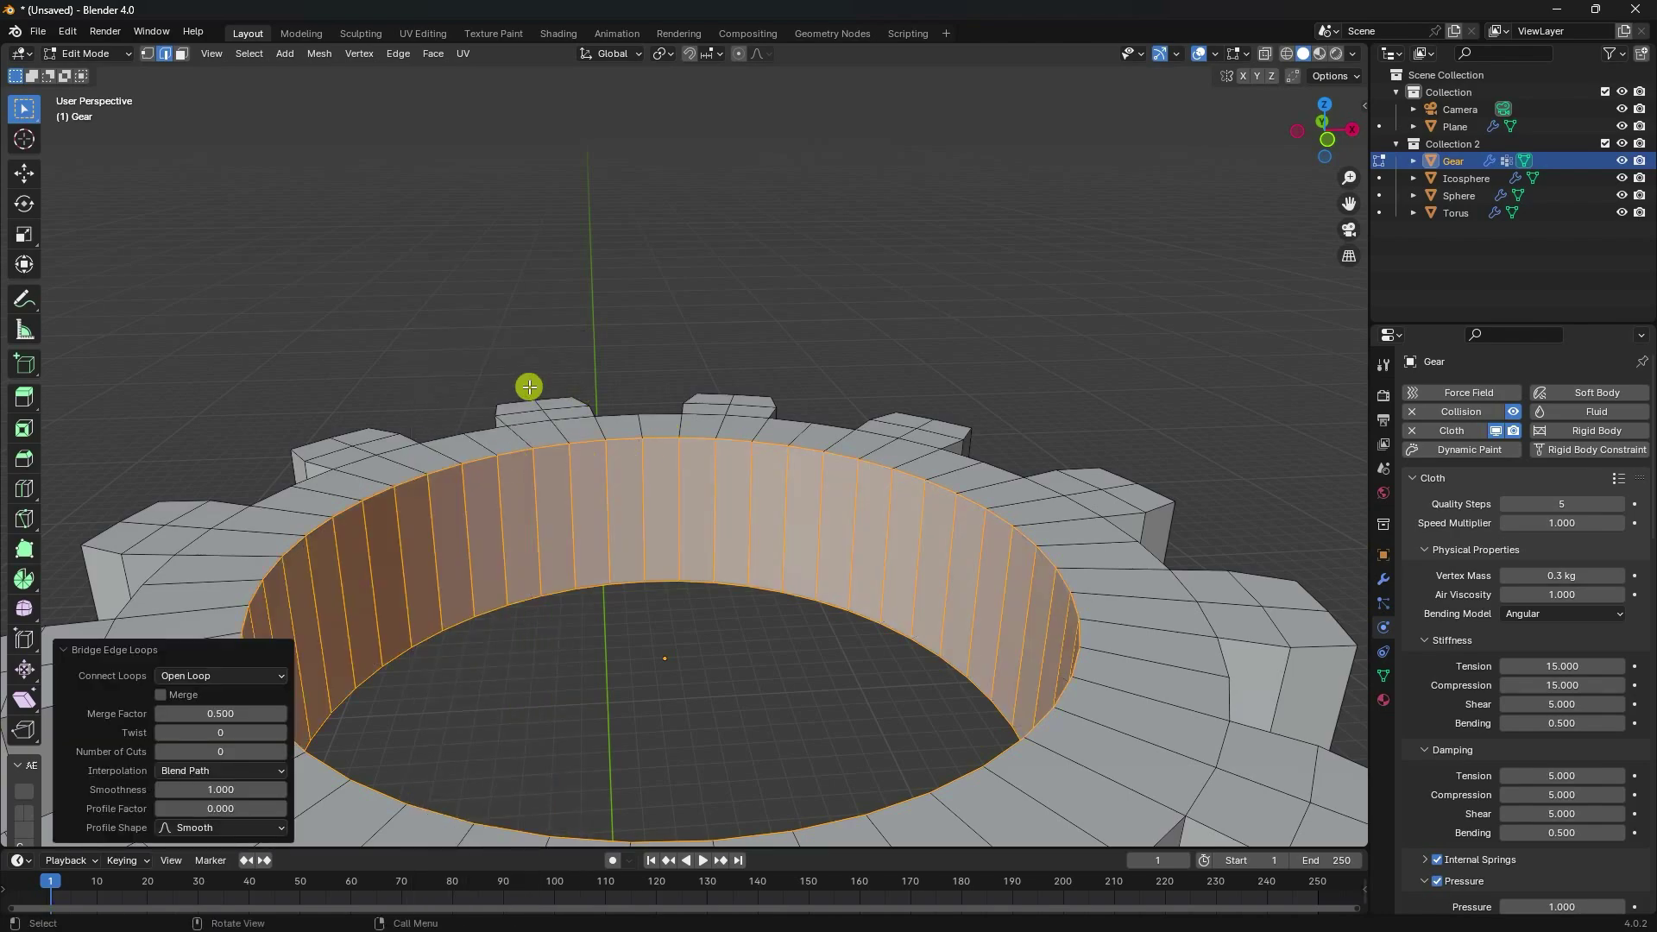
left_click(80, 55)
left_click(88, 72)
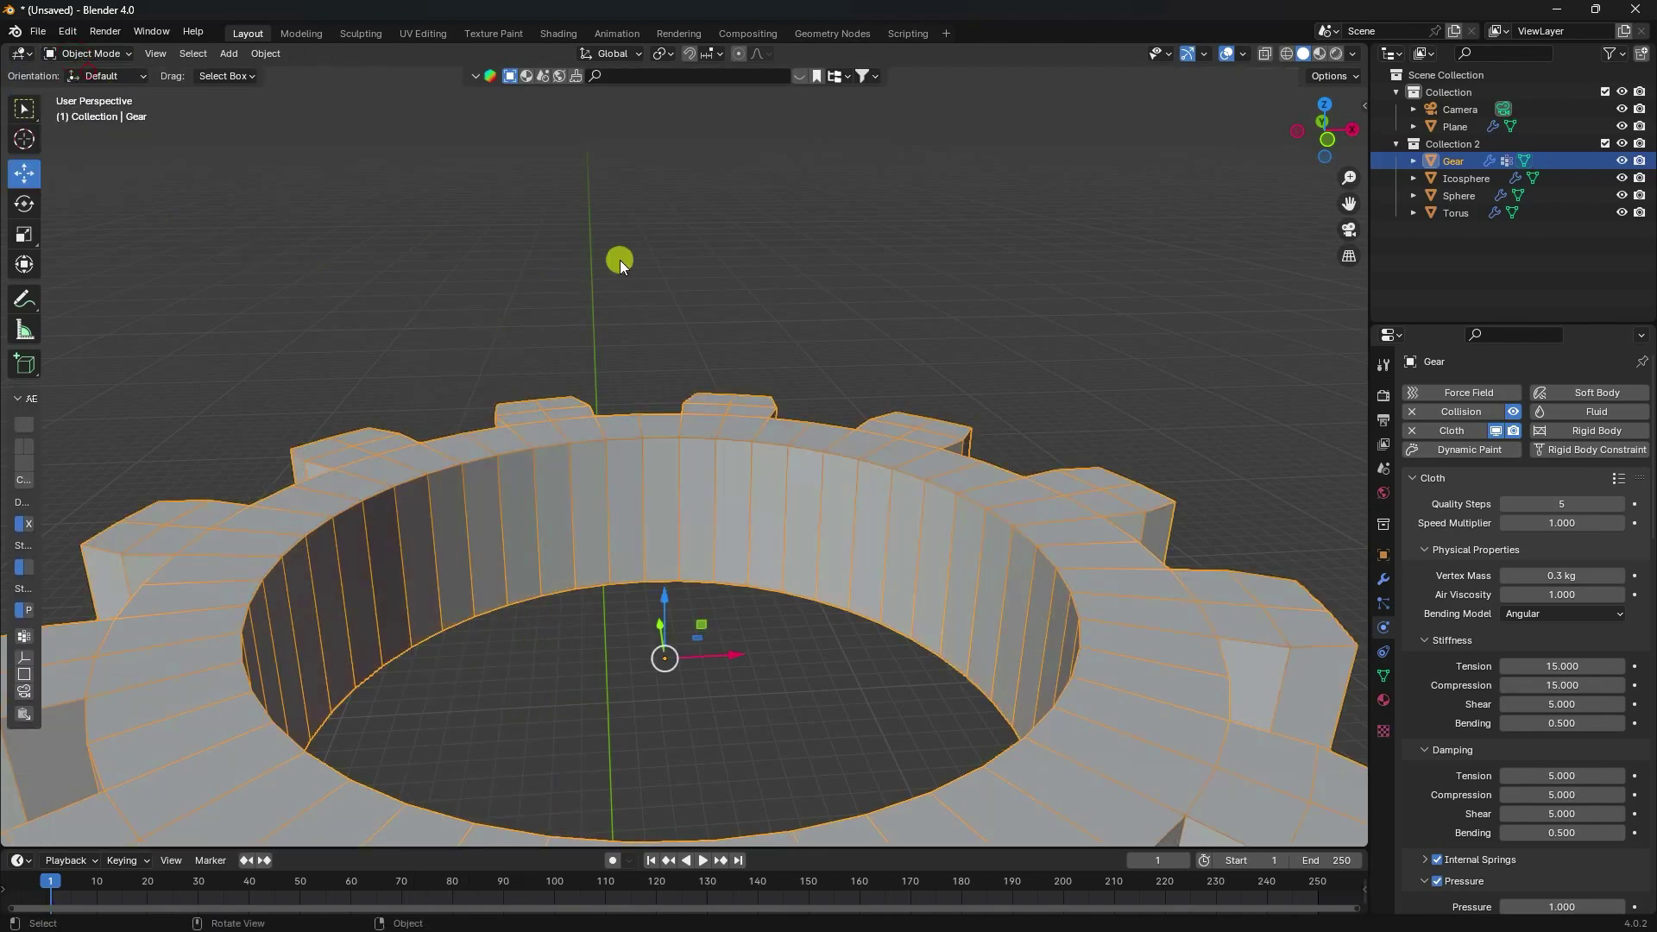
left_click(615, 257)
Step: Bake all dynamics from the gear's cloth cache
scroll(637, 282, "down", 6)
scroll(673, 457, "up", 4)
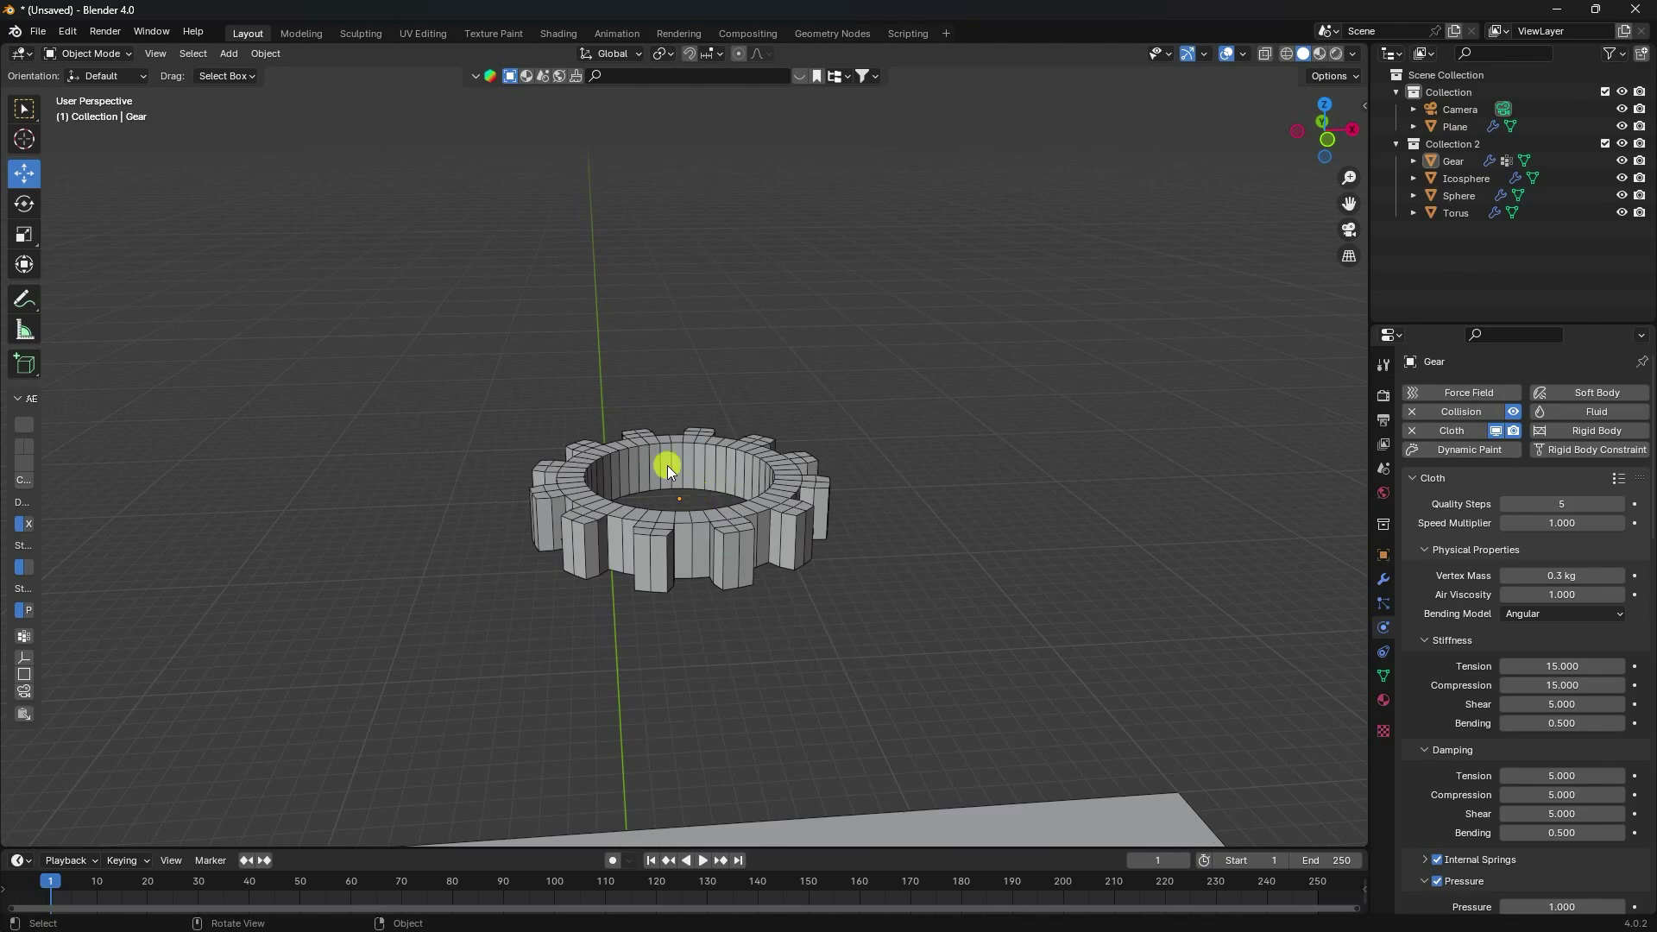
scroll(678, 483, "down", 3)
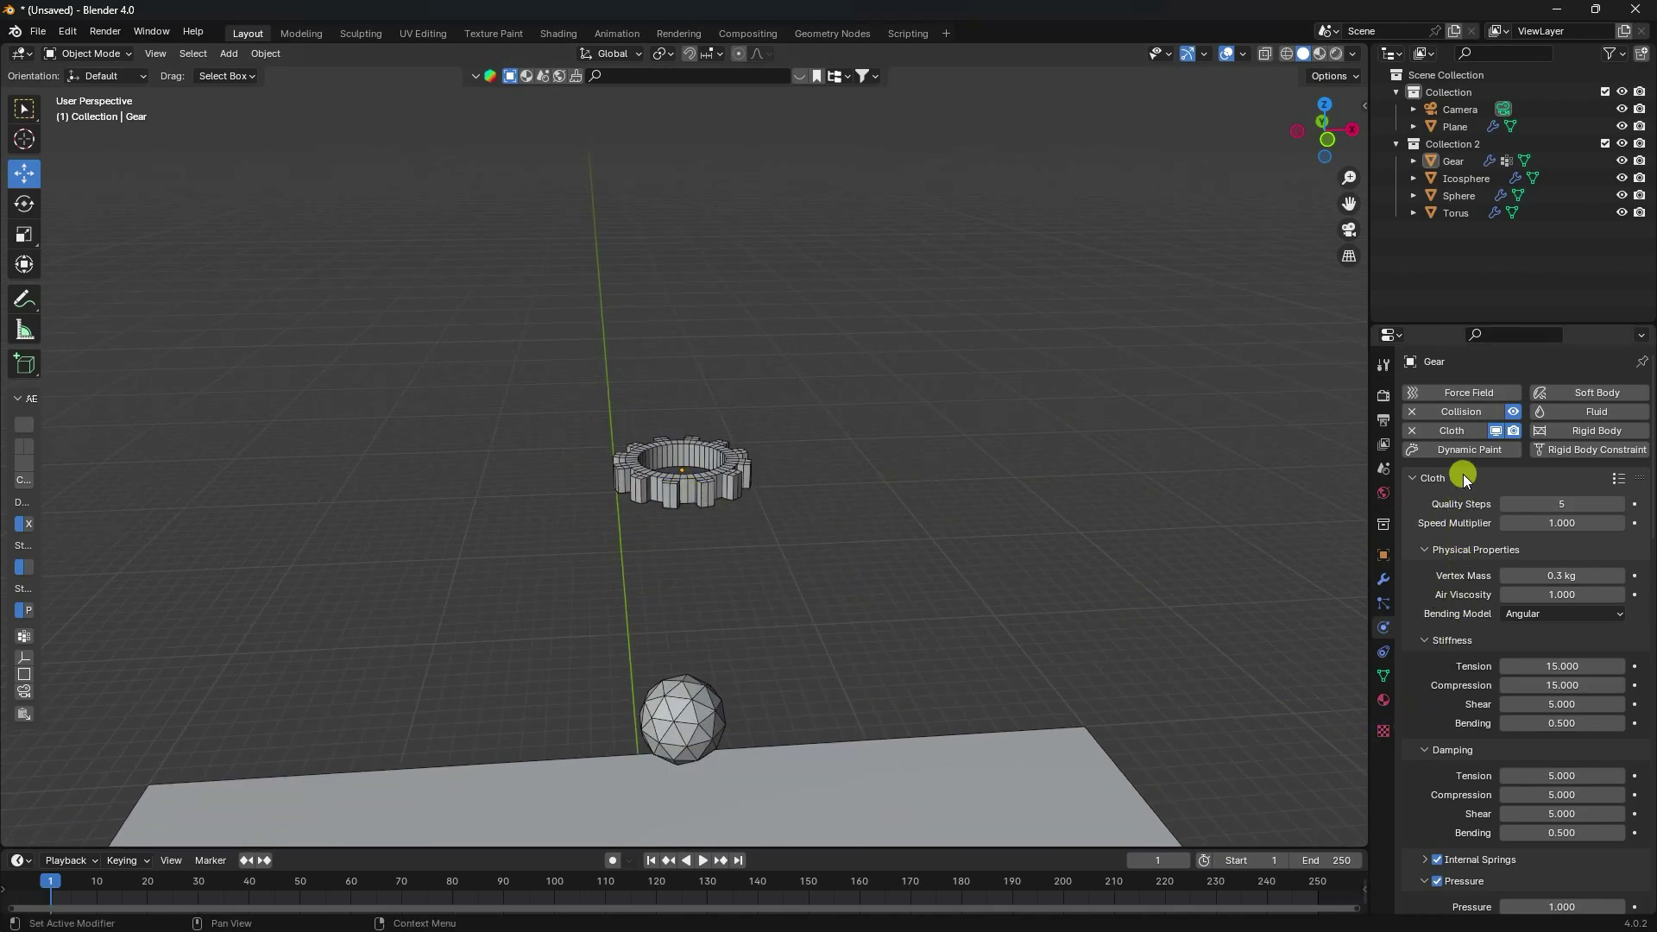
left_click(1451, 161)
scroll(1451, 653, "down", 15)
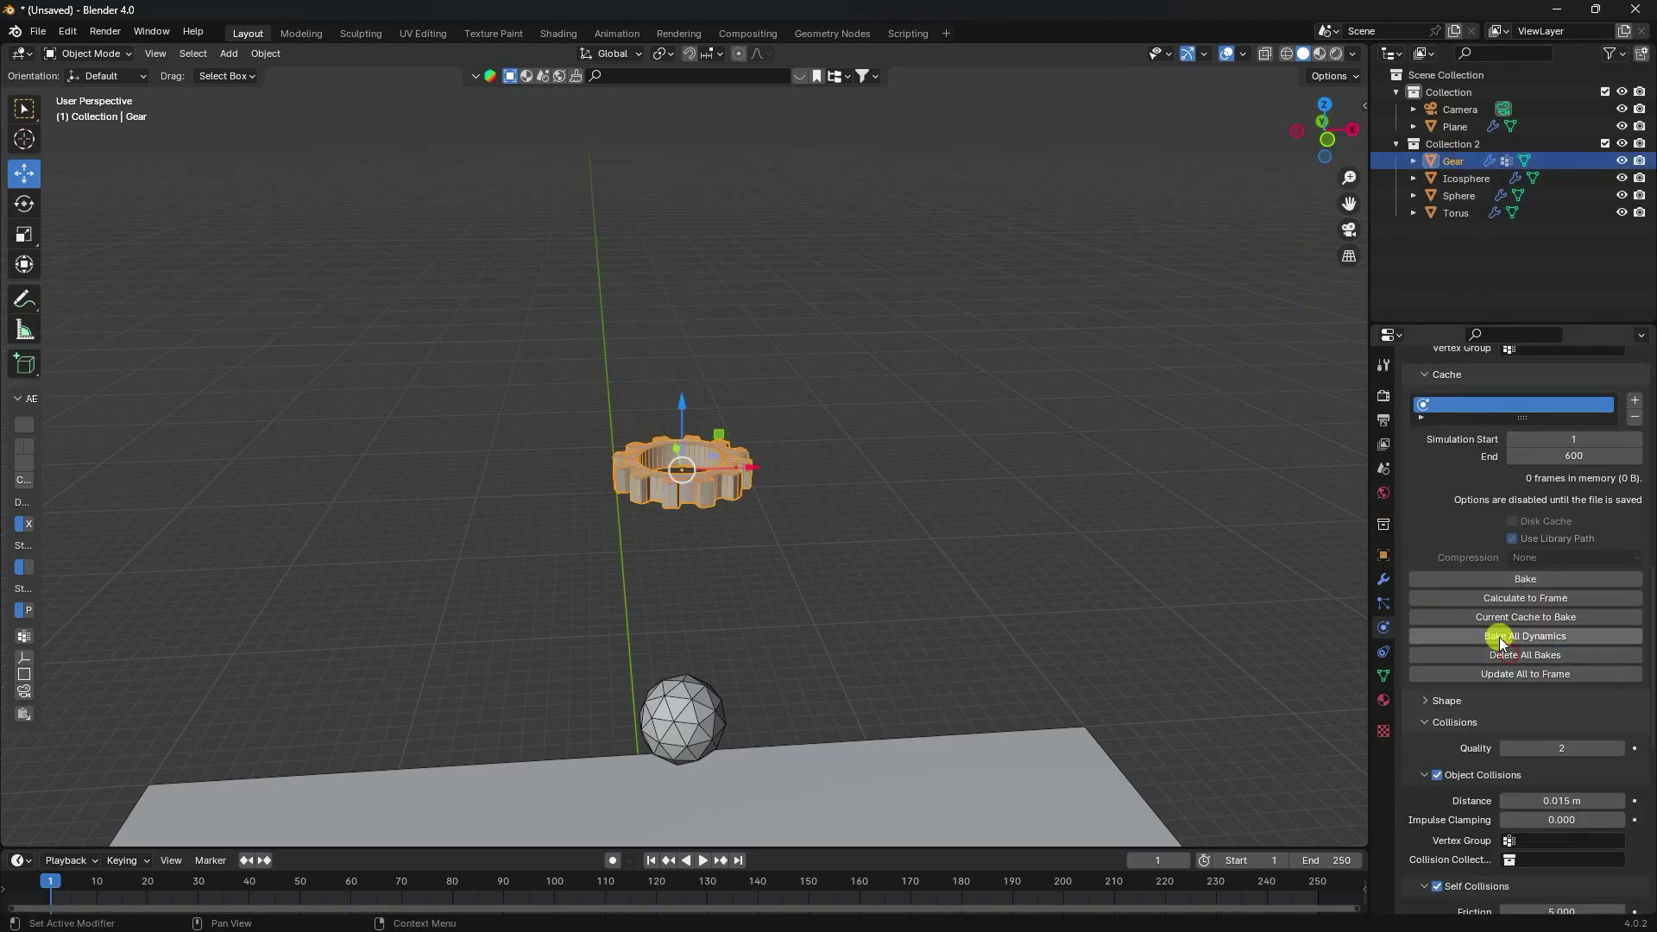
left_click(1503, 635)
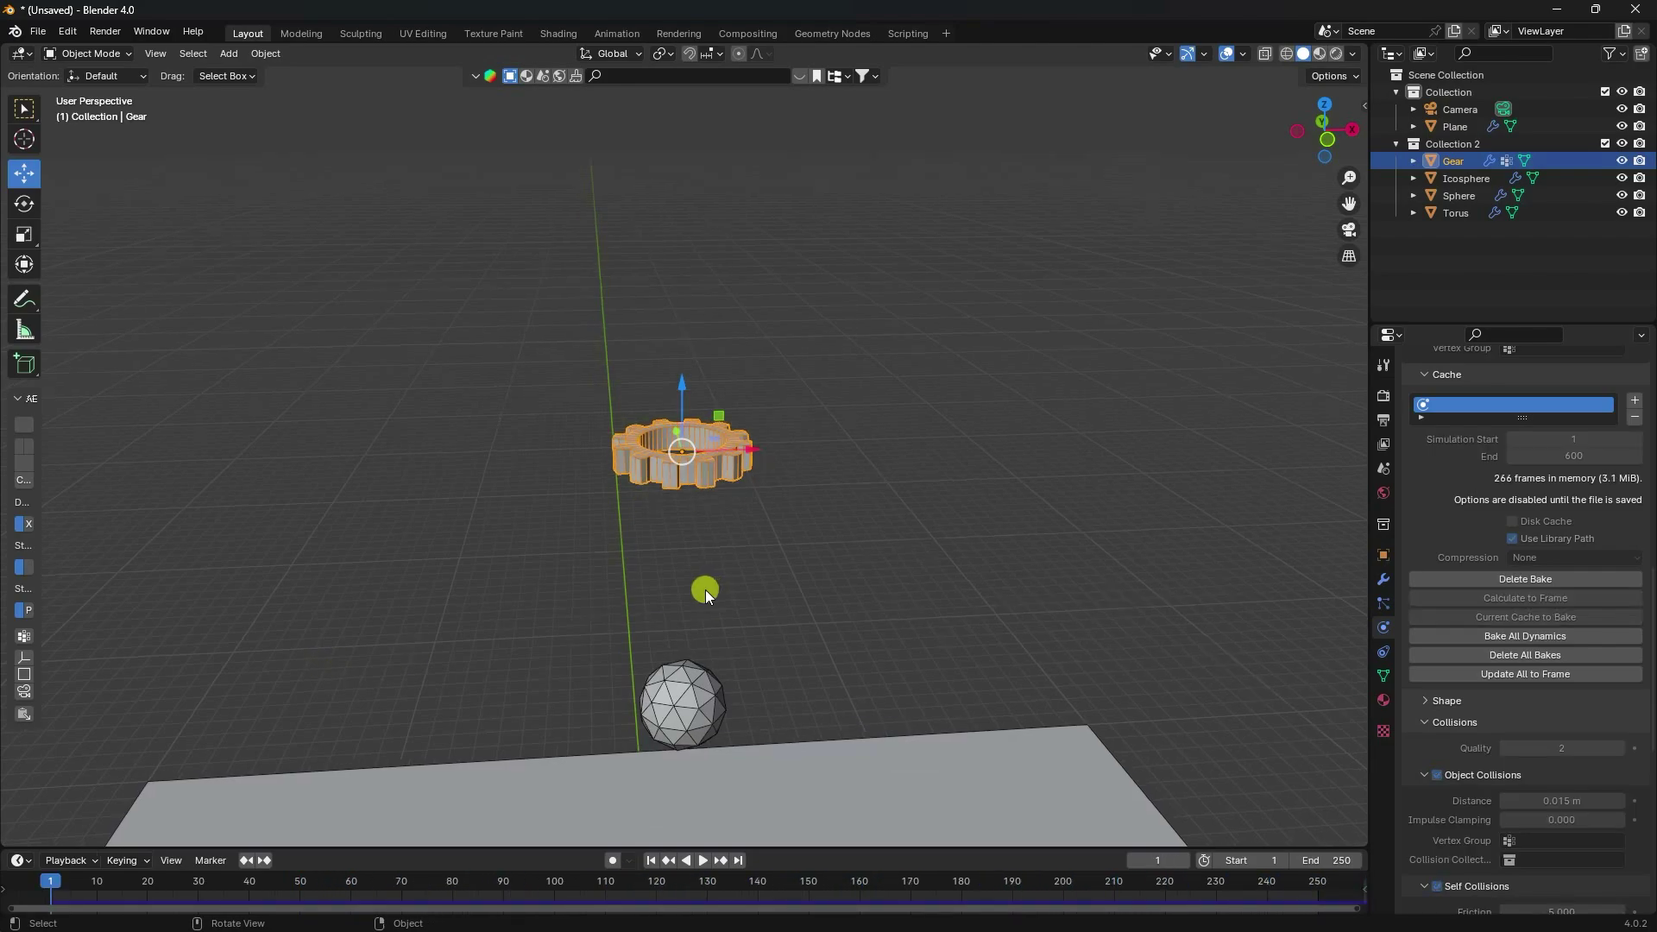
Step: Play the baked simulation in camera view to check the motion, and return to the first frame
key("KP_0")
scroll(681, 500, "up", 1)
middle_click_drag(685, 535, 863, 162, "shift")
scroll(863, 163, "up", 3)
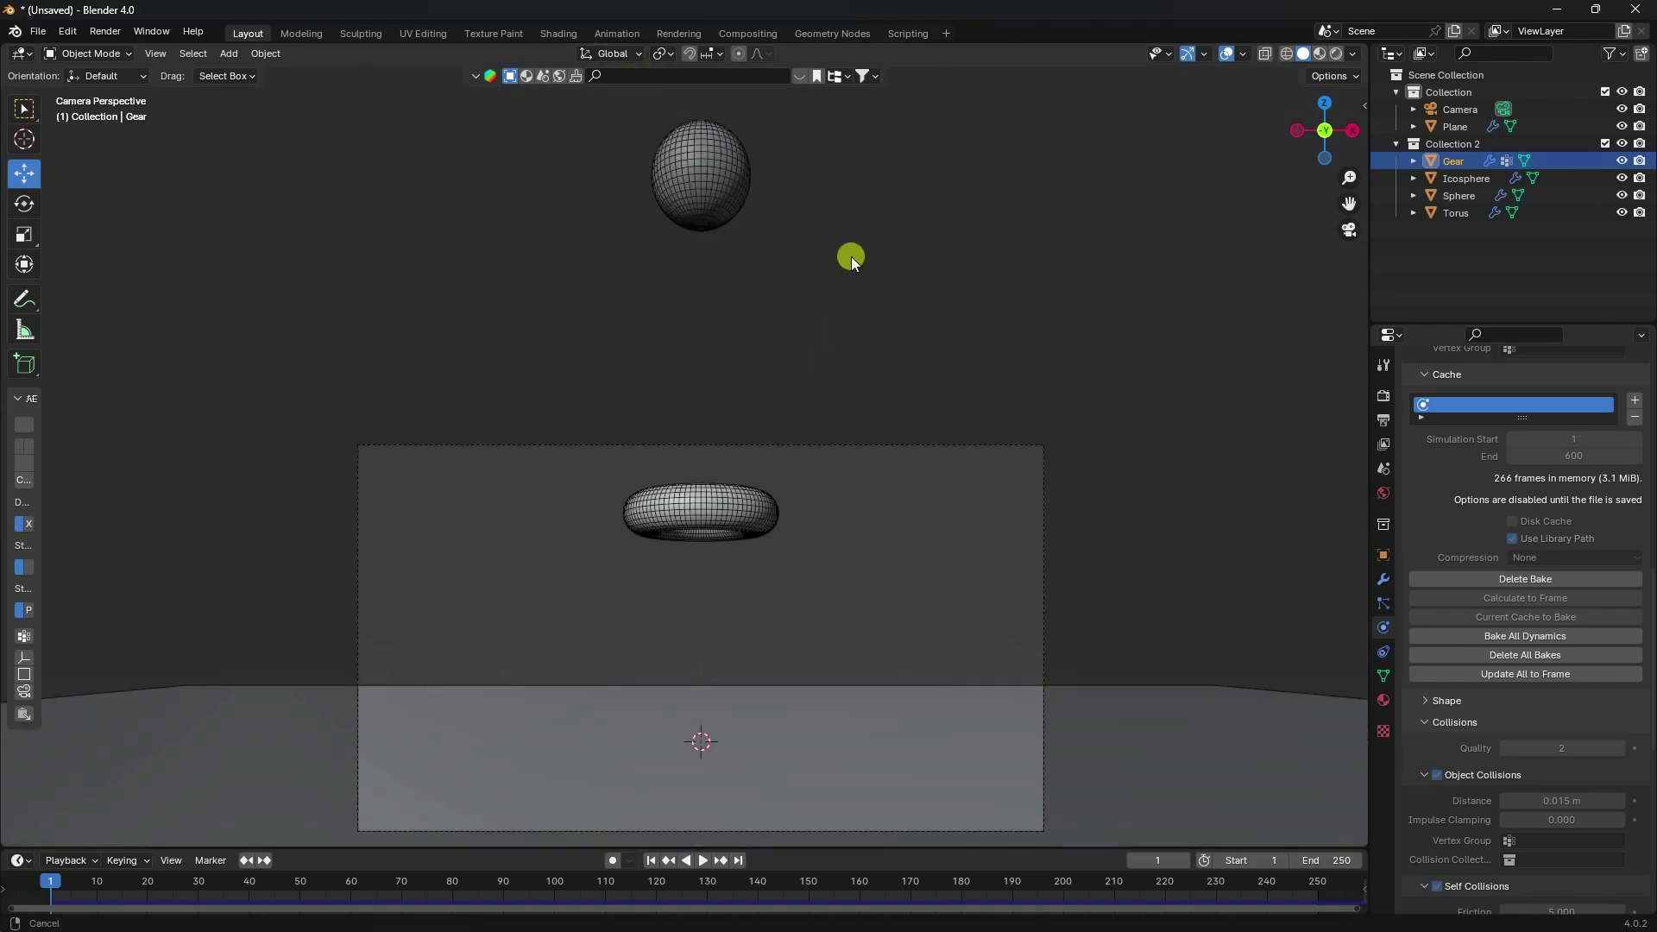
middle_click_drag(754, 578, 688, 418, "shift")
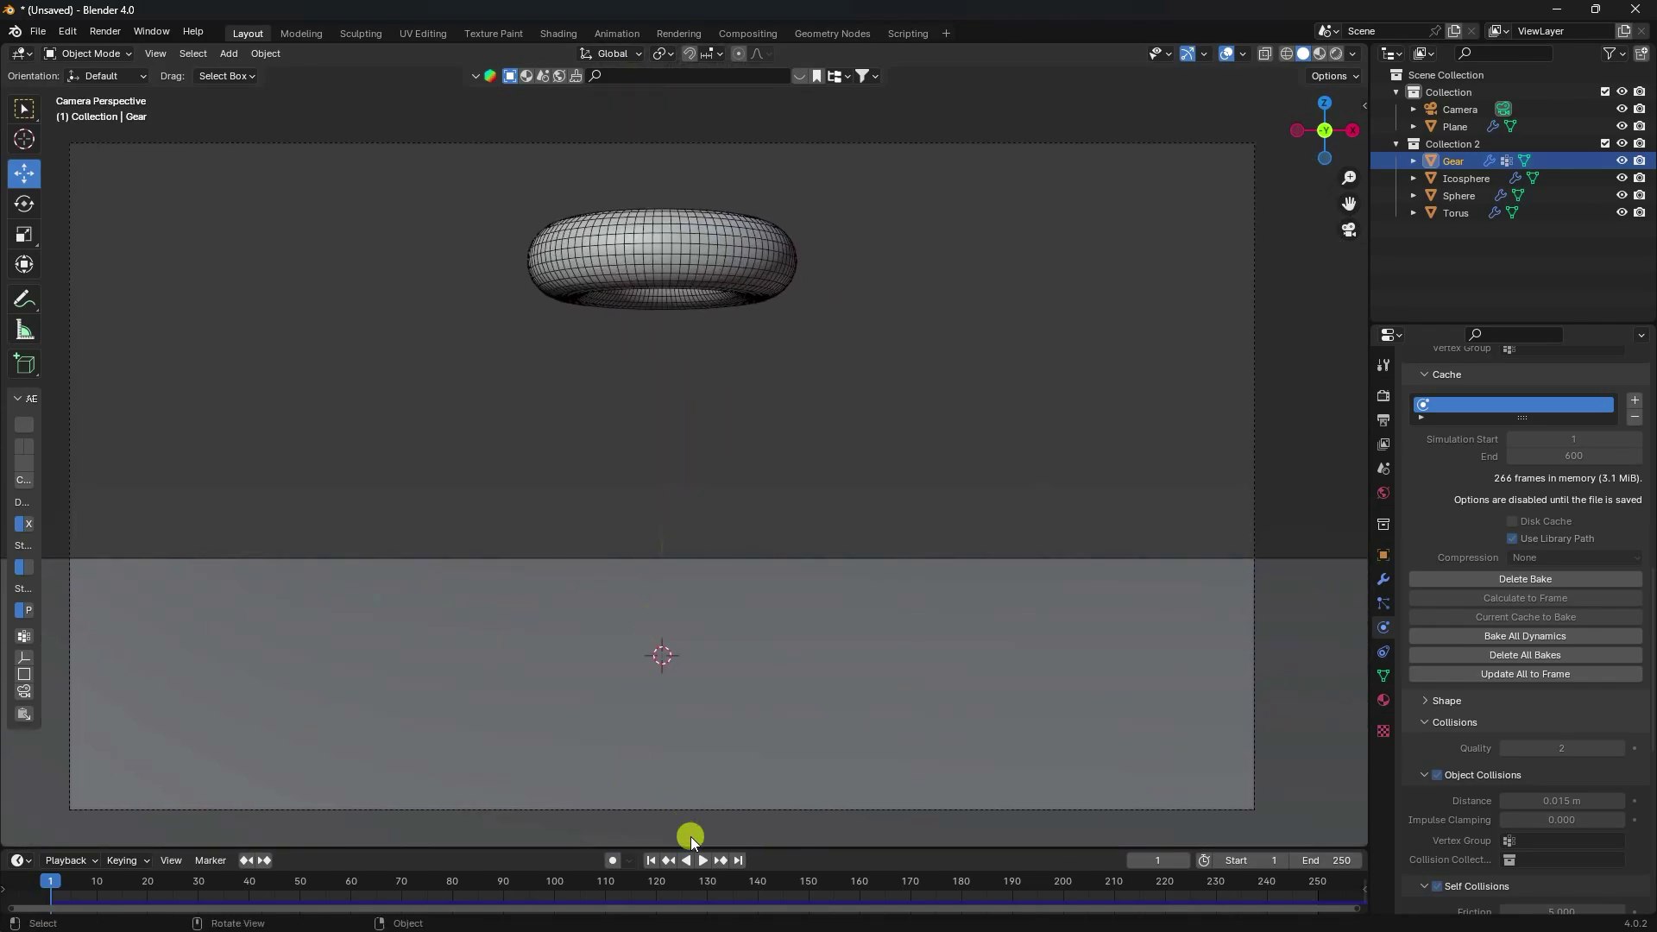
left_click(702, 860)
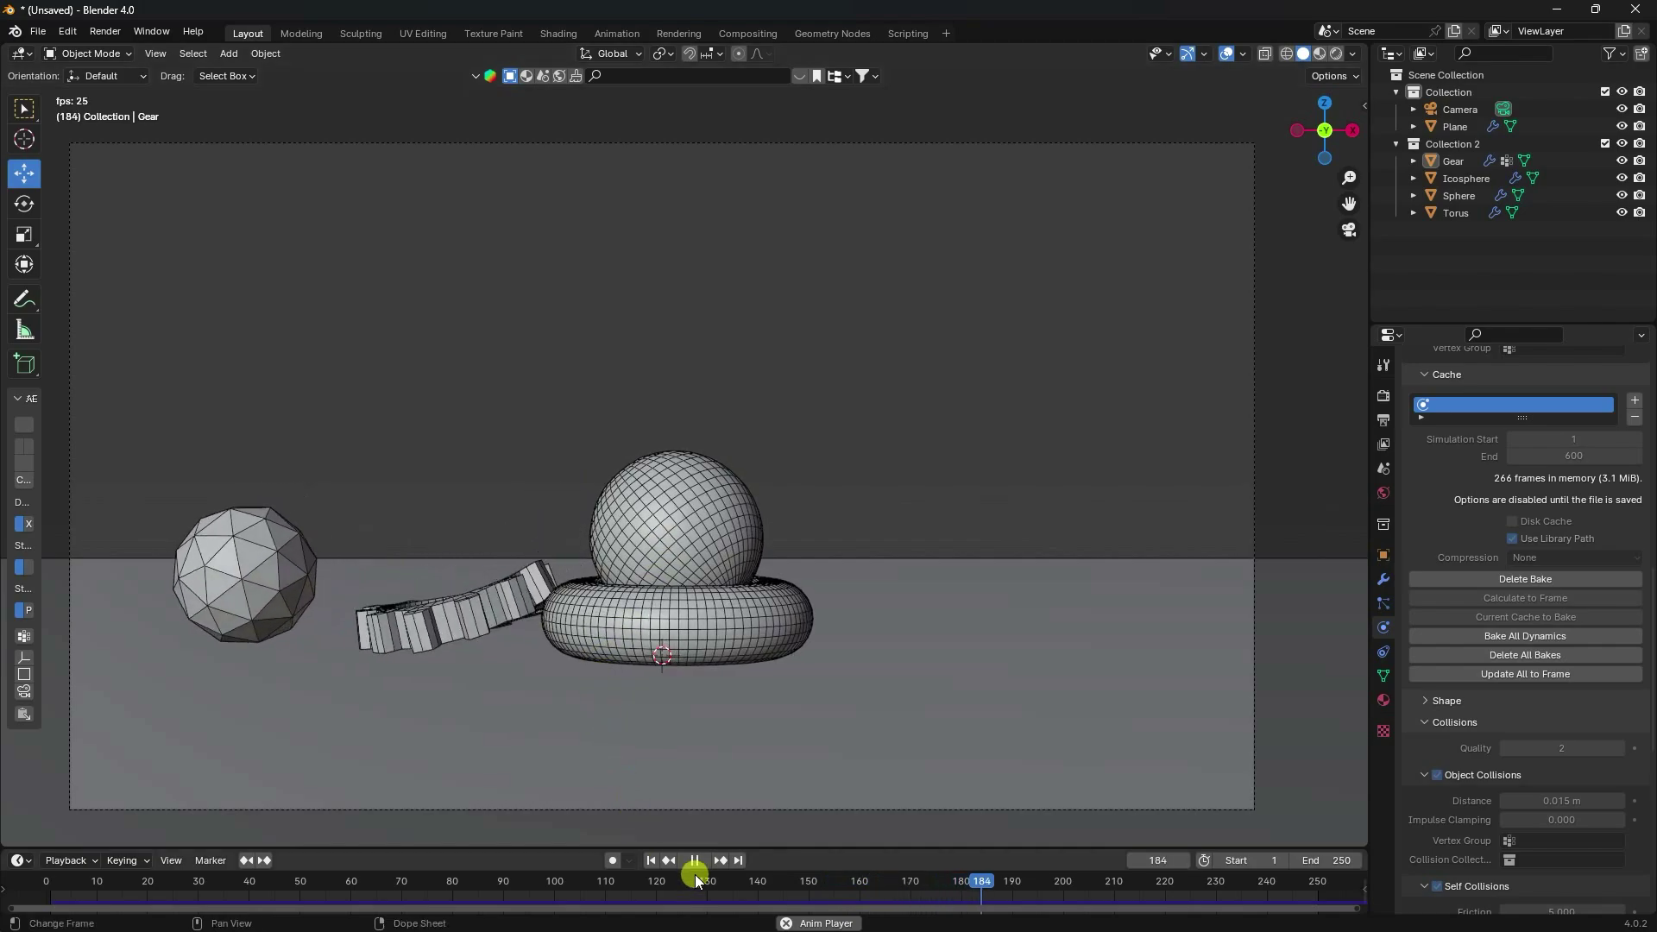
left_click(651, 860)
Step: Append all materials from 4.blend in the Desktop's Blender Softbody folder
scroll(691, 604, "down", 4)
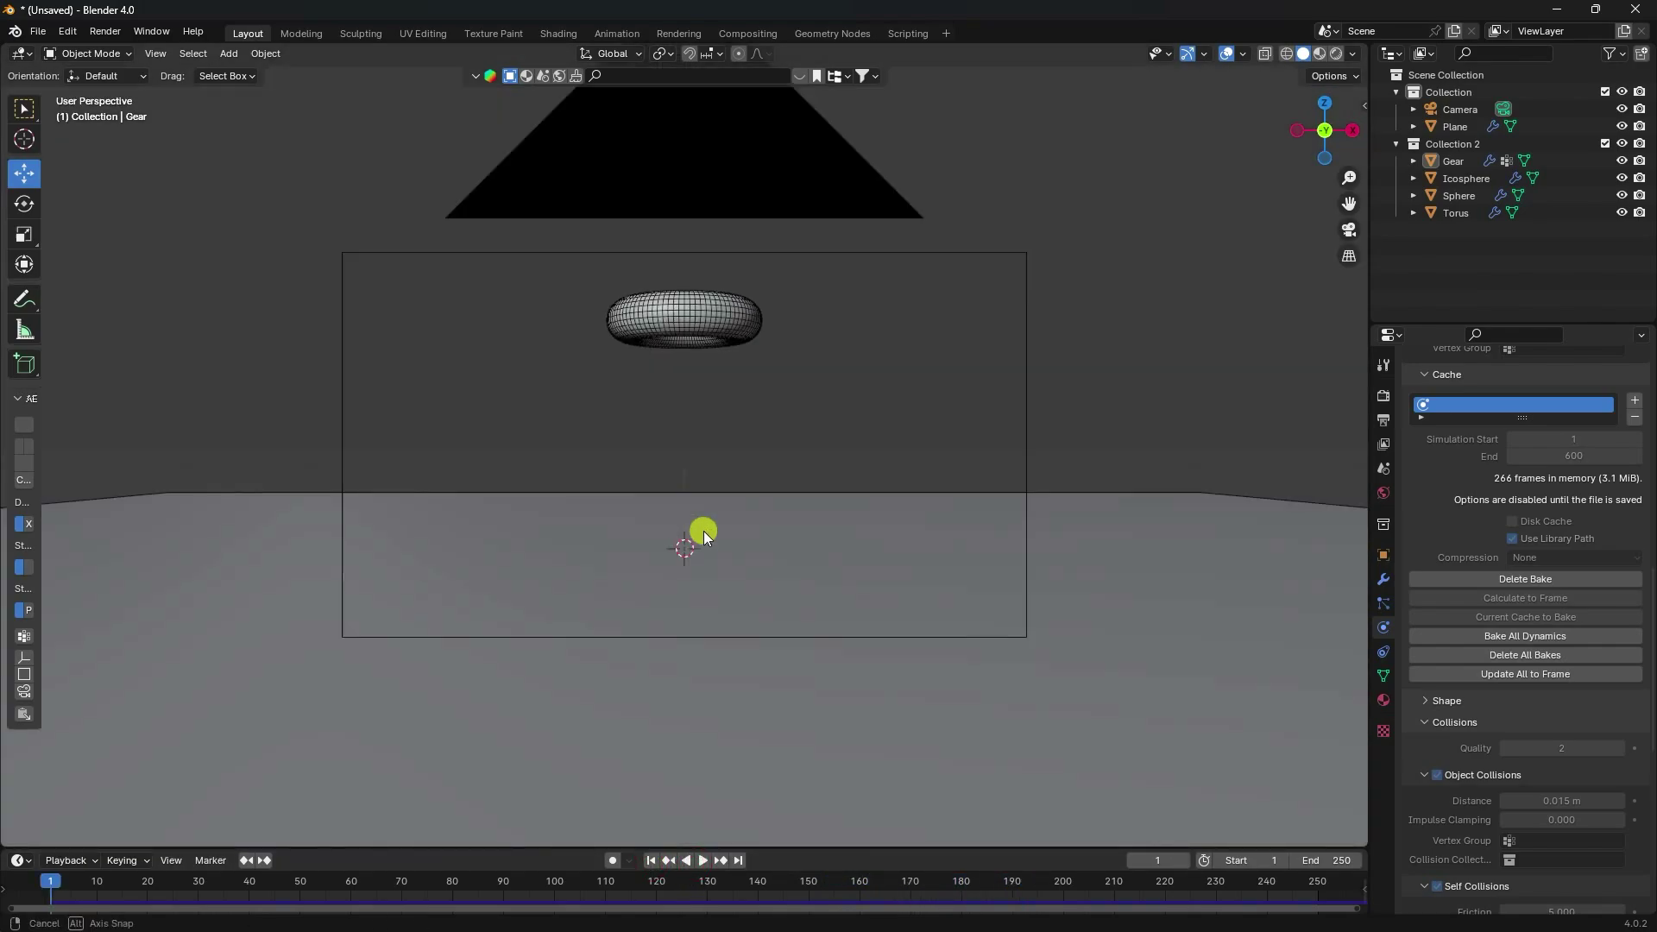
middle_click_drag(703, 531, 769, 561)
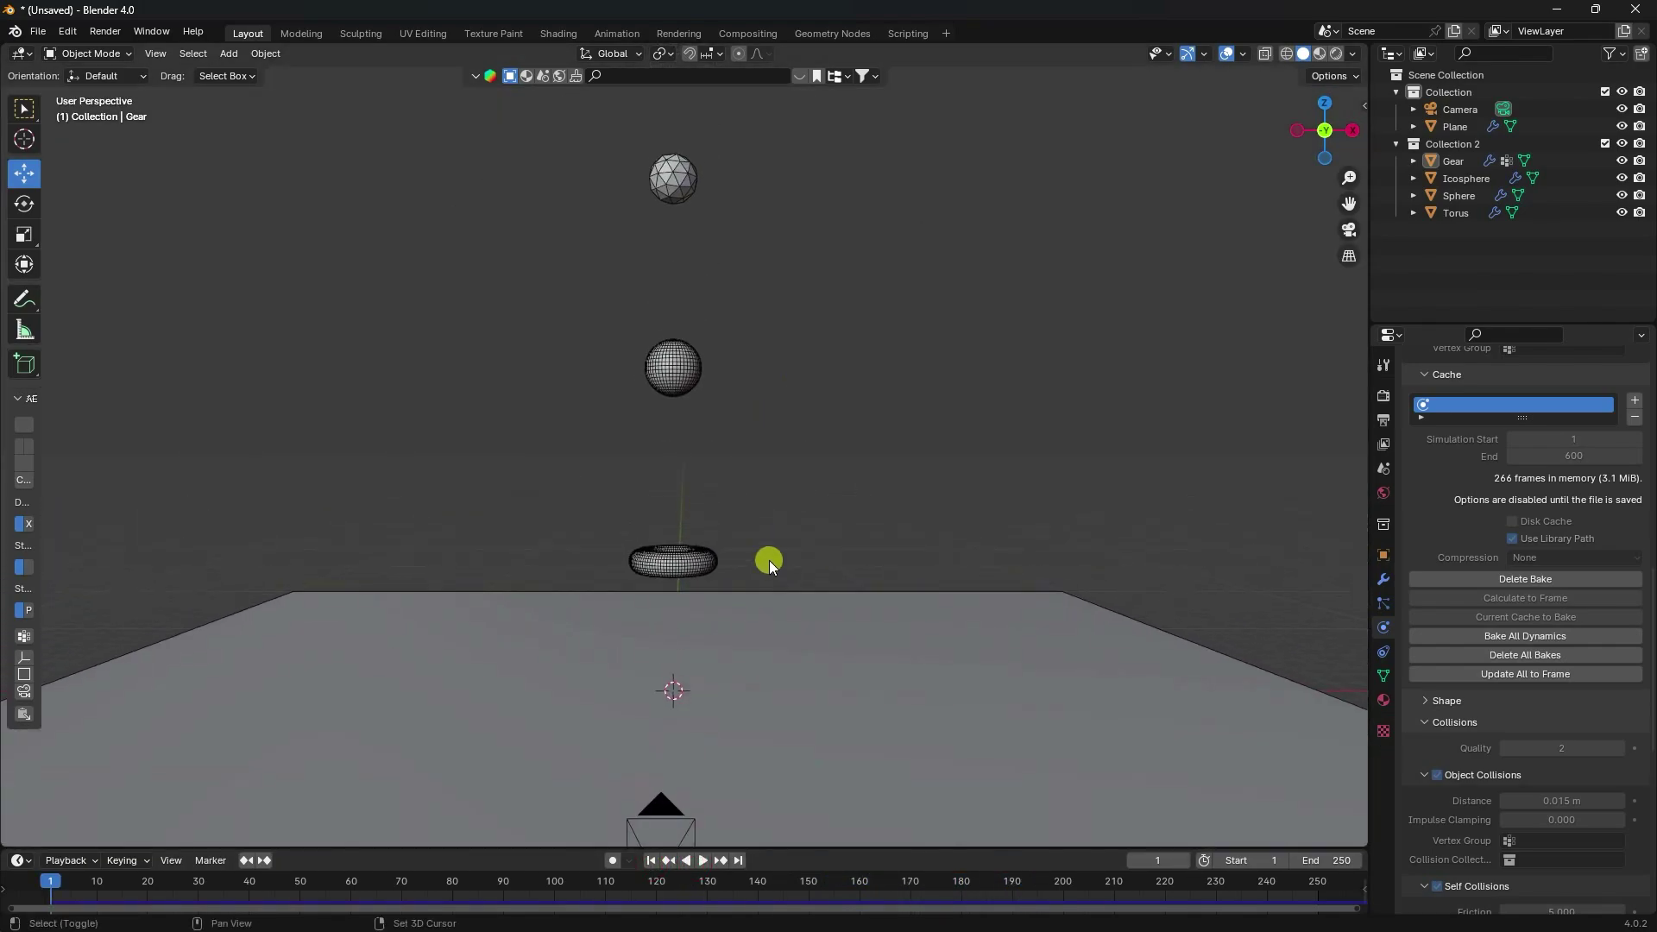
left_click(46, 34)
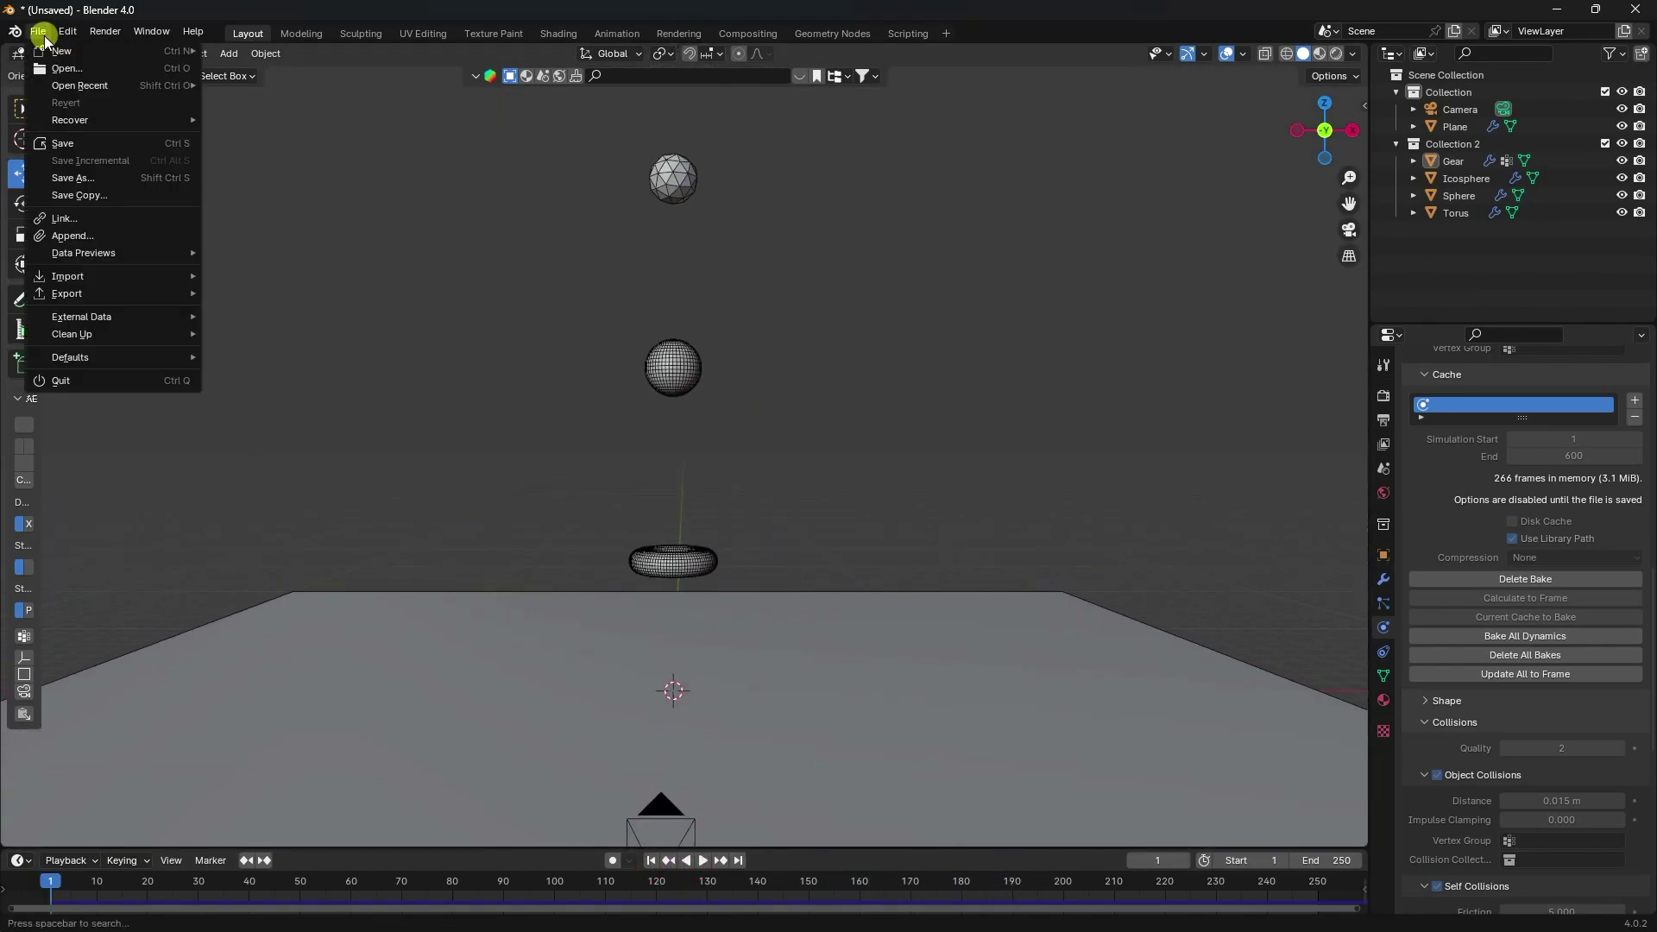
left_click(85, 237)
left_click(405, 325)
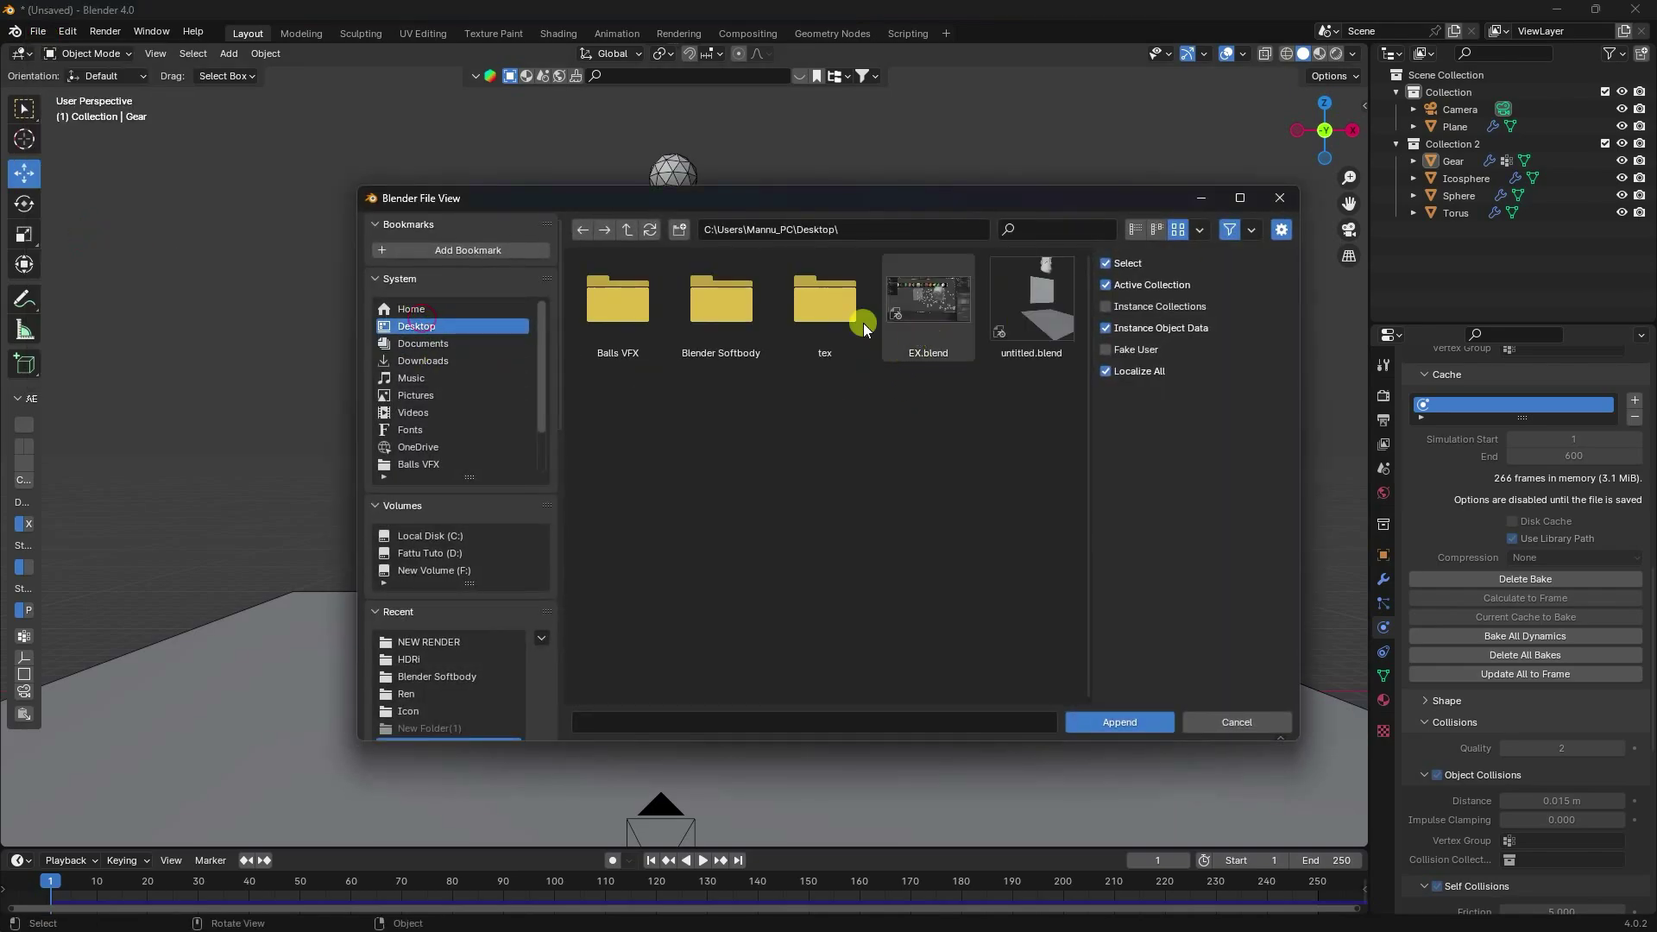
double_click(748, 327)
left_click(917, 419)
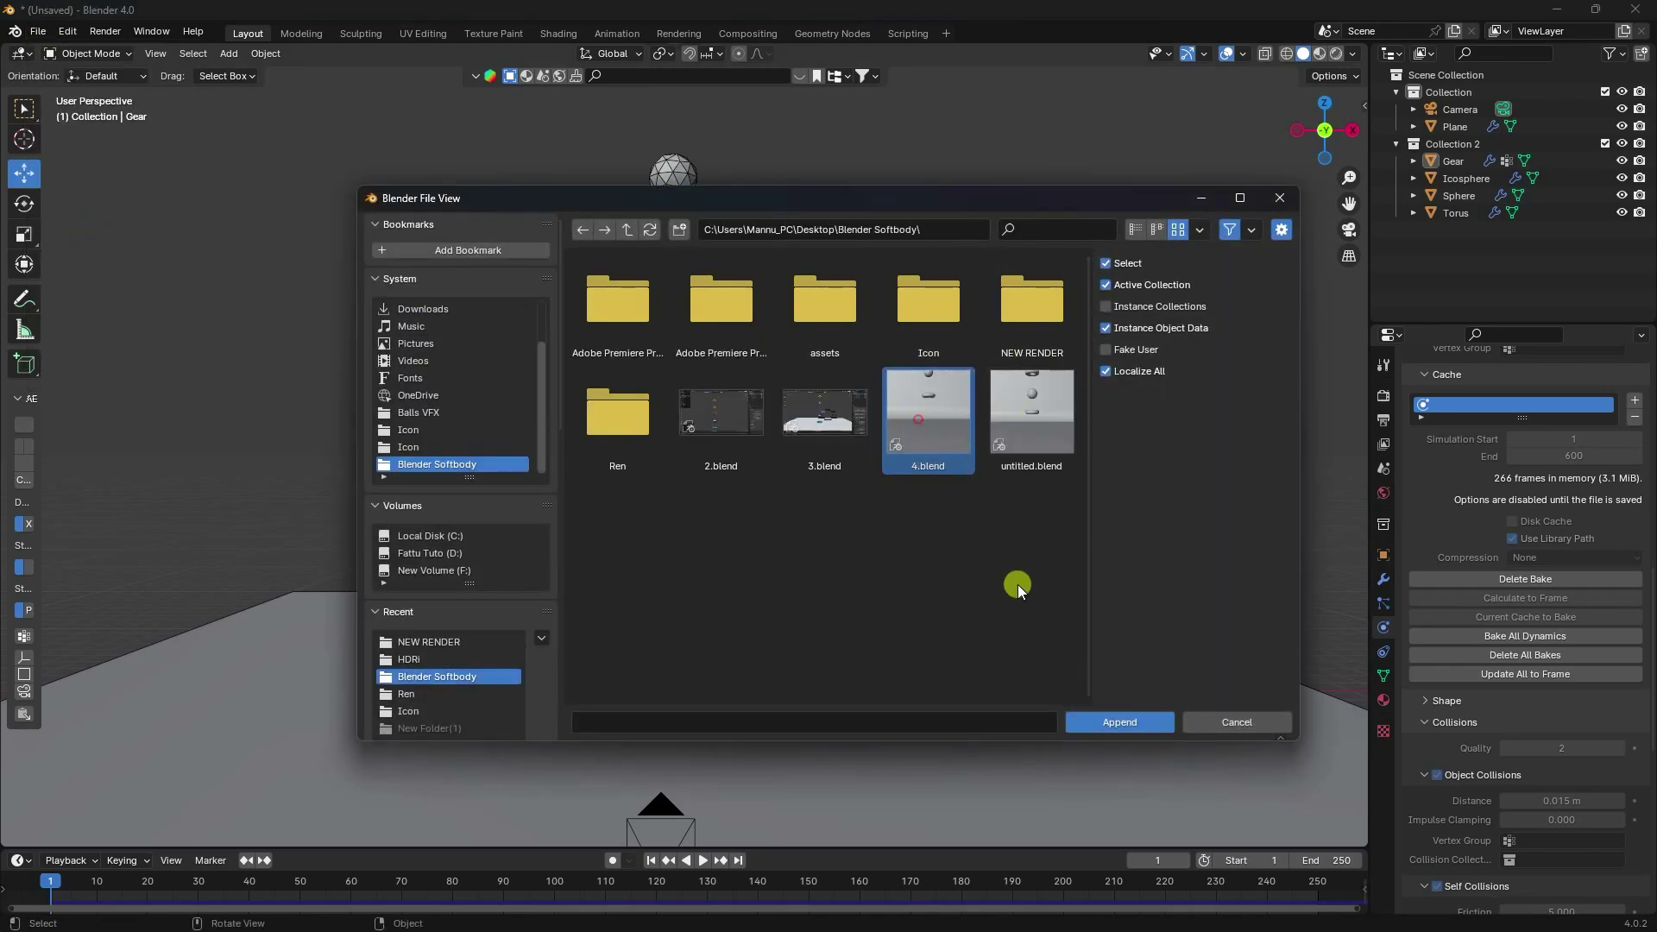
left_click(1108, 730)
double_click(743, 417)
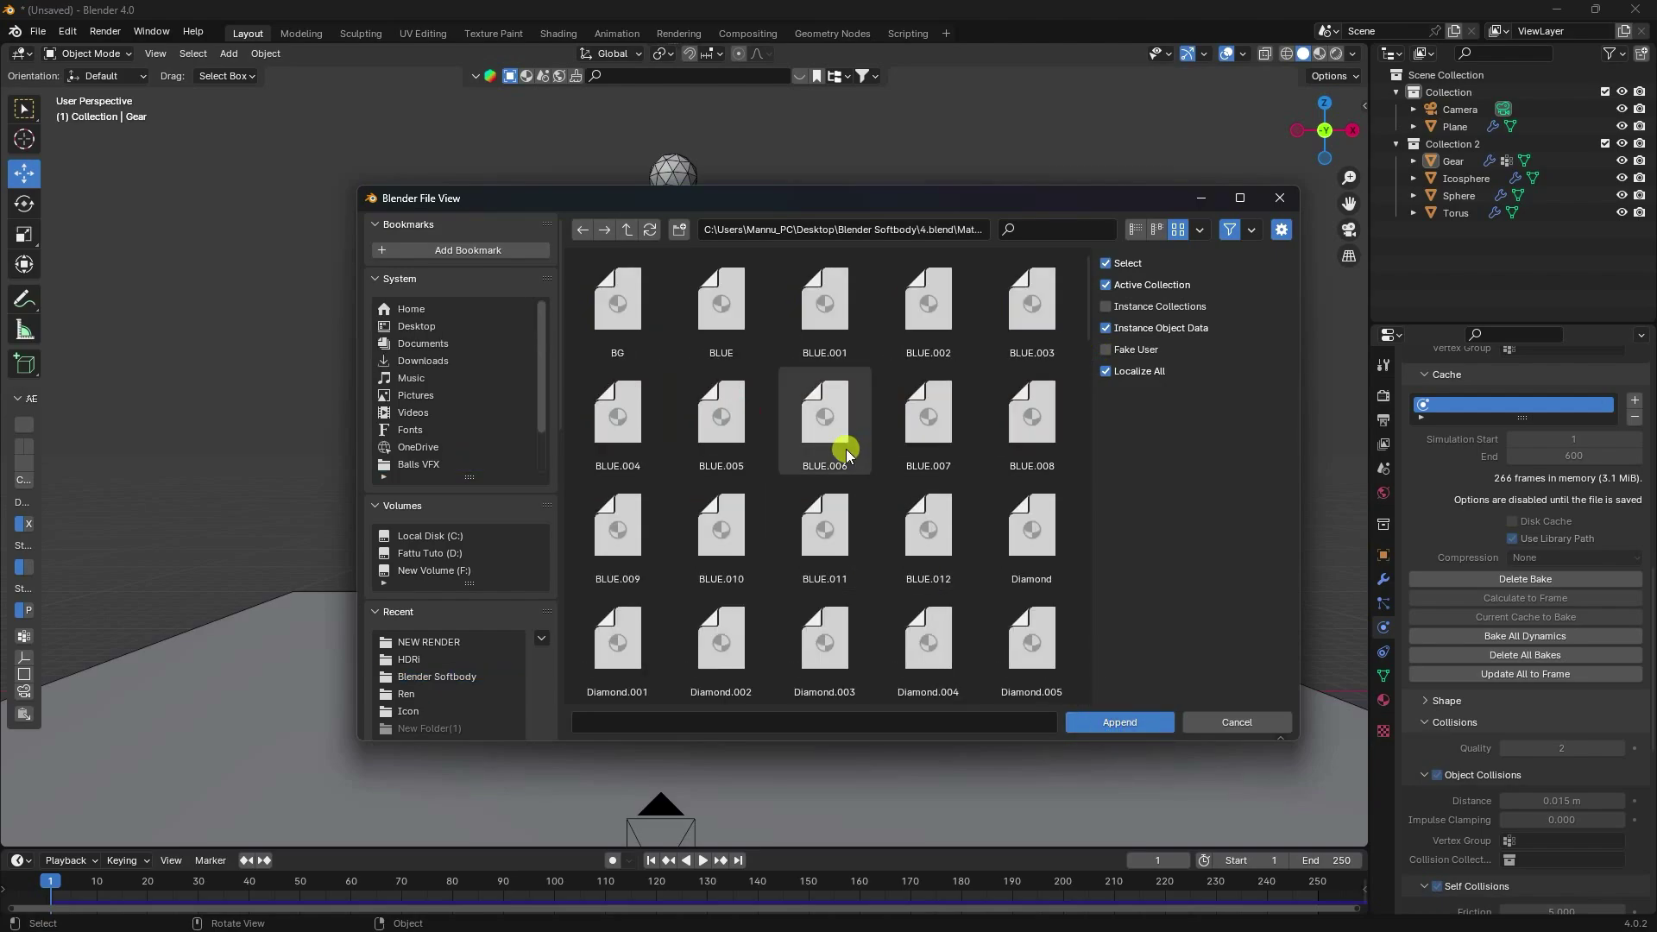
key("a")
left_click(1115, 721)
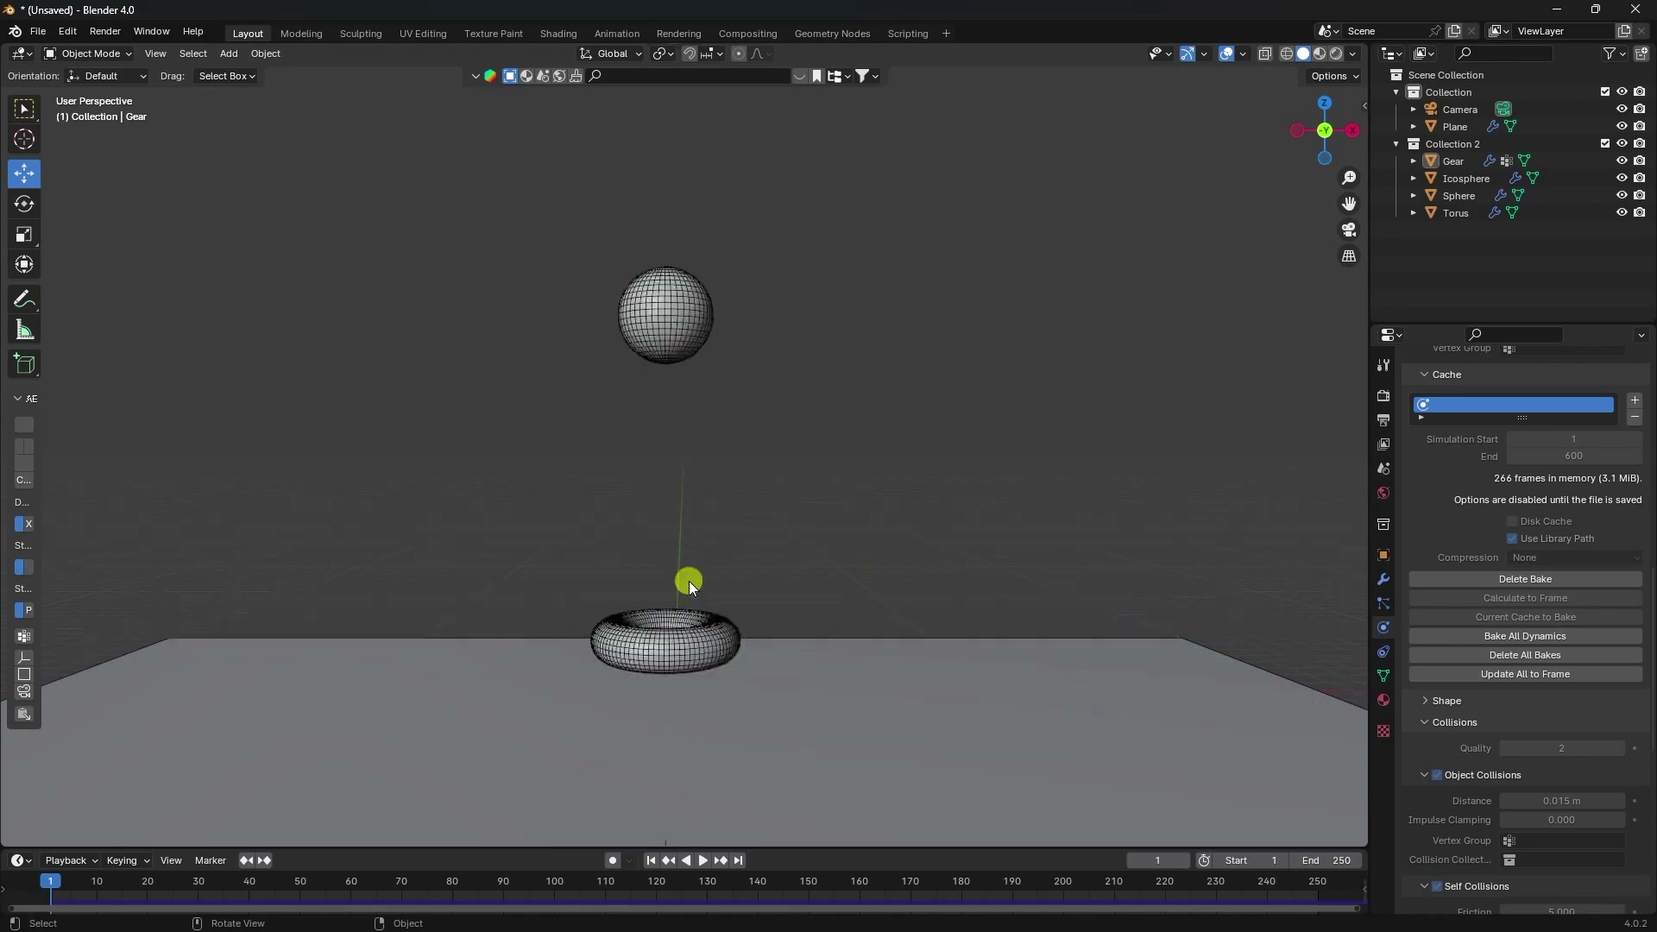
Step: Assign the appended BLUE material to the torus
scroll(689, 581, "up", 3)
middle_click_drag(687, 596, 768, 355)
scroll(683, 550, "up", 1)
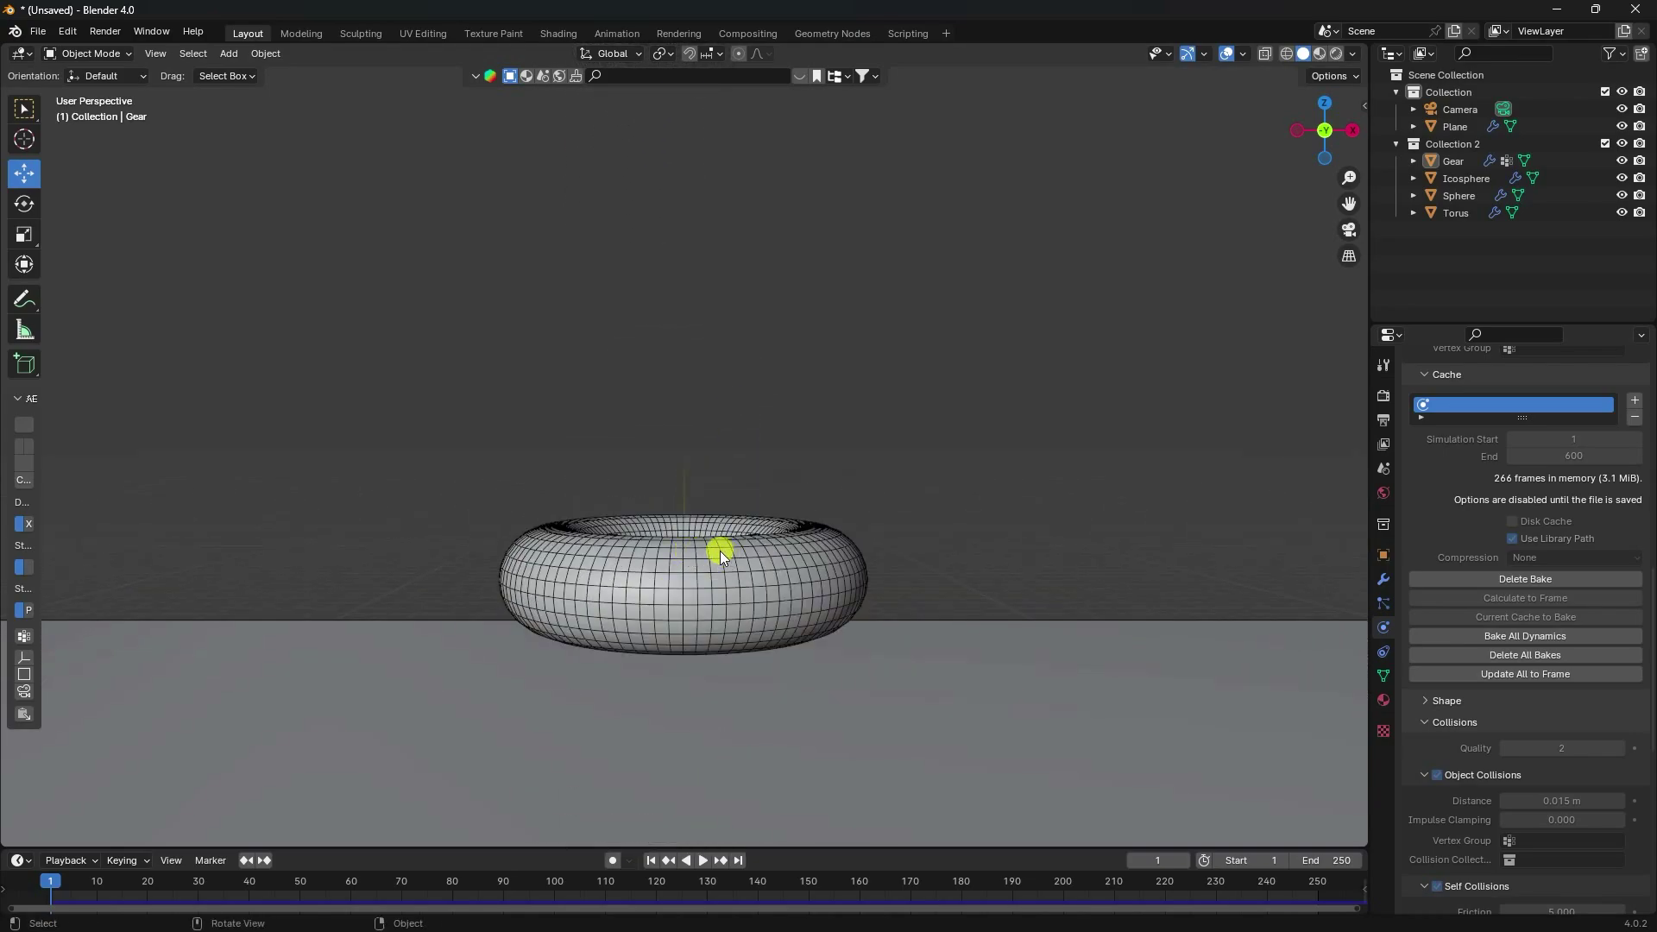
left_click(714, 546)
left_click(1384, 699)
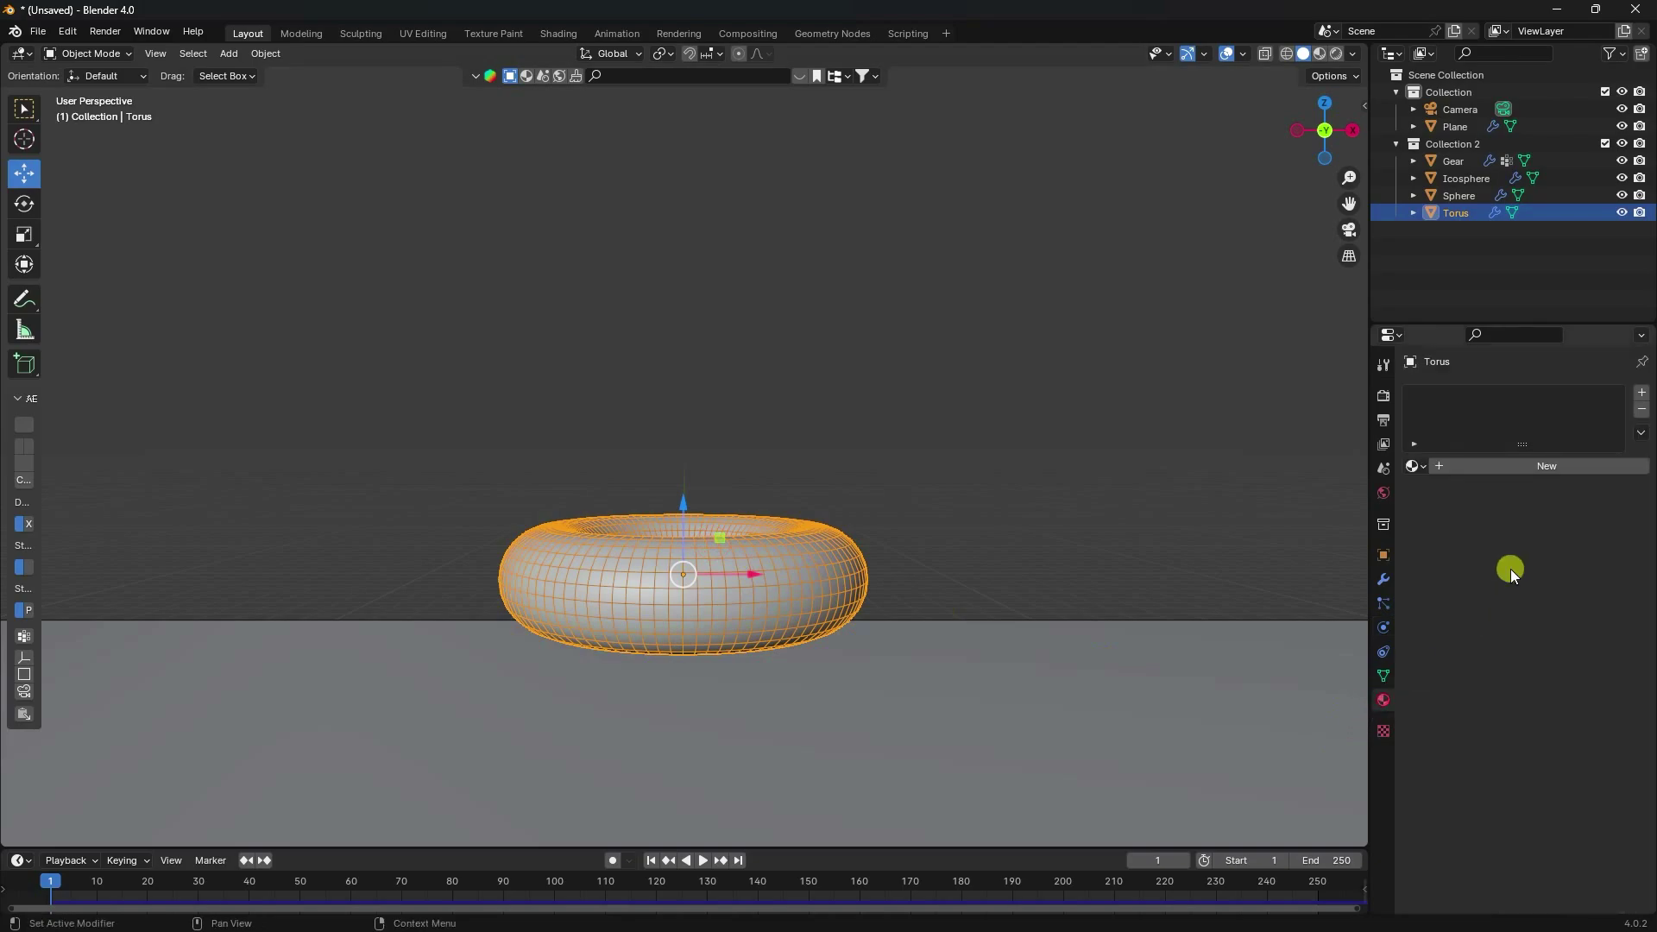
left_click(1412, 469)
left_click(1453, 510)
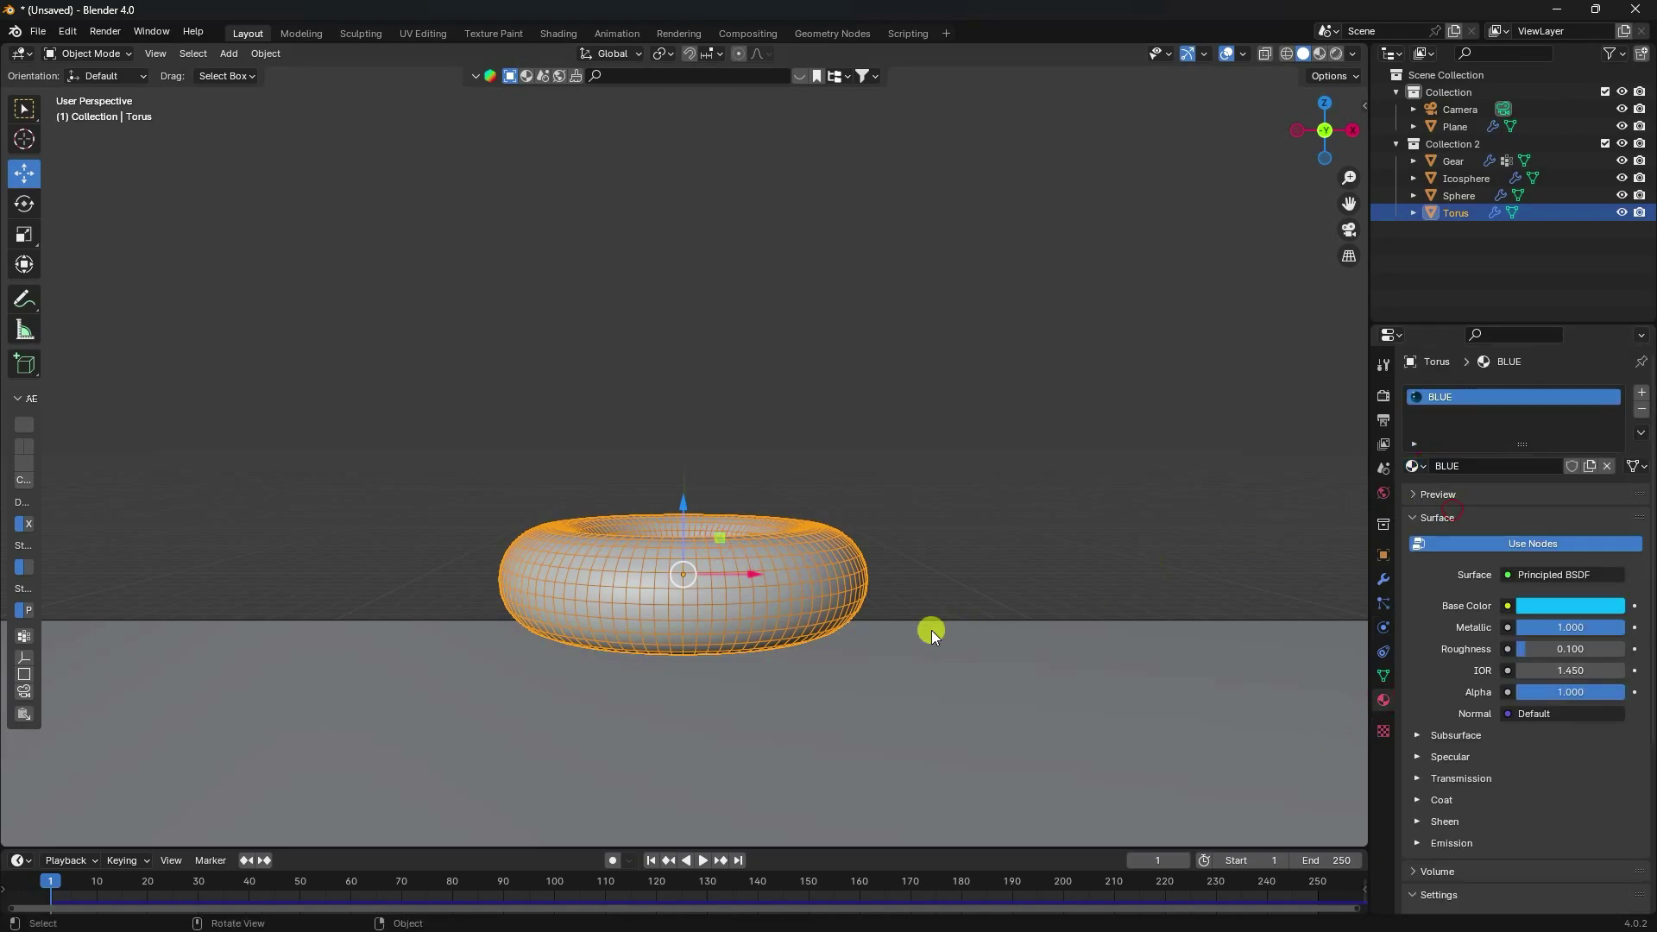
Step: Assign the appended Marbel Pink material to the sphere
middle_click_drag(930, 630, 717, 521)
left_click(723, 561)
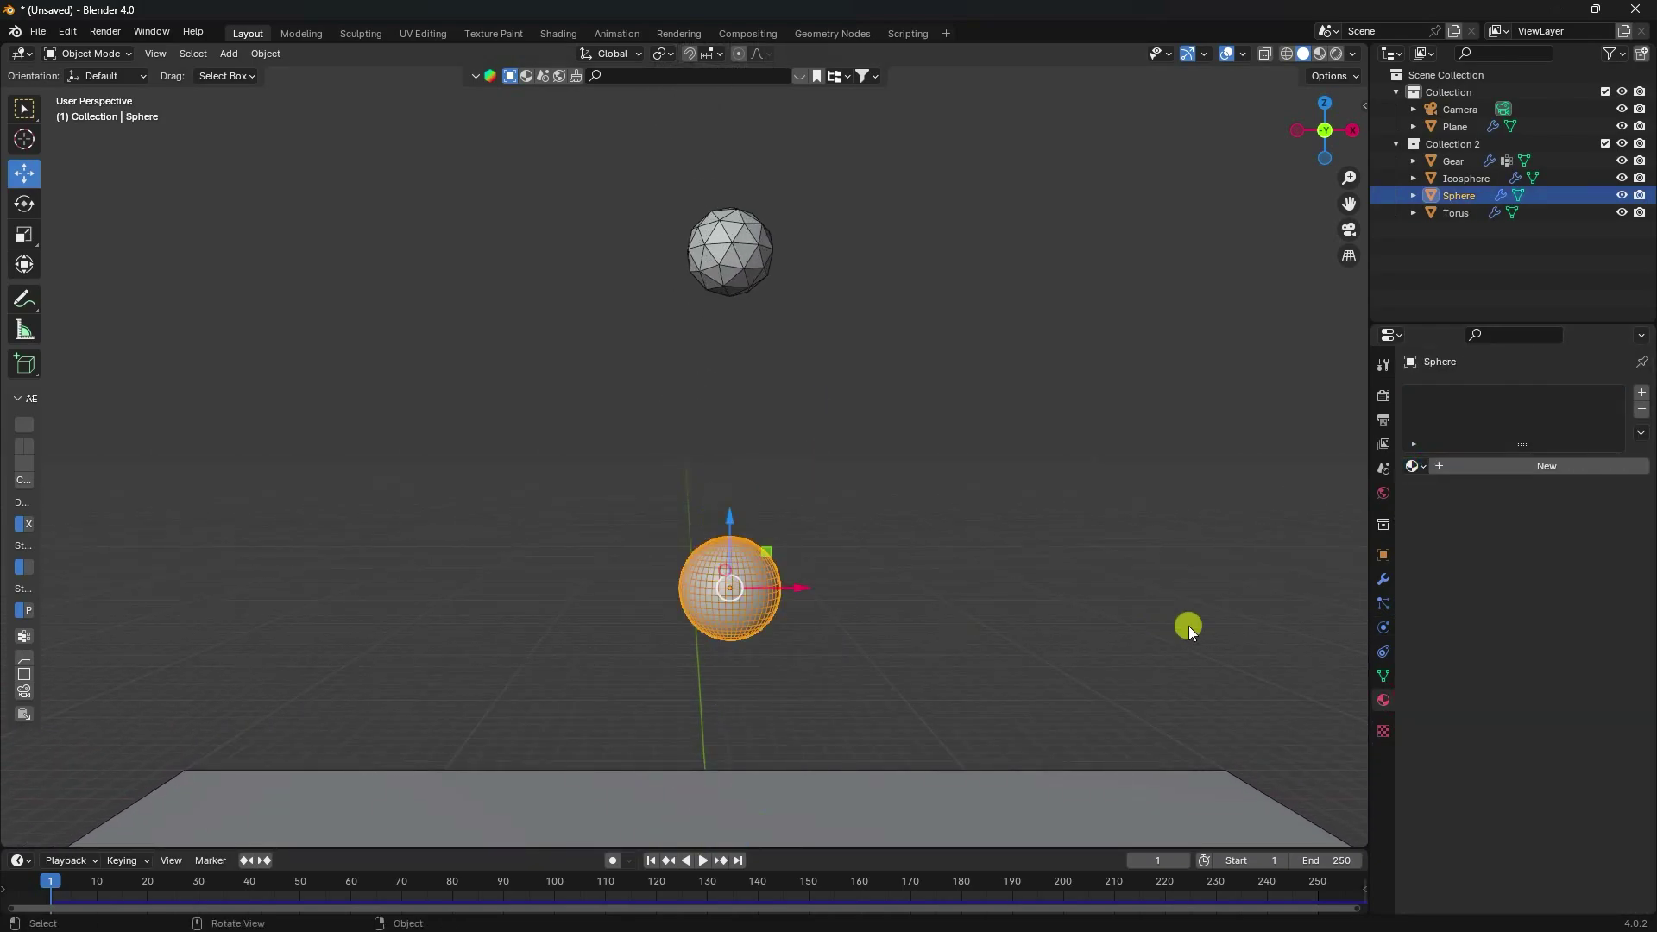
left_click(1420, 469)
scroll(1459, 565, "down", 5)
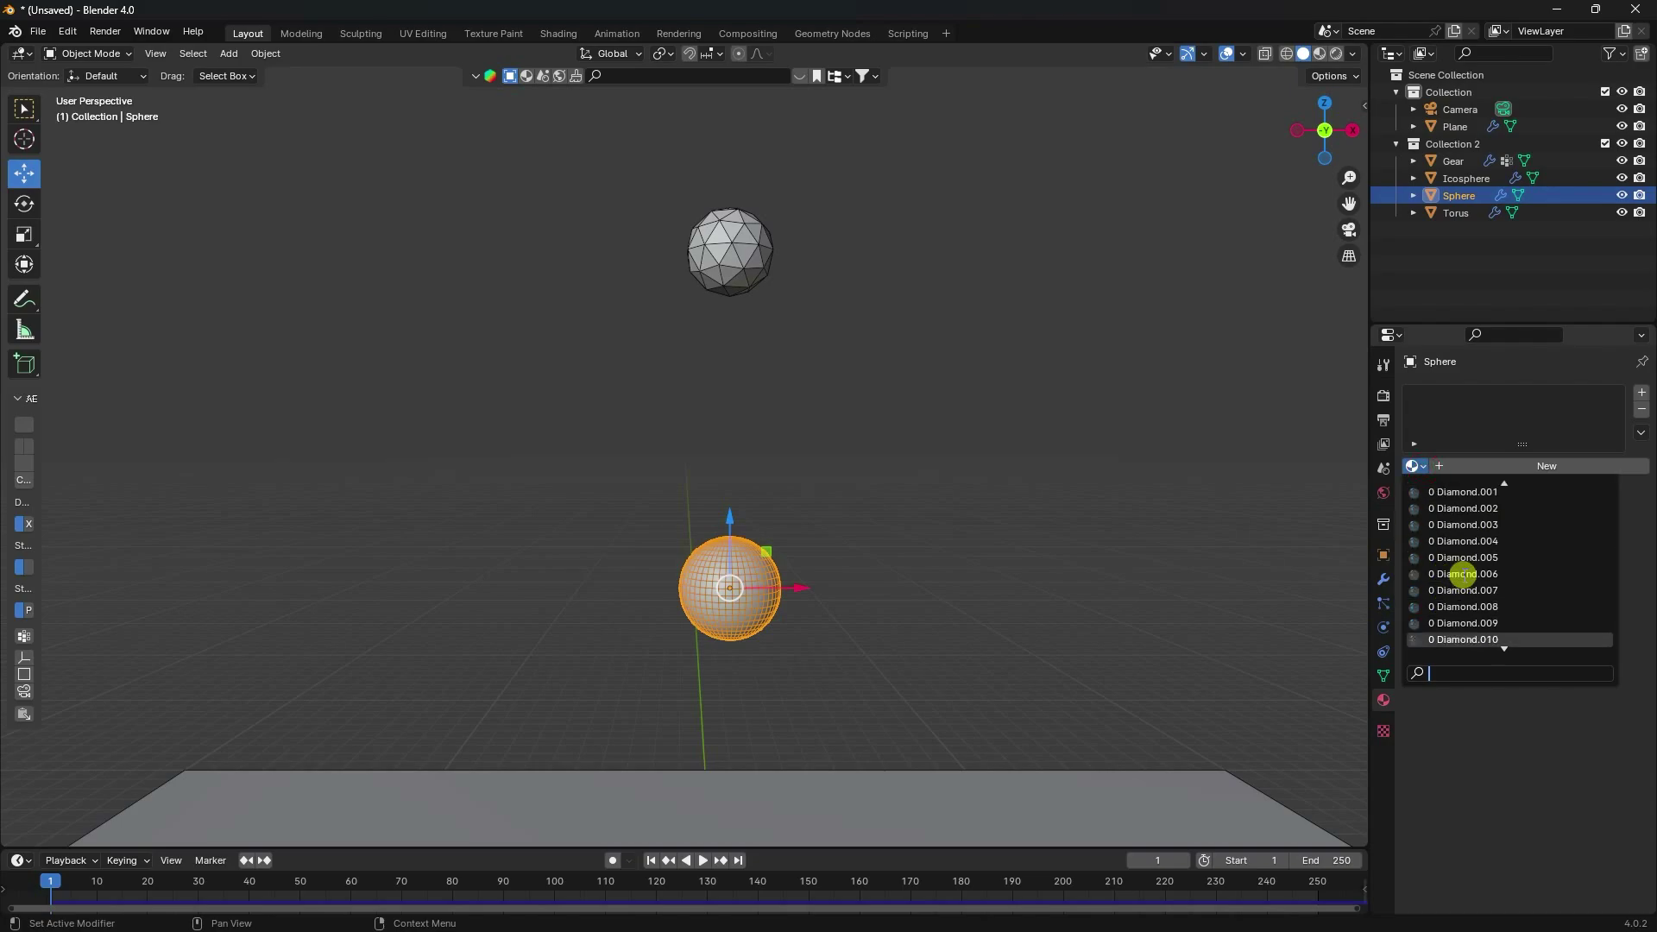
scroll(1461, 574, "down", 10)
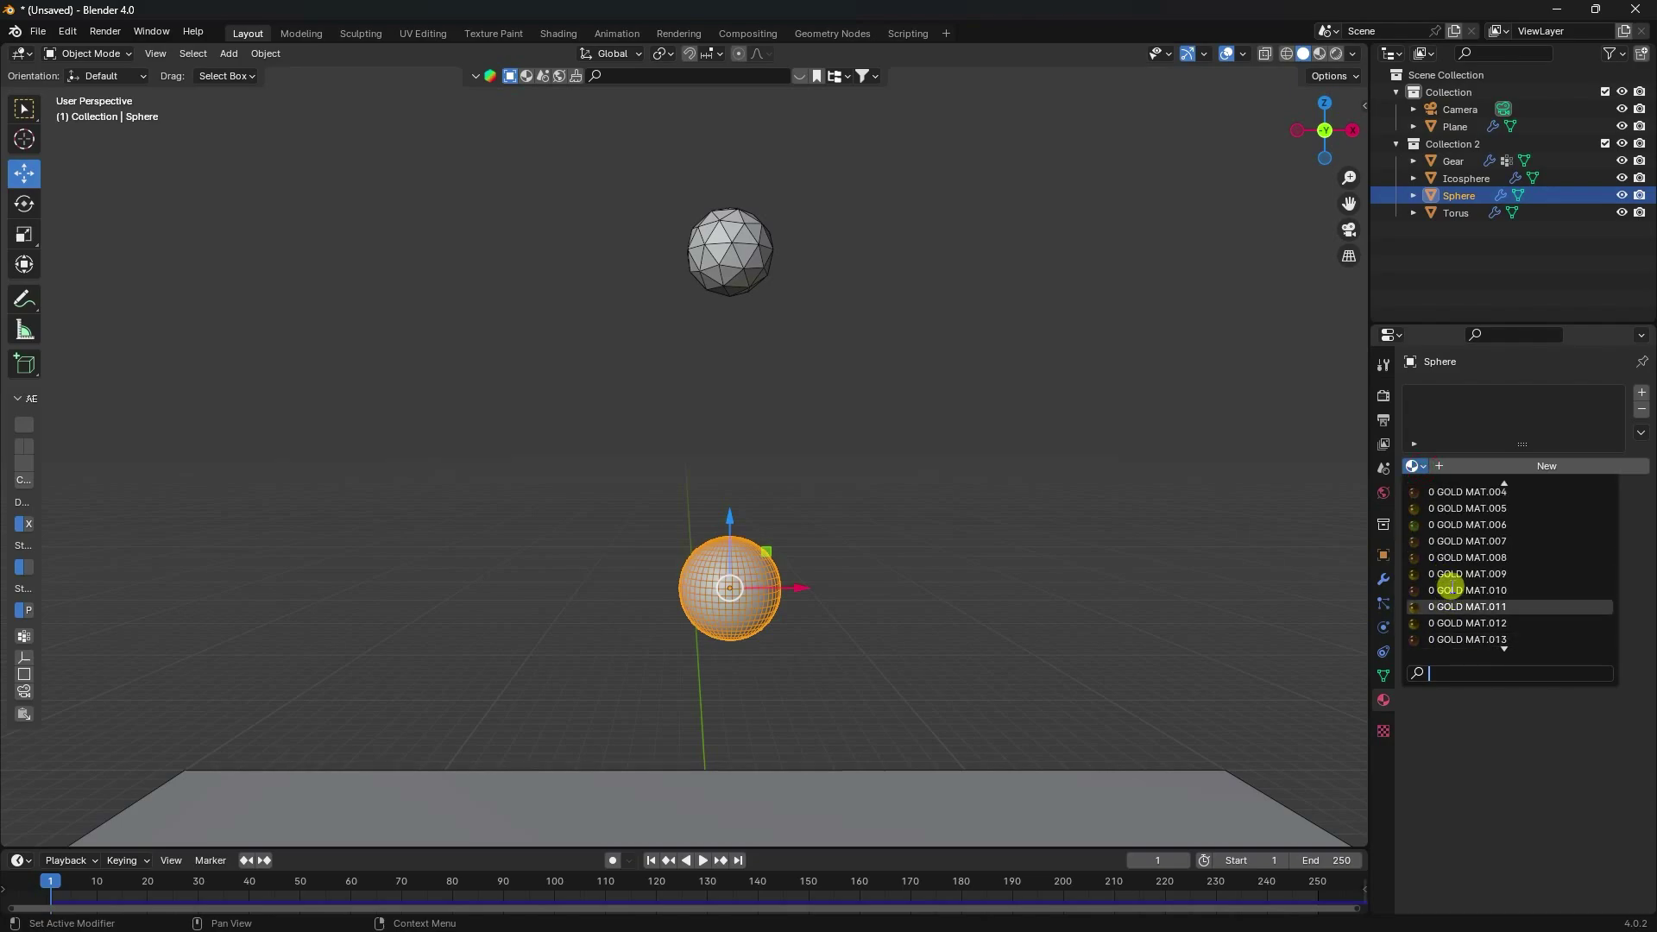
scroll(1454, 583, "down", 2)
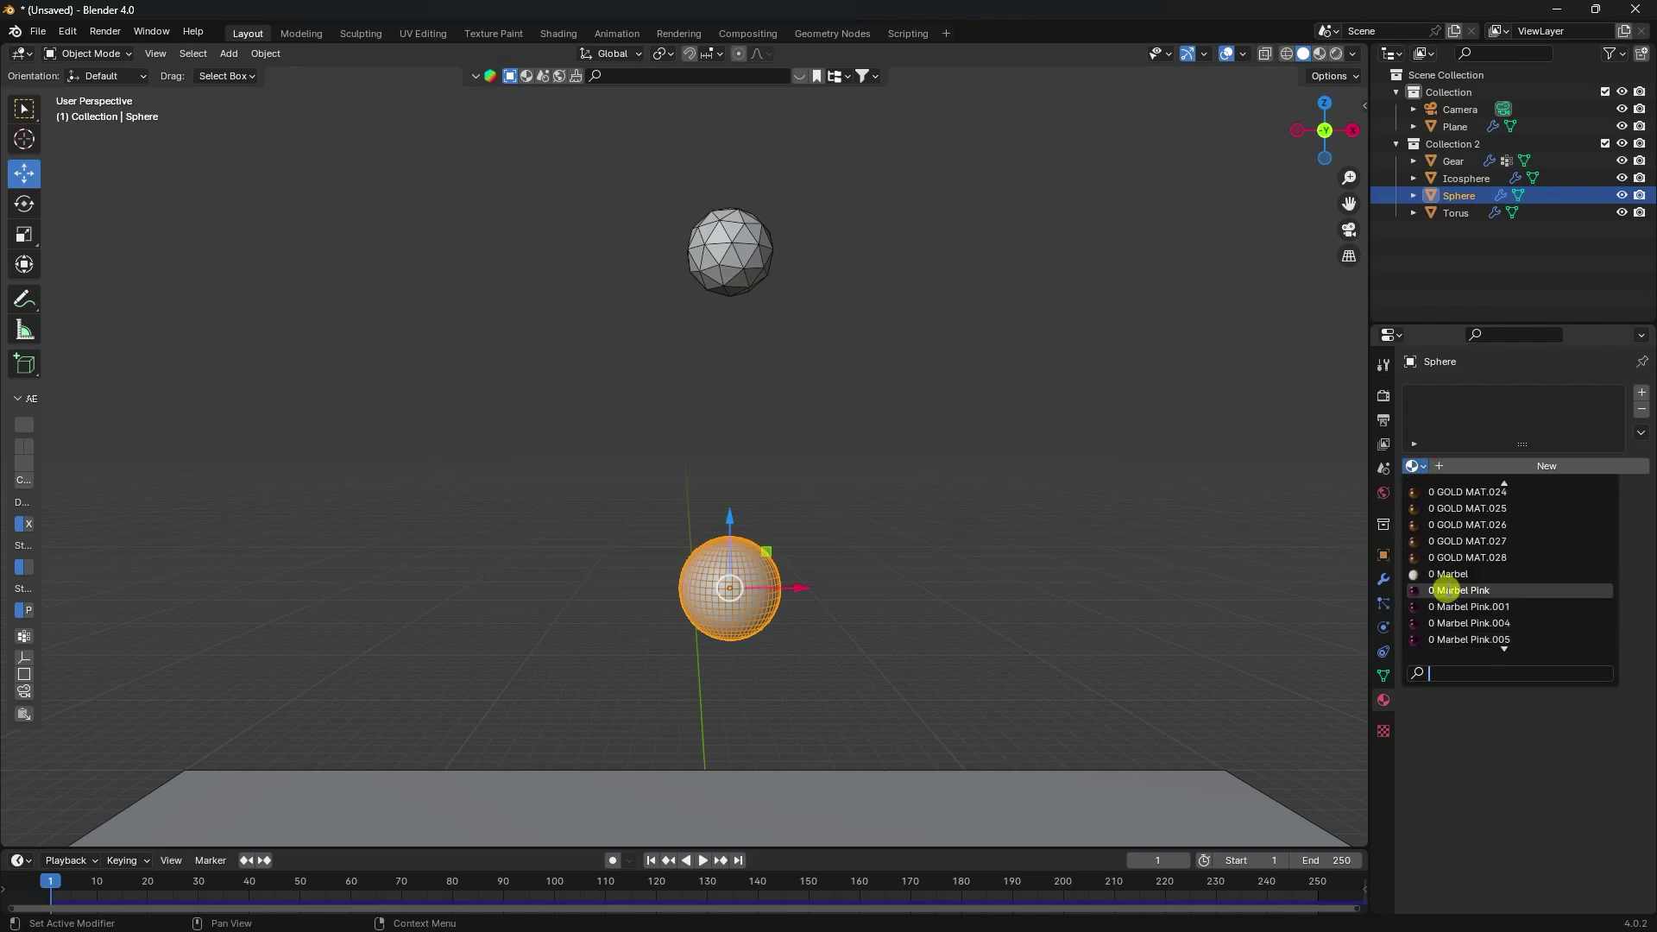
left_click(1444, 585)
Step: Assign the appended Diamond material to the icosphere
left_click(753, 235)
scroll(747, 232, "up", 3)
middle_click_drag(747, 232, 728, 727, "shift")
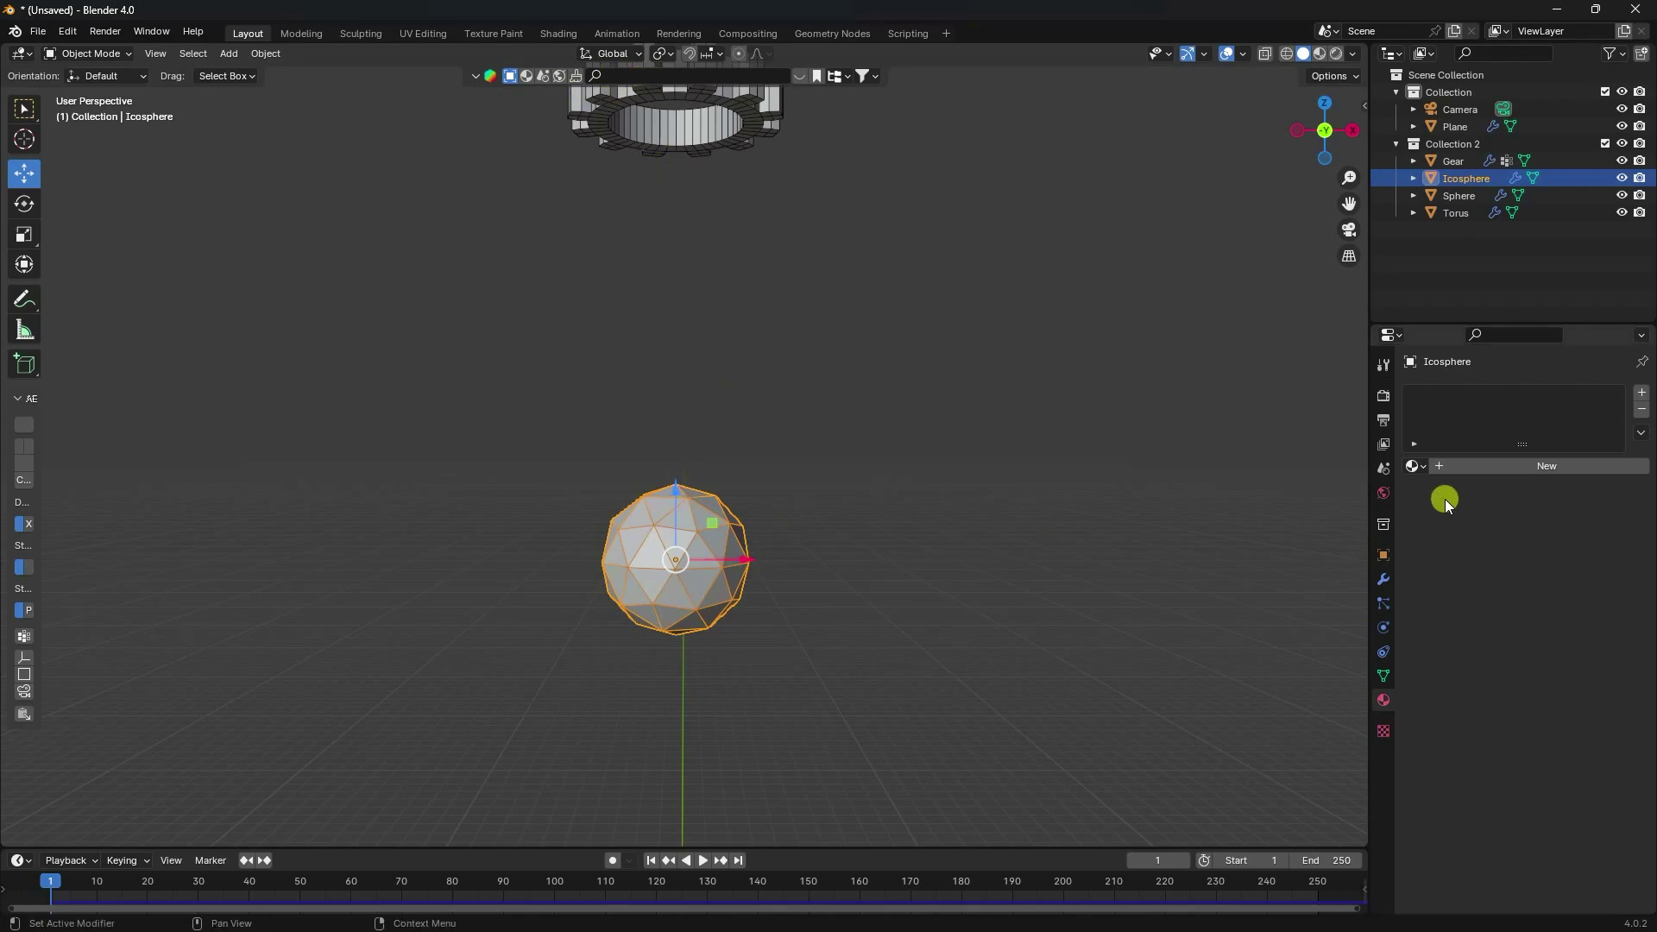
left_click(1417, 466)
scroll(1452, 587, "down", 8)
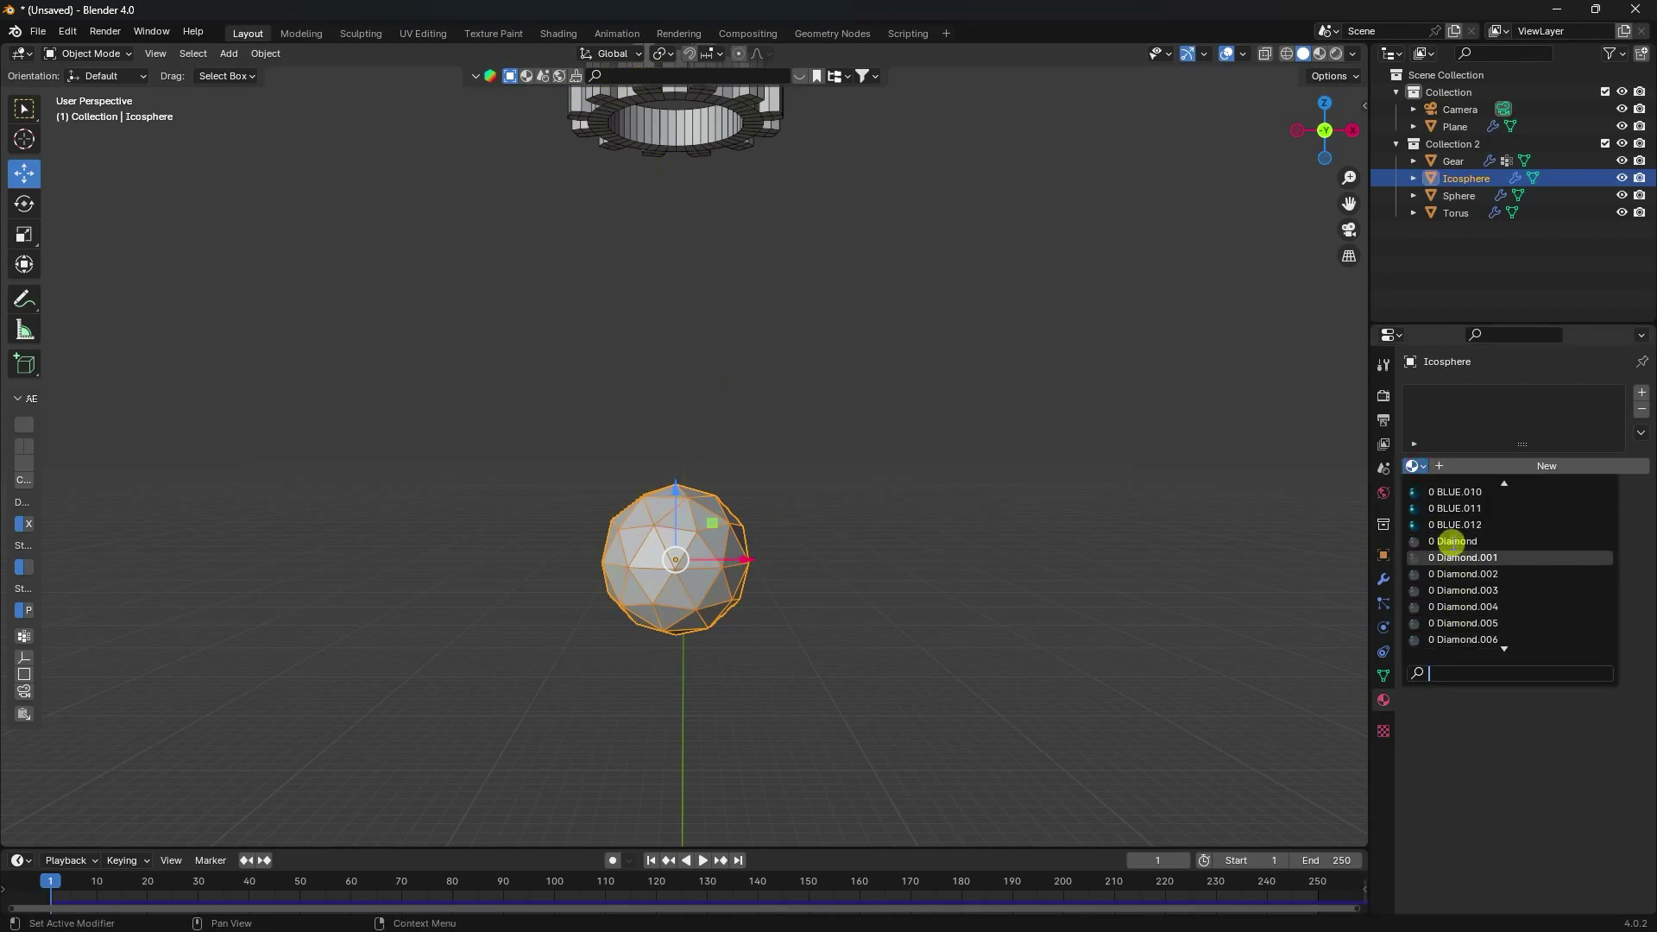
left_click(1448, 540)
Step: Assign the appended GOLD MAT material to the gear
scroll(1081, 444, "up", 2)
scroll(785, 354, "up", 1)
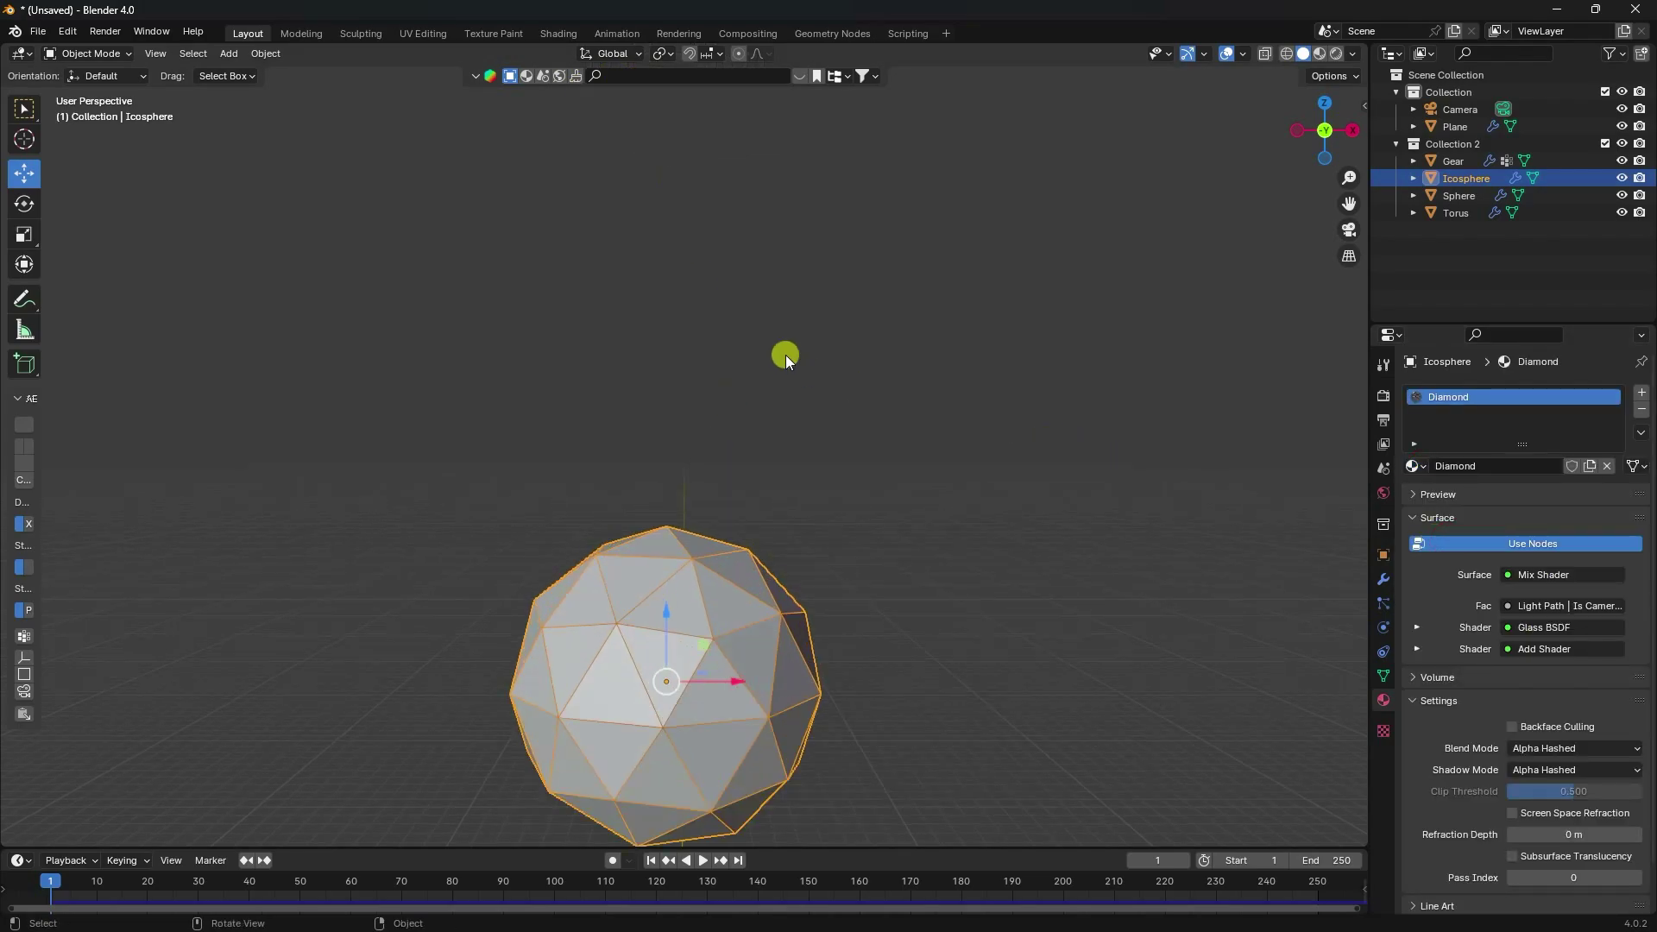
scroll(786, 355, "down", 1)
middle_click_drag(789, 329, 822, 503)
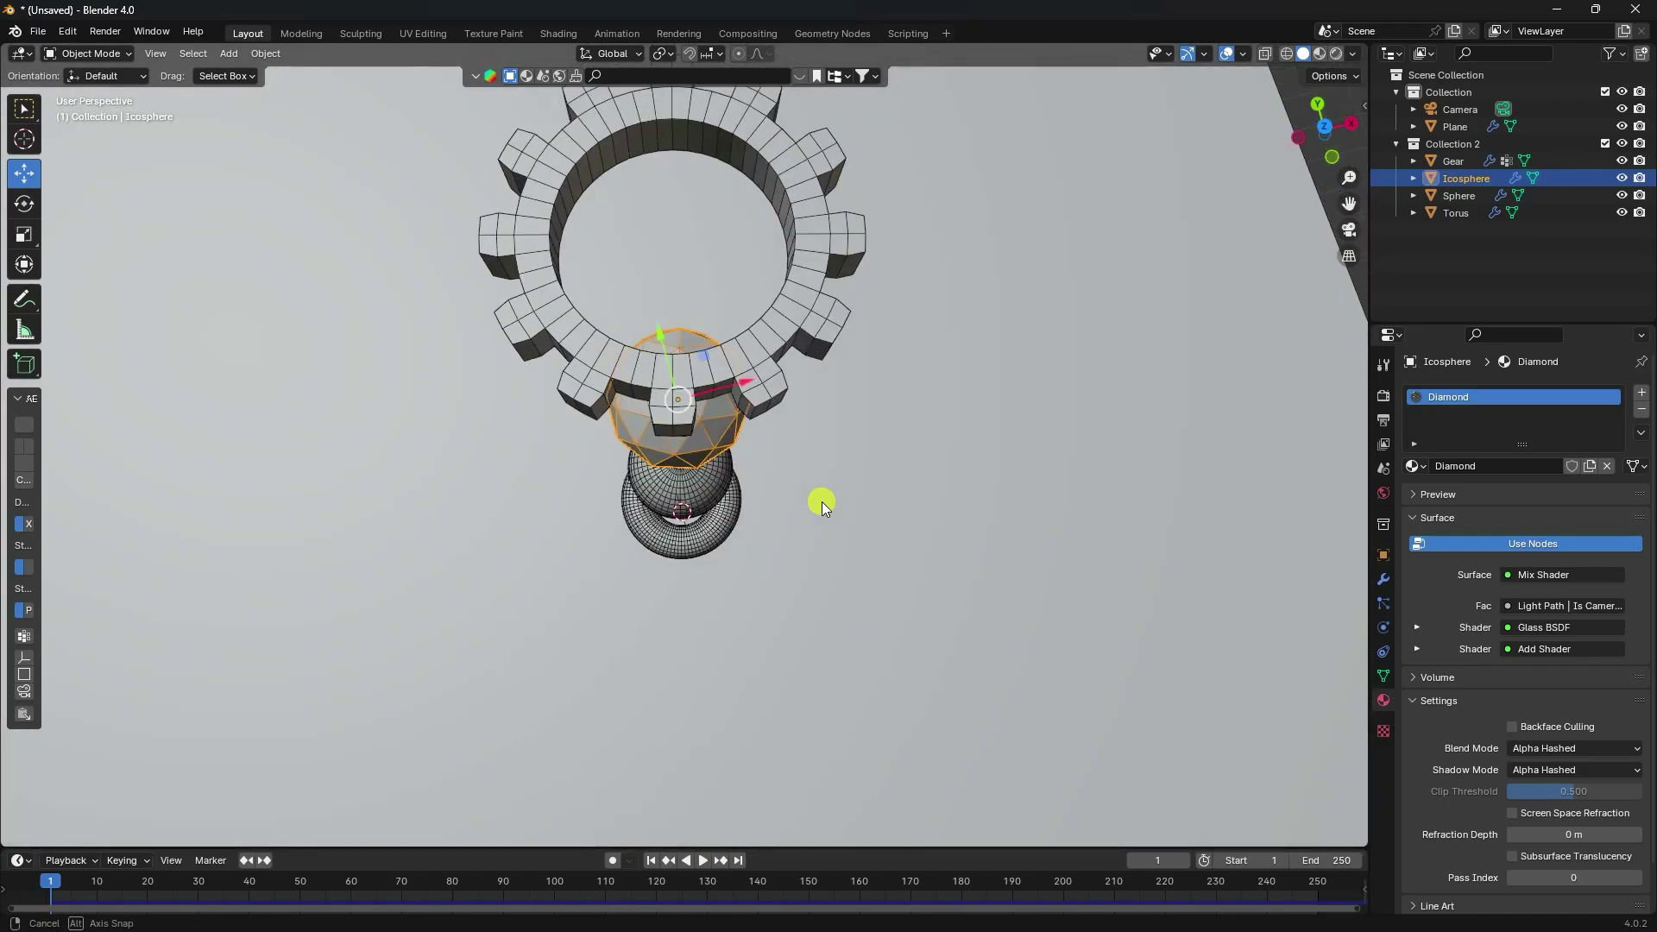
left_click(820, 258)
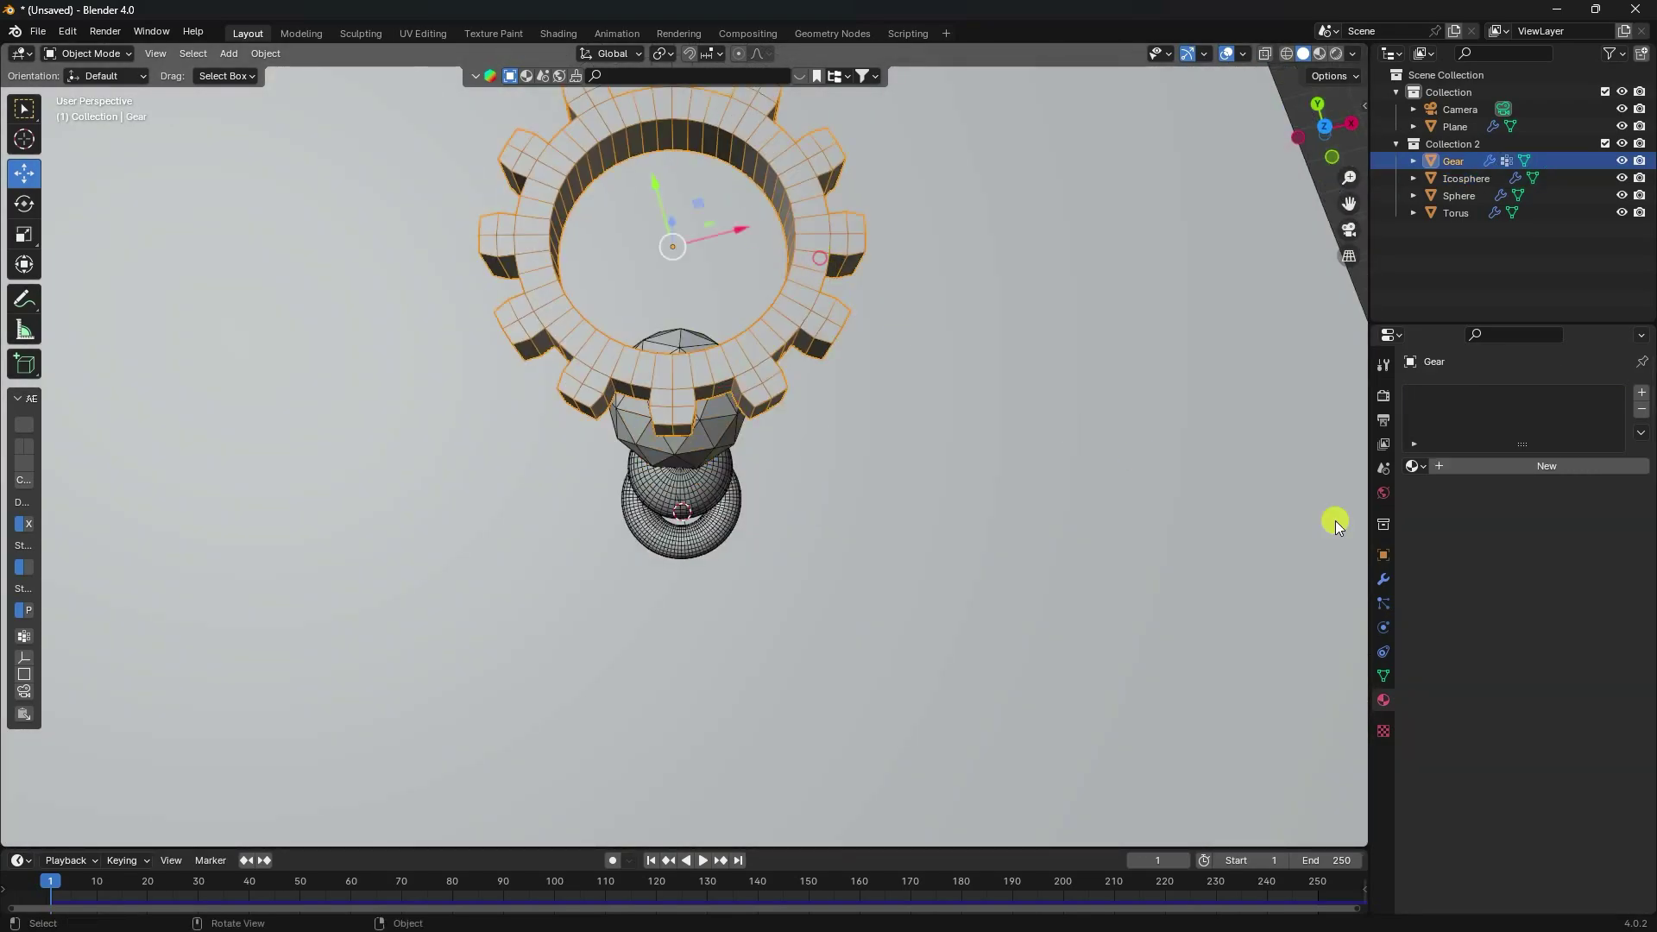
left_click(1429, 474)
scroll(1437, 569, "down", 10)
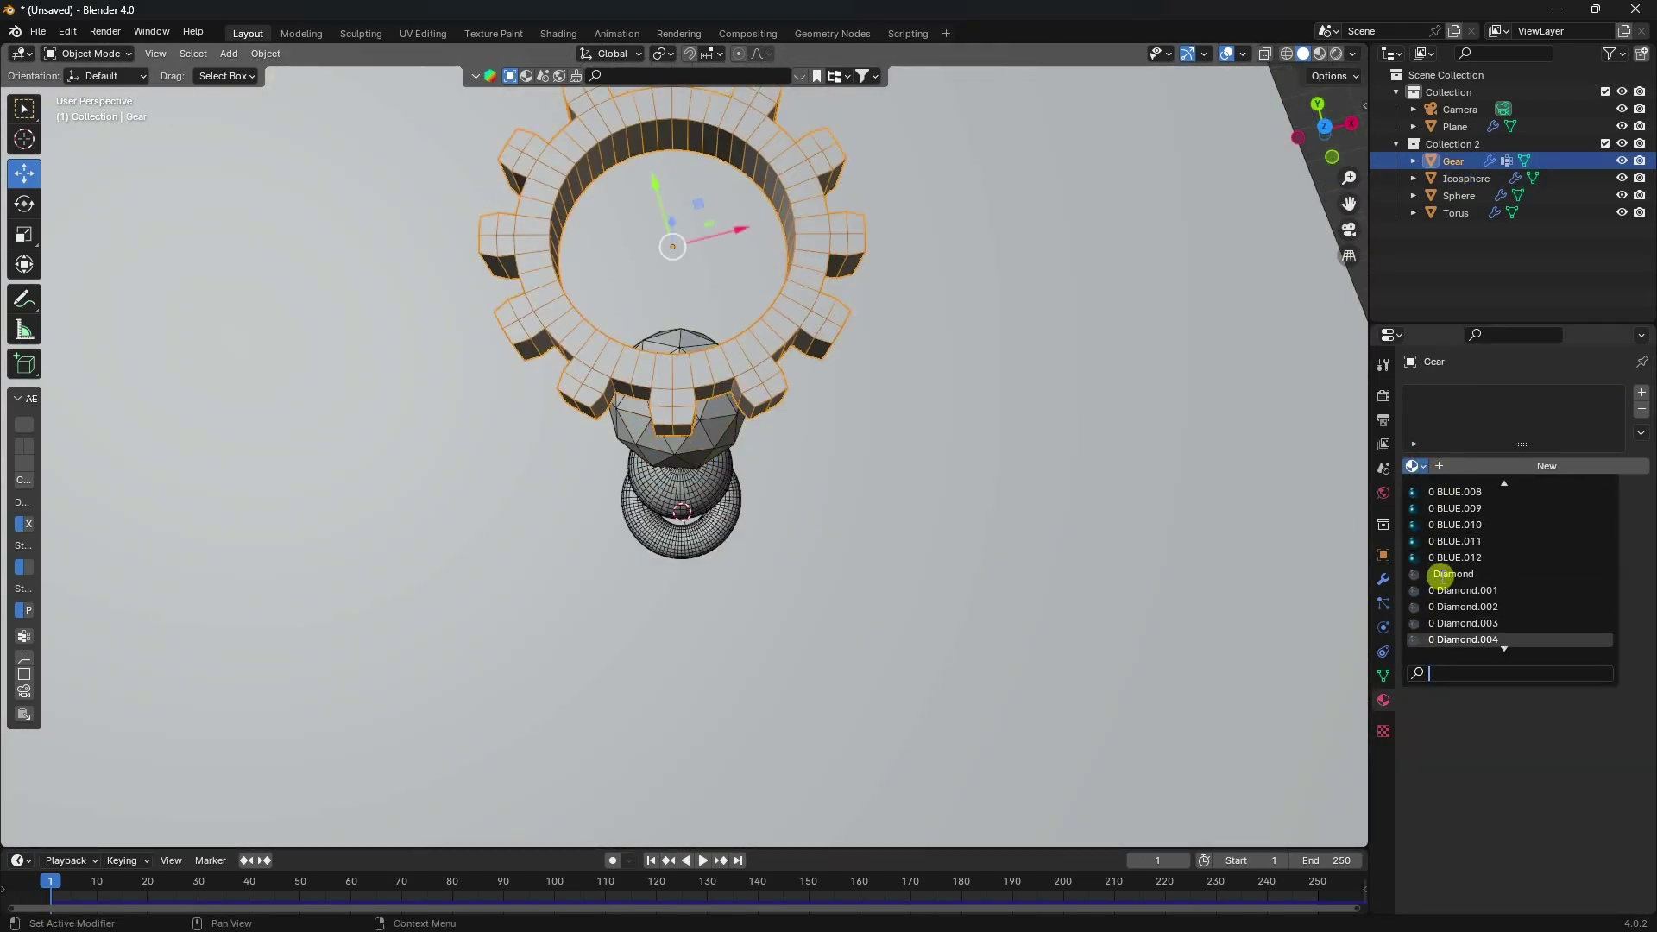
scroll(1449, 556, "down", 5)
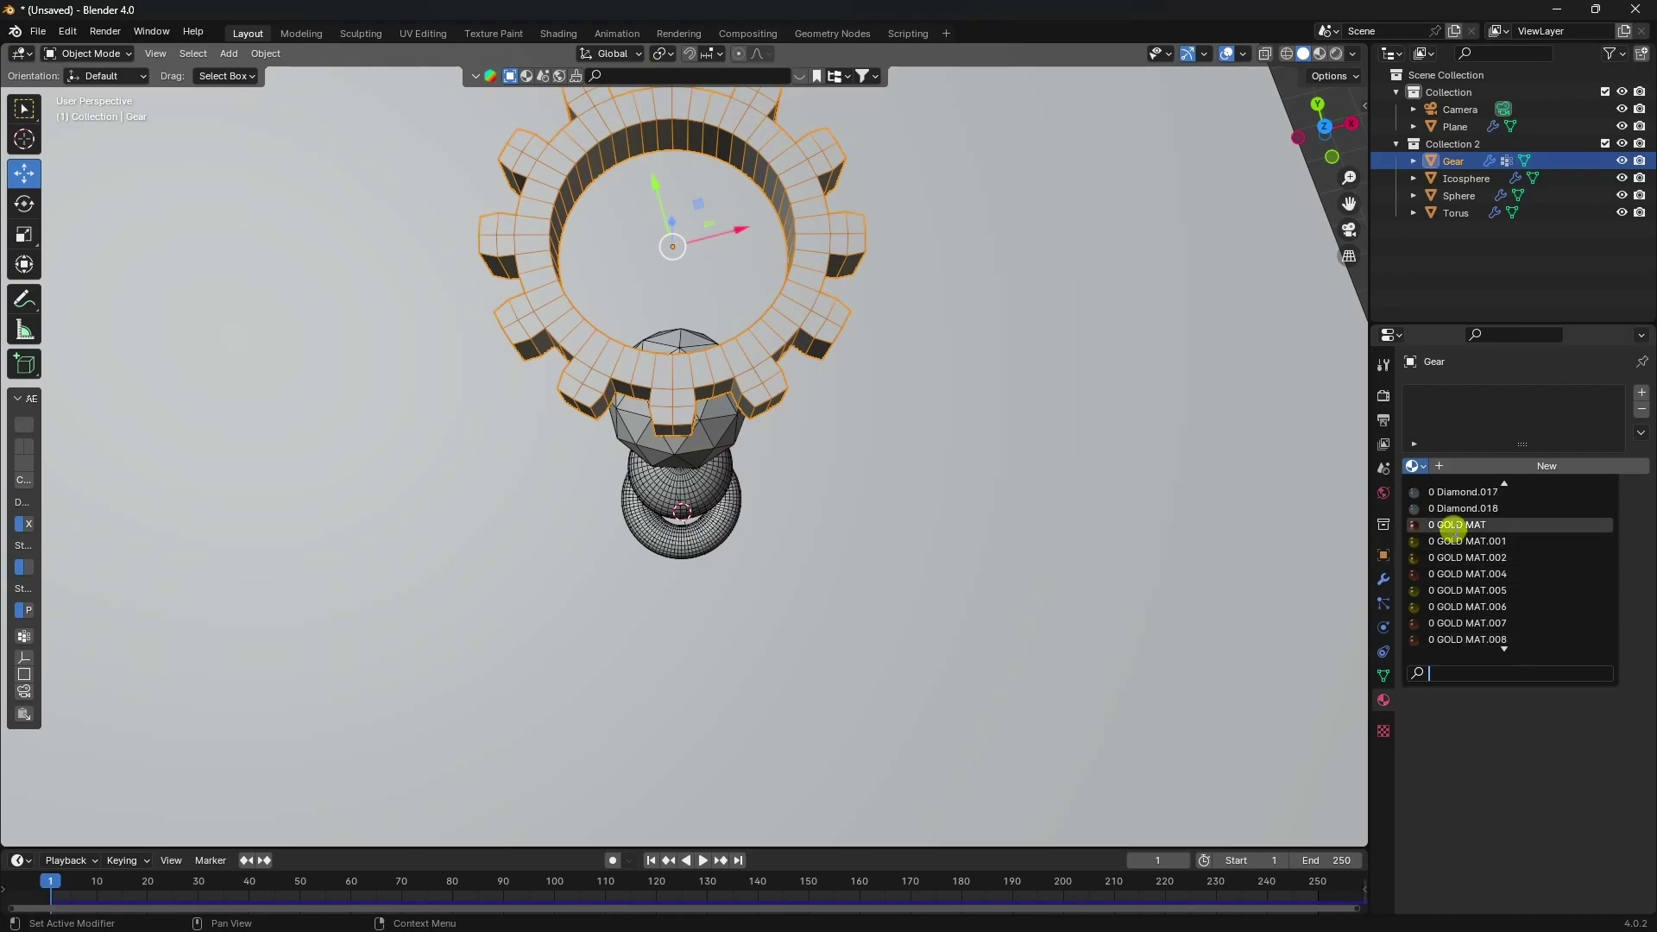
left_click(1451, 528)
Step: Assign the appended BG material to the floor plane and view the scene through the camera
left_click(1000, 580)
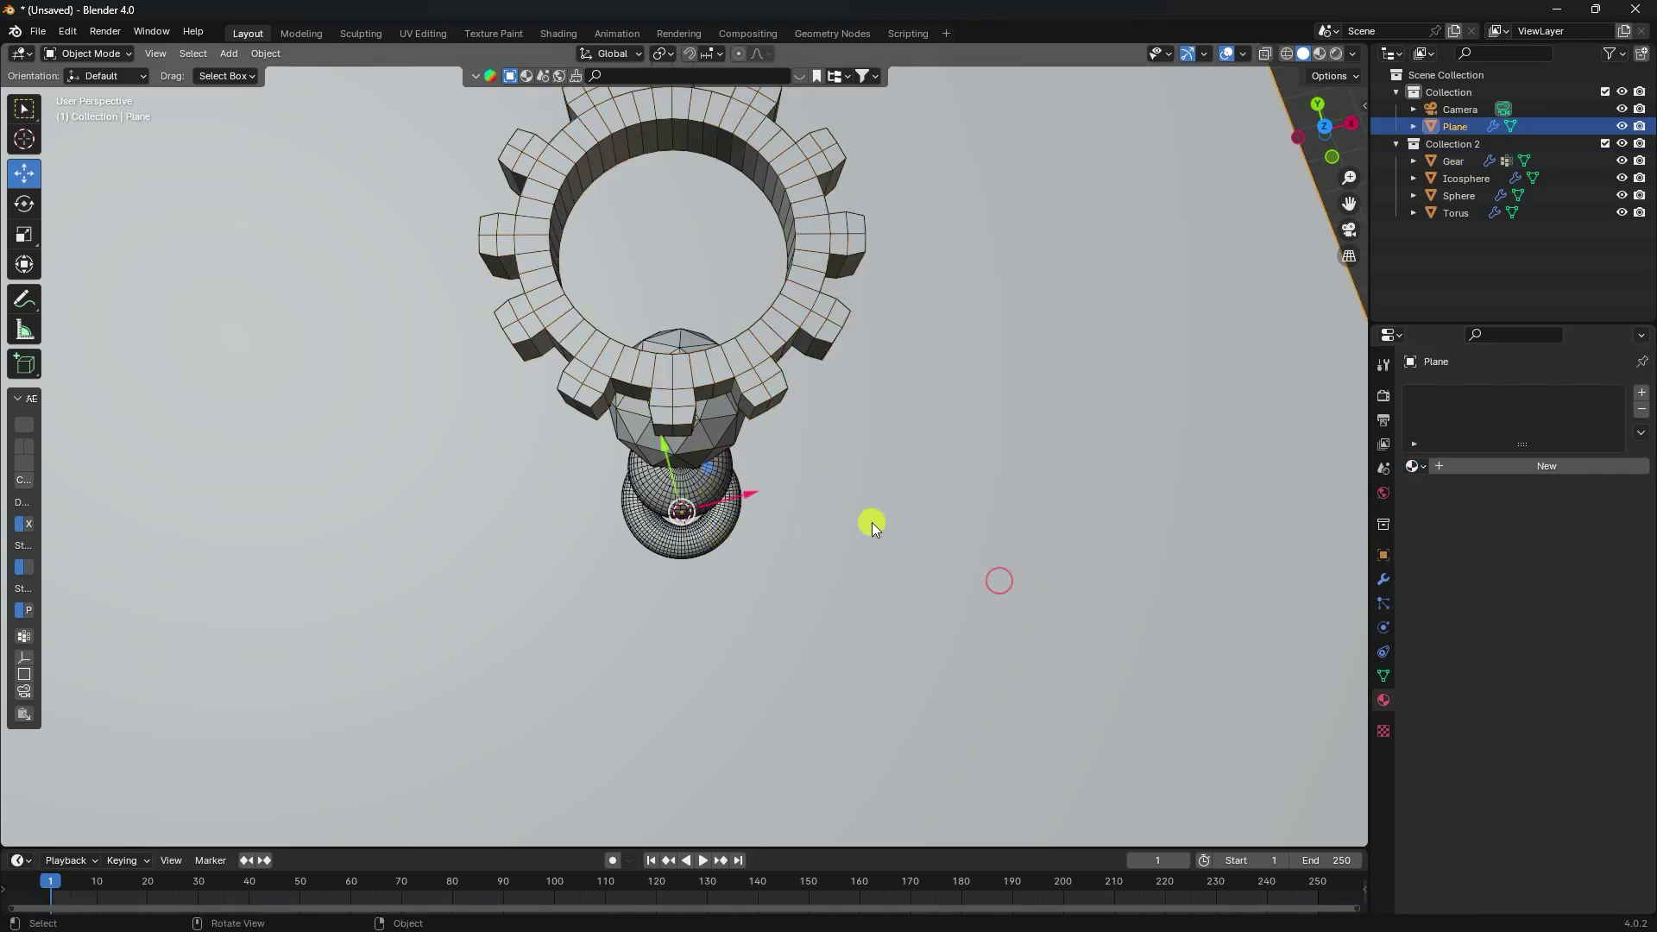
key("KP_0")
left_click(1417, 467)
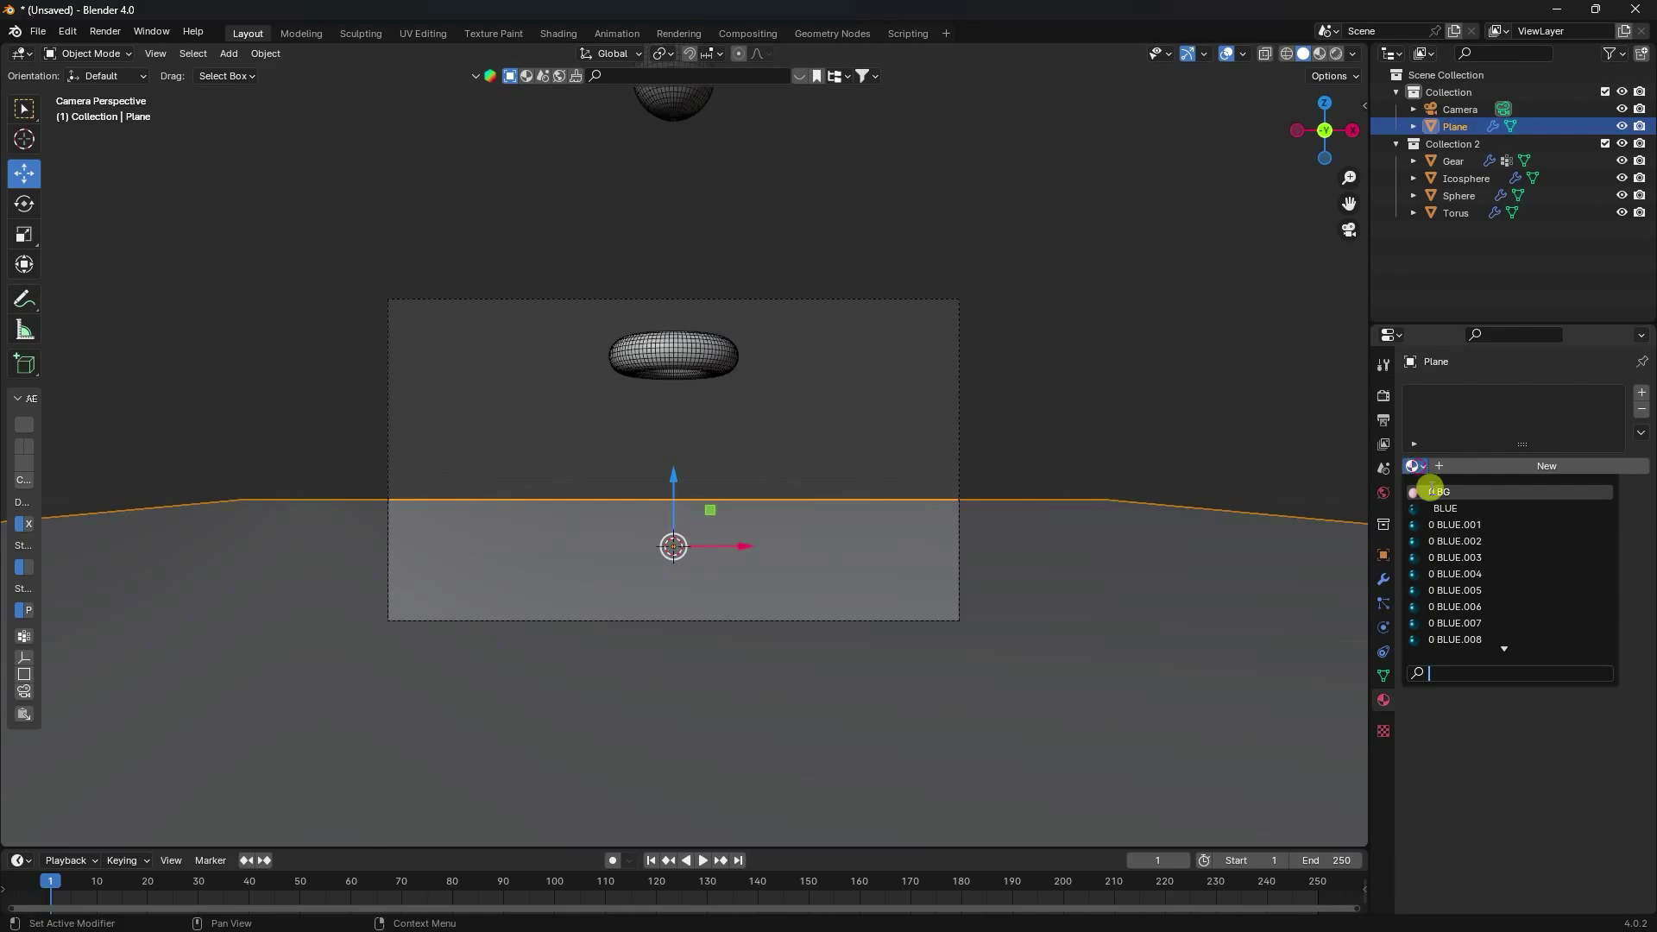
left_click(1432, 498)
scroll(818, 488, "up", 3)
scroll(818, 487, "up", 1)
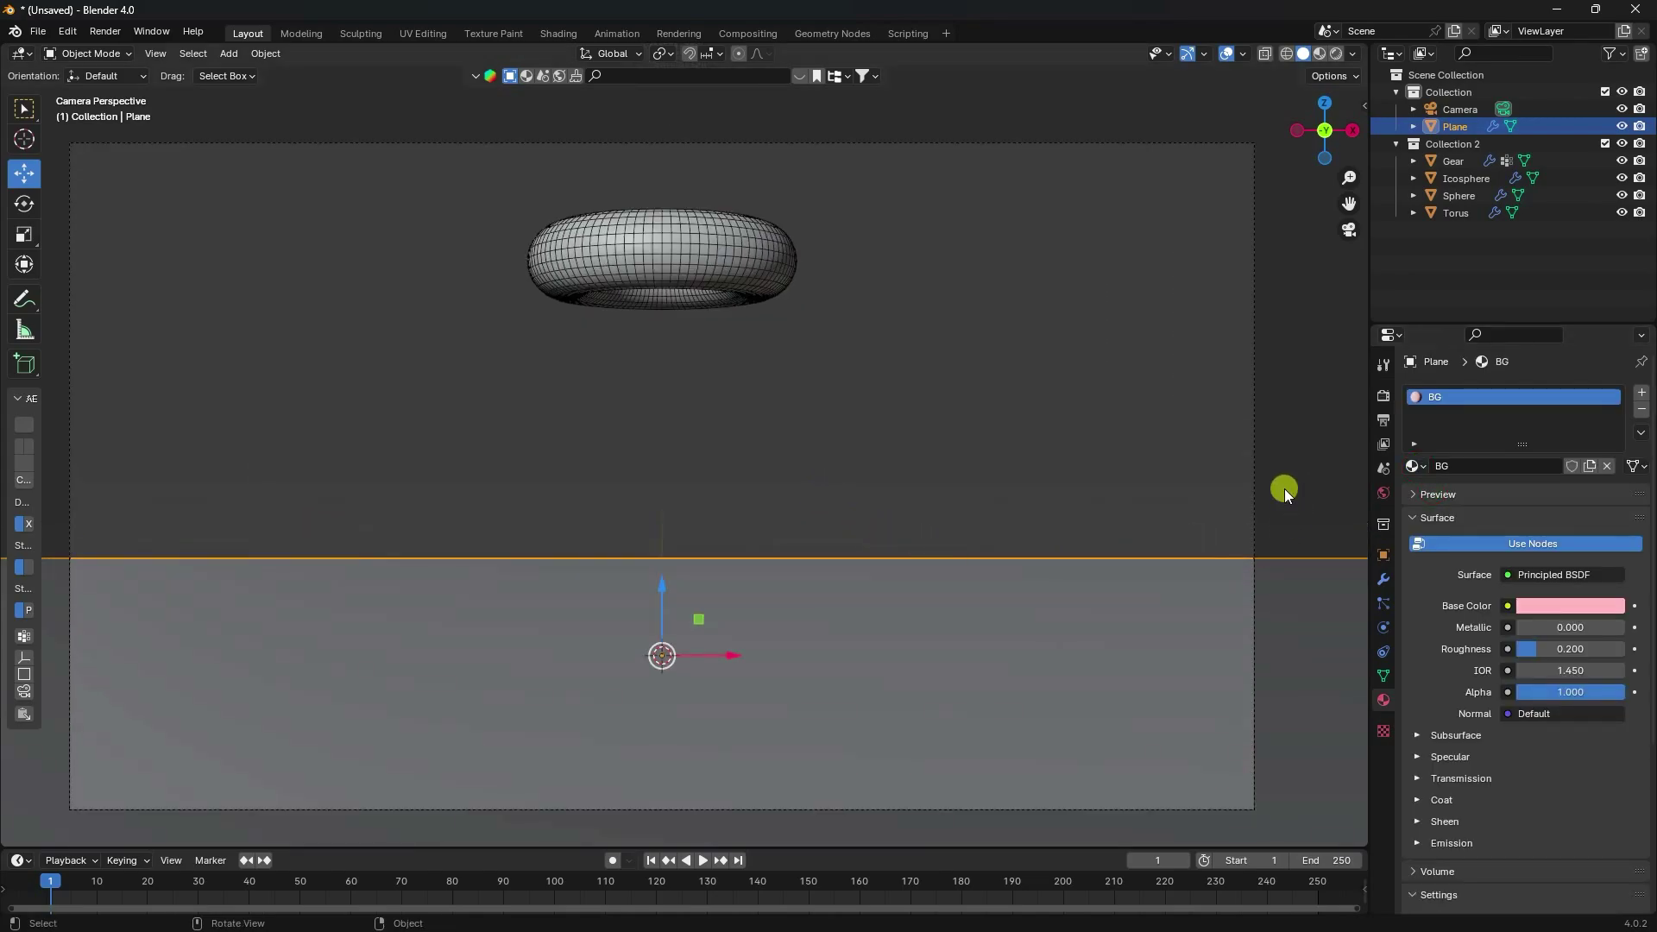
Step: Switch the render engine to Cycles with GPU Compute as the device
left_click(1383, 395)
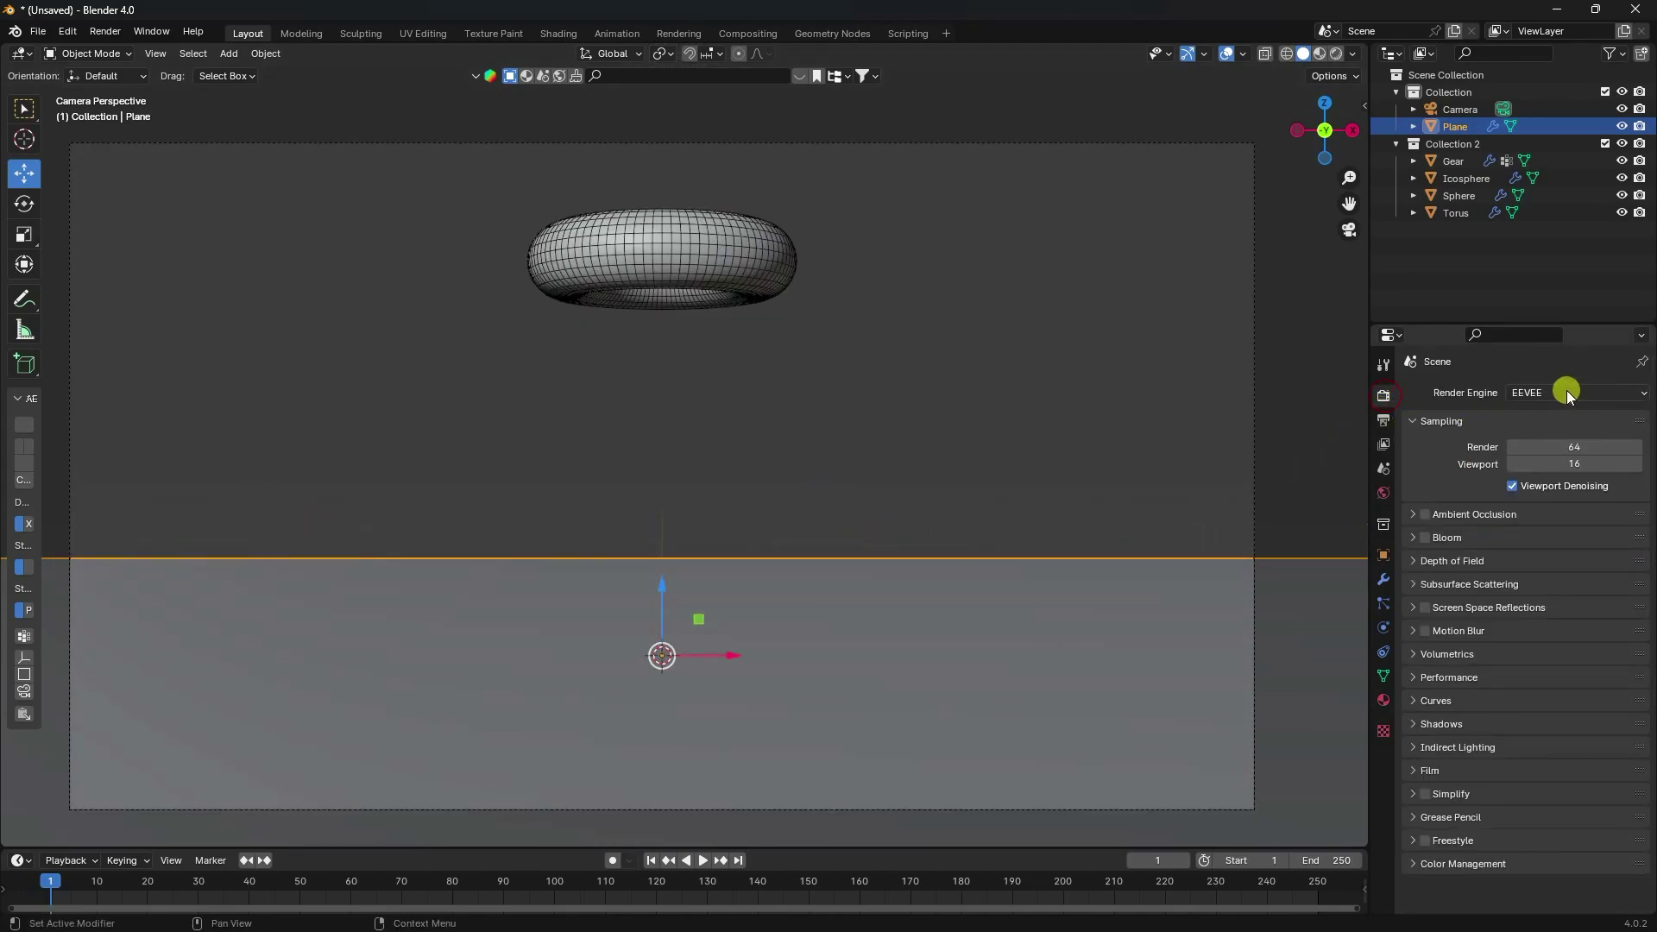
left_click(1566, 390)
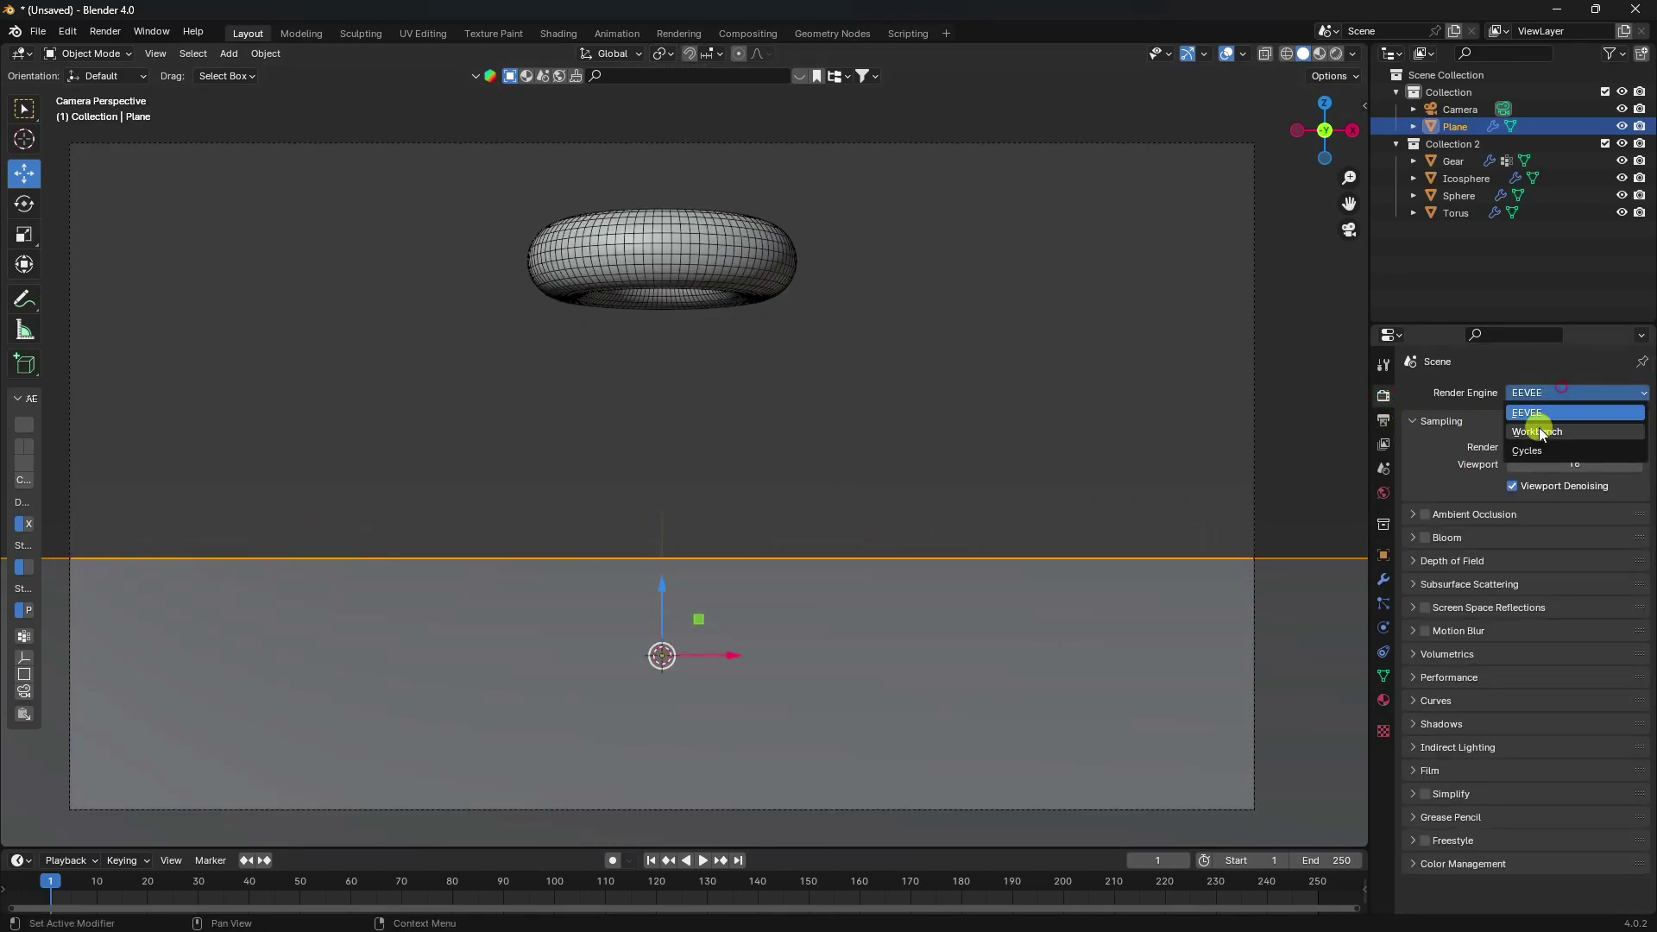
left_click(1553, 451)
left_click(1553, 437)
left_click(1550, 475)
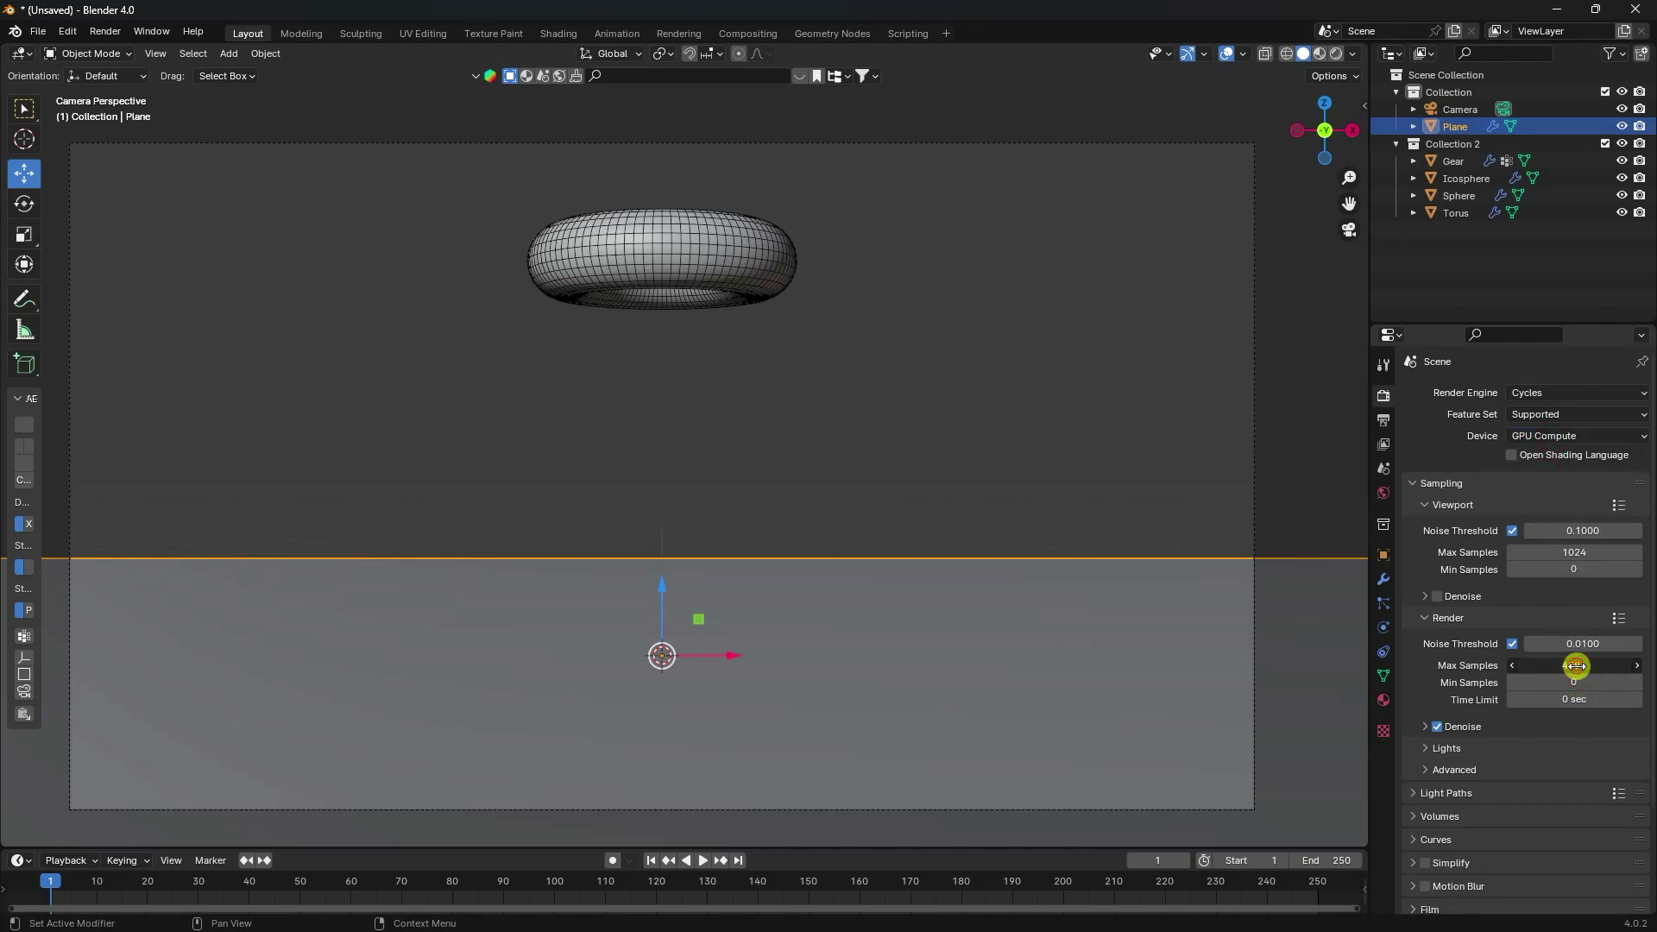
key("Return")
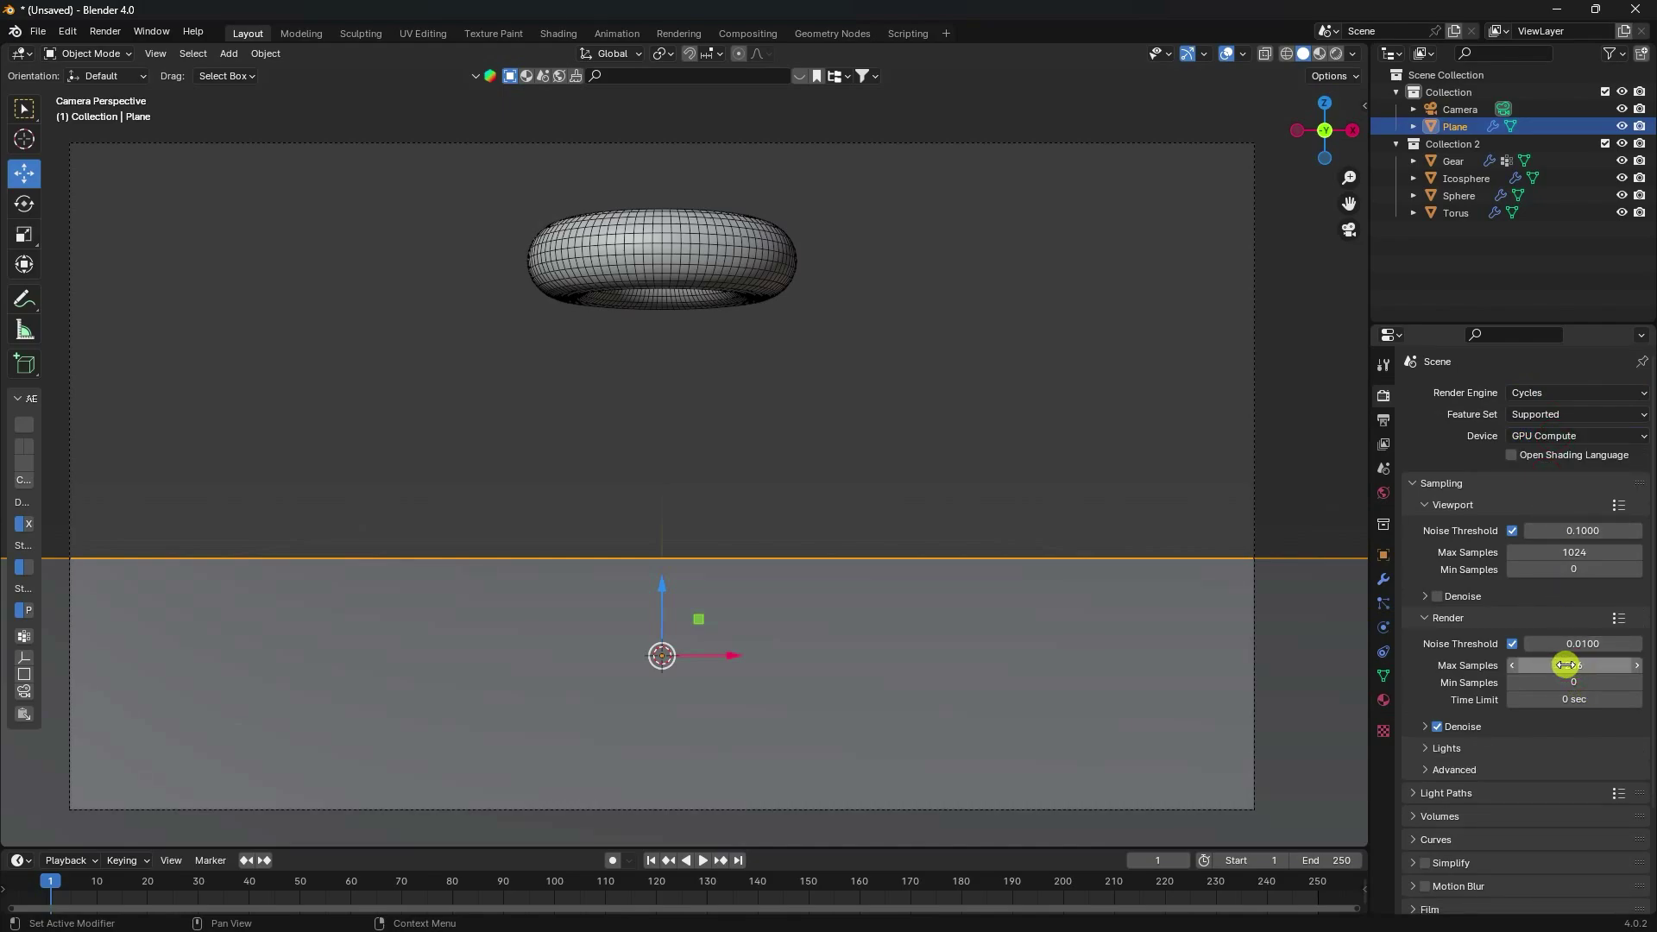
Step: Light the world with an Environment Texture using artist_workshop_4k.exr from the HDRI folder
left_click(1384, 492)
left_click(1507, 500)
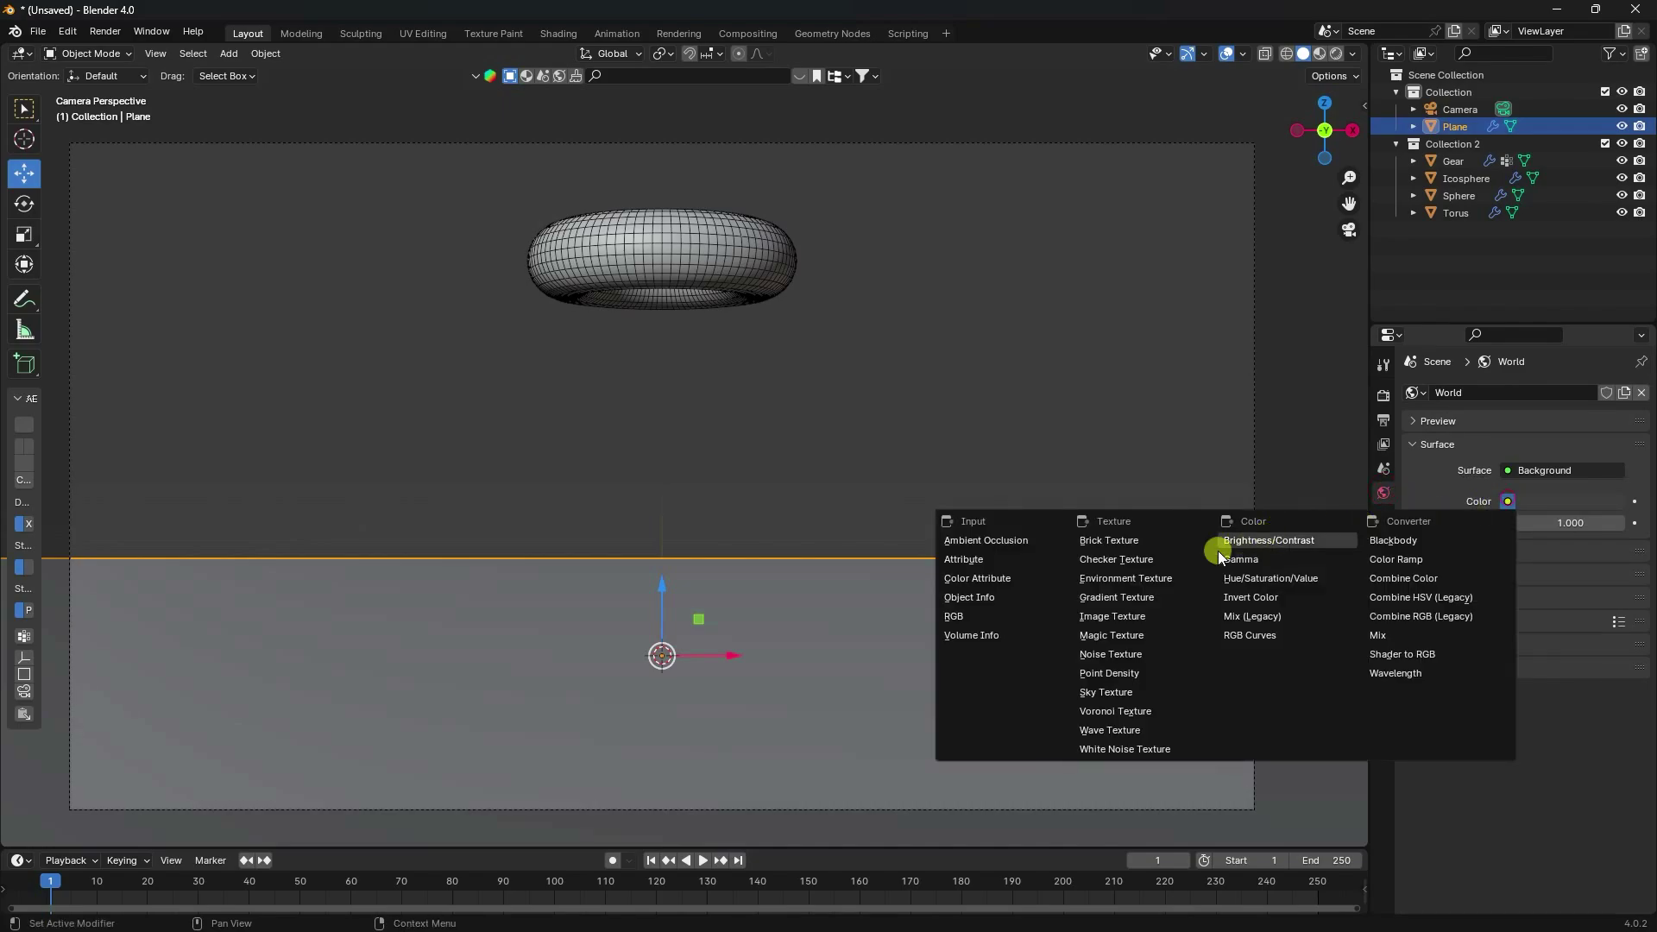
left_click(1147, 576)
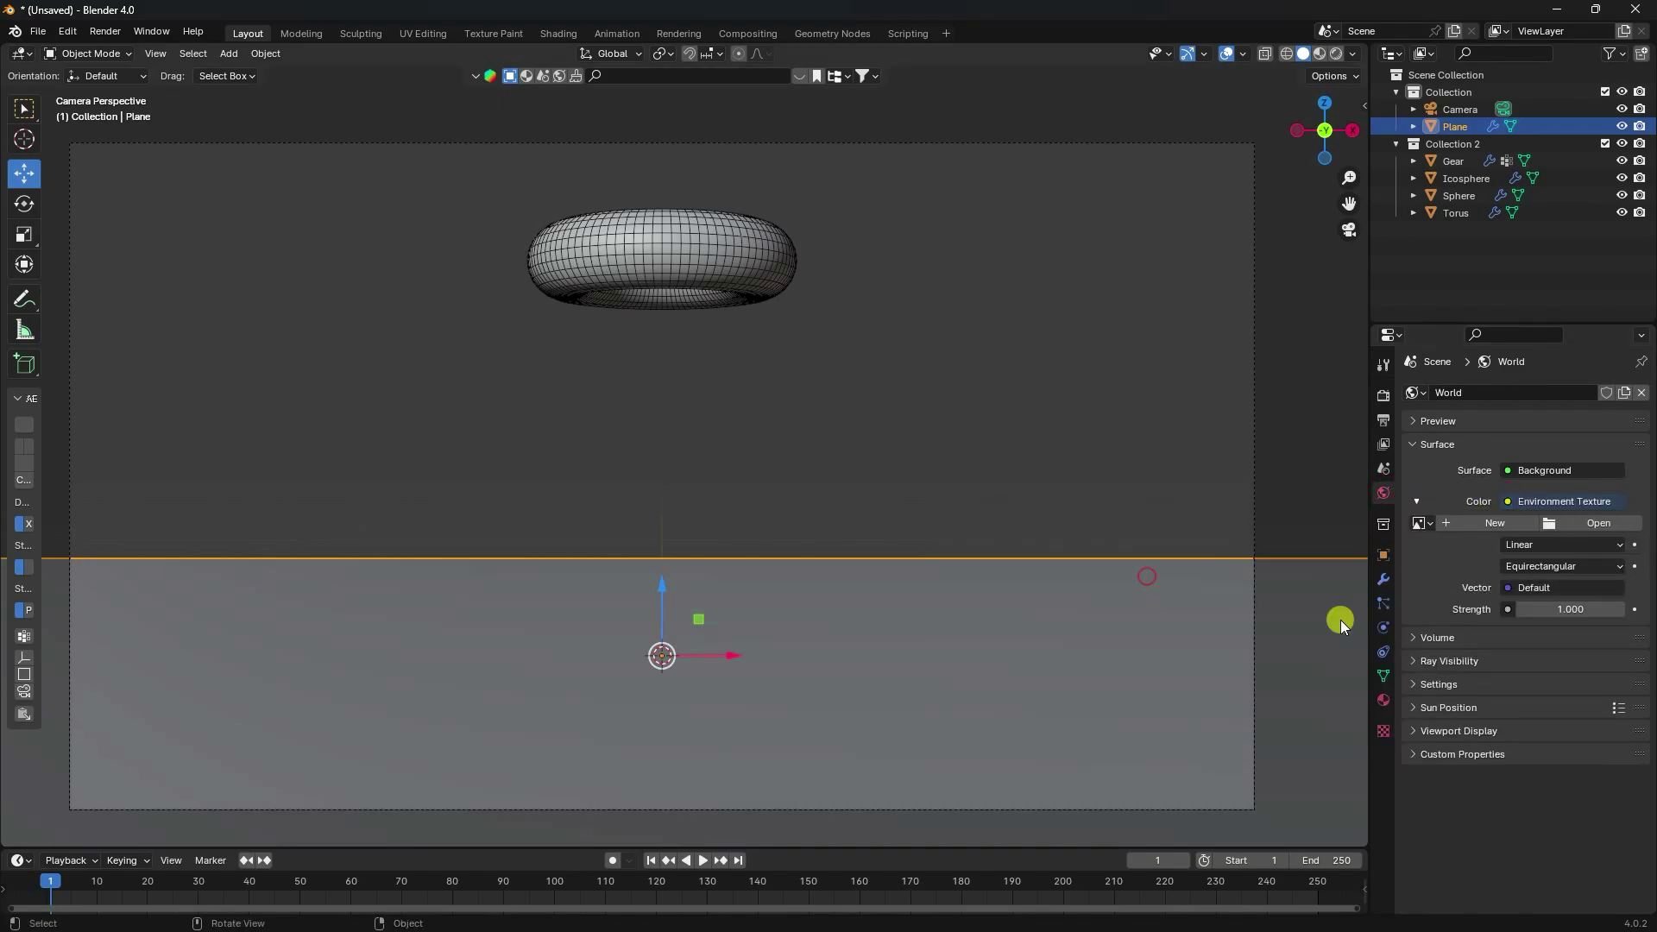
left_click(1596, 523)
left_click(427, 661)
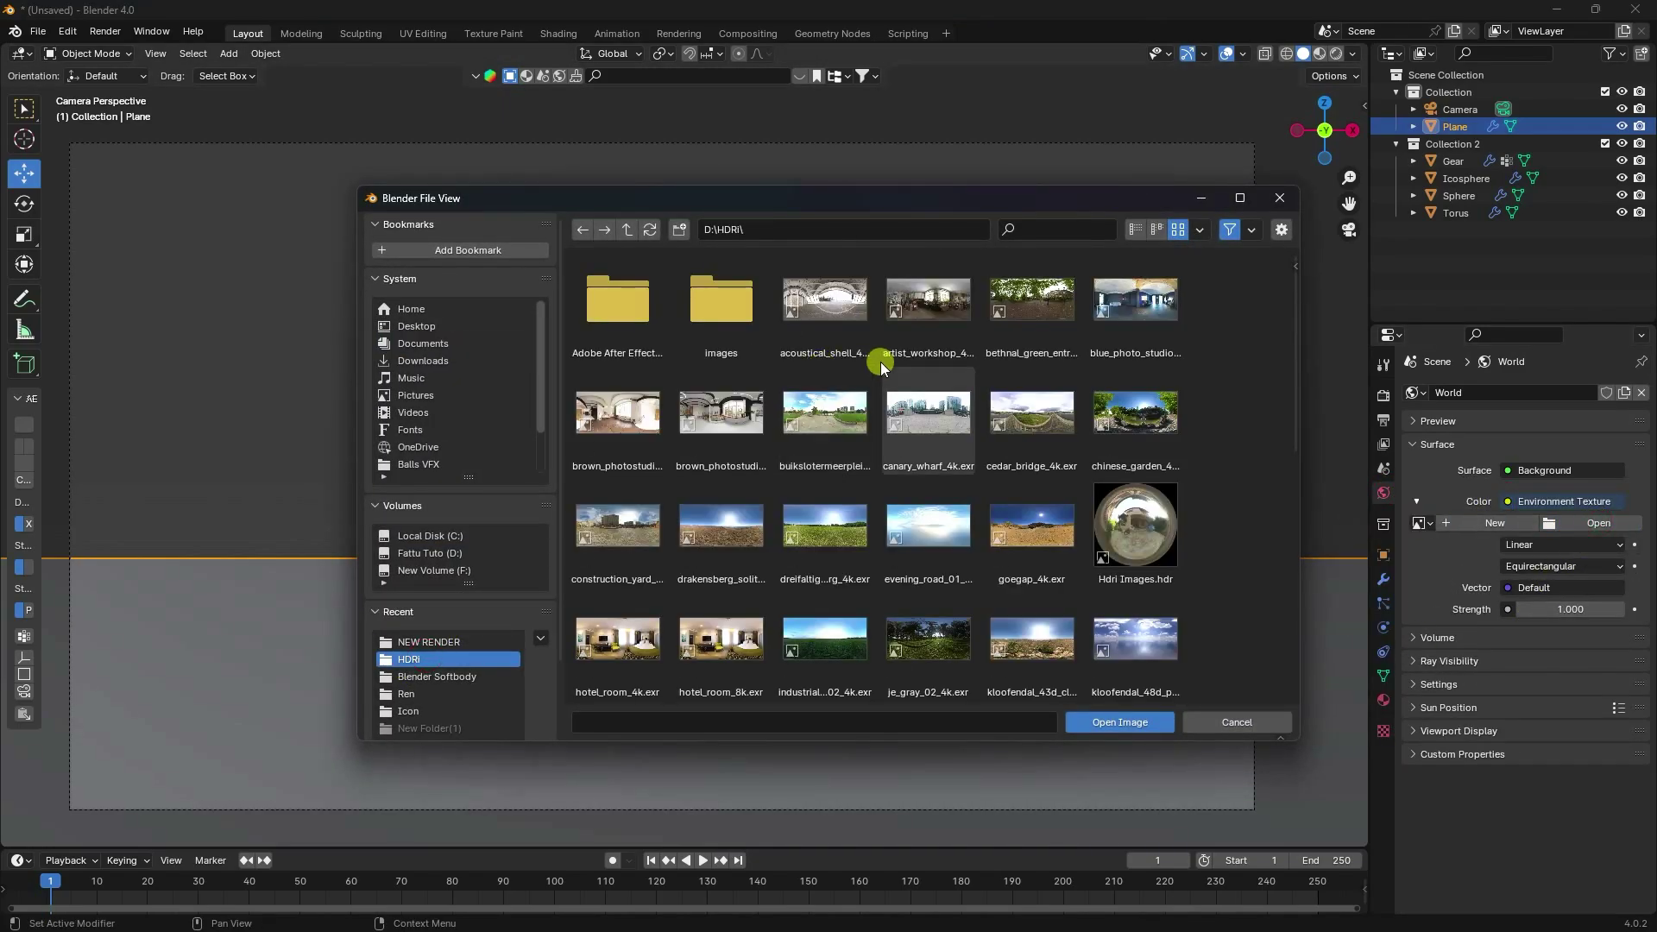
left_click(913, 301)
left_click(1115, 731)
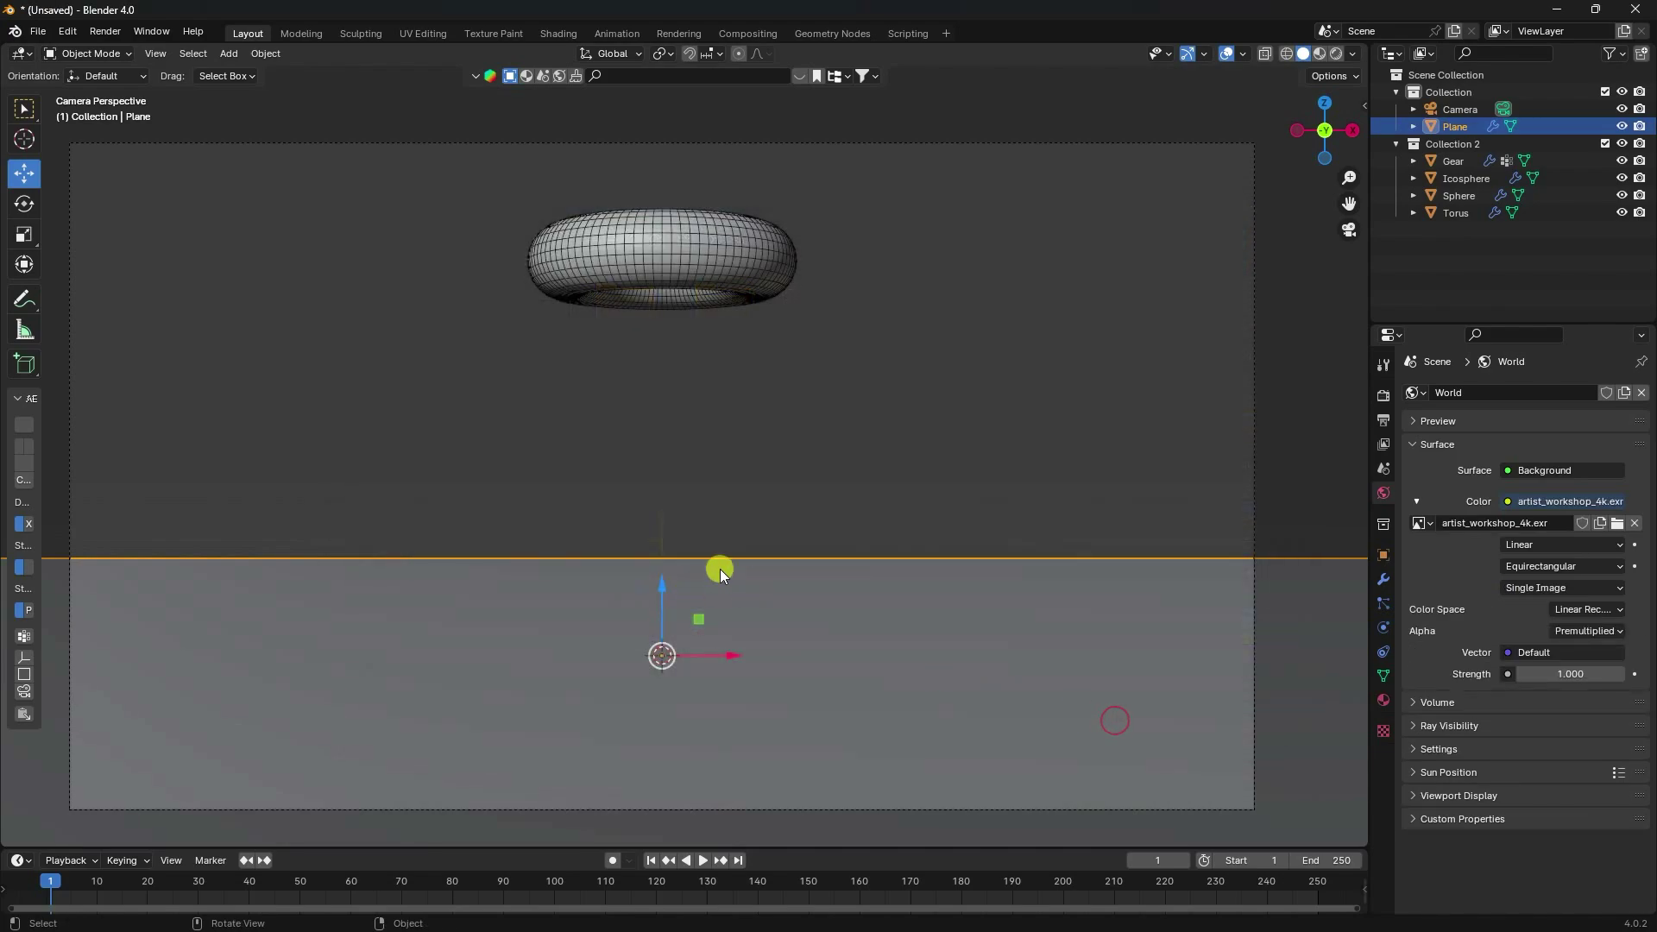
Step: In Edit Mode, extrude the floor plane's back edge straight up into a tall backdrop wall behind the objects
scroll(649, 547, "down", 3)
middle_click_drag(649, 547, 768, 539)
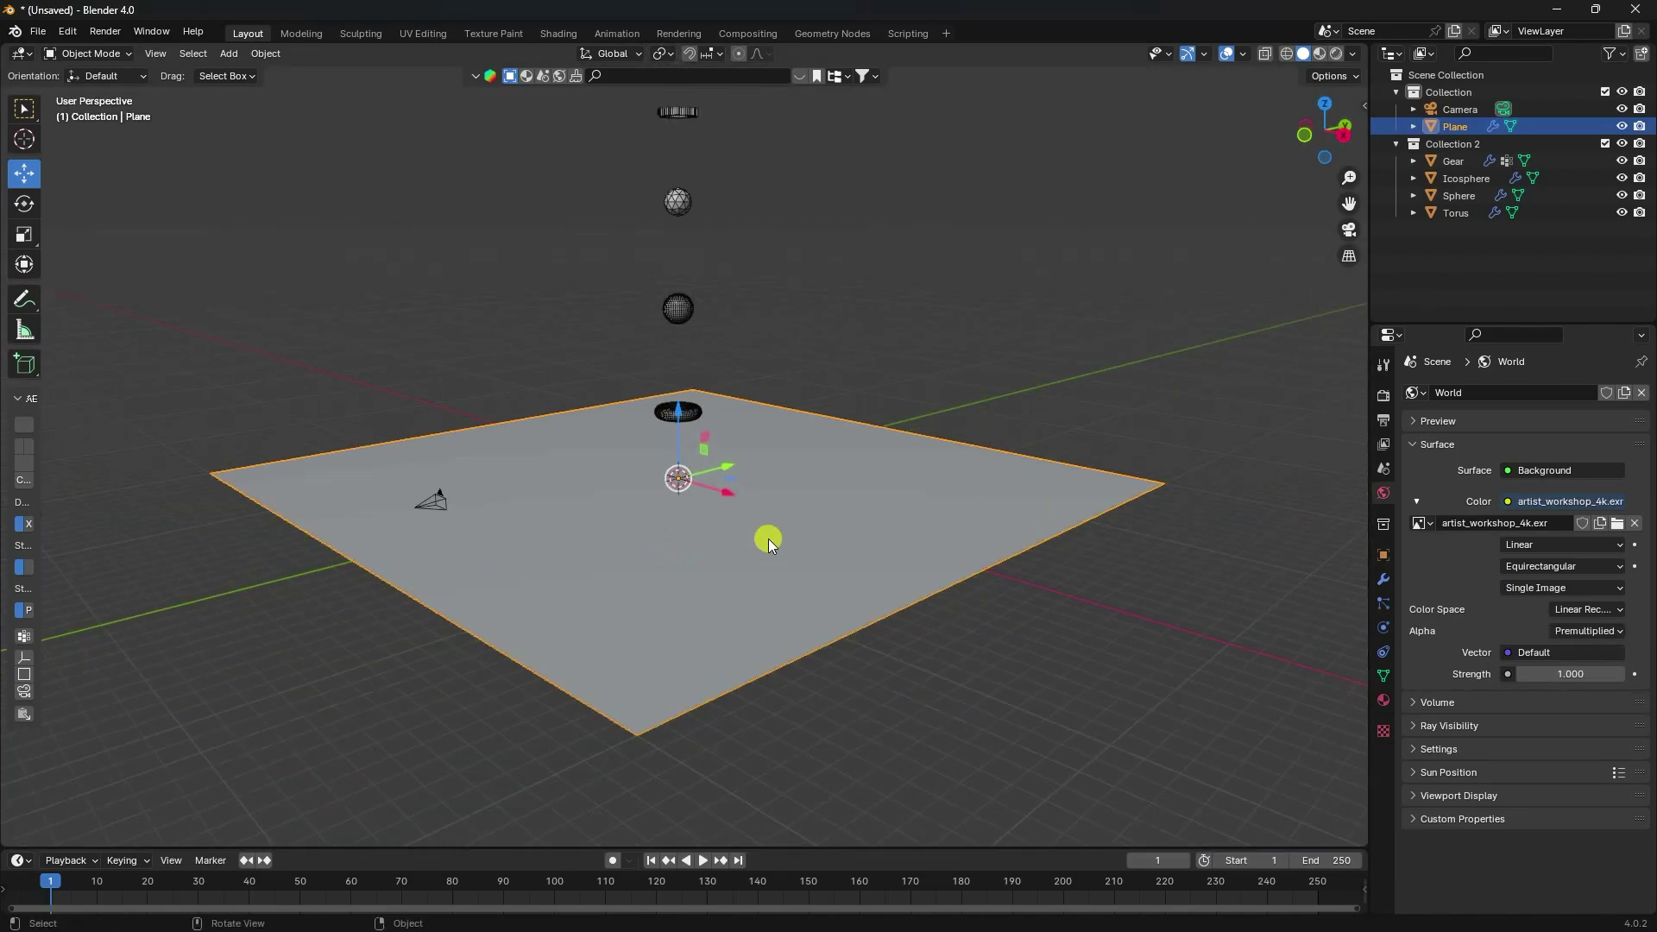
left_click(91, 54)
left_click(96, 84)
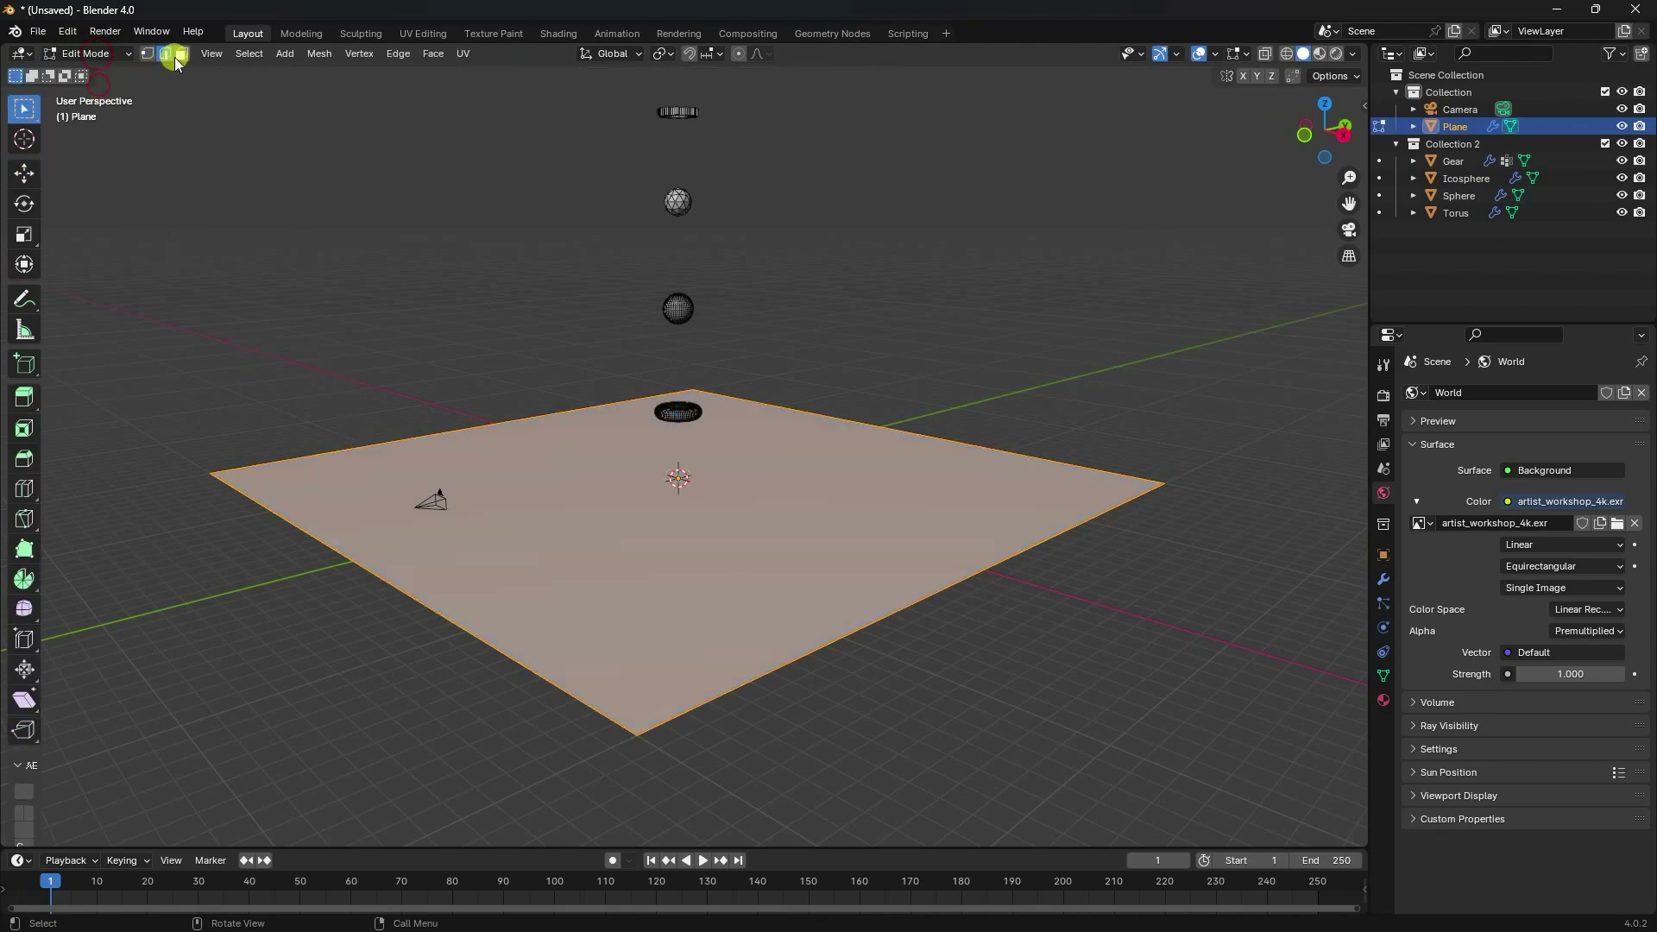
left_click(927, 436)
key("g")
key("g")
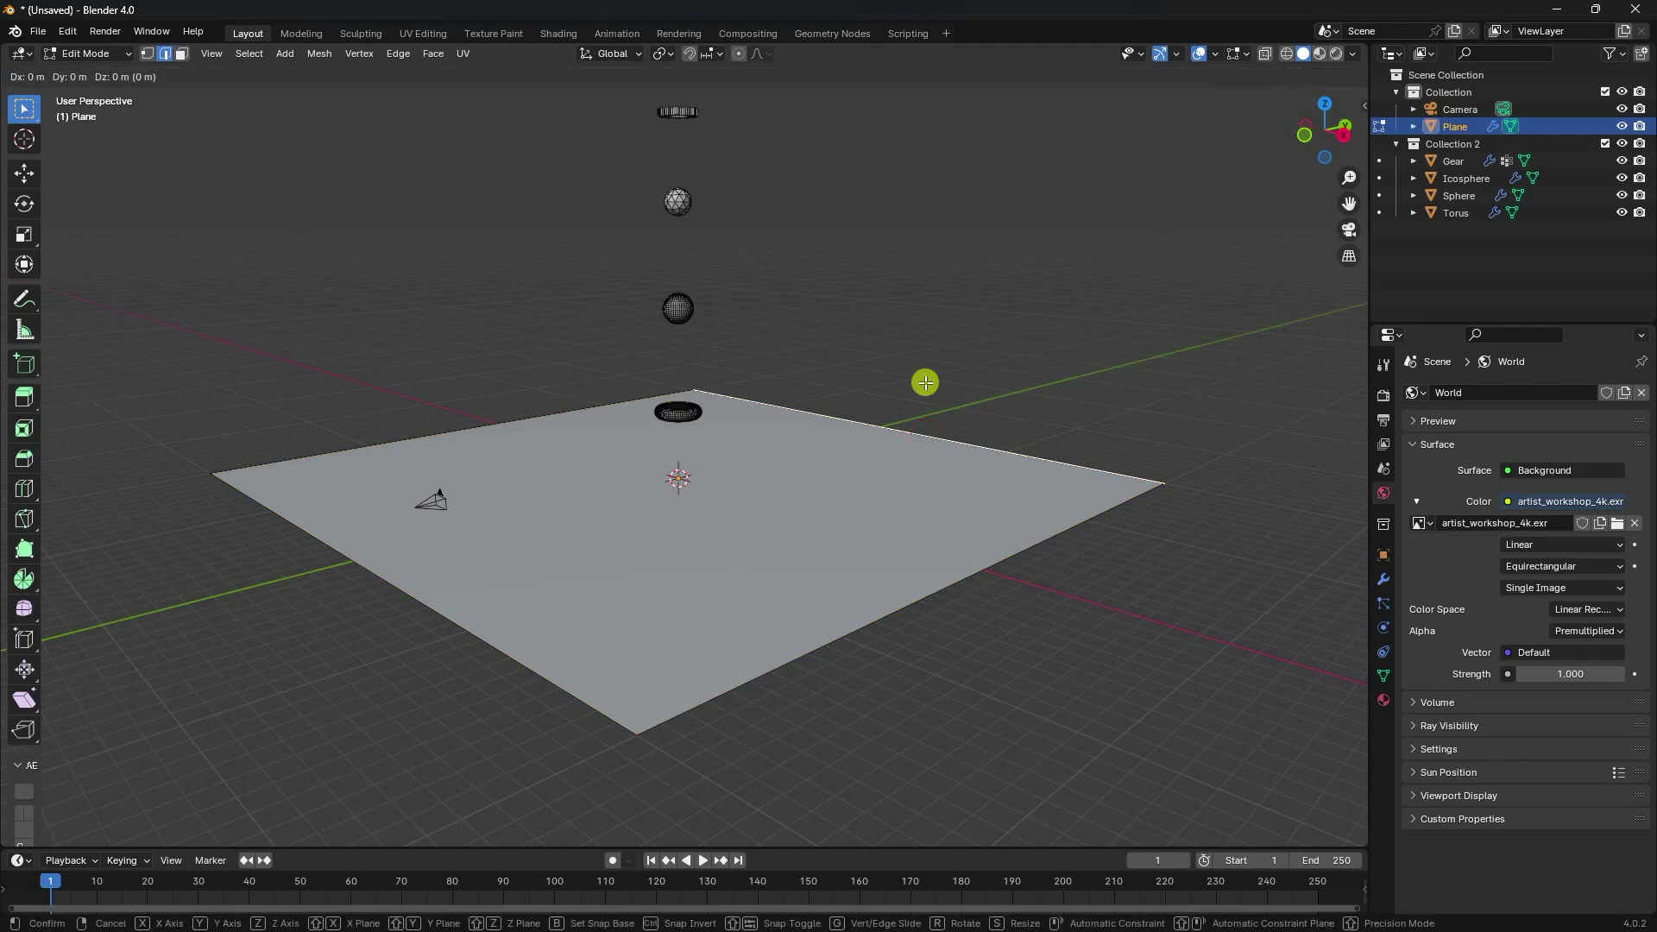
left_click(925, 382)
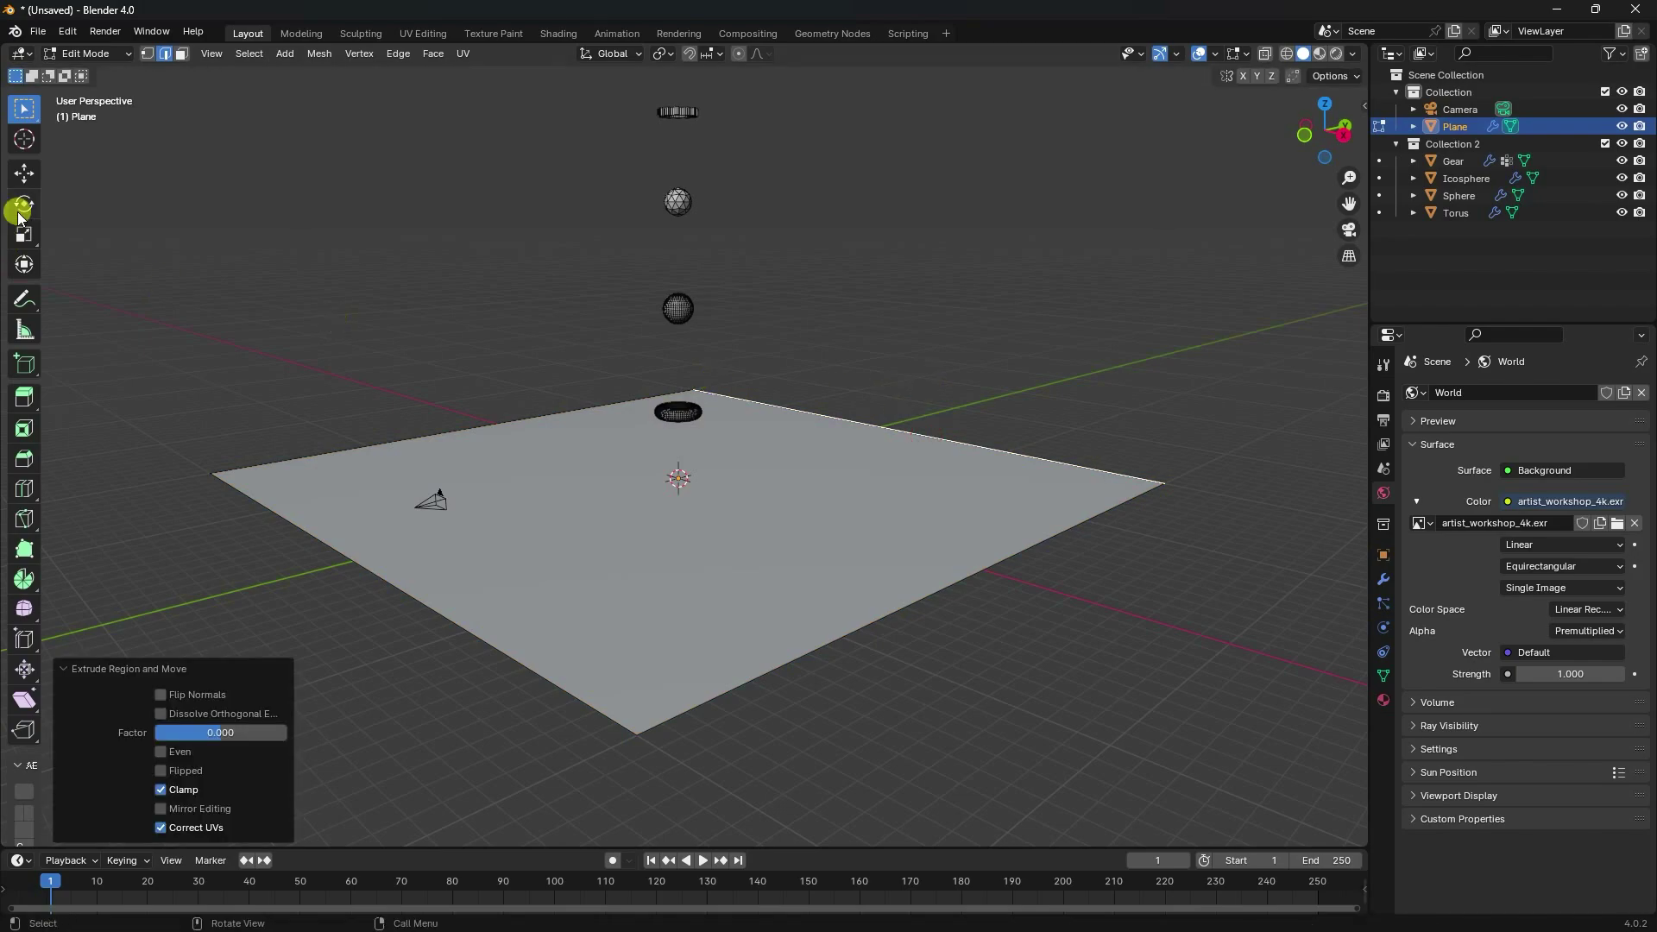
left_click(24, 173)
left_click_drag(881, 370, 905, 809)
Step: Add a Bevel modifier to the plane with an amount of 0.2 m and 30 segments to round the floor-wall corner
left_click(913, 428)
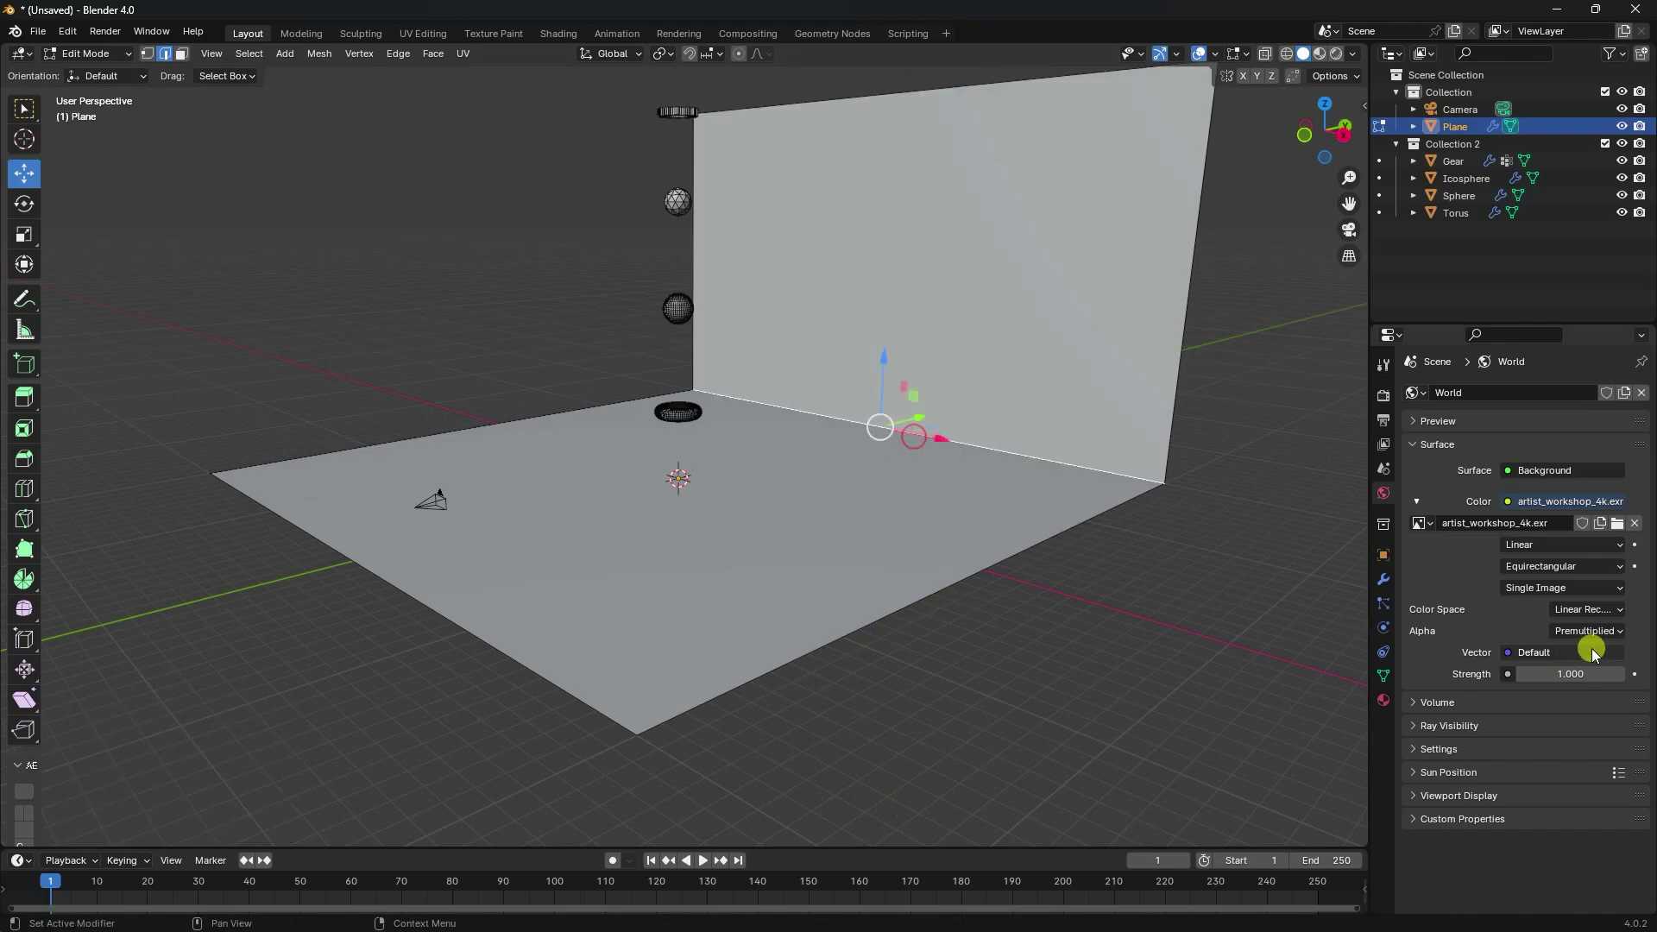
left_click(1384, 579)
left_click(1447, 432)
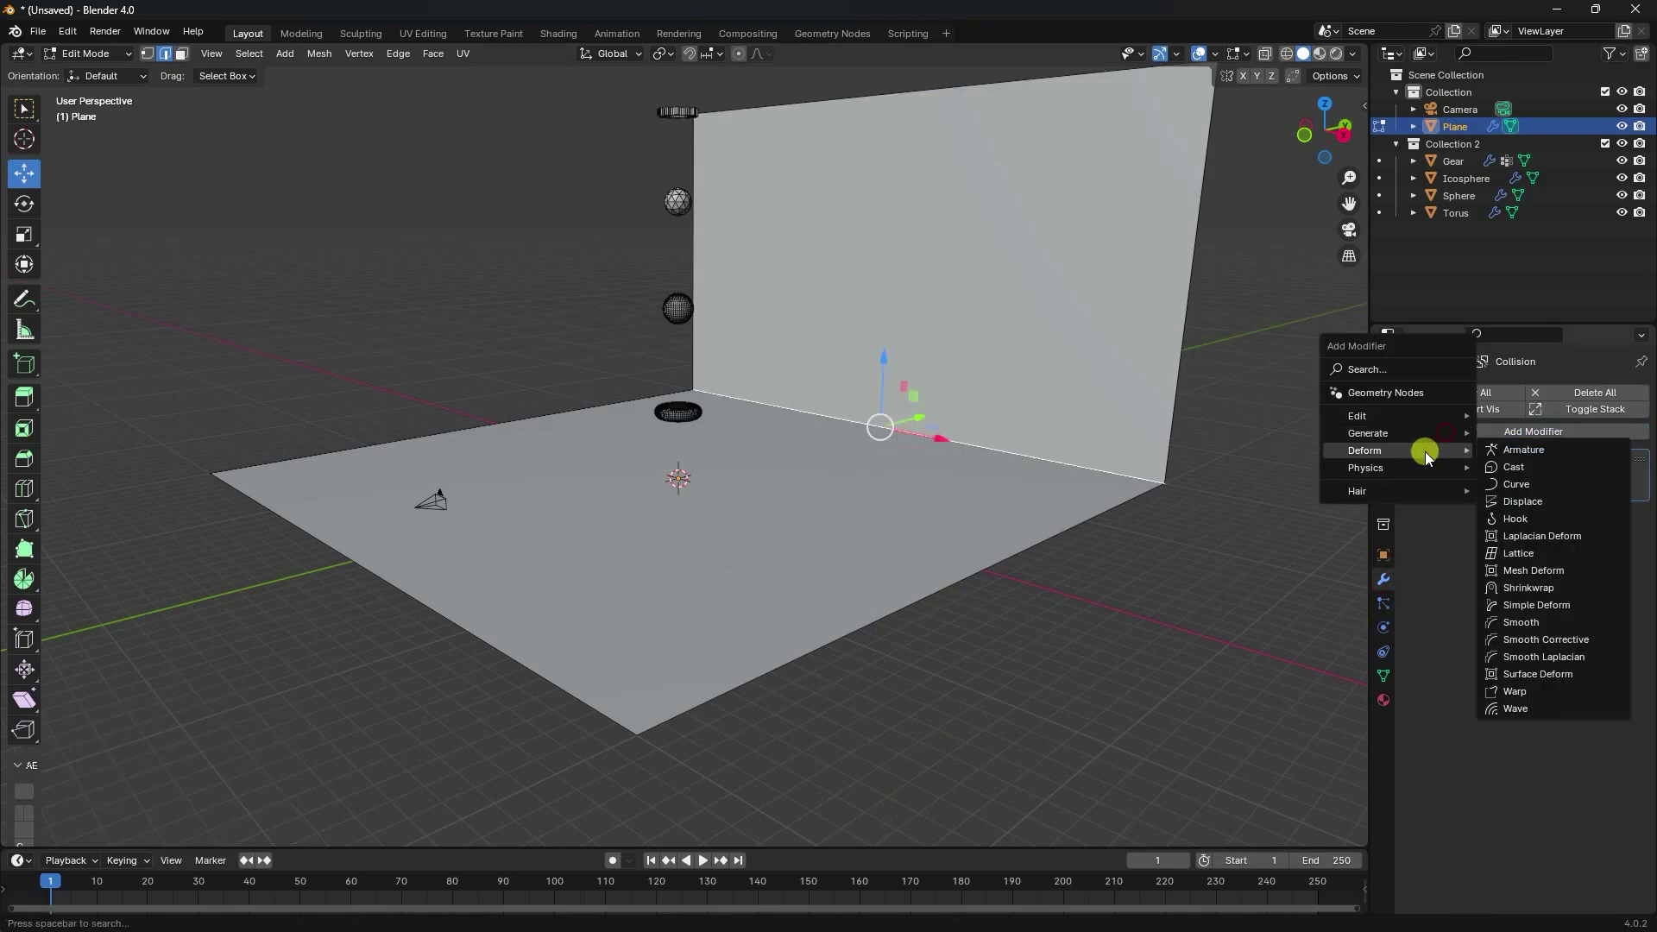
mouse_move(1422, 433)
left_click(1552, 443)
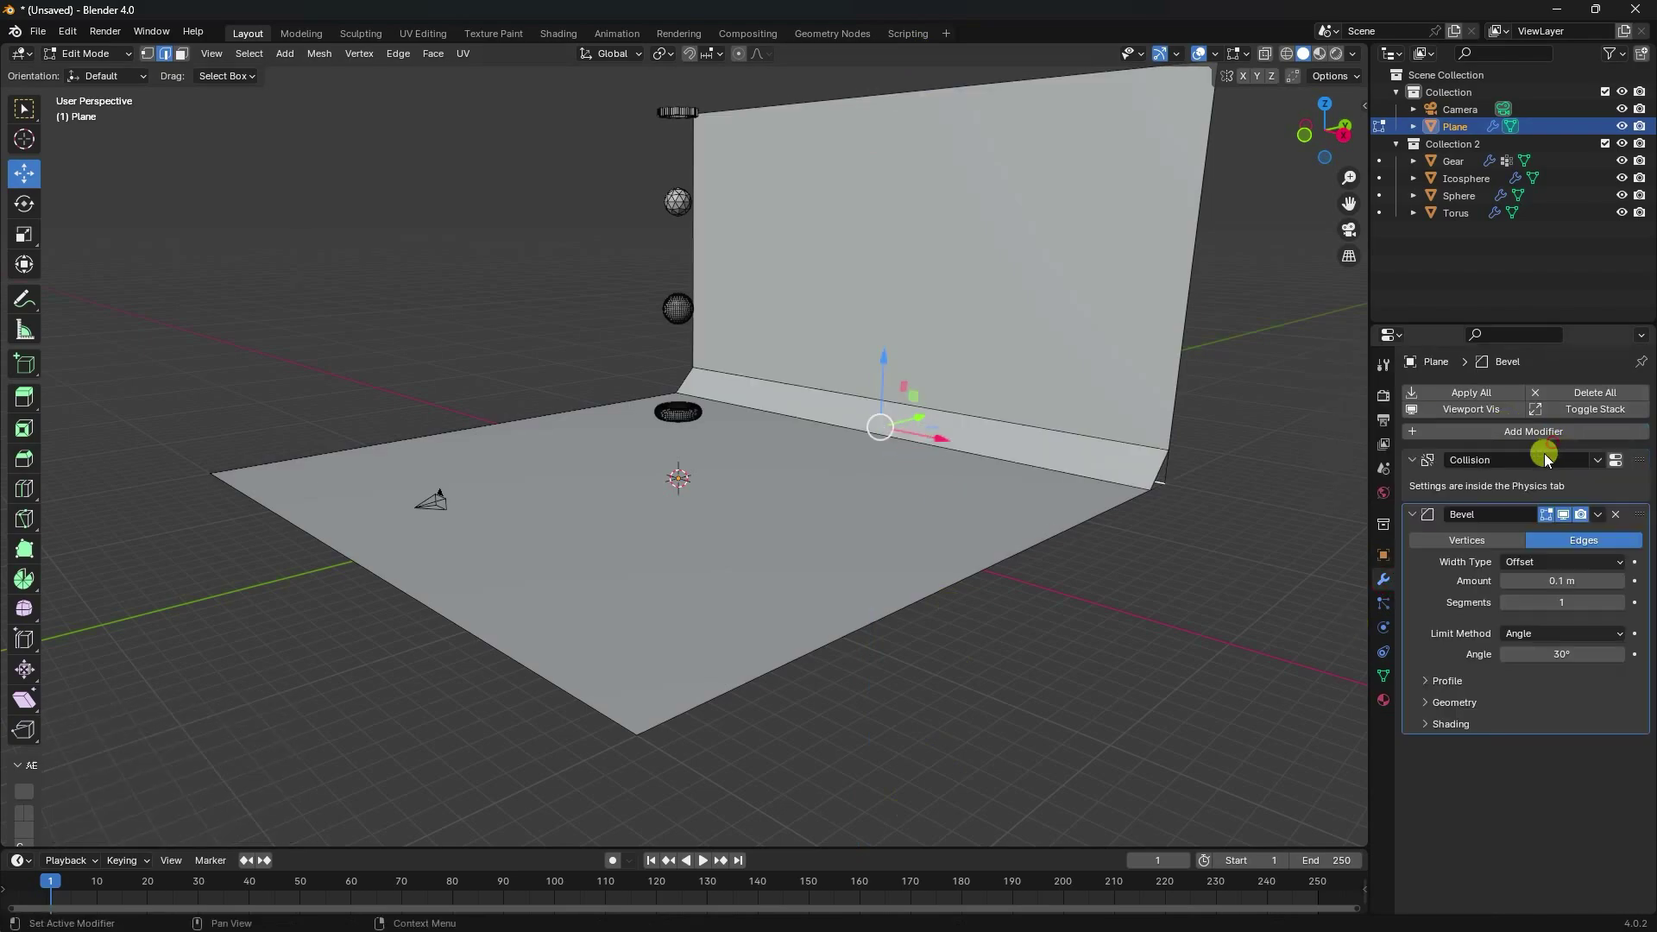
left_click(1571, 580)
type("0.2")
key("Return")
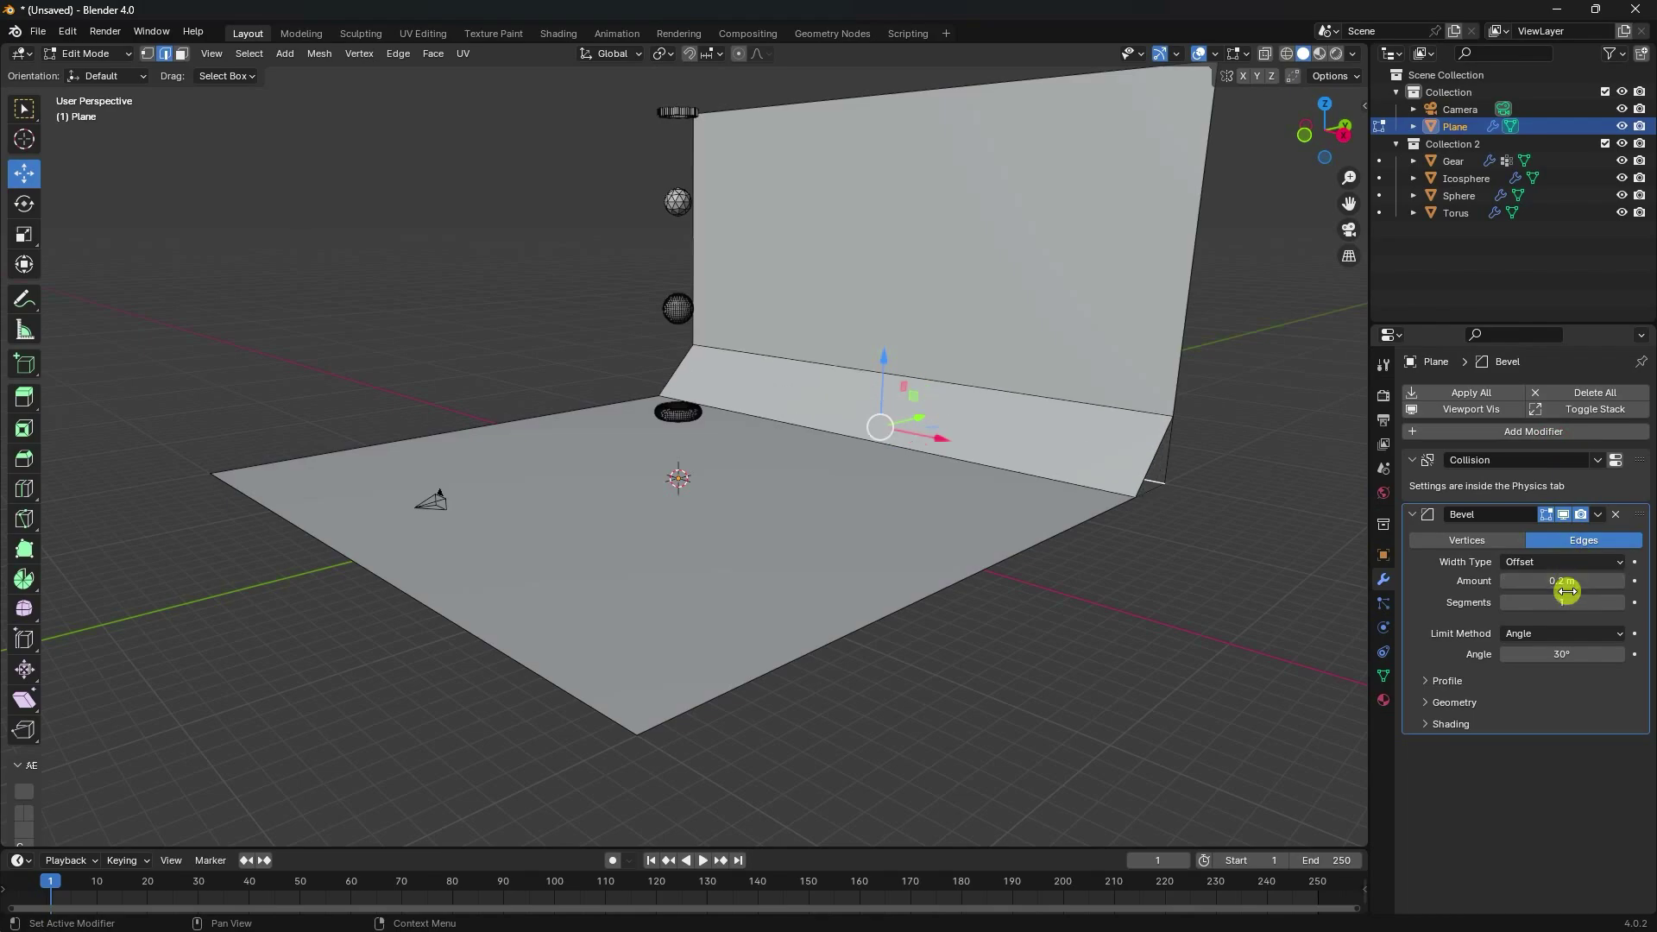
left_click(1566, 602)
type("30")
key("Return")
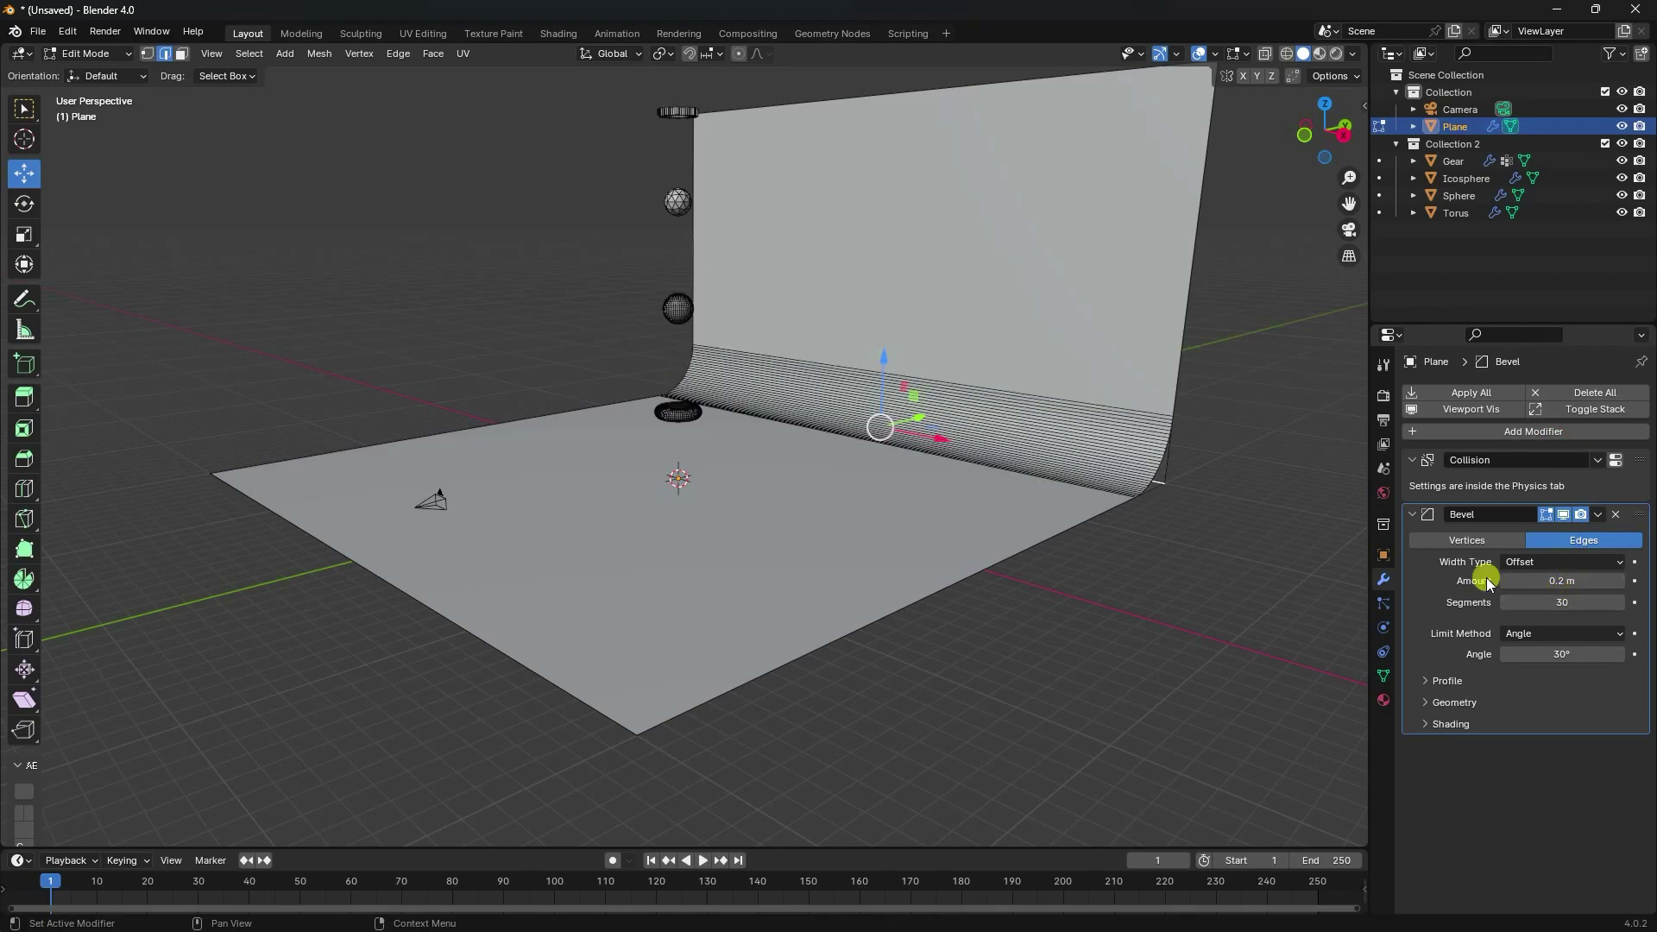
Step: Return to Object Mode, shade the backdrop plane smooth, and check it in camera view
left_click(87, 53)
left_click(82, 71)
right_click(699, 437)
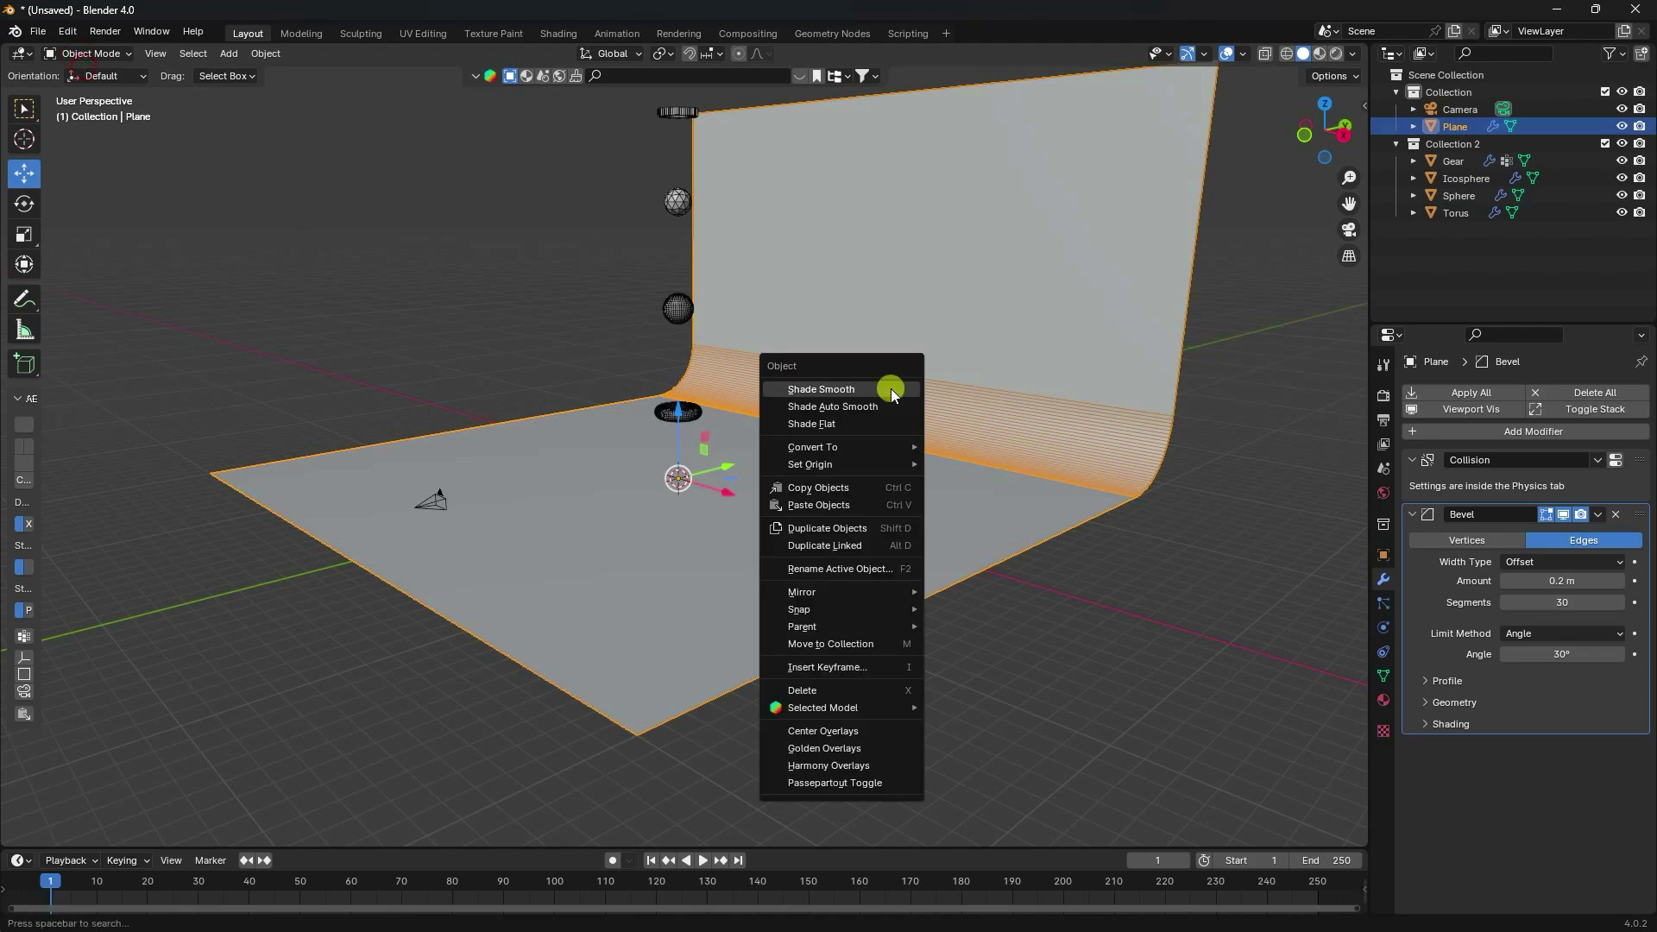
left_click(872, 381)
key("KP_0")
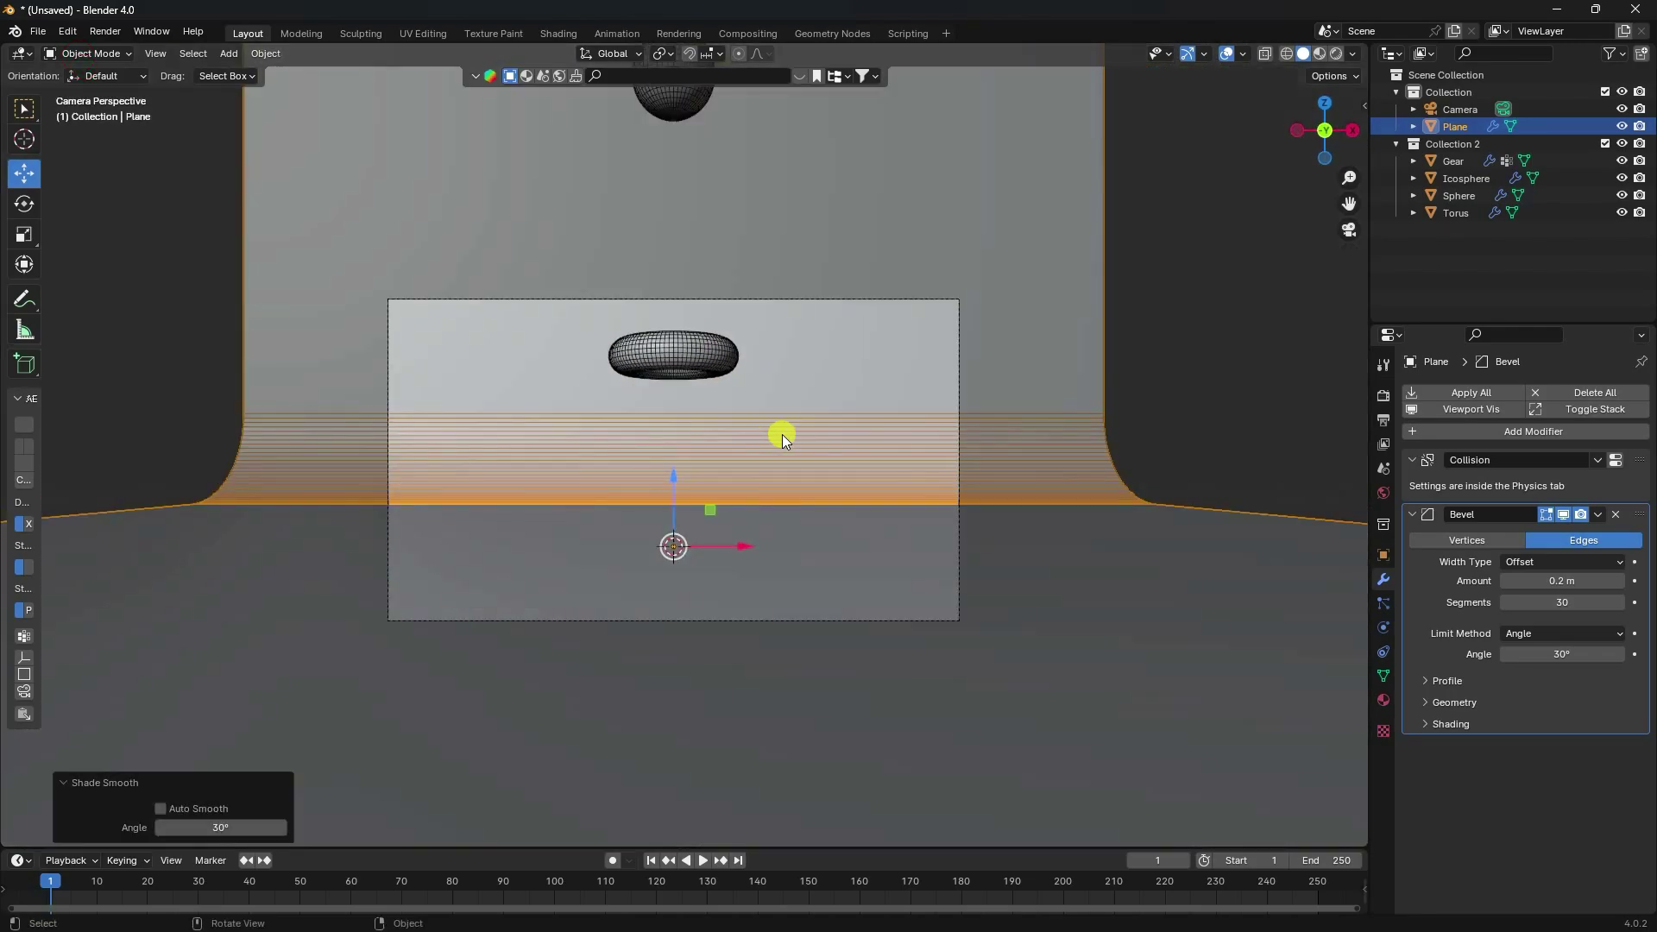
scroll(774, 433, "up", 2)
scroll(617, 366, "up", 1)
scroll(616, 366, "up", 2)
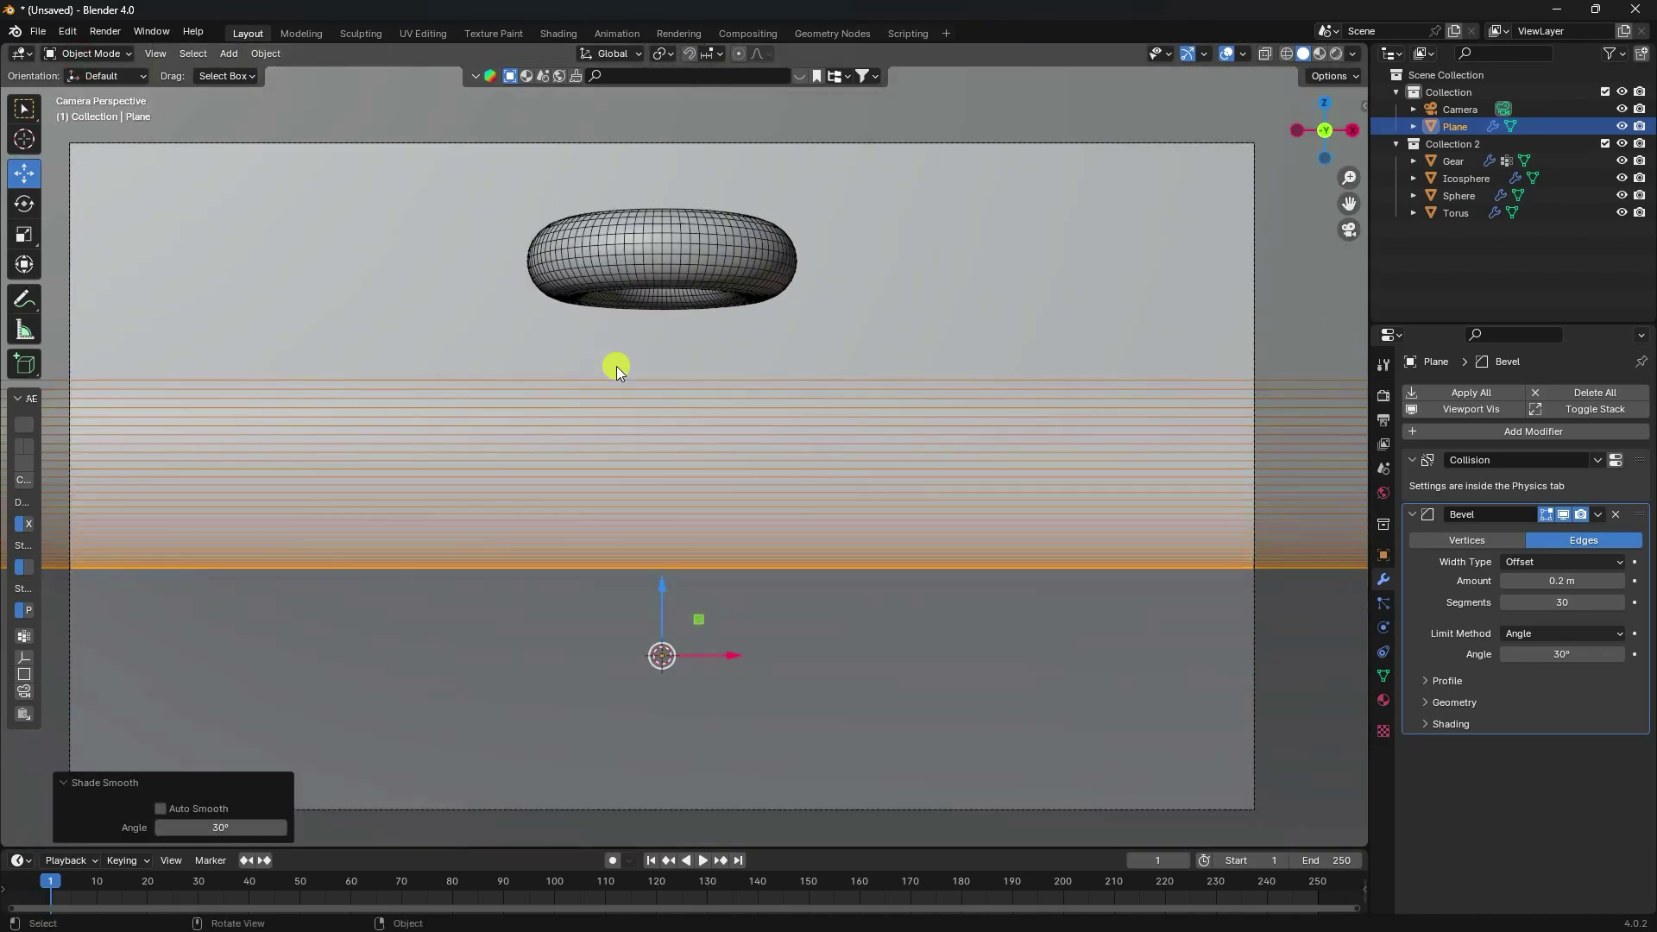
scroll(706, 400, "down", 2)
key("KP_0")
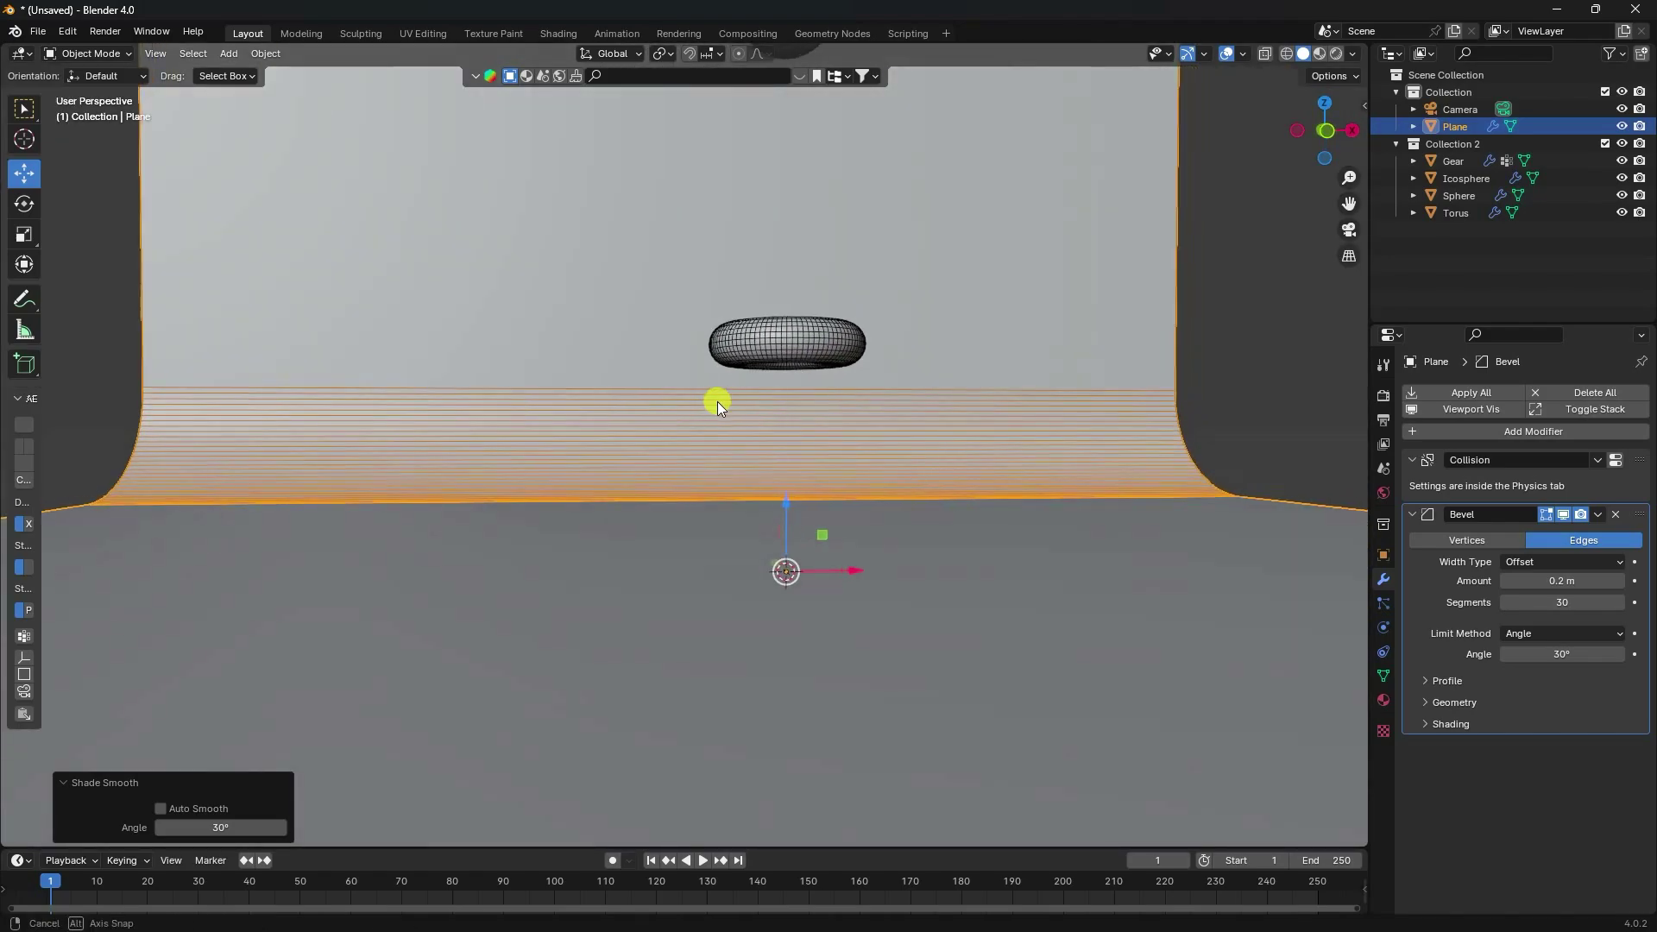
Step: Add an area light at the centre of the scene and raise it about 7.3 m
left_click(229, 53)
mouse_move(278, 283)
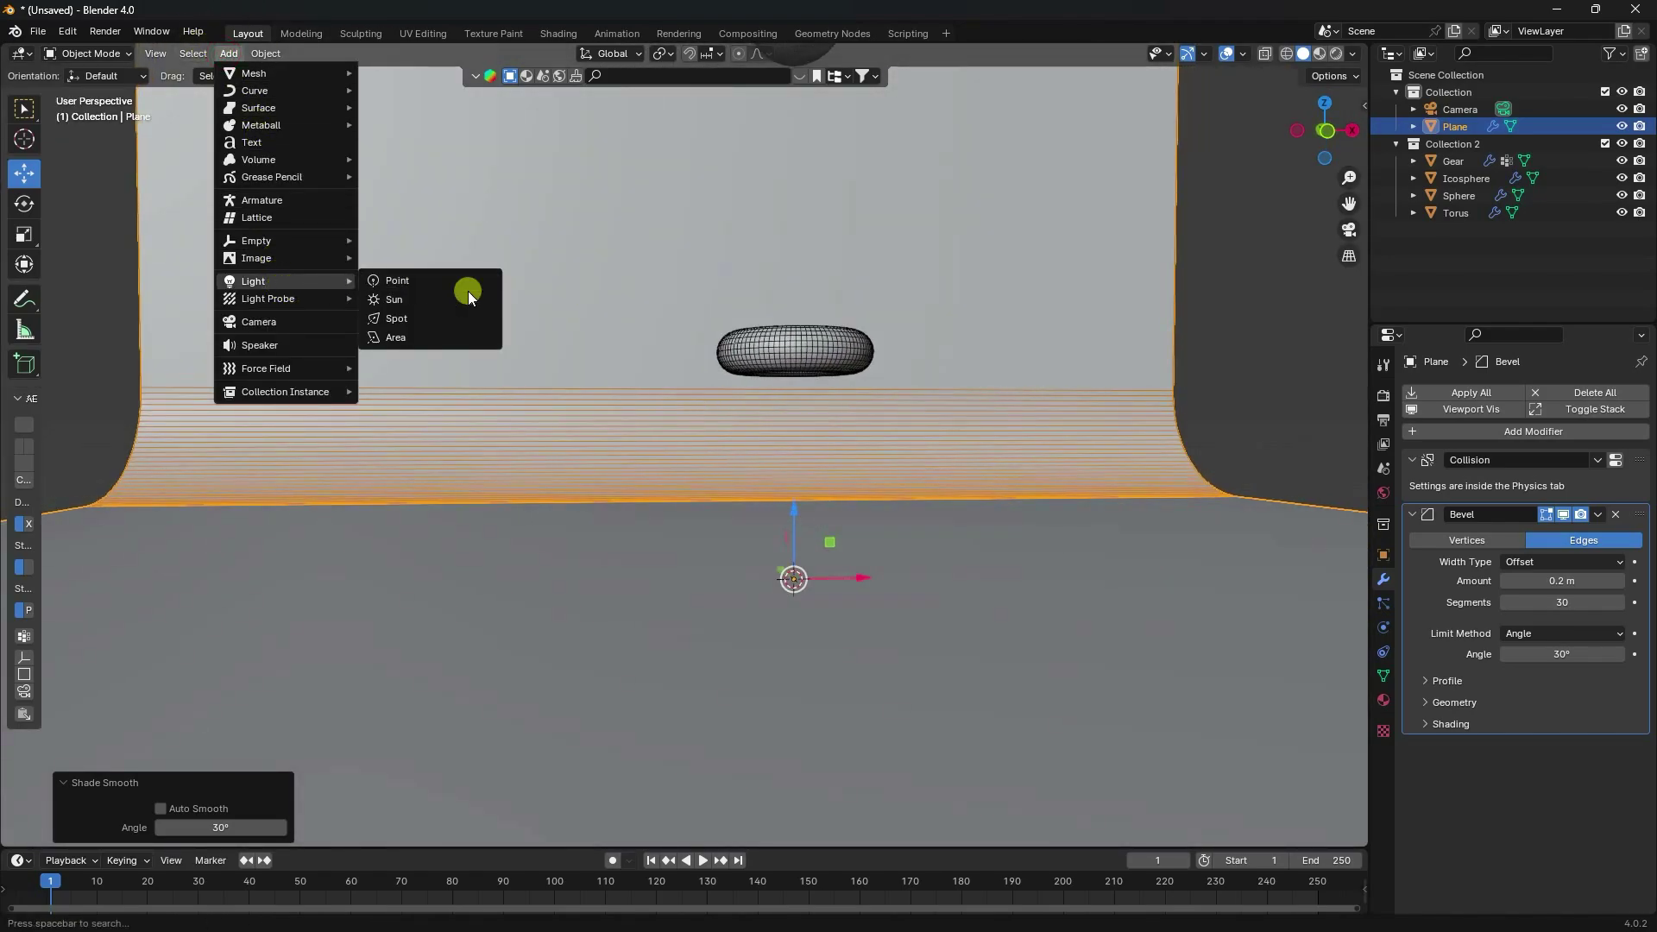
left_click(429, 338)
left_click_drag(795, 499, 862, 93)
Step: Set the area light's power to 250 W and its size to 5 m
left_click(1384, 628)
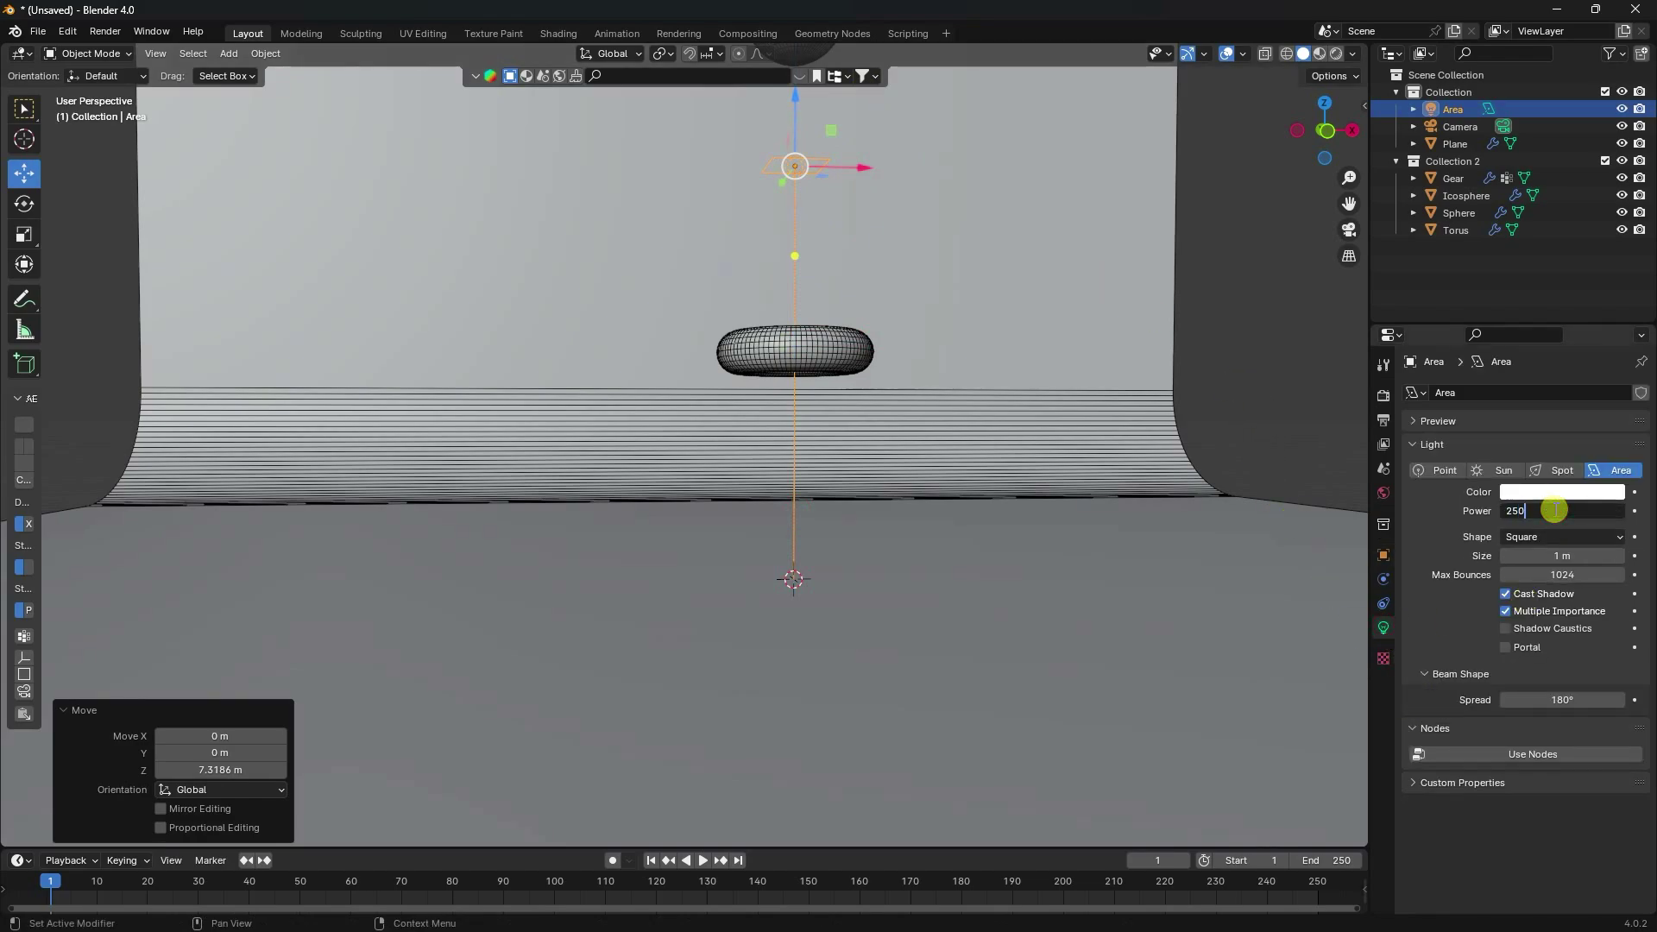
key("Return")
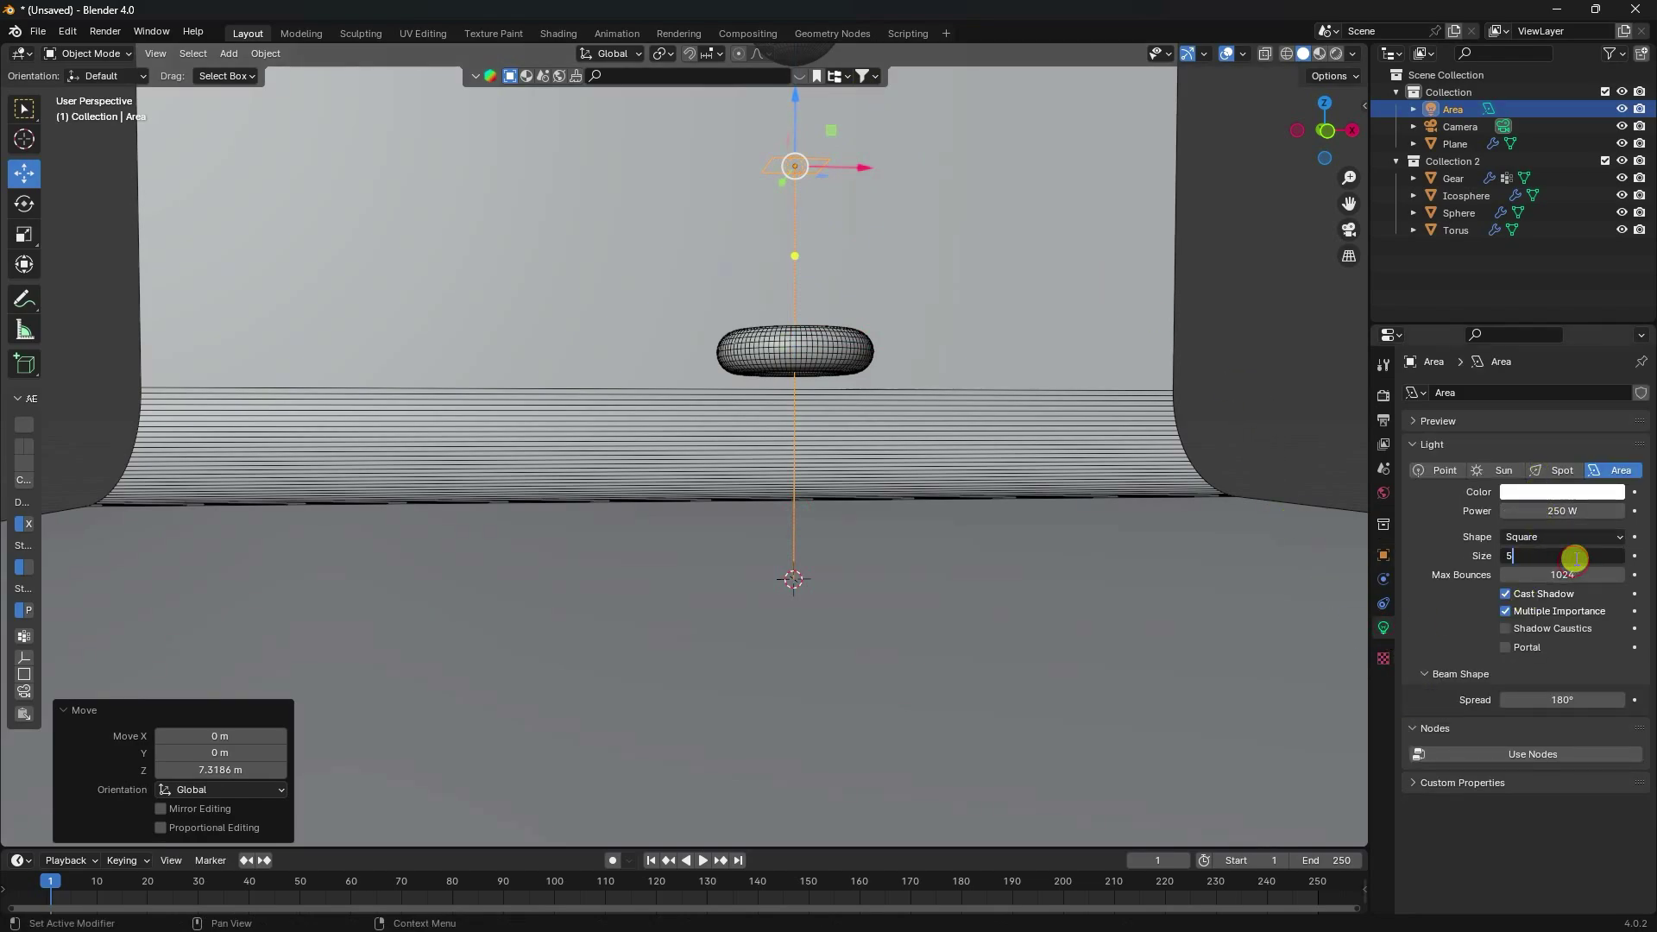
left_click(1576, 558)
type("5")
key("Return")
Step: Check the area light through the camera and raise it about 3.5 m more, above the camera frame
scroll(583, 286, "down", 3)
middle_click_drag(583, 286, 747, 401)
key("KP_0")
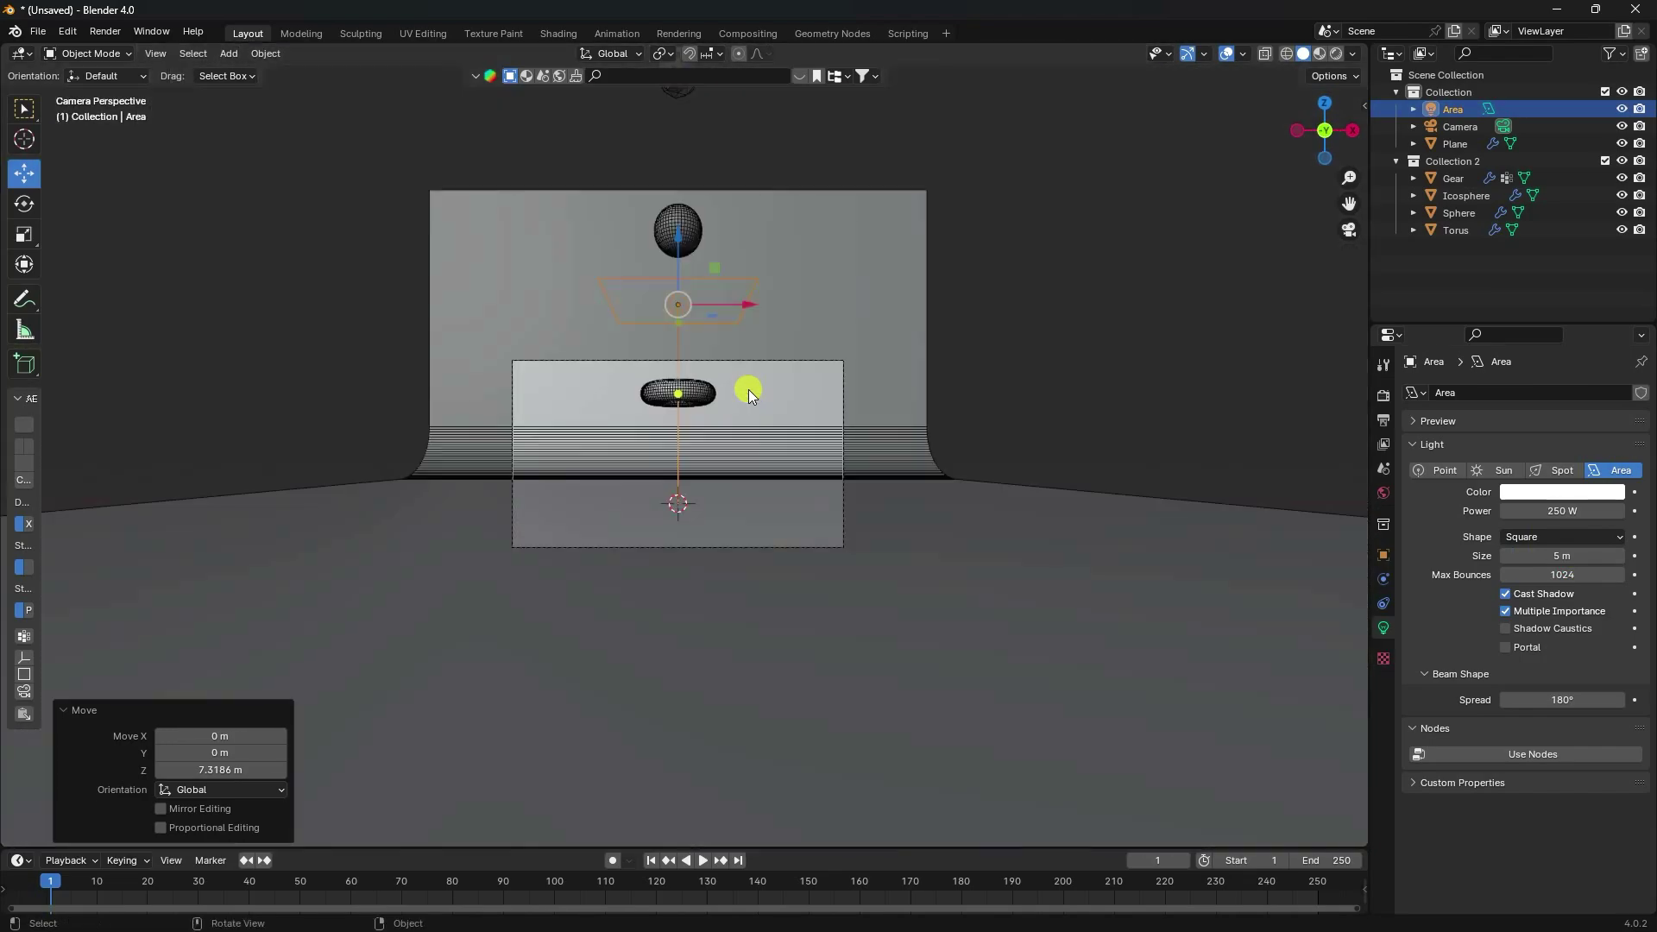
left_click_drag(687, 250, 692, 130)
Step: Duplicate the area light, shift the copy about 12.9 m toward the camera along Y, and lower it about 6.1 m
middle_click_drag(636, 215, 630, 427)
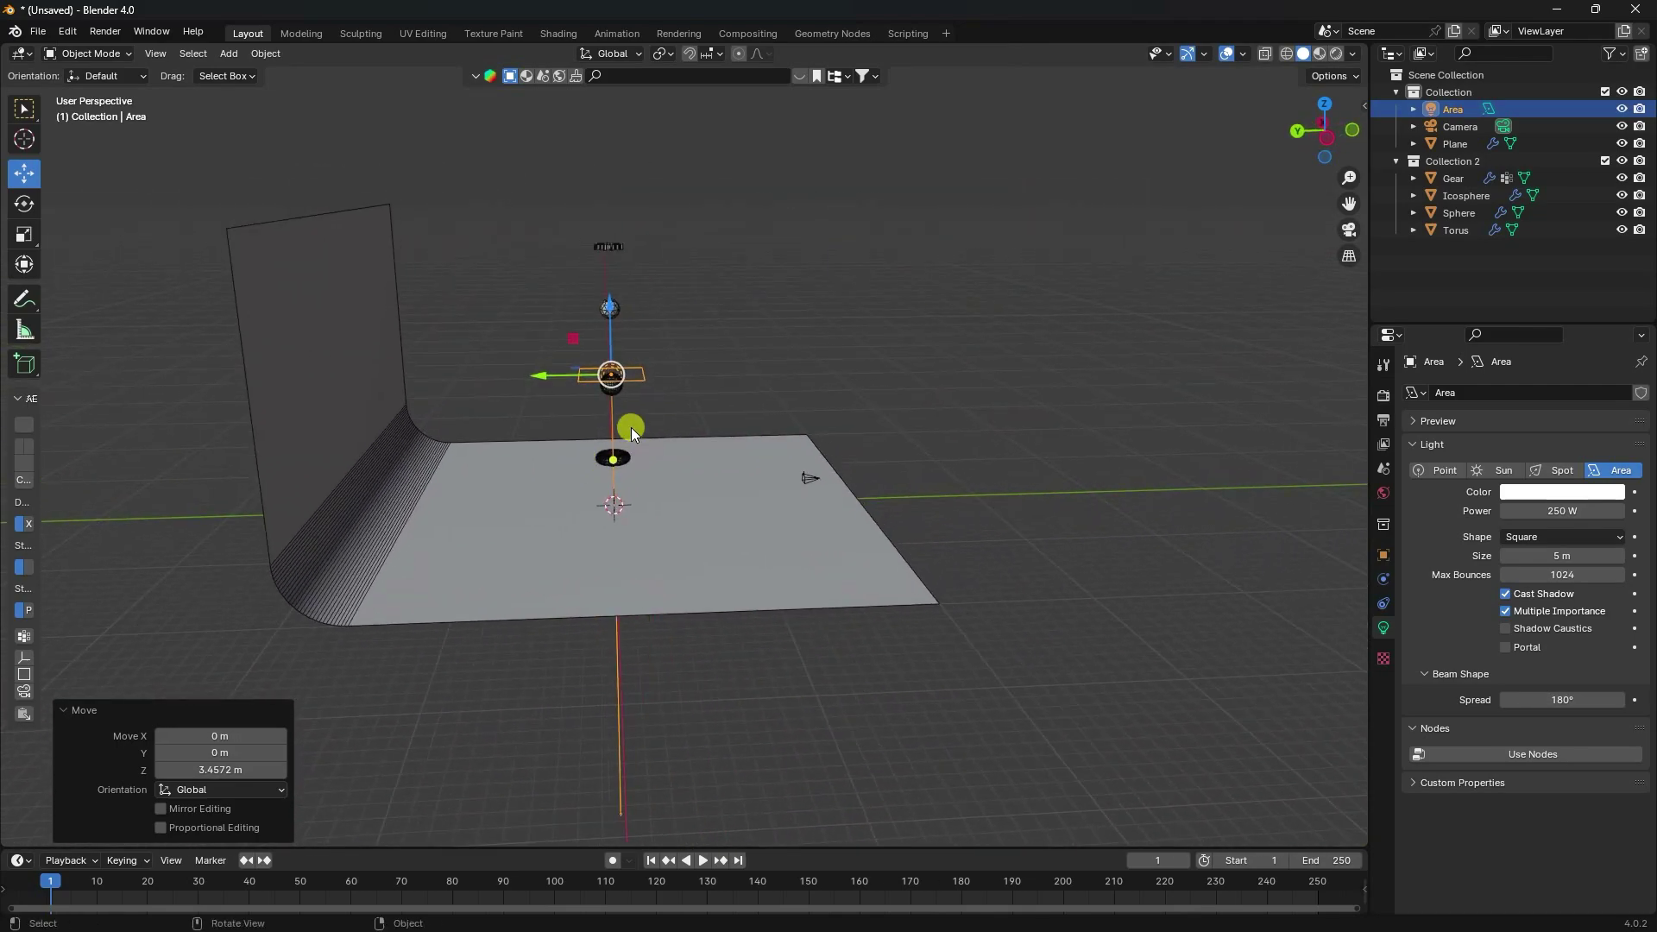
scroll(630, 427, "up", 2)
key("ctrl+c")
key("ctrl+v")
scroll(528, 371, "up", 3)
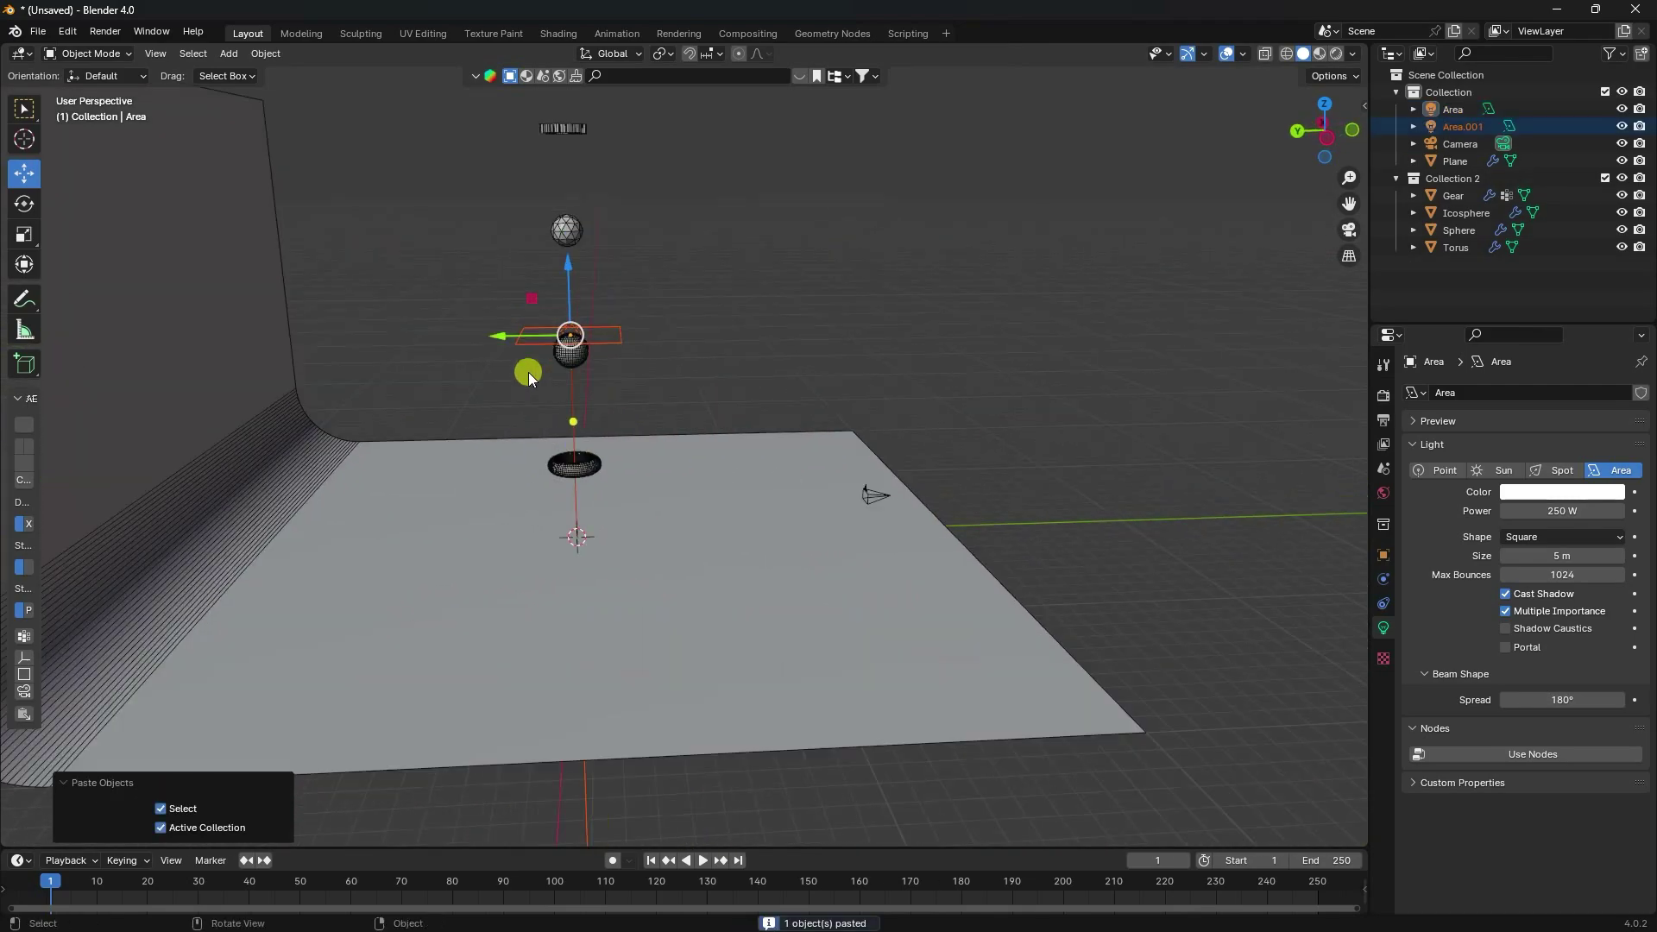
middle_click_drag(503, 305, 422, 359)
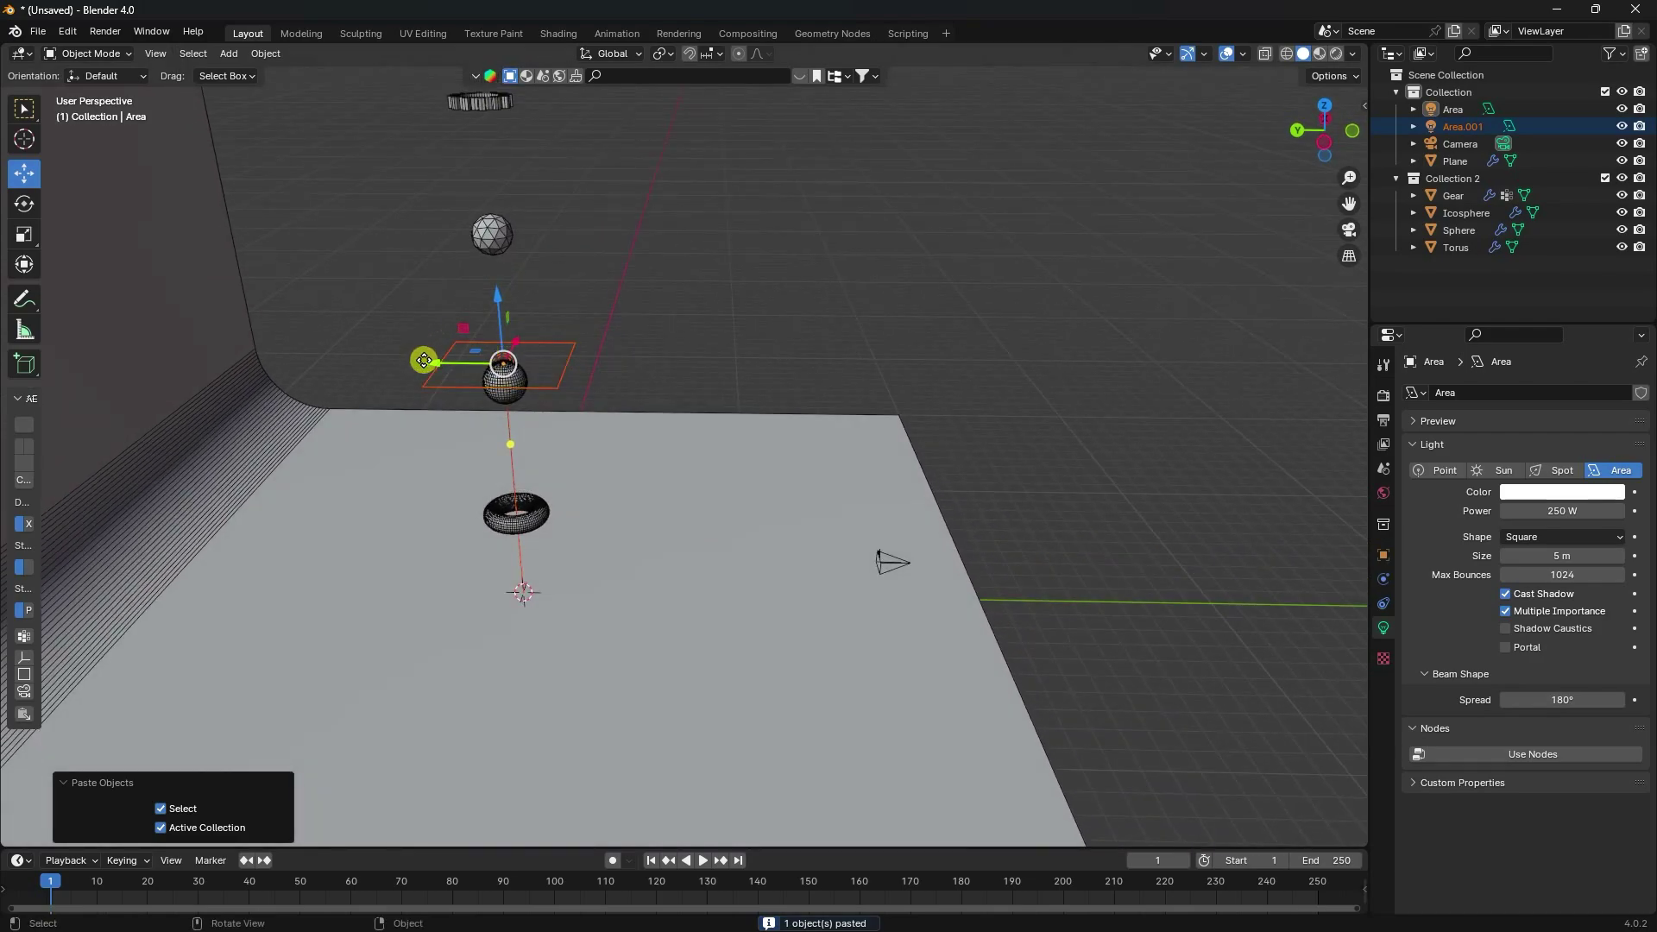
left_click_drag(422, 359, 764, 406)
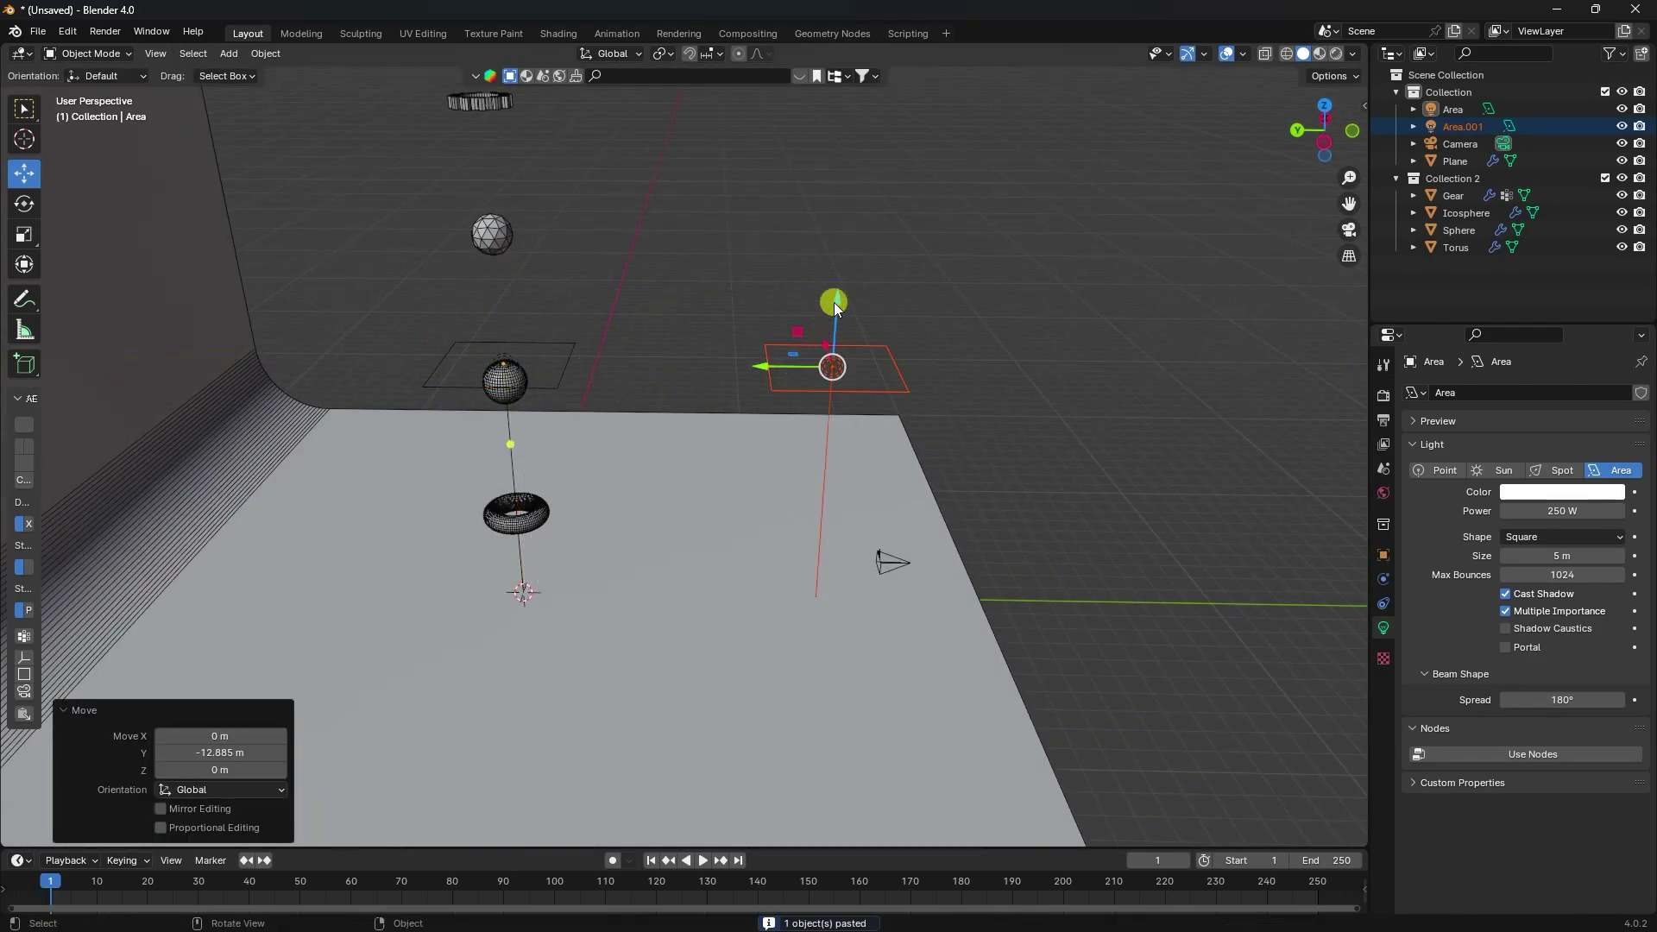
left_click_drag(831, 299, 821, 438)
Step: Rotate the duplicated area light 90° about X to face the backdrop, lower it about 1.2 m, and return to camera view
middle_click_drag(817, 515, 785, 464)
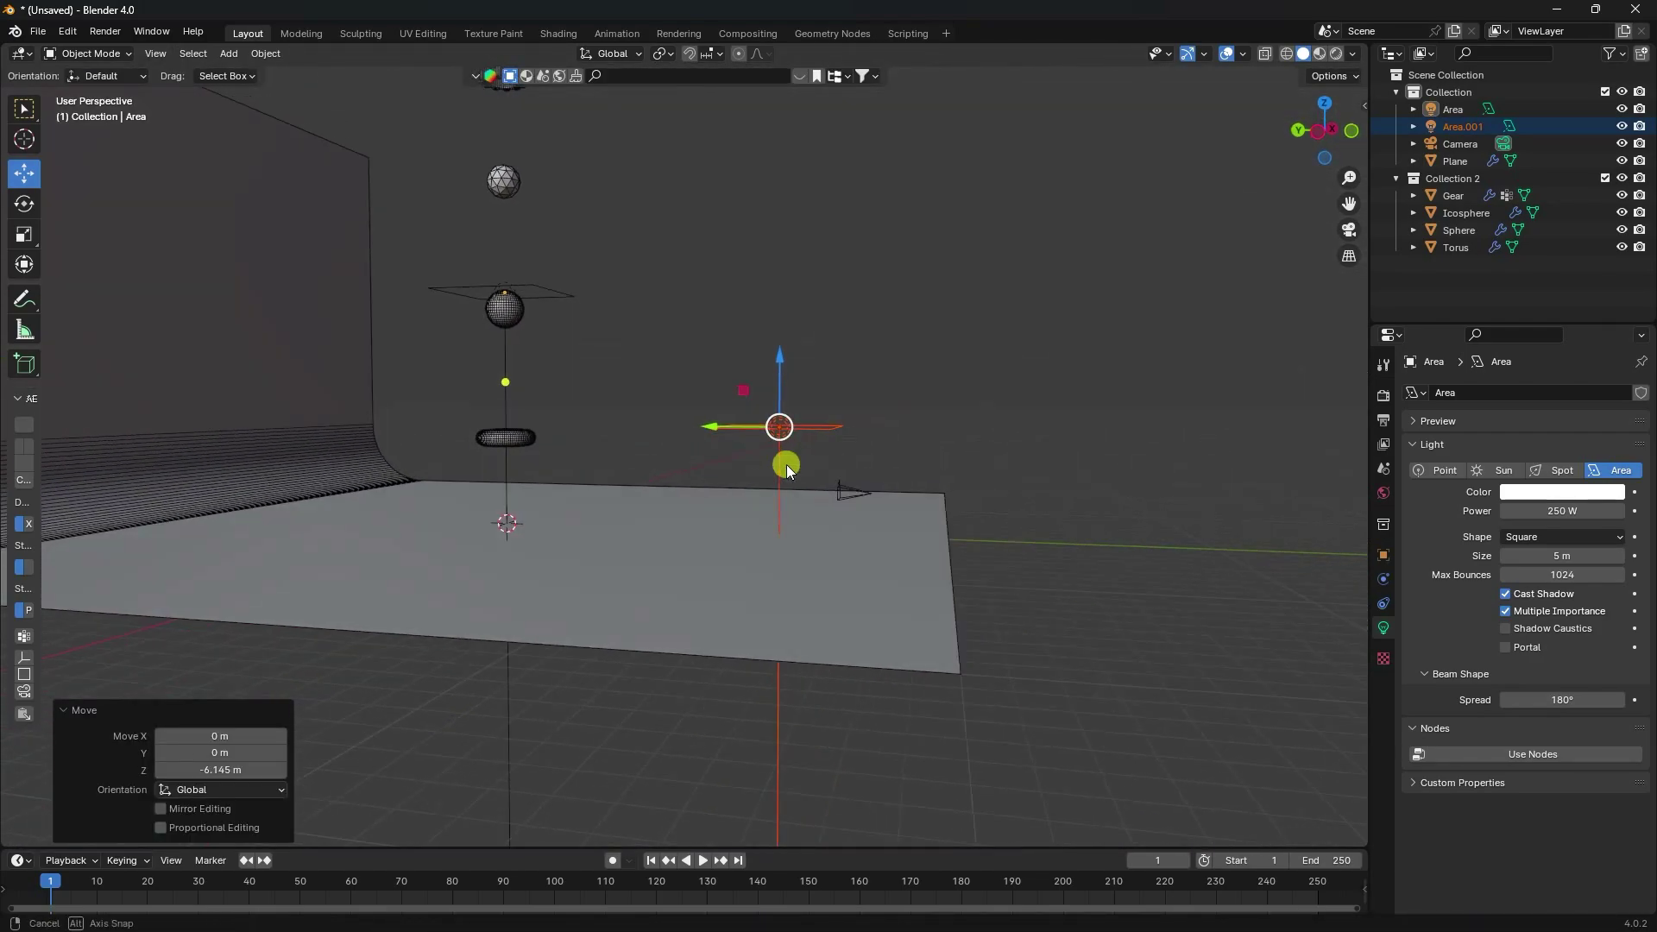
left_click(33, 205)
left_click_drag(810, 371, 872, 485)
left_click(24, 173)
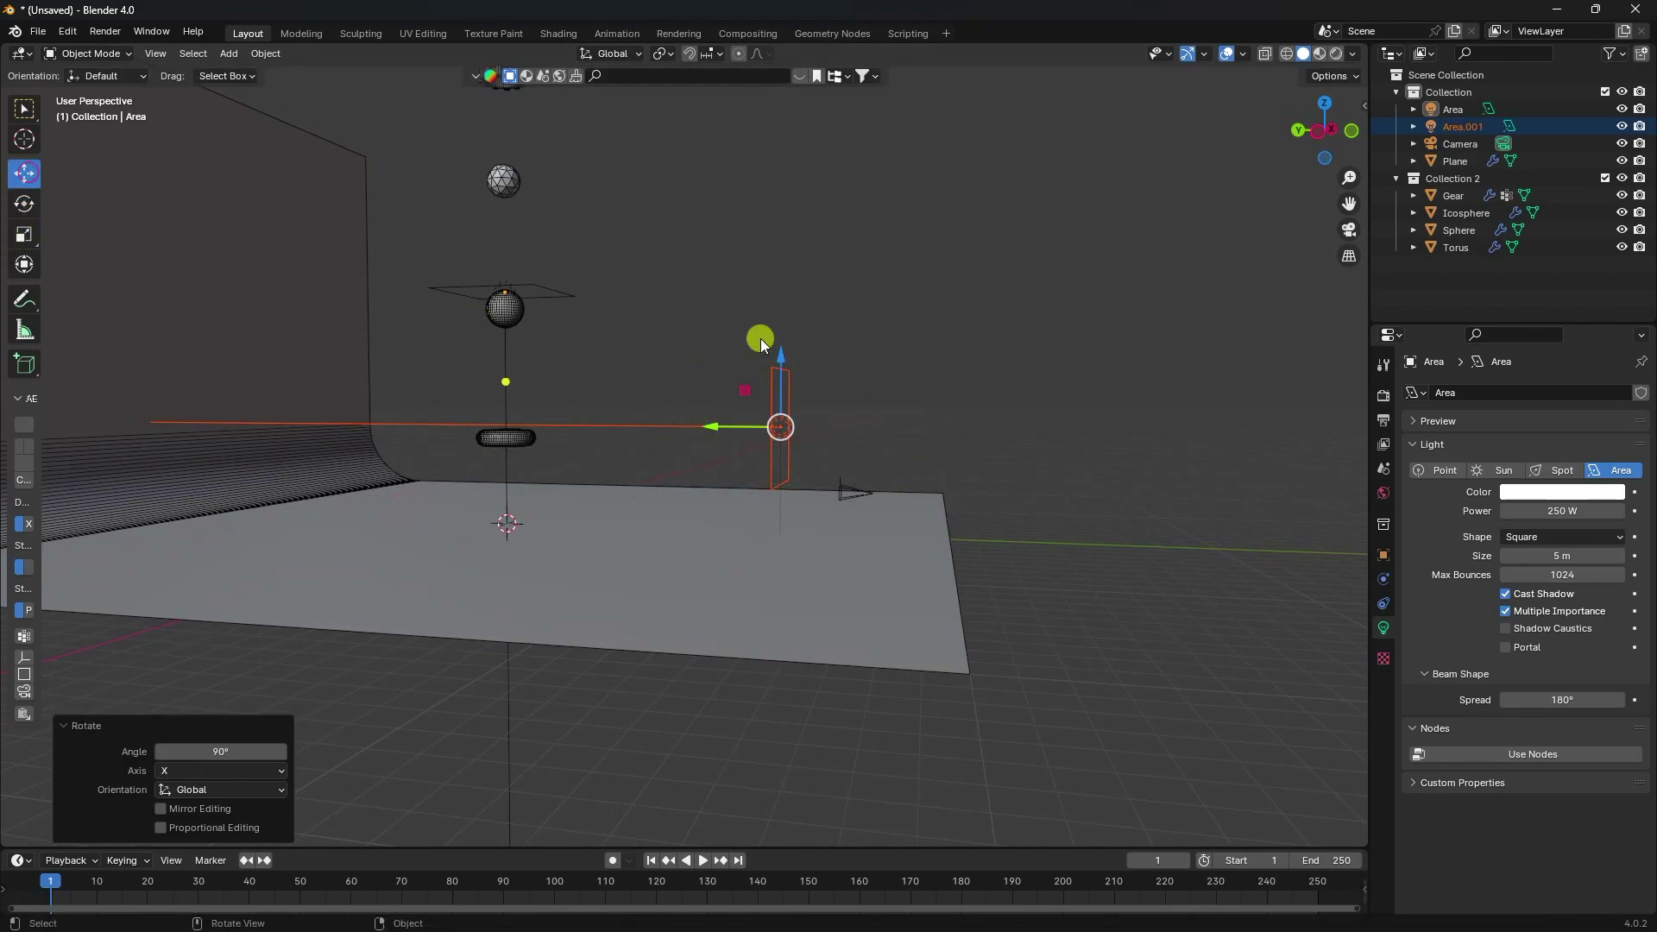
left_click_drag(780, 350, 767, 383)
key("KP_0")
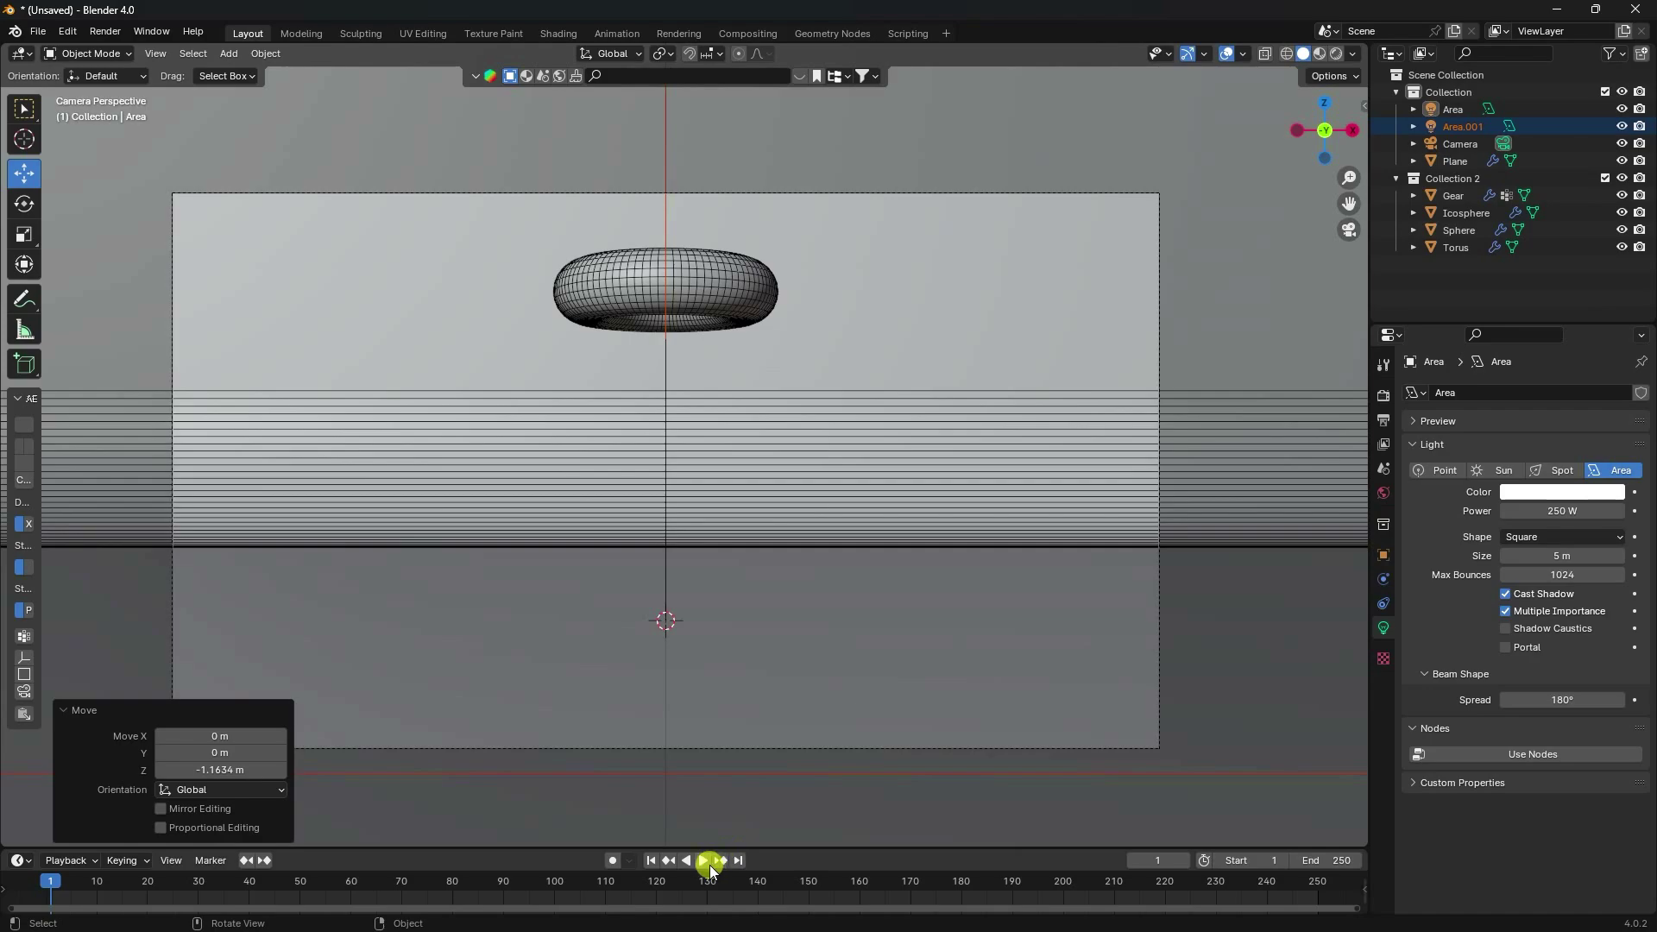
Step: Play the animation to frame 63, render that frame as a test image, and go back to frame 1
left_click(706, 861)
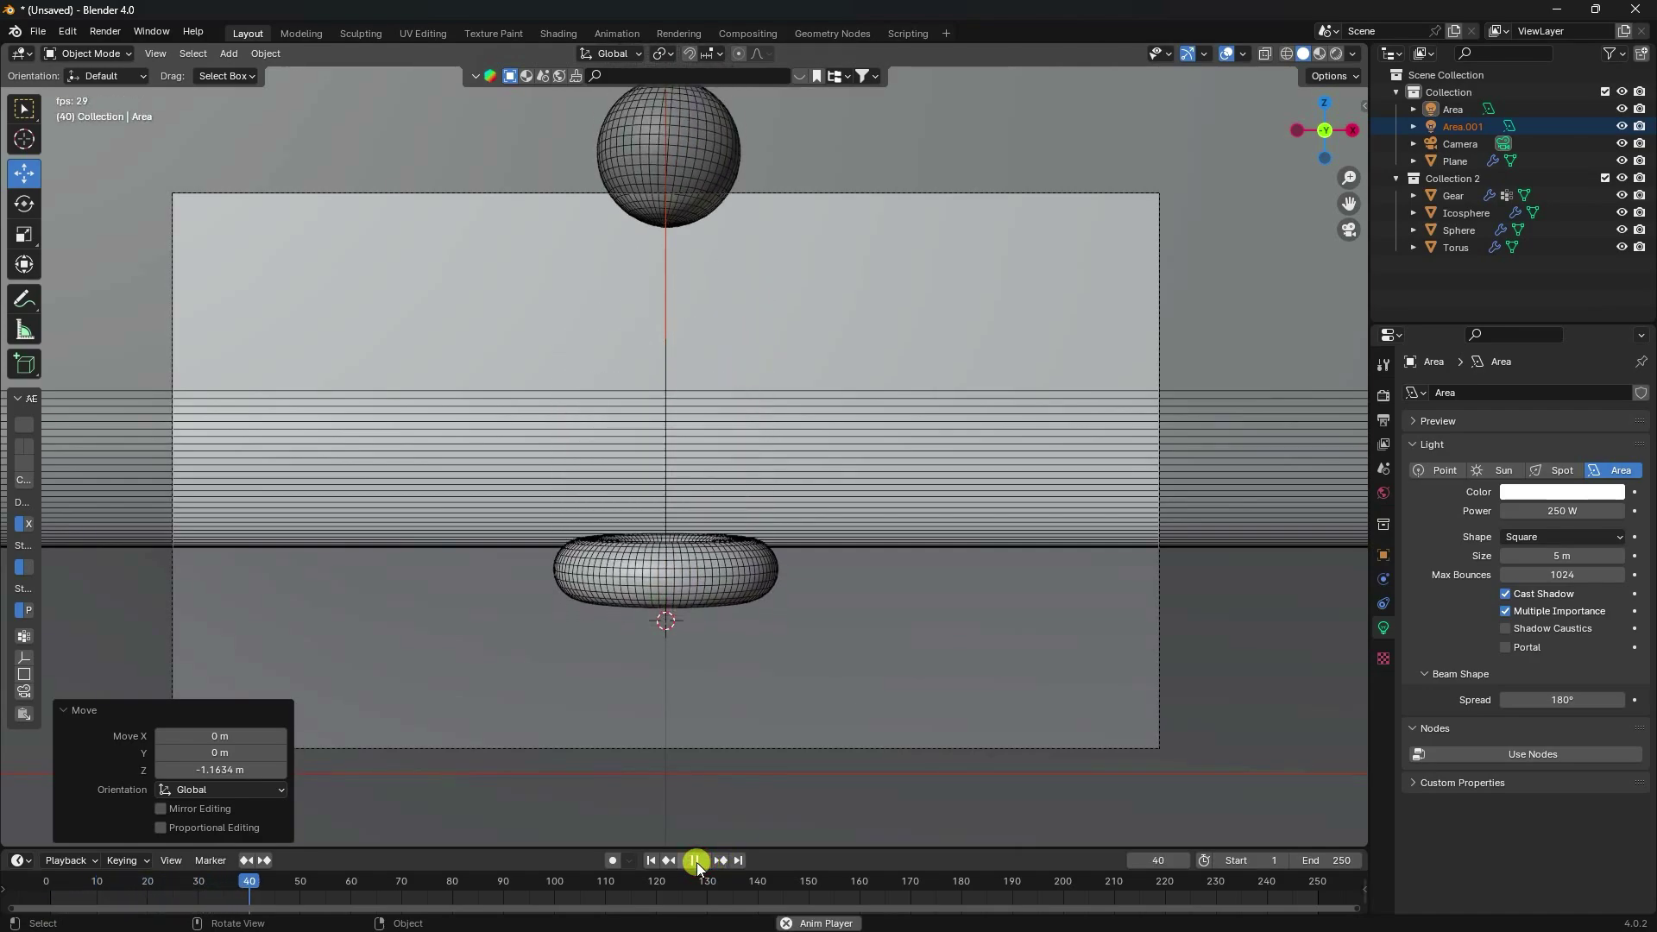
left_click(696, 861)
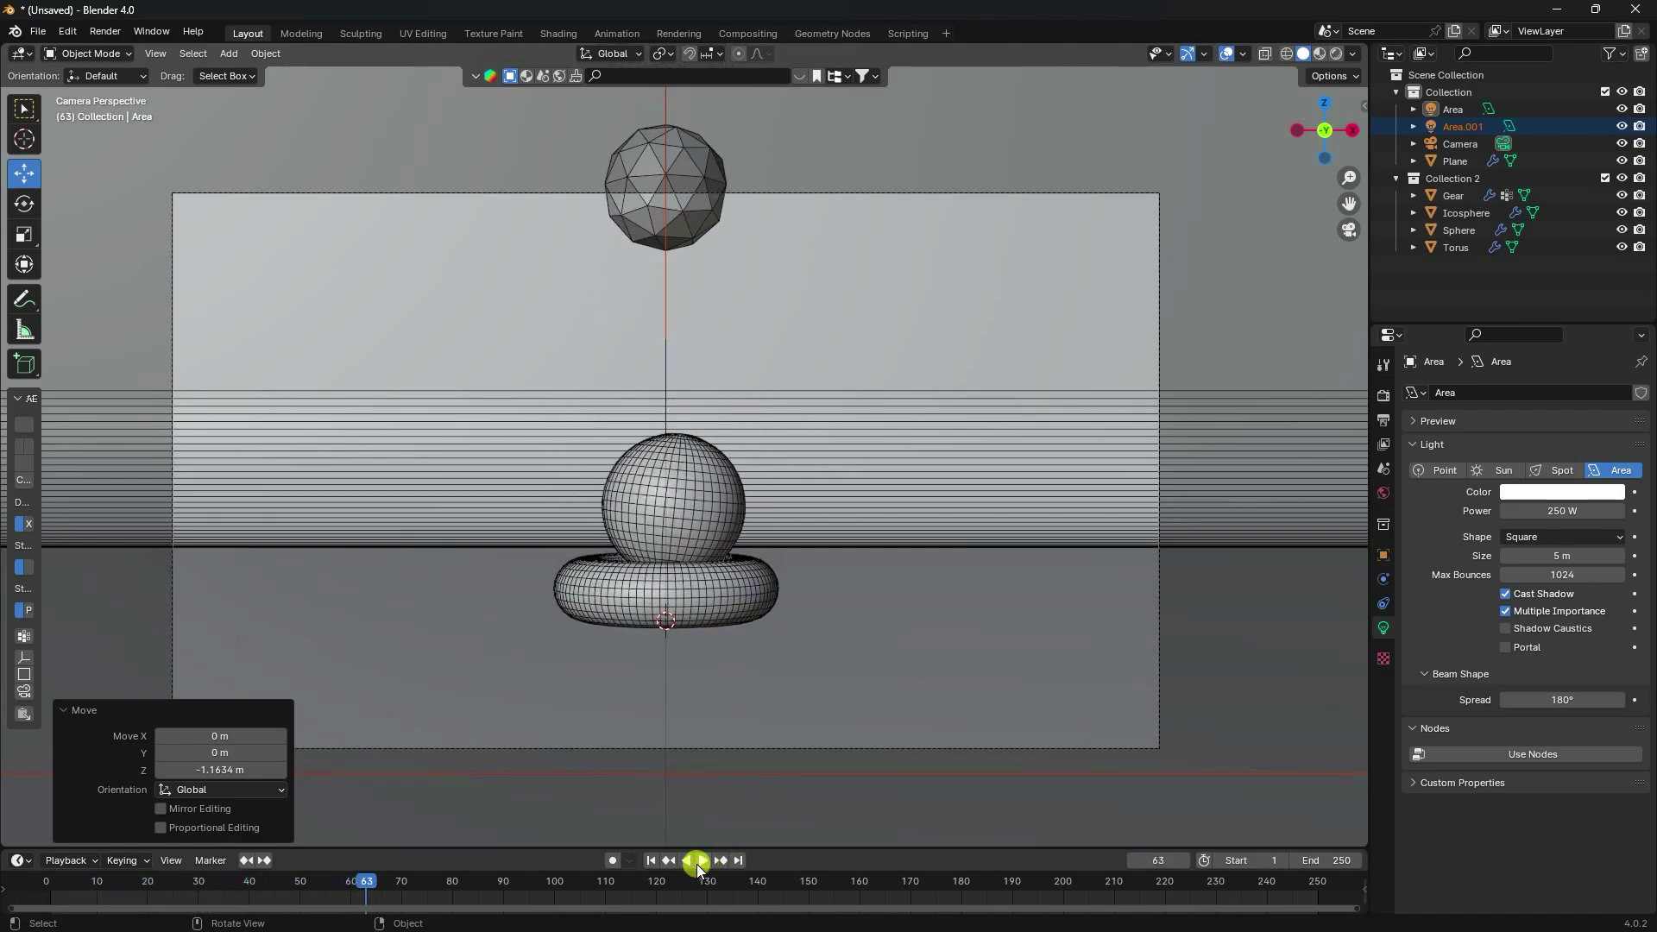
left_click(105, 32)
left_click(122, 53)
left_click(649, 861)
Step: Focus on the UV sphere in front view, switch to wireframe display, and enter Edit Mode
middle_click_drag(616, 427, 626, 501)
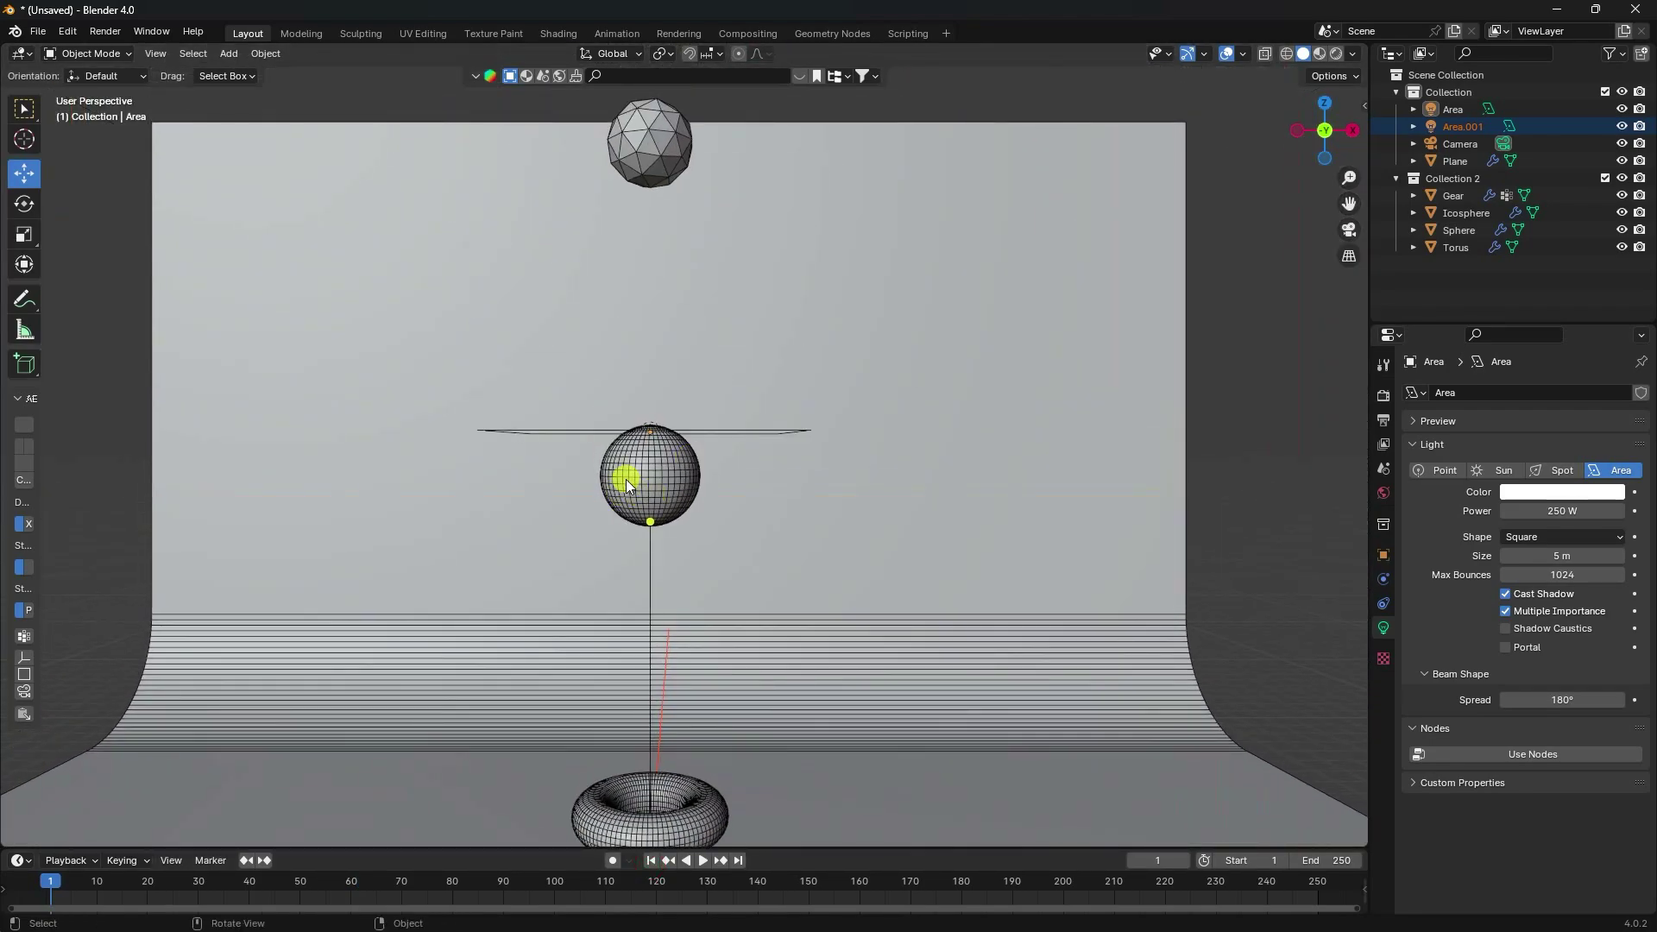
left_click(625, 482)
key("KP_1")
key("KP_Decimal")
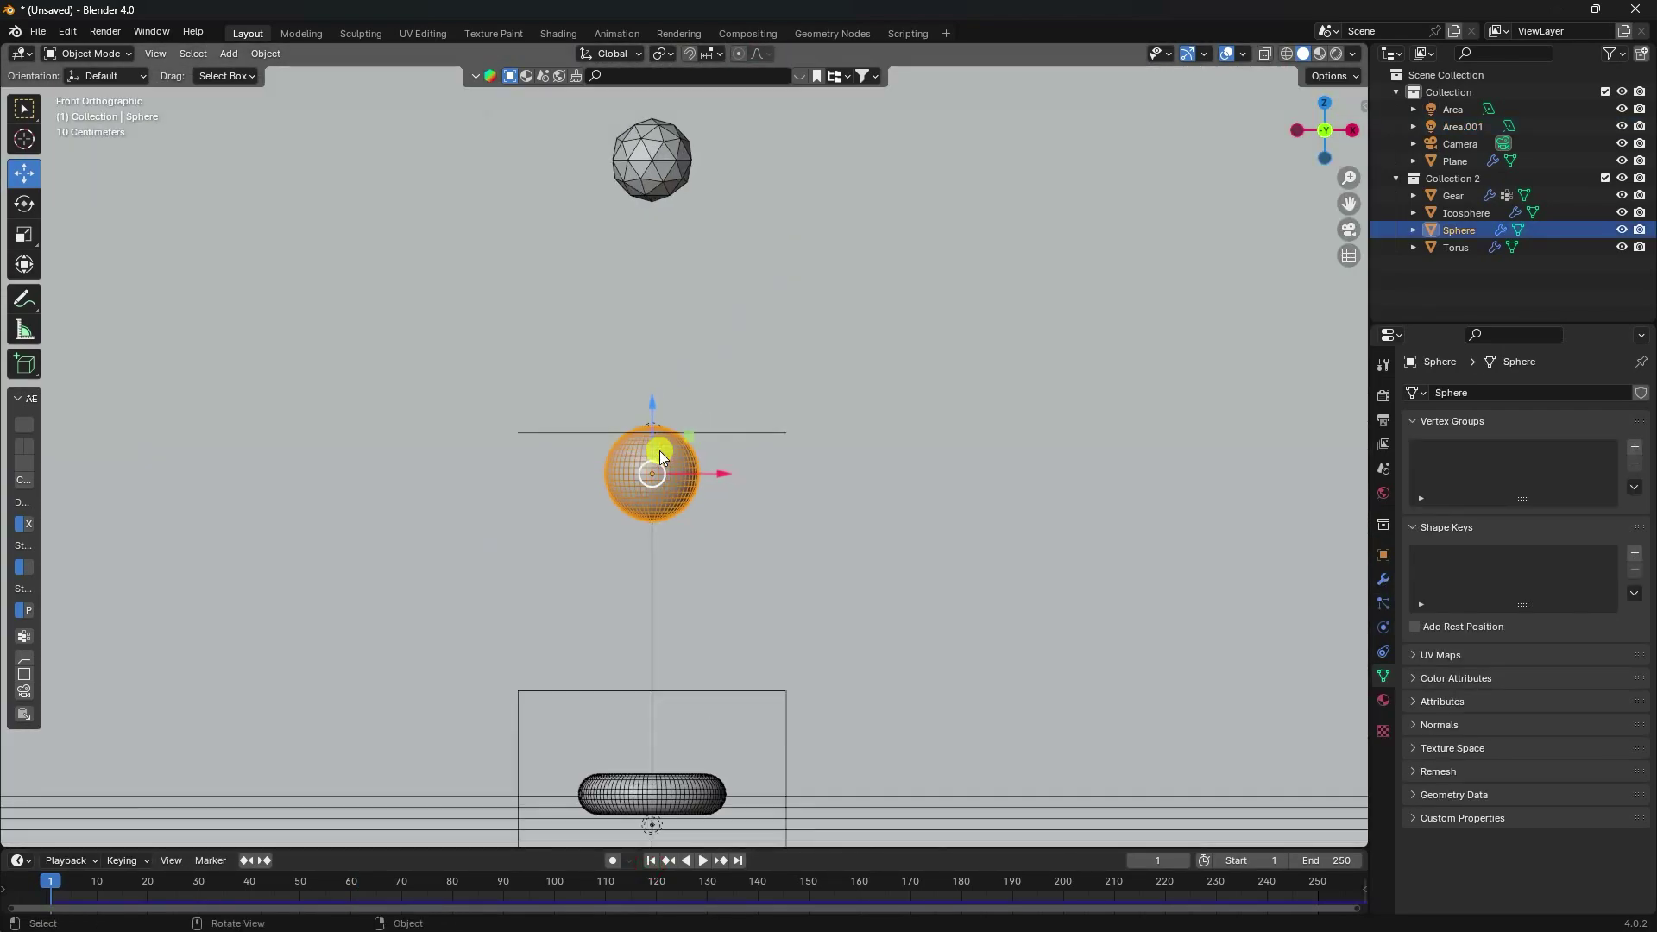
scroll(635, 478, "up", 1)
middle_click_drag(661, 483, 806, 466, "shift")
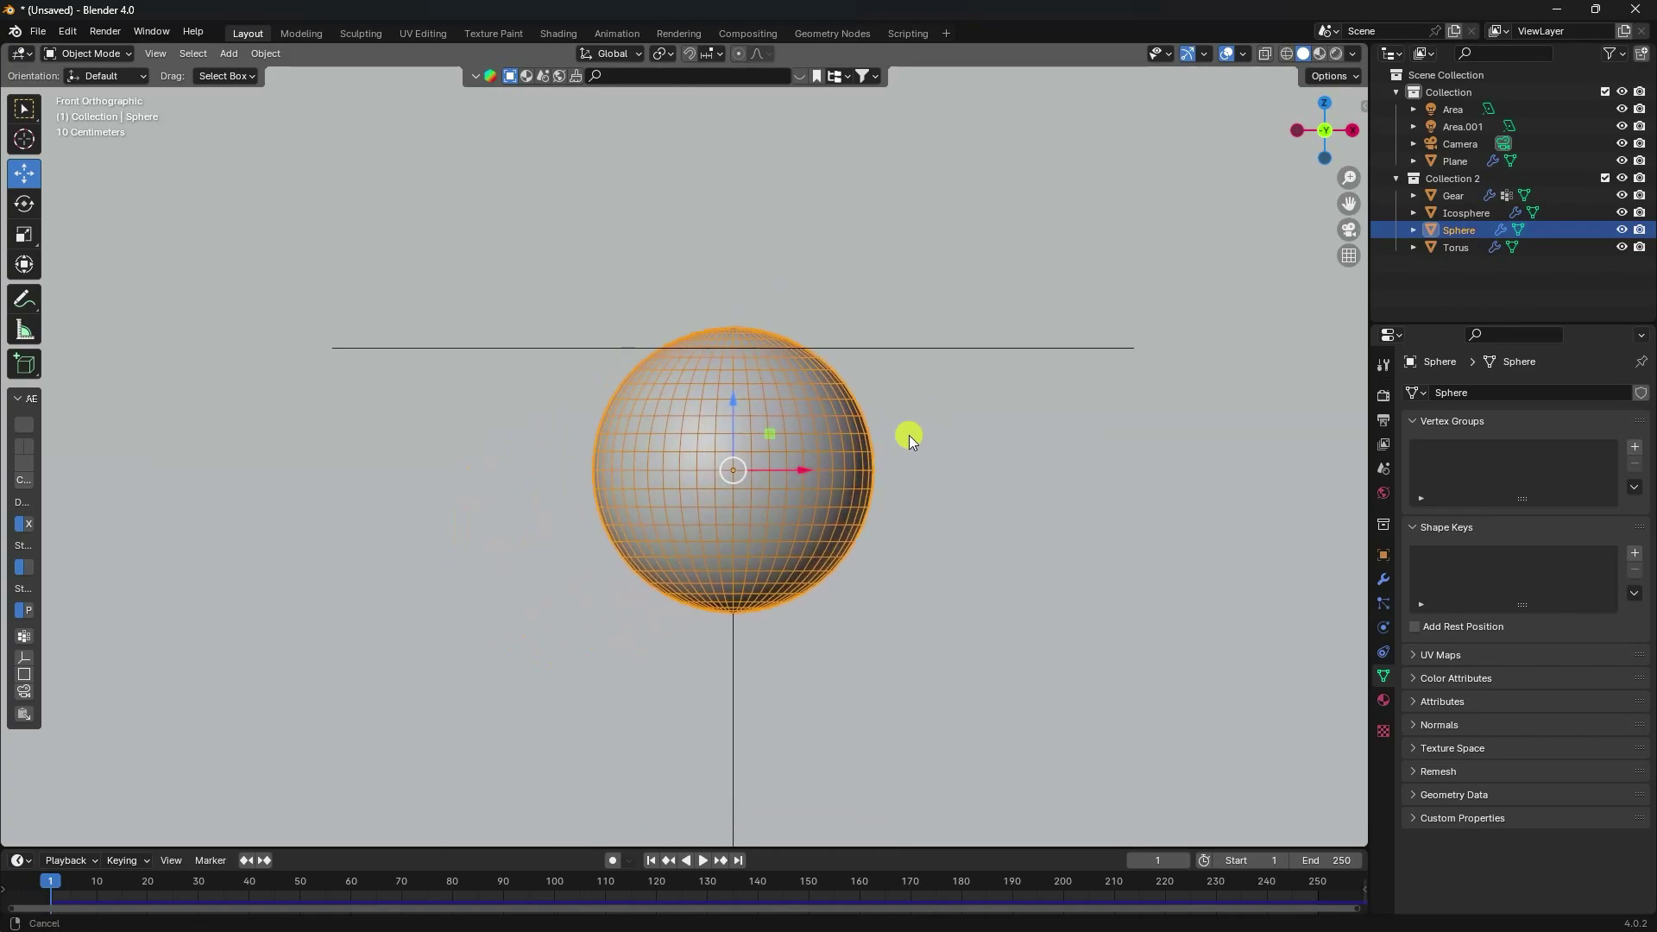
left_click(1286, 54)
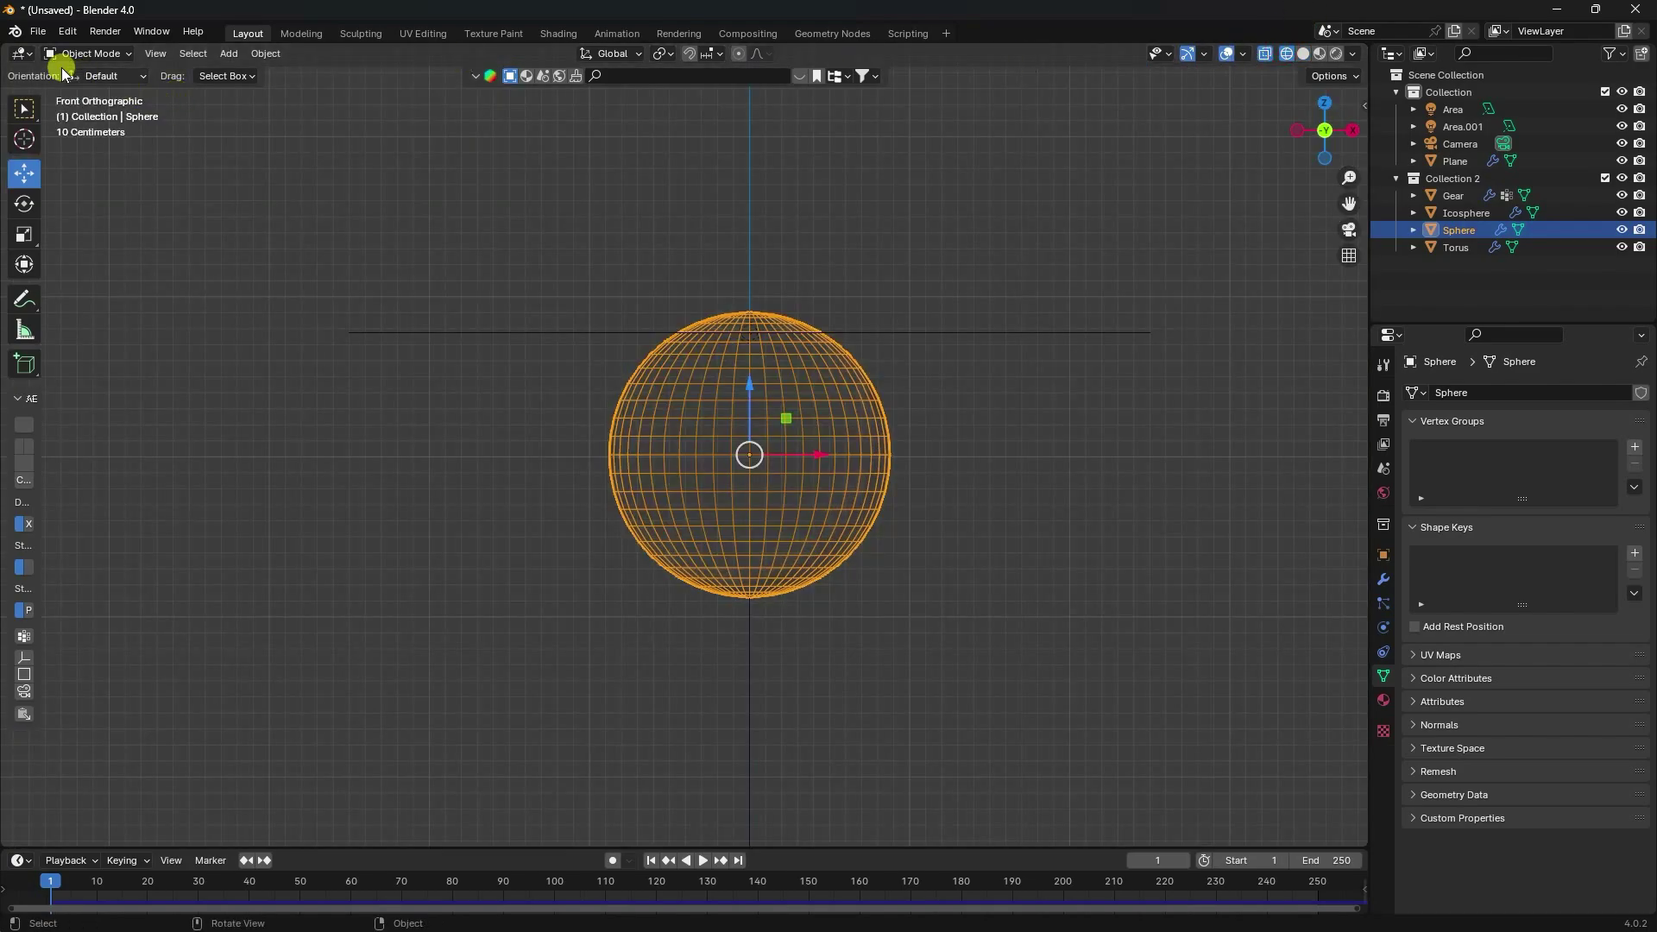
left_click(86, 54)
left_click(86, 91)
Step: In face select mode, box-select all faces of the sphere's upper half down to its equator
scroll(868, 420, "up", 2)
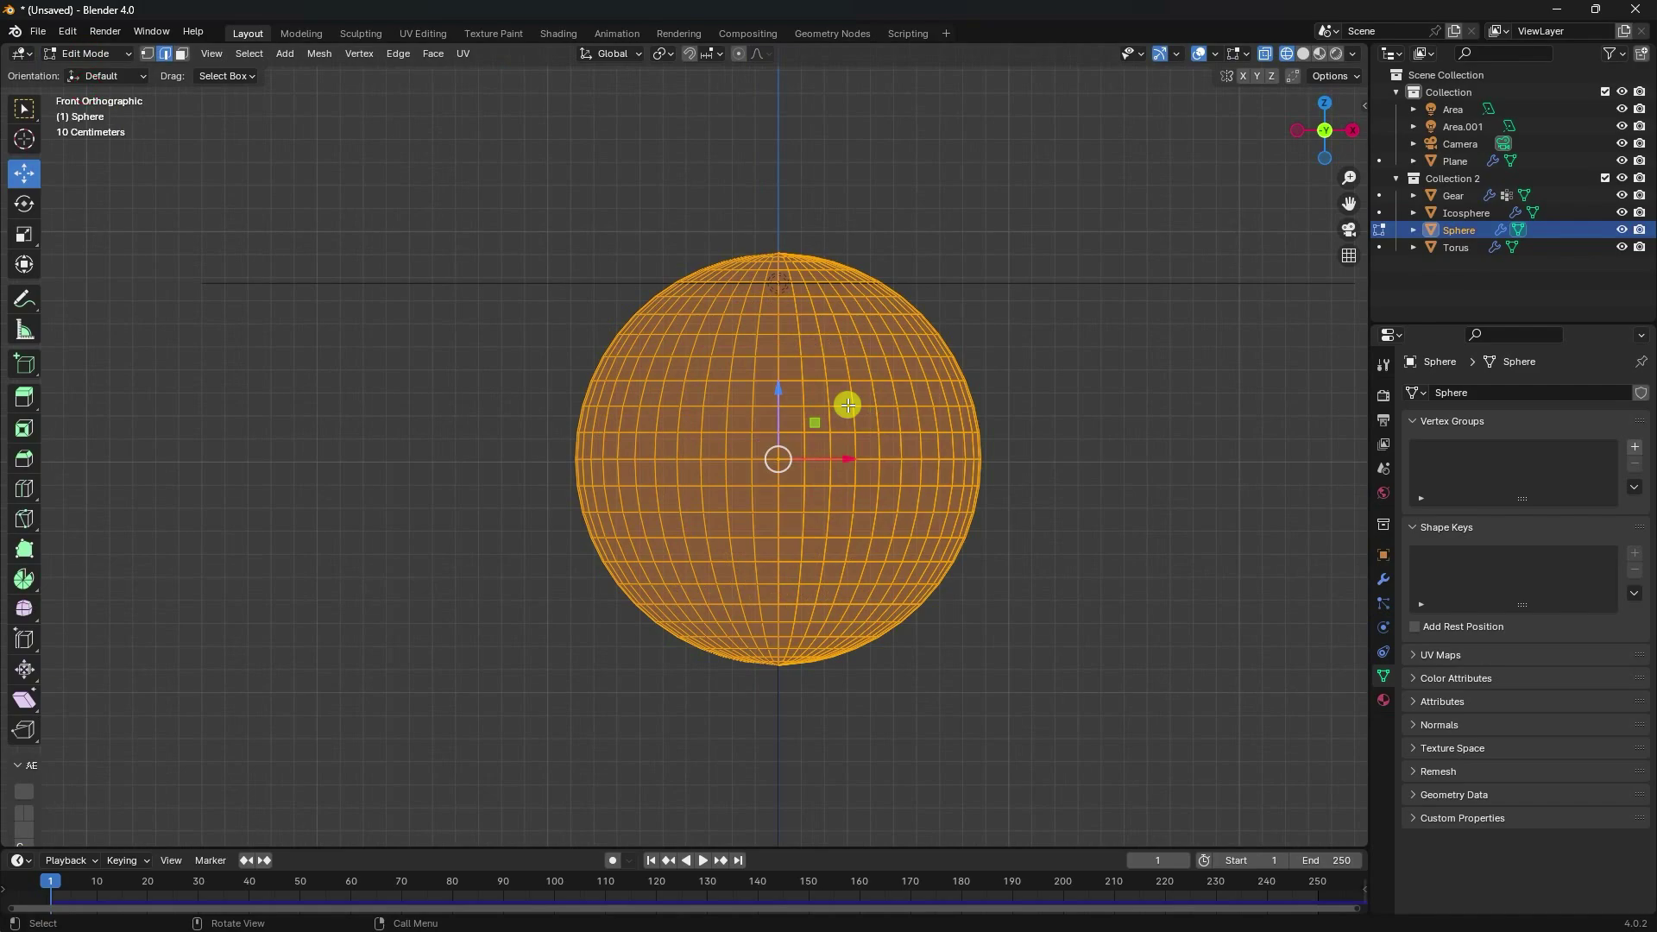
middle_click_drag(847, 404, 796, 402, "shift")
left_click(182, 53)
key("b")
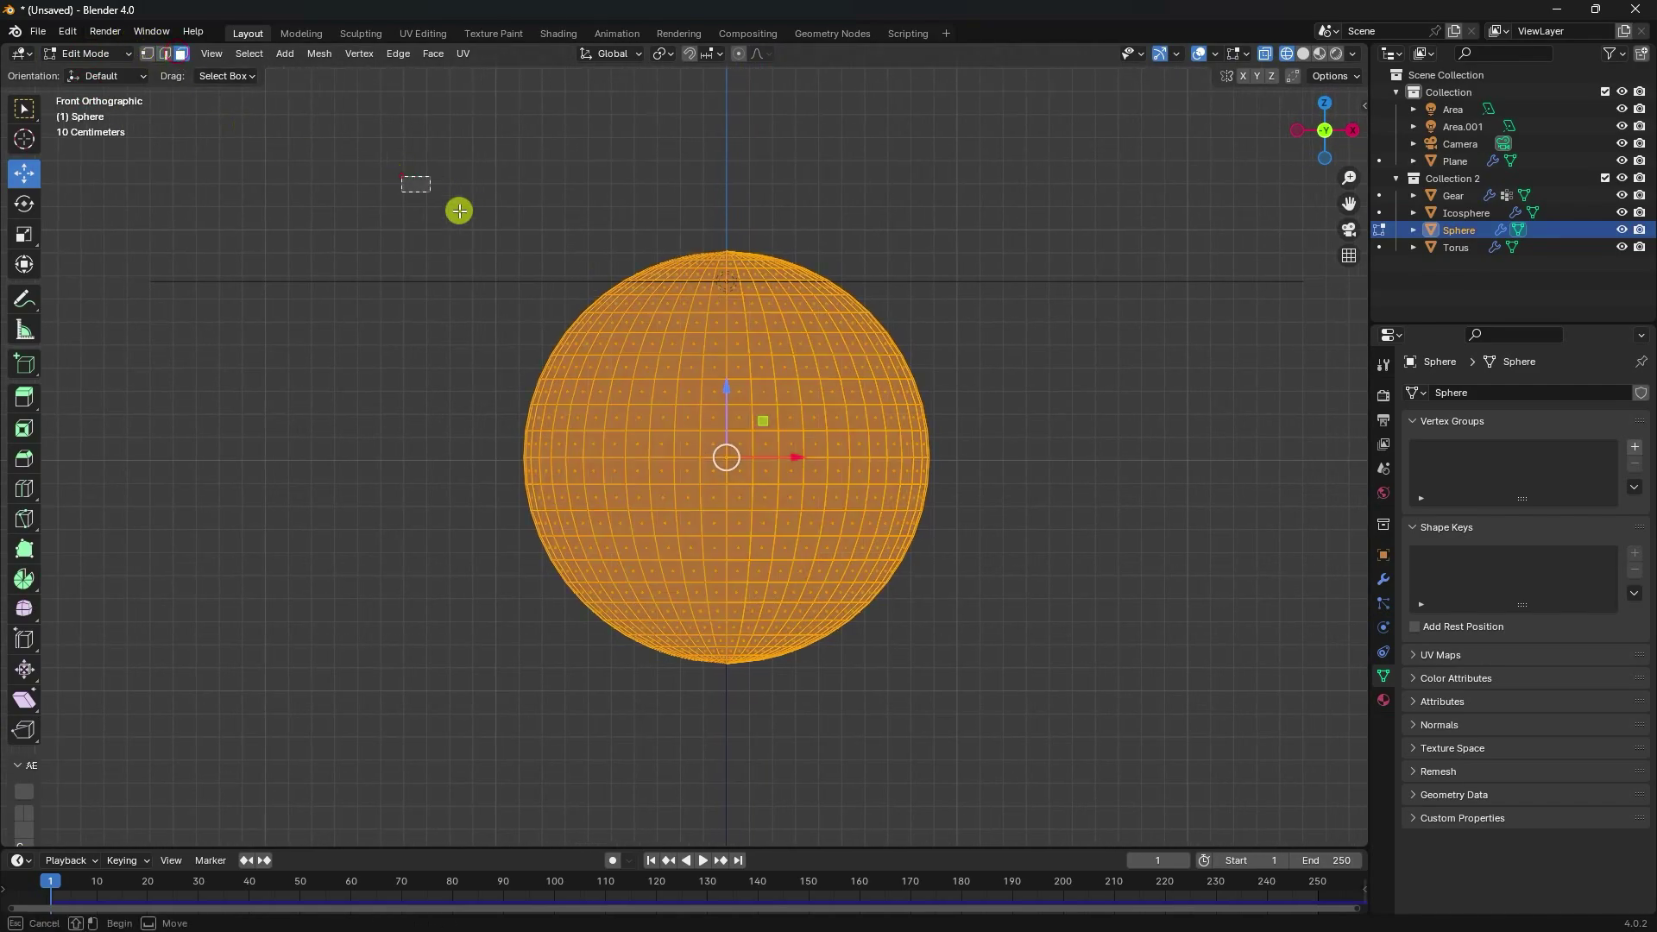
left_click_drag(402, 176, 1050, 488)
scroll(993, 259, "up", 1)
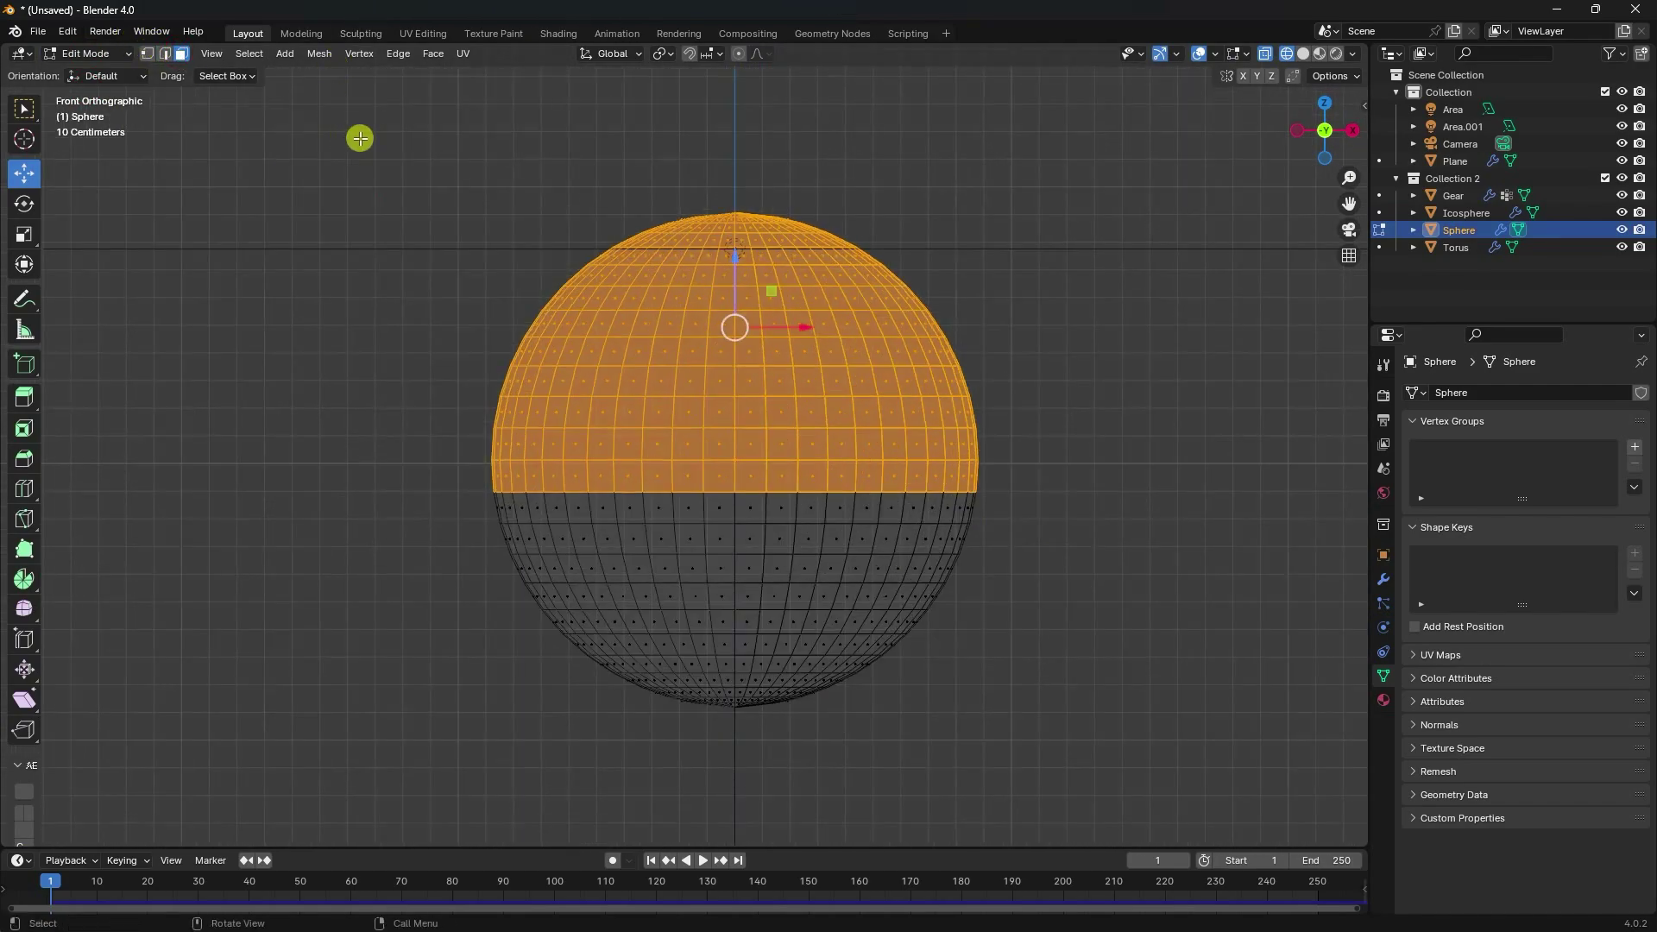
left_click_drag(360, 138, 1124, 448)
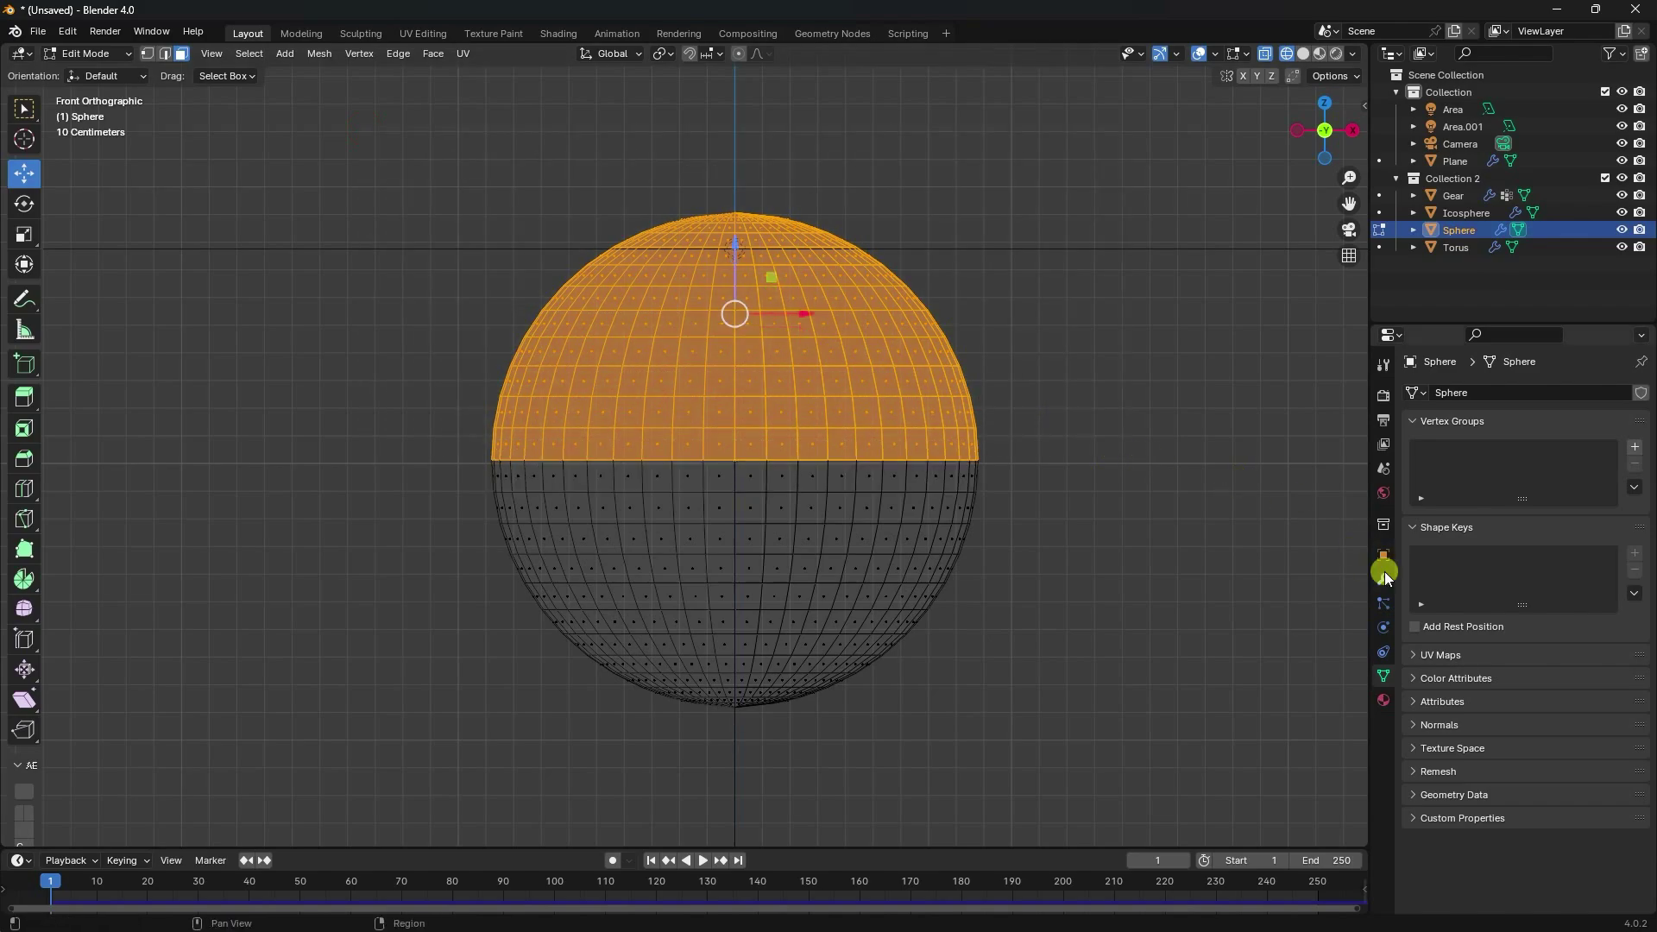
Step: Add a second material slot to the sphere, load the Marbel material, and assign it to the selected upper faces
left_click(1384, 700)
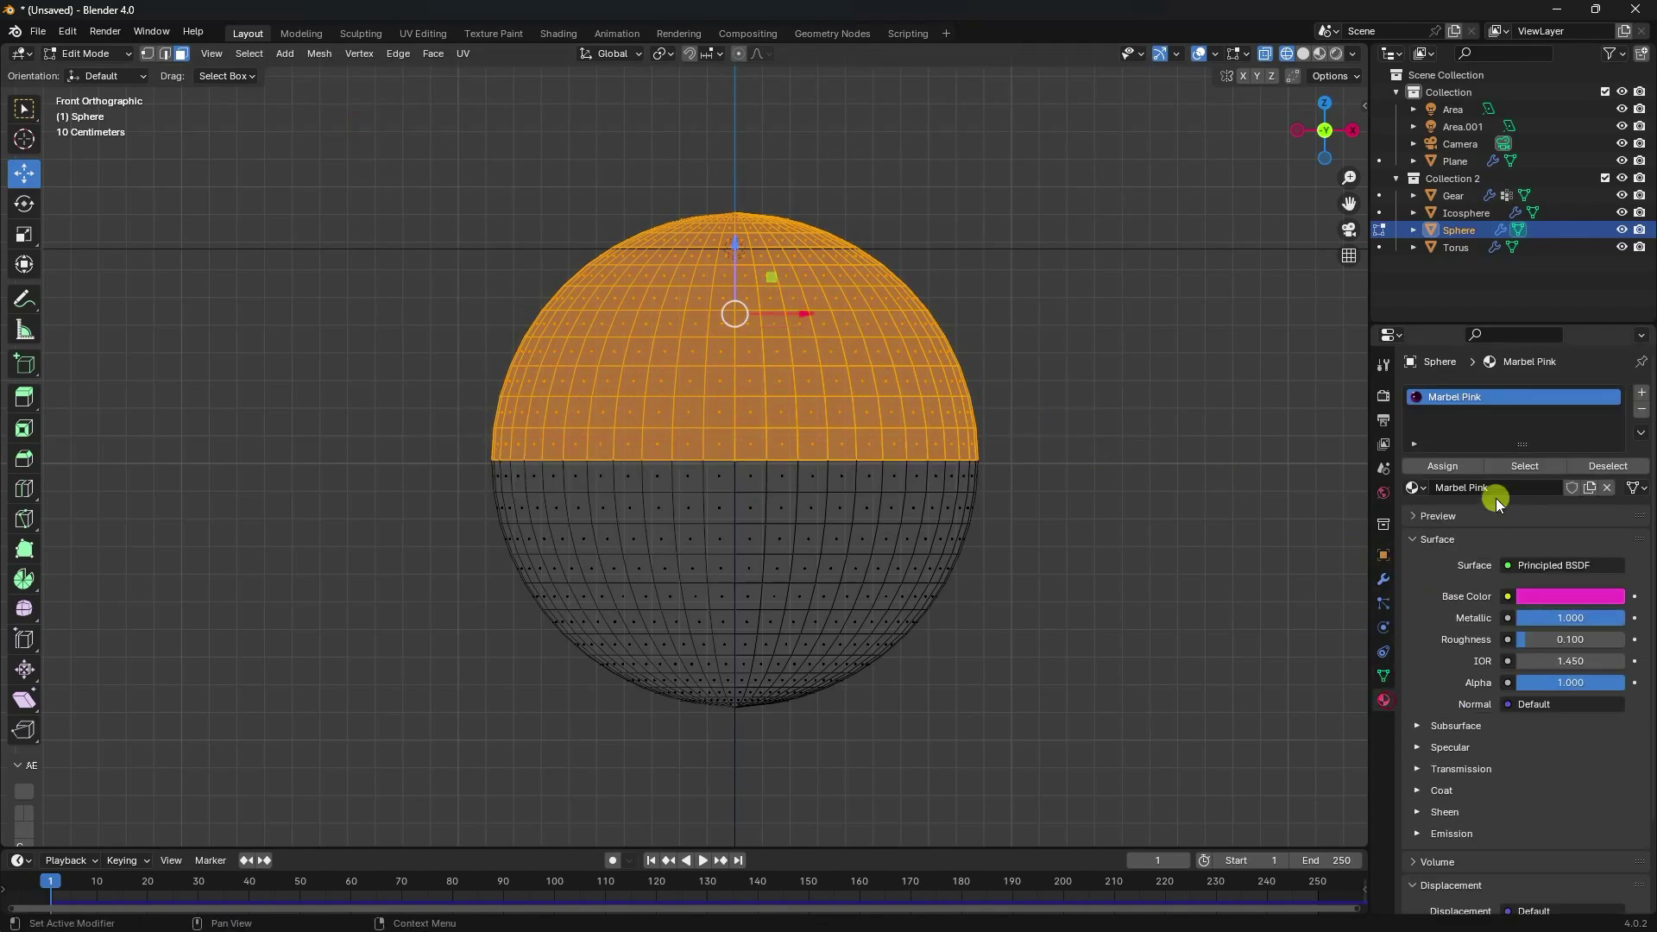
left_click(1642, 393)
left_click(1415, 515)
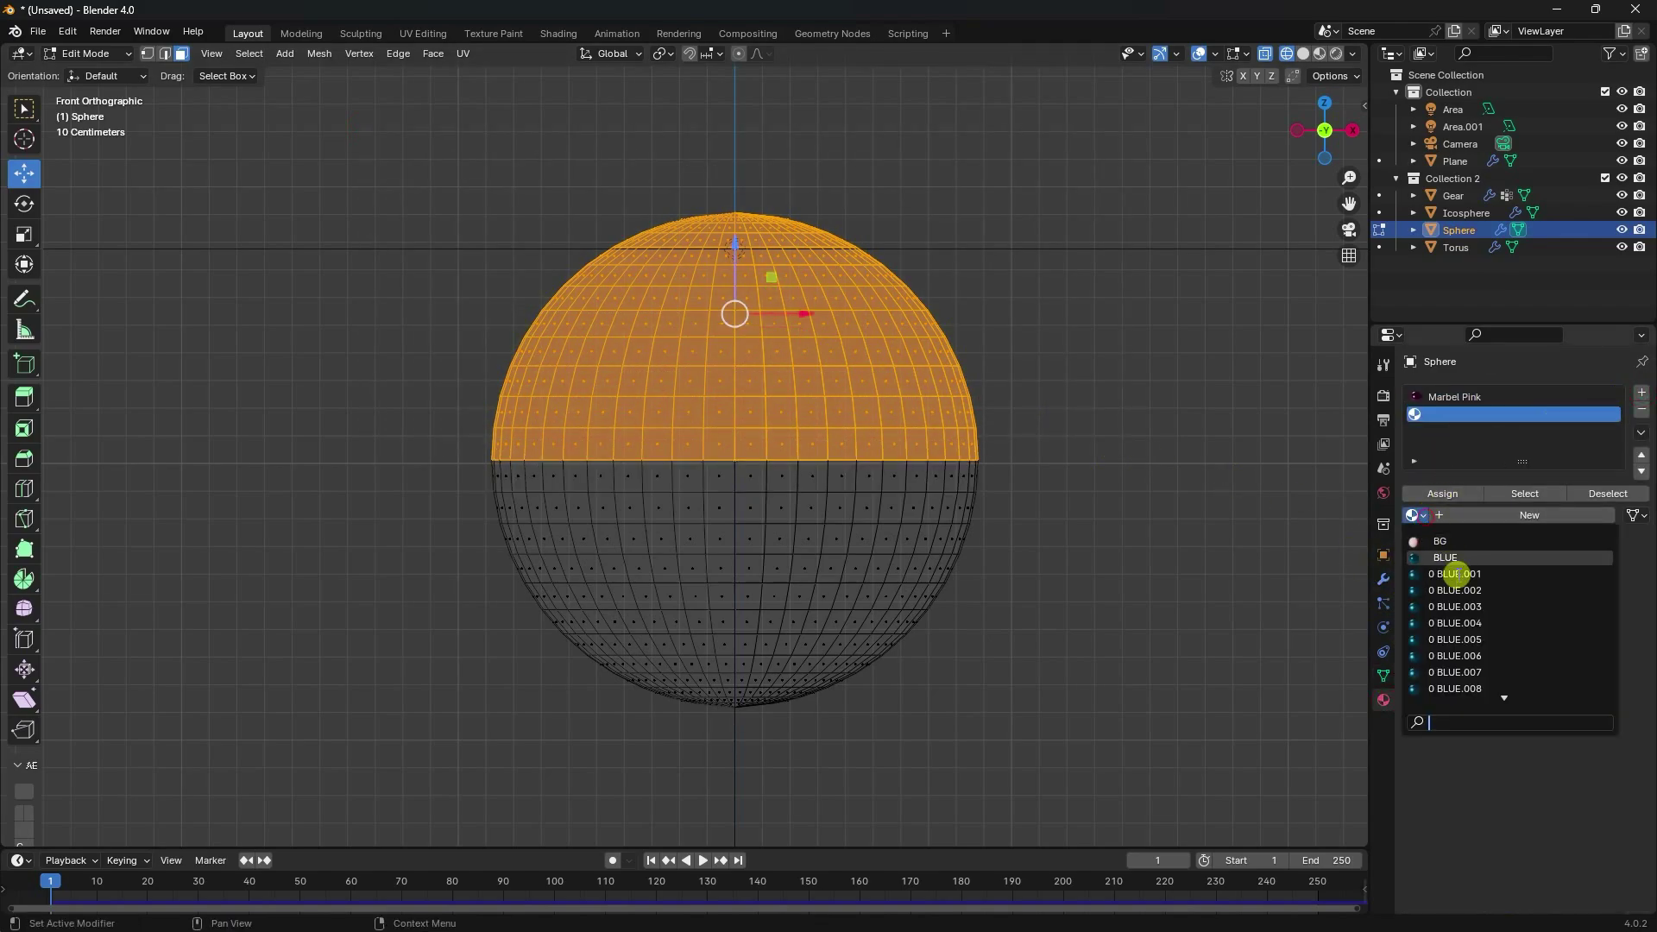
scroll(1470, 595, "down", 15)
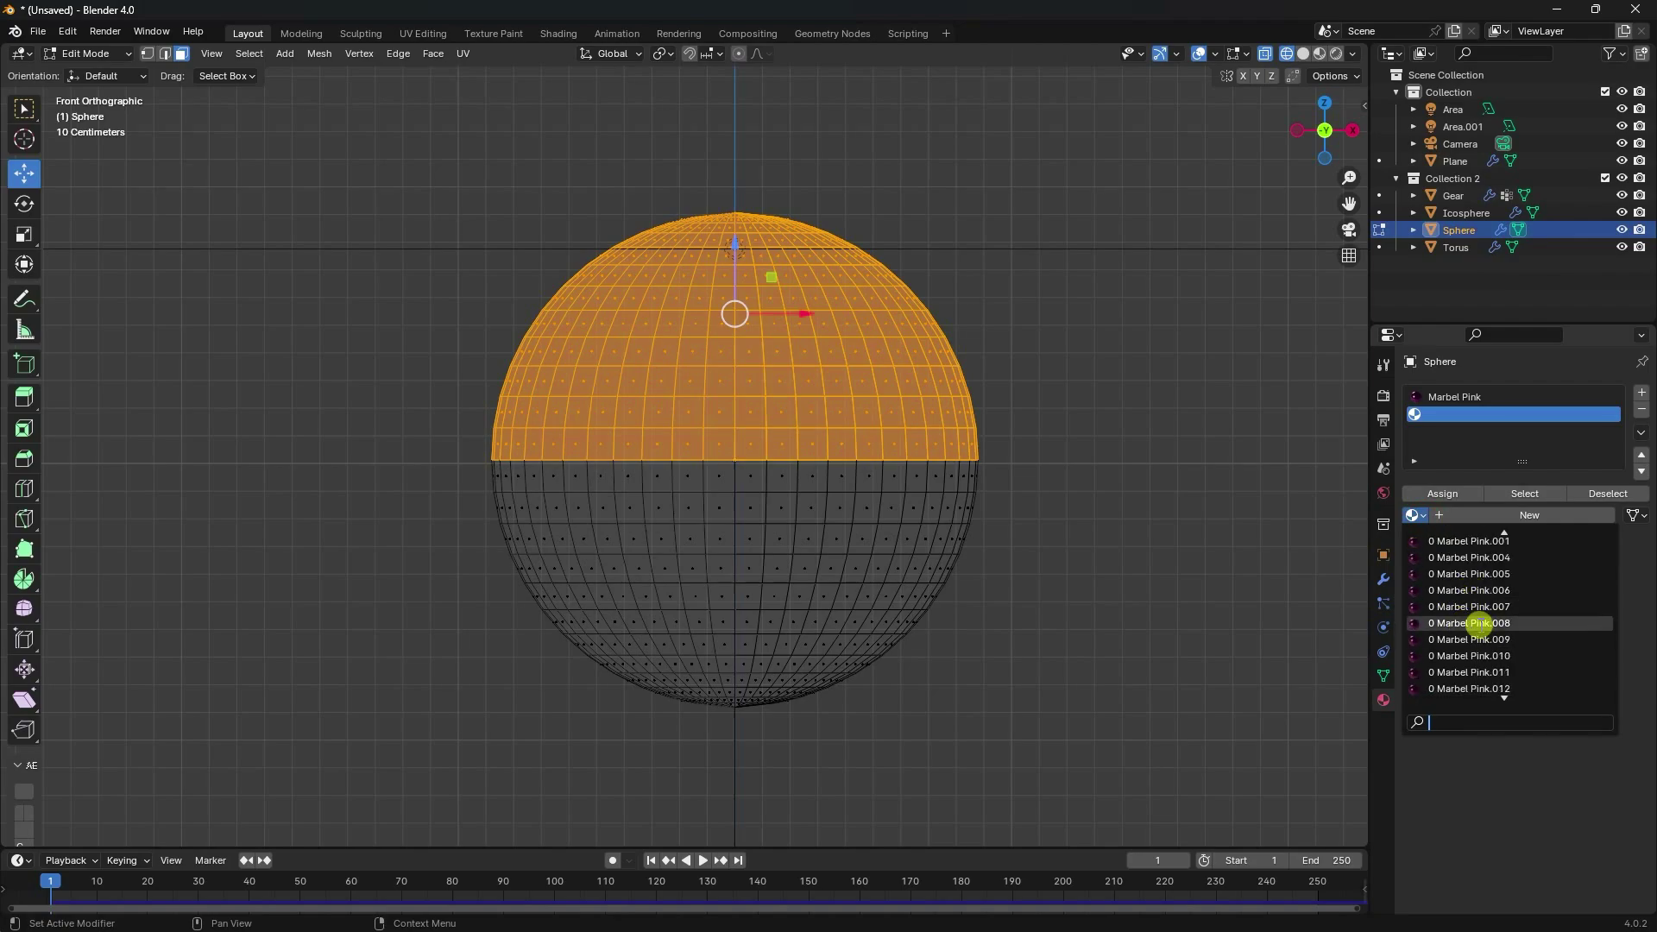
scroll(1468, 596, "down", 2)
left_click(1451, 591)
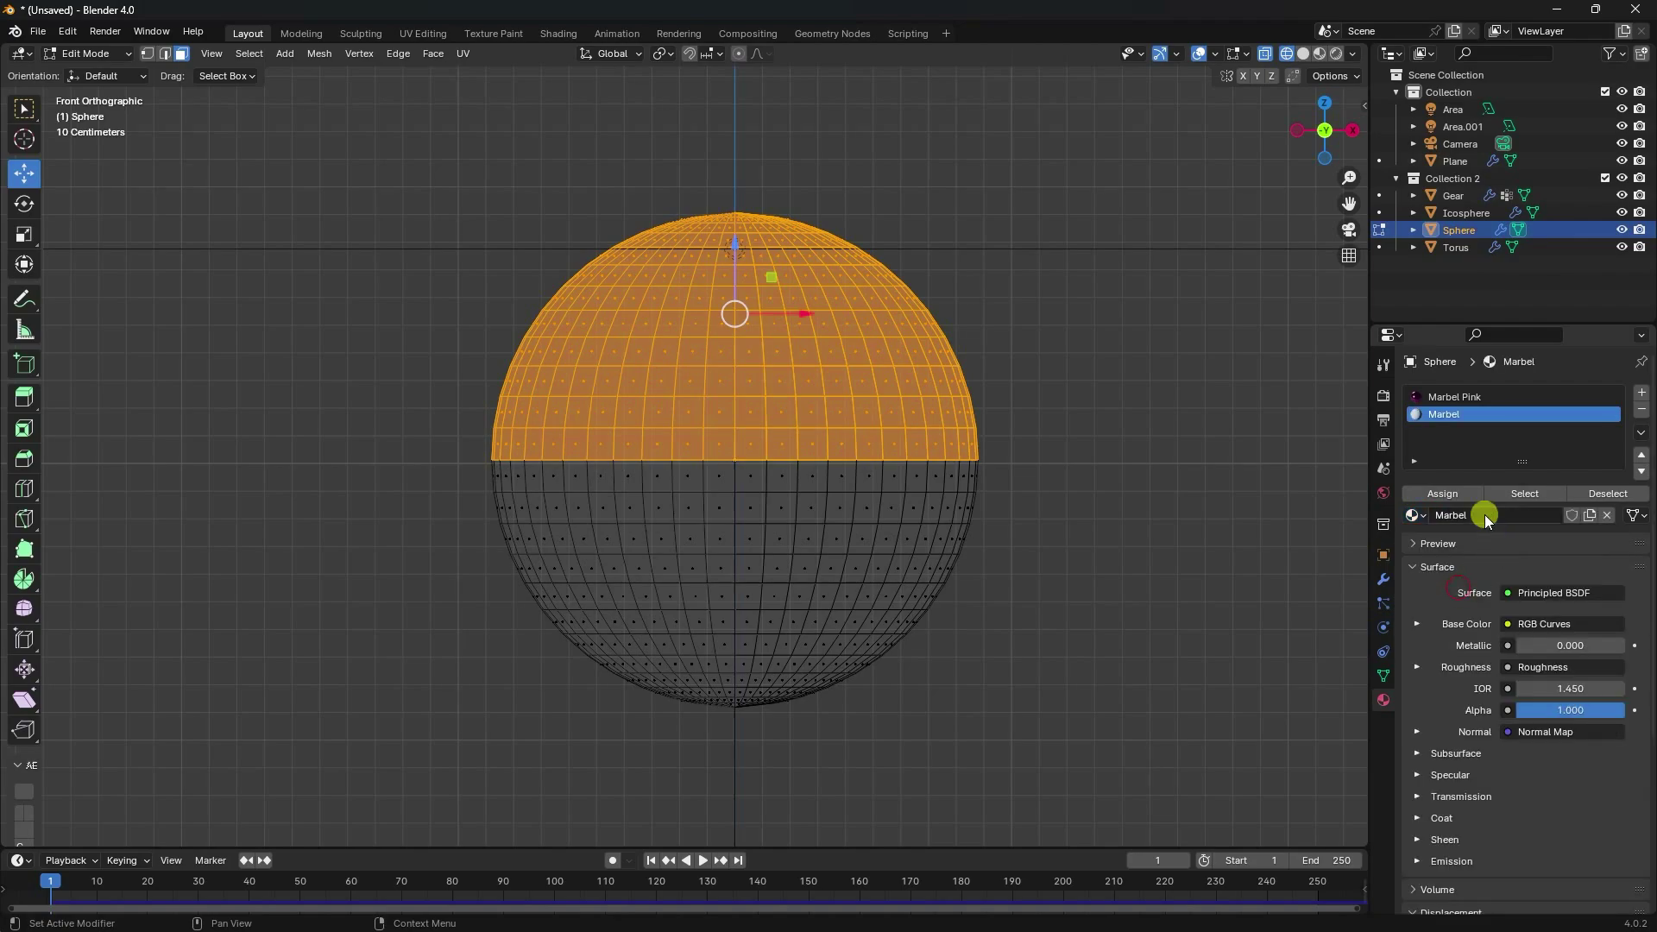
left_click(1443, 496)
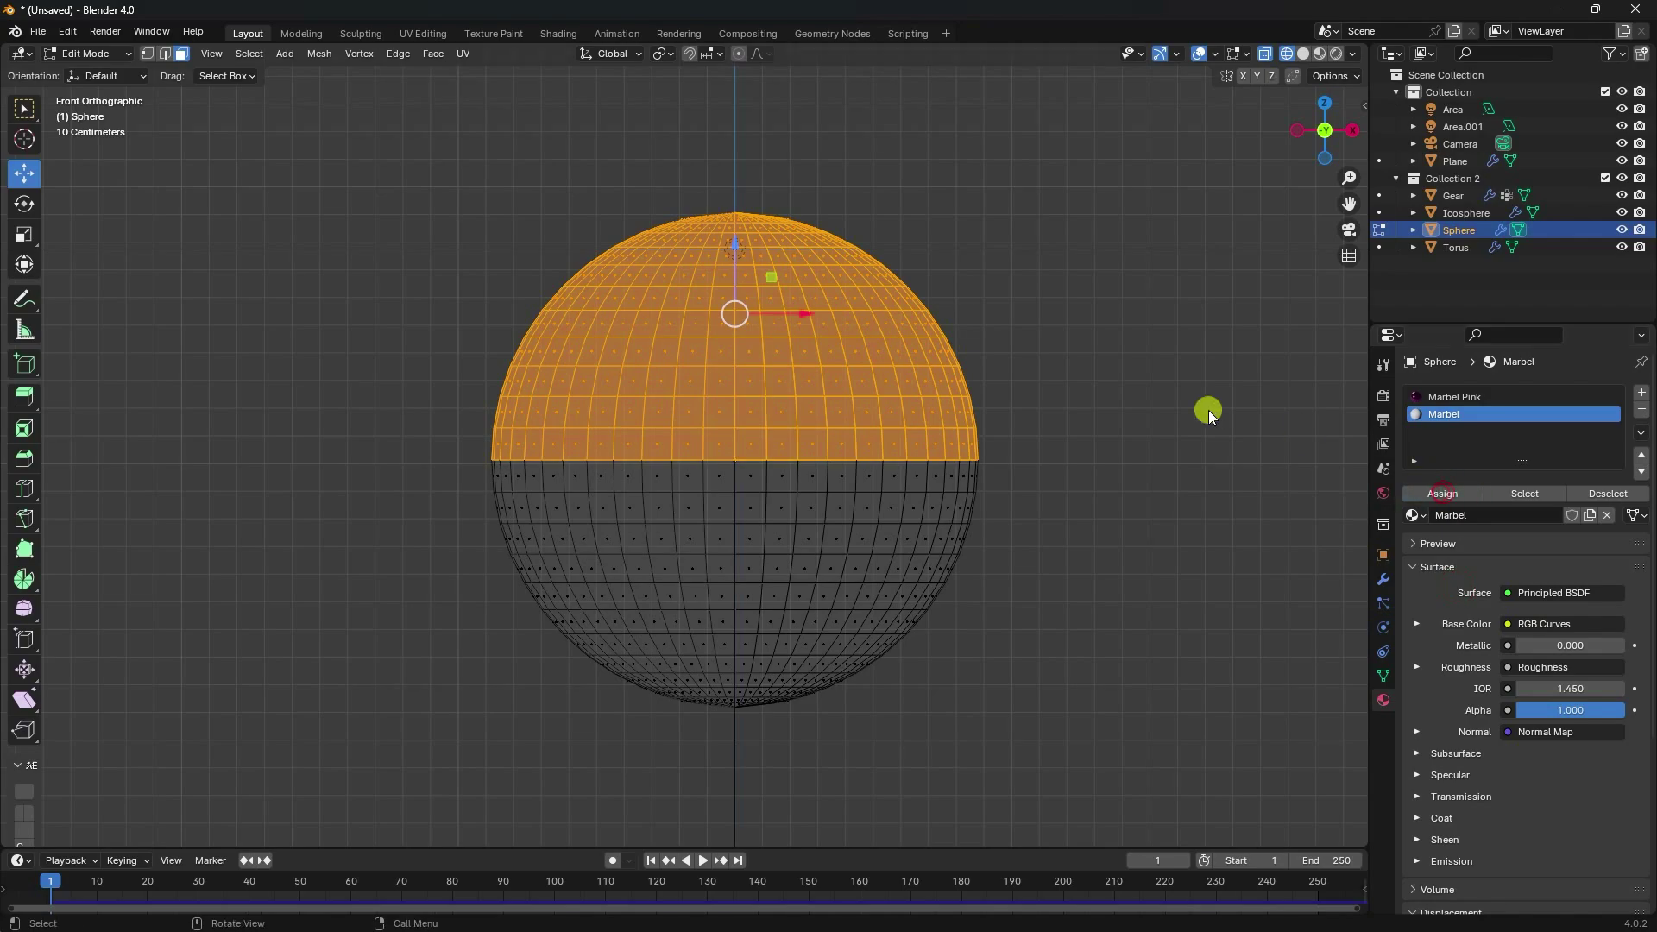
Step: Return to Object Mode, deselect the sphere, and inspect its two materials in Material Preview shading
left_click(84, 55)
left_click(79, 83)
left_click(415, 169)
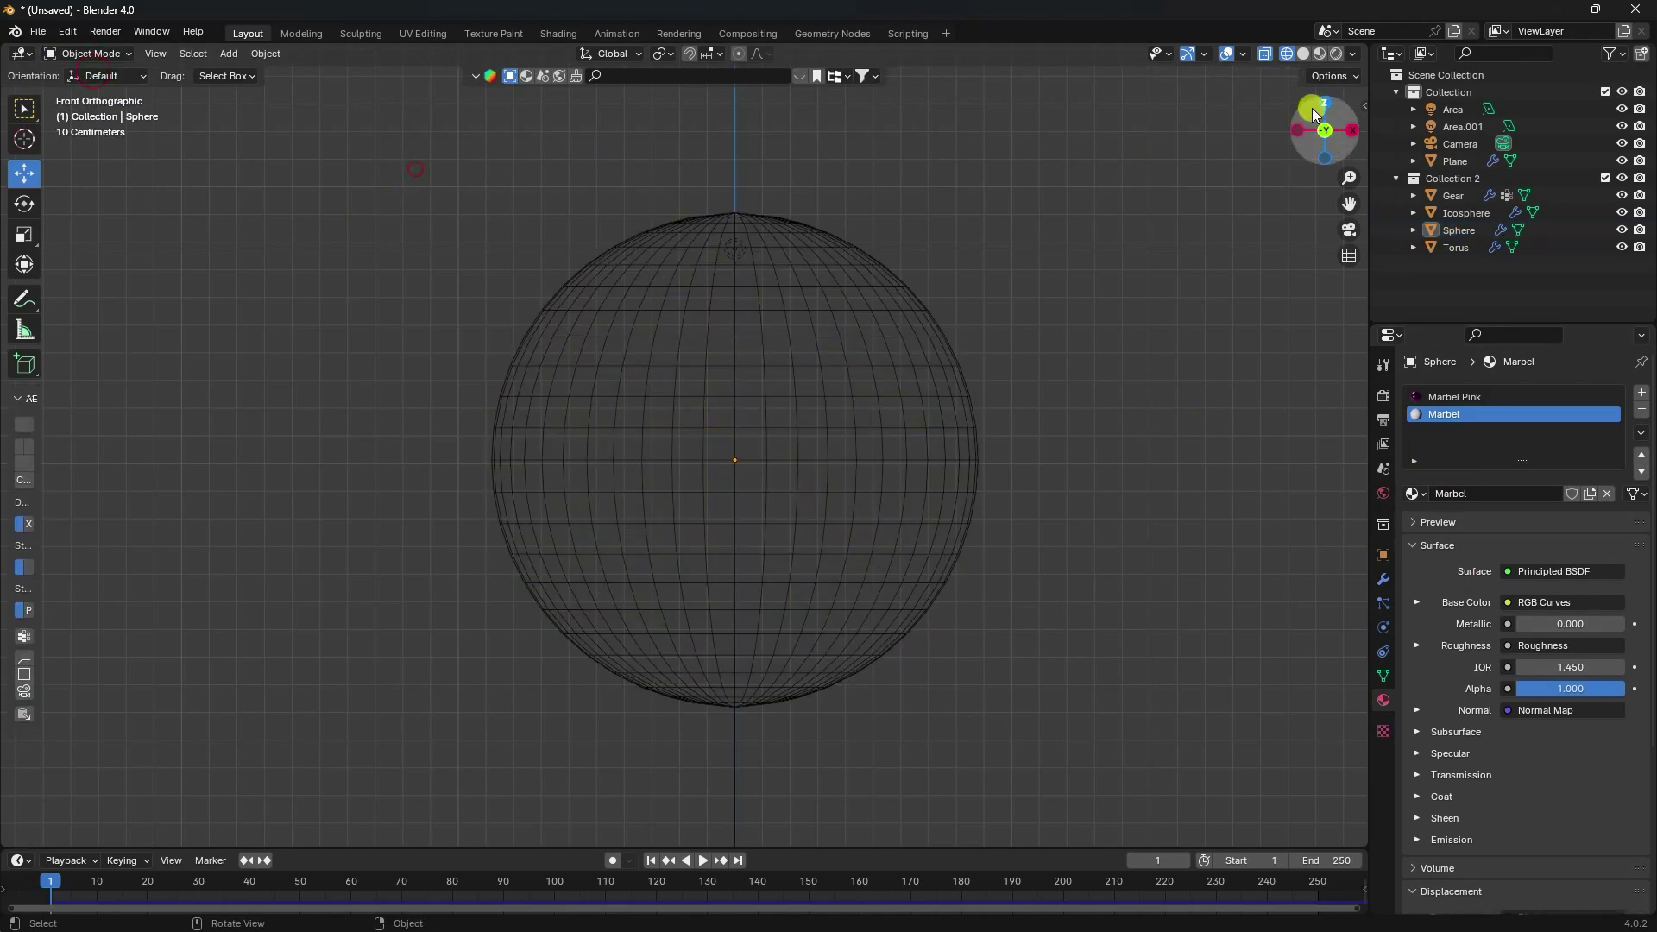
left_click(1320, 57)
scroll(772, 362, "up", 5)
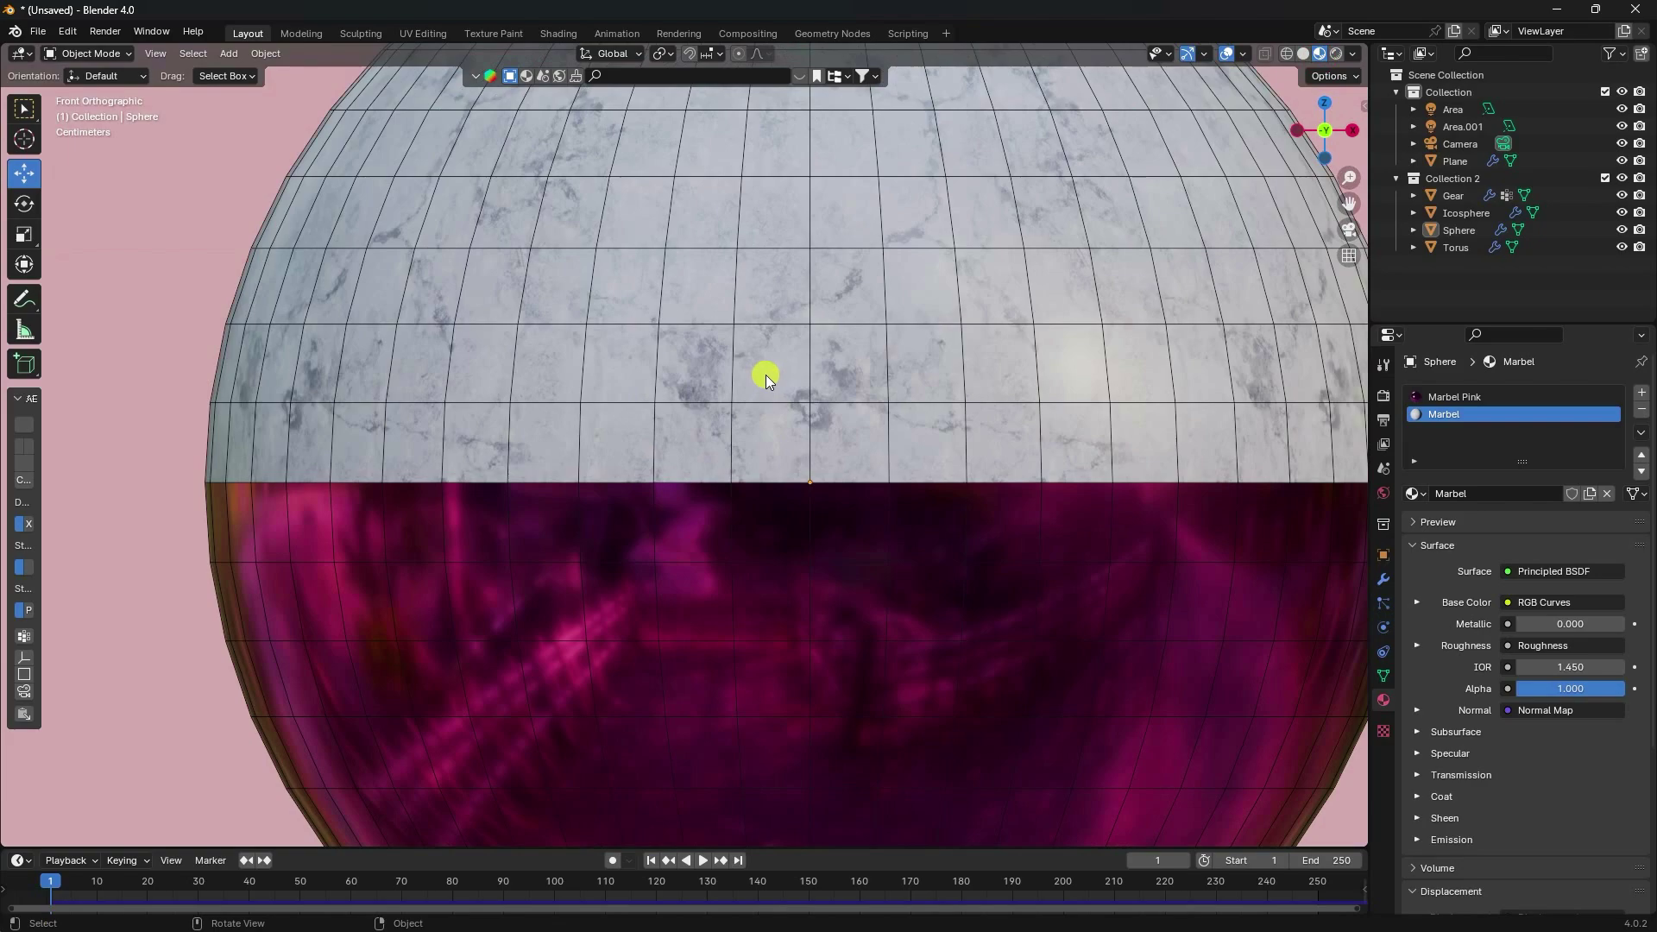
scroll(425, 408, "down", 5)
scroll(759, 305, "down", 4)
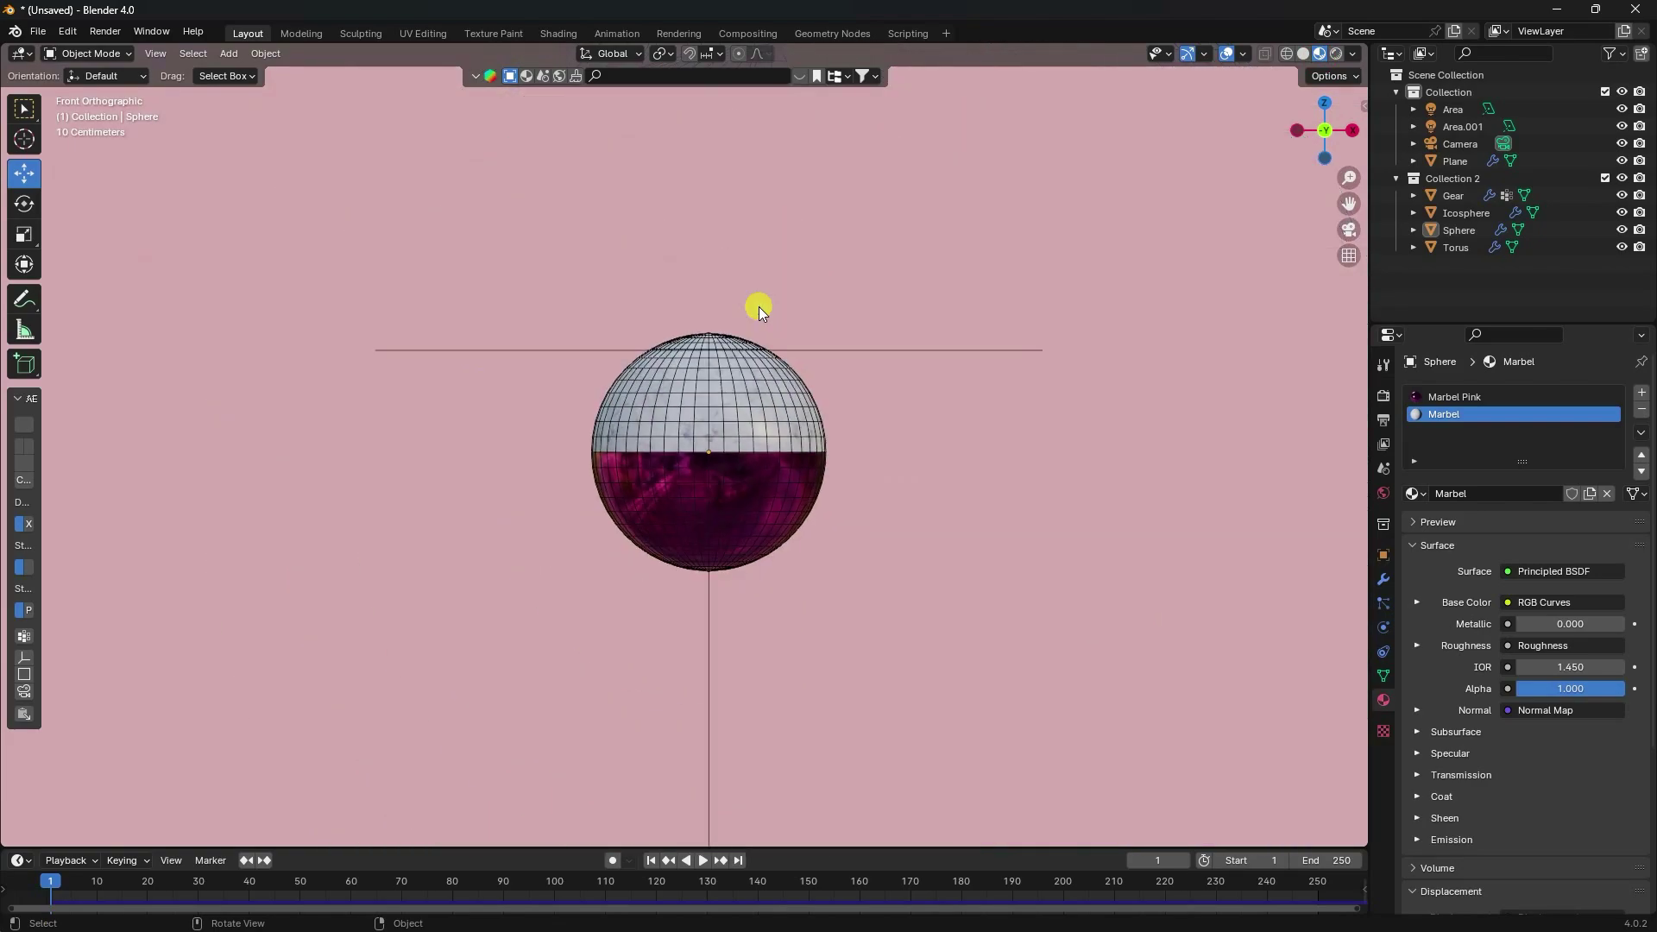
scroll(842, 349, "down", 8)
scroll(689, 475, "down", 5)
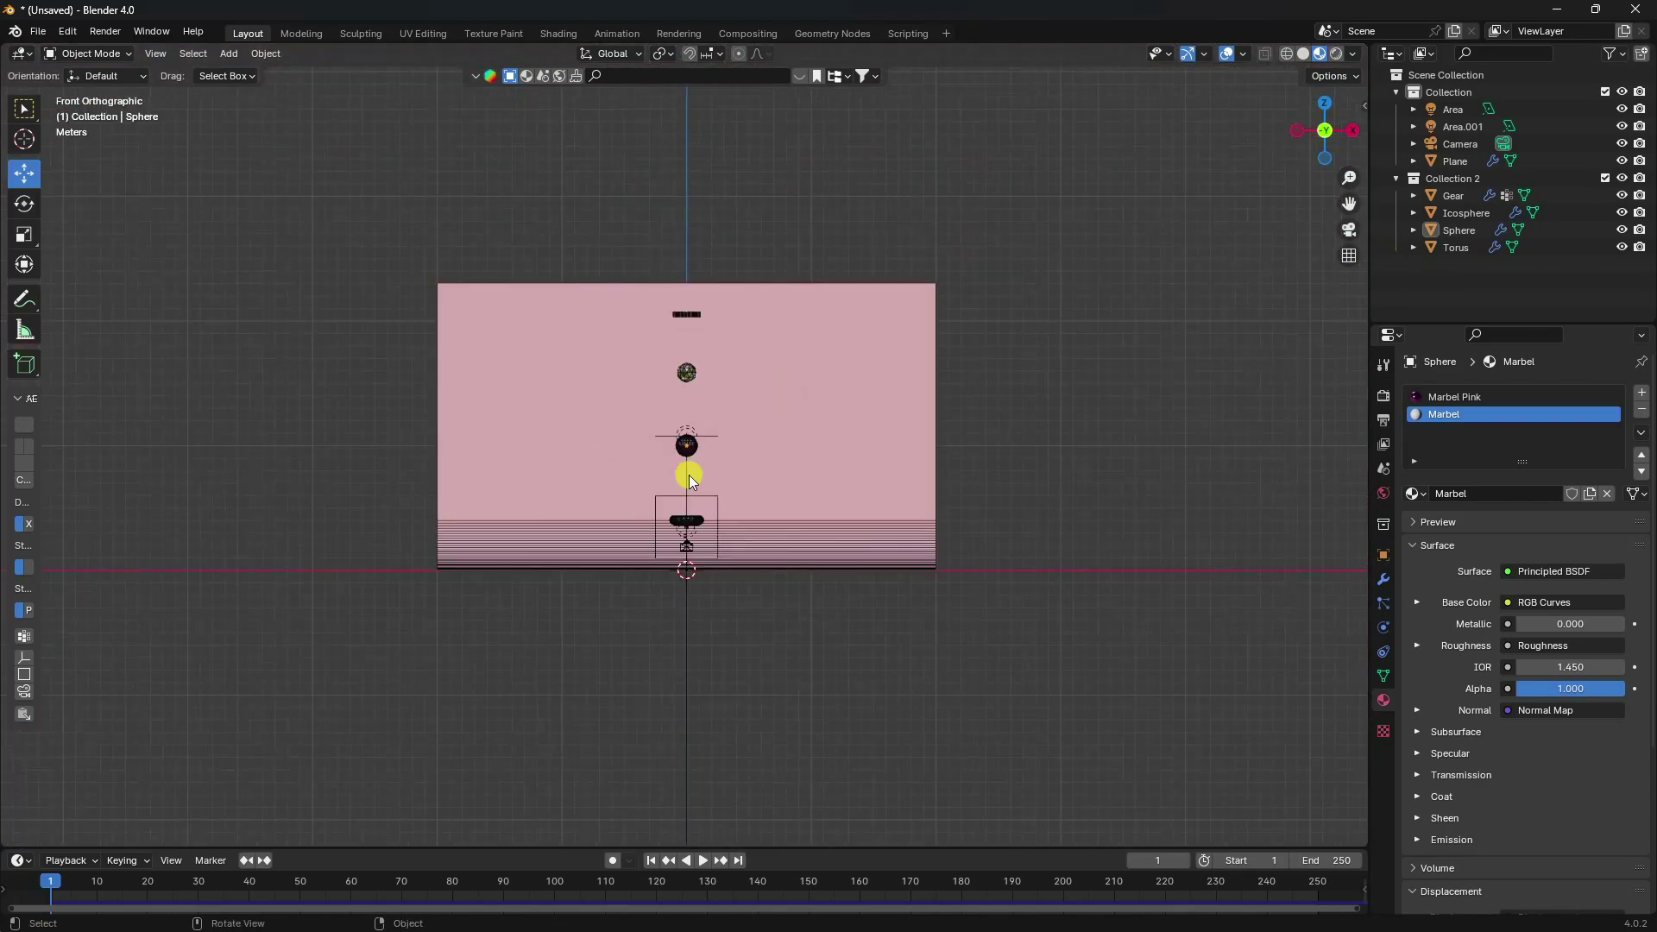
Step: Select the two-material sphere between the torus and the icosphere
scroll(689, 475, "up", 3)
left_click(681, 444)
scroll(687, 466, "up", 2)
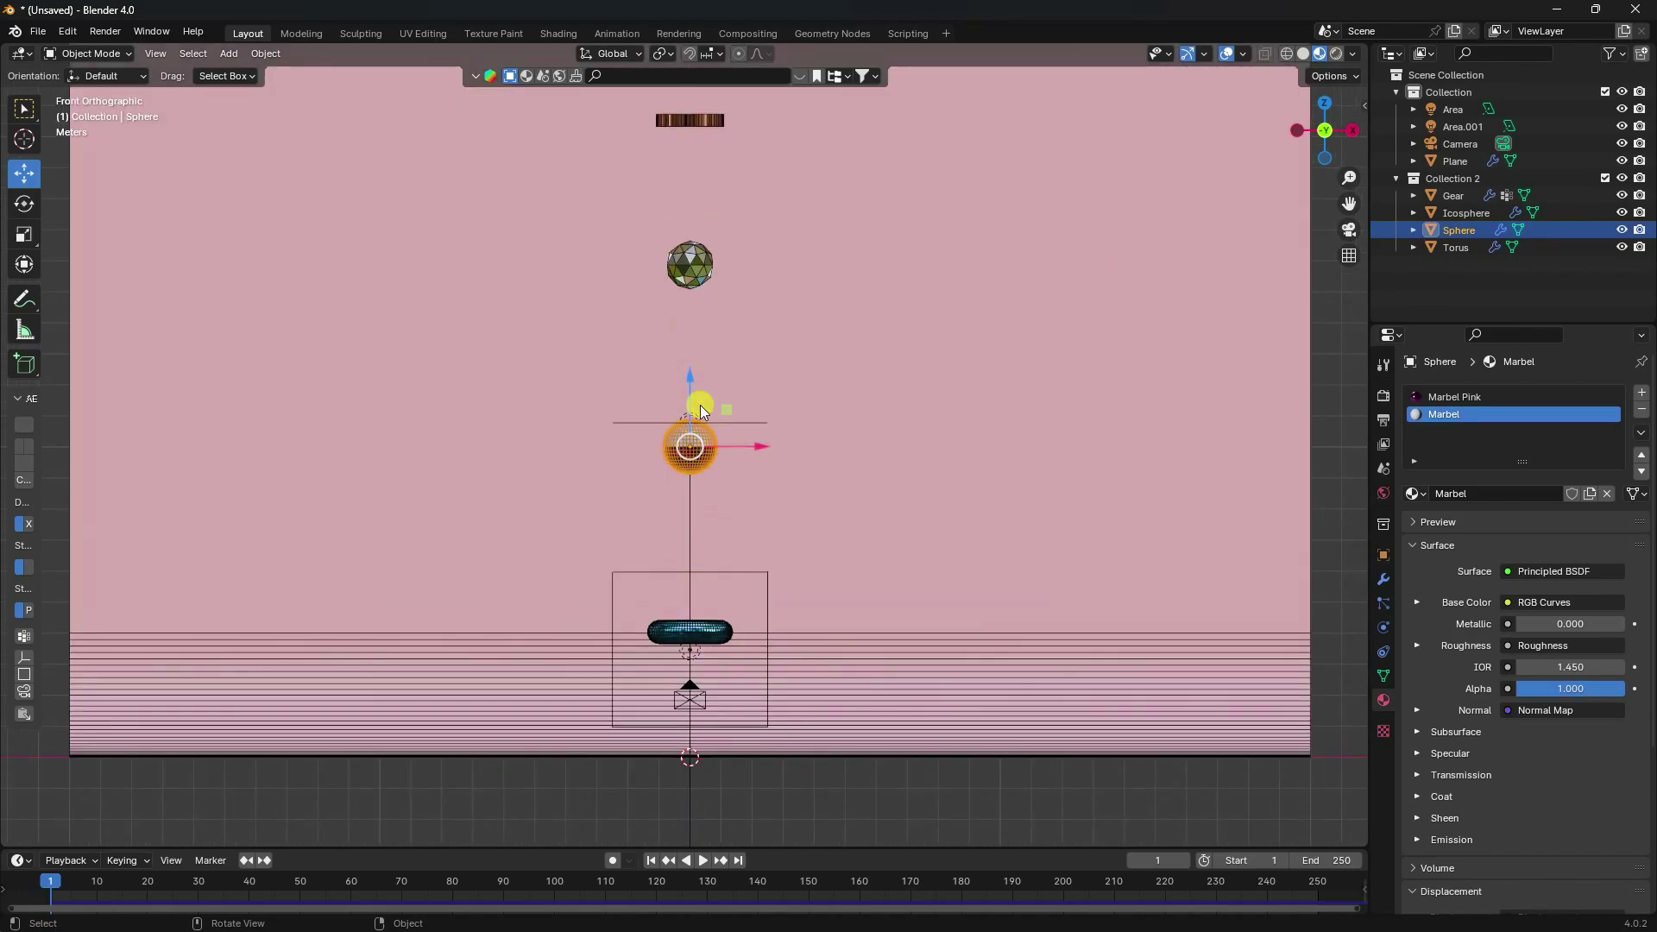
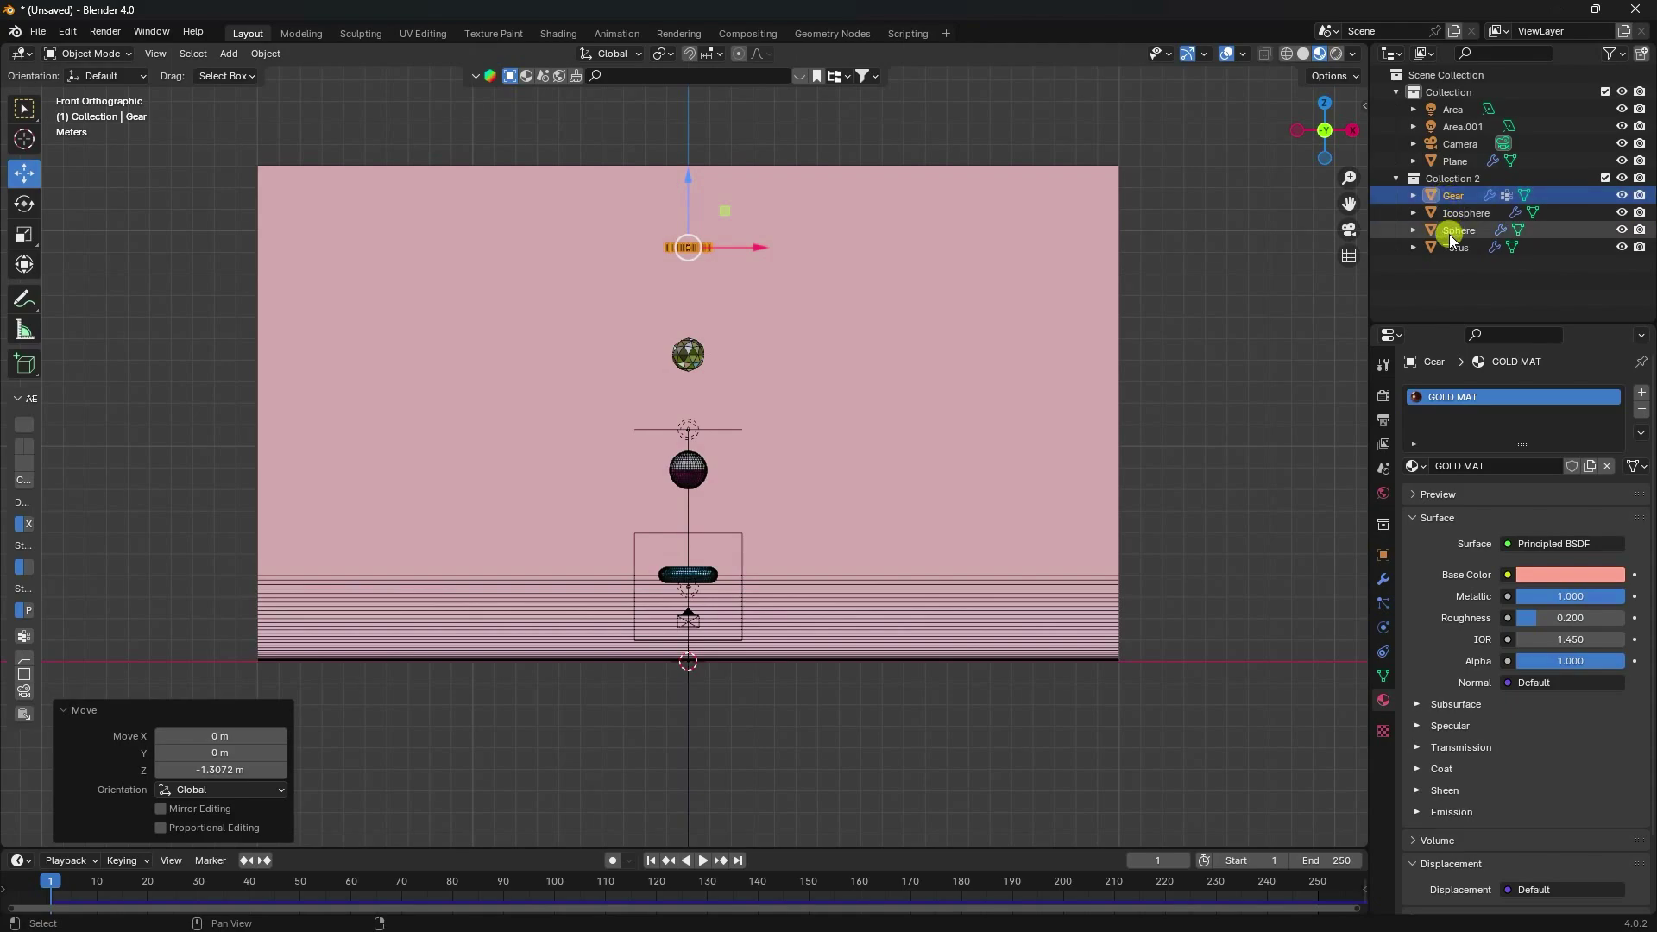
Step: In Solid shading, duplicate the gear, icosphere, sphere and torus together and raise the copies about 20.1 m above the originals
left_click(1451, 243, "shift")
left_click(1305, 53)
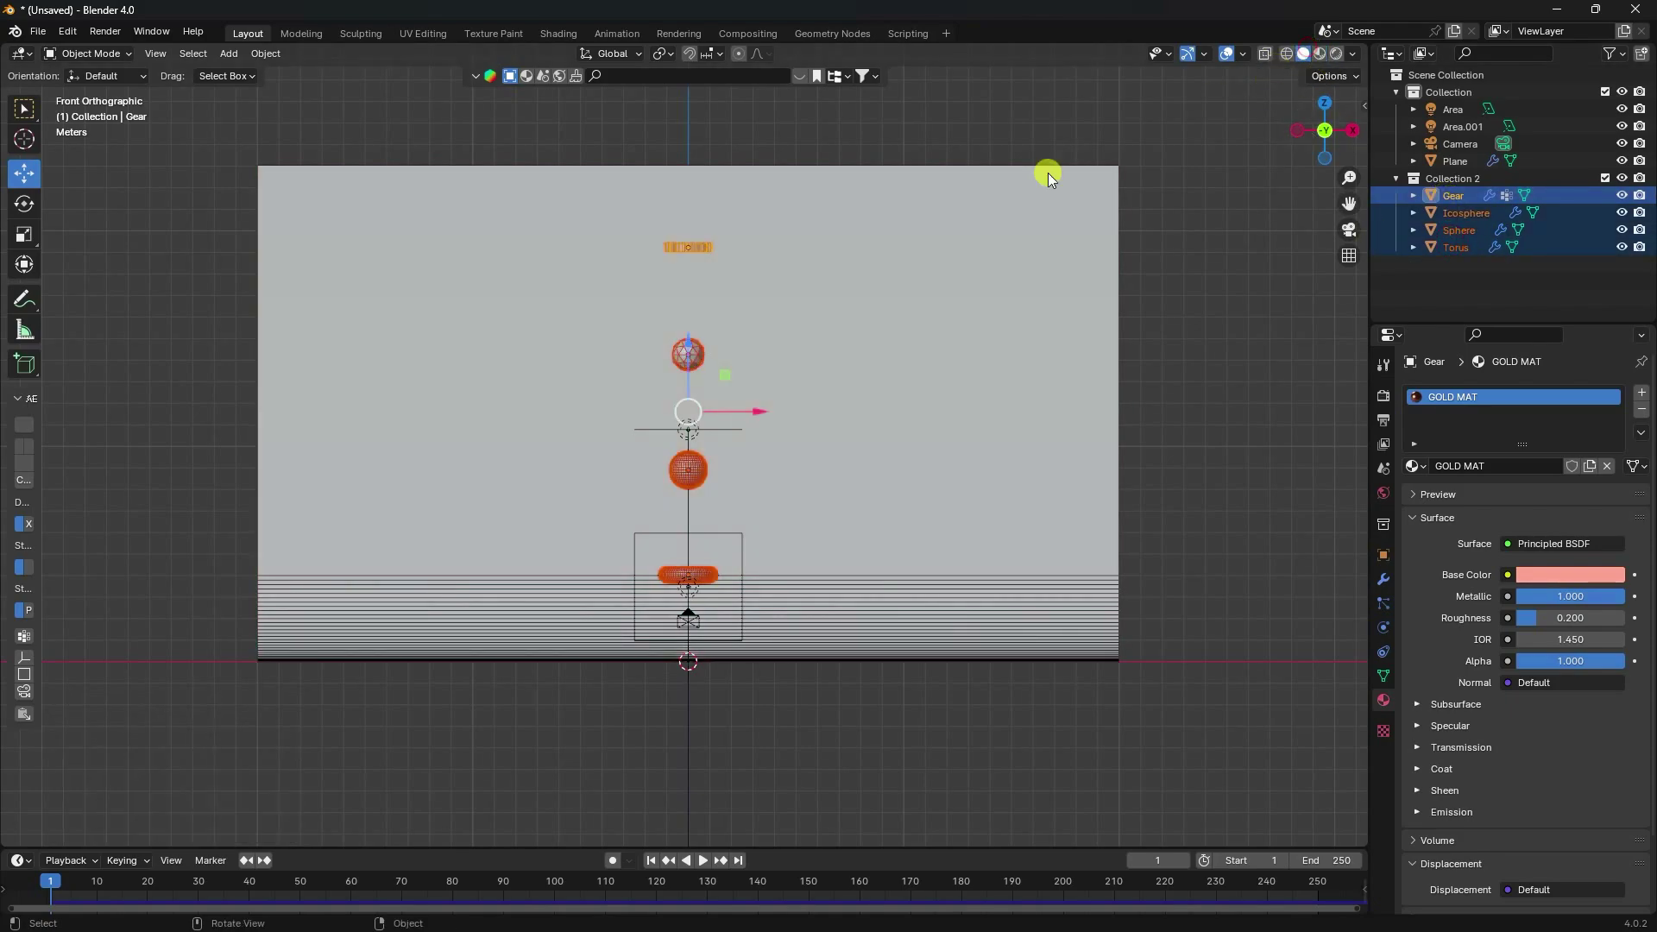
key("ctrl+c")
key("ctrl+v")
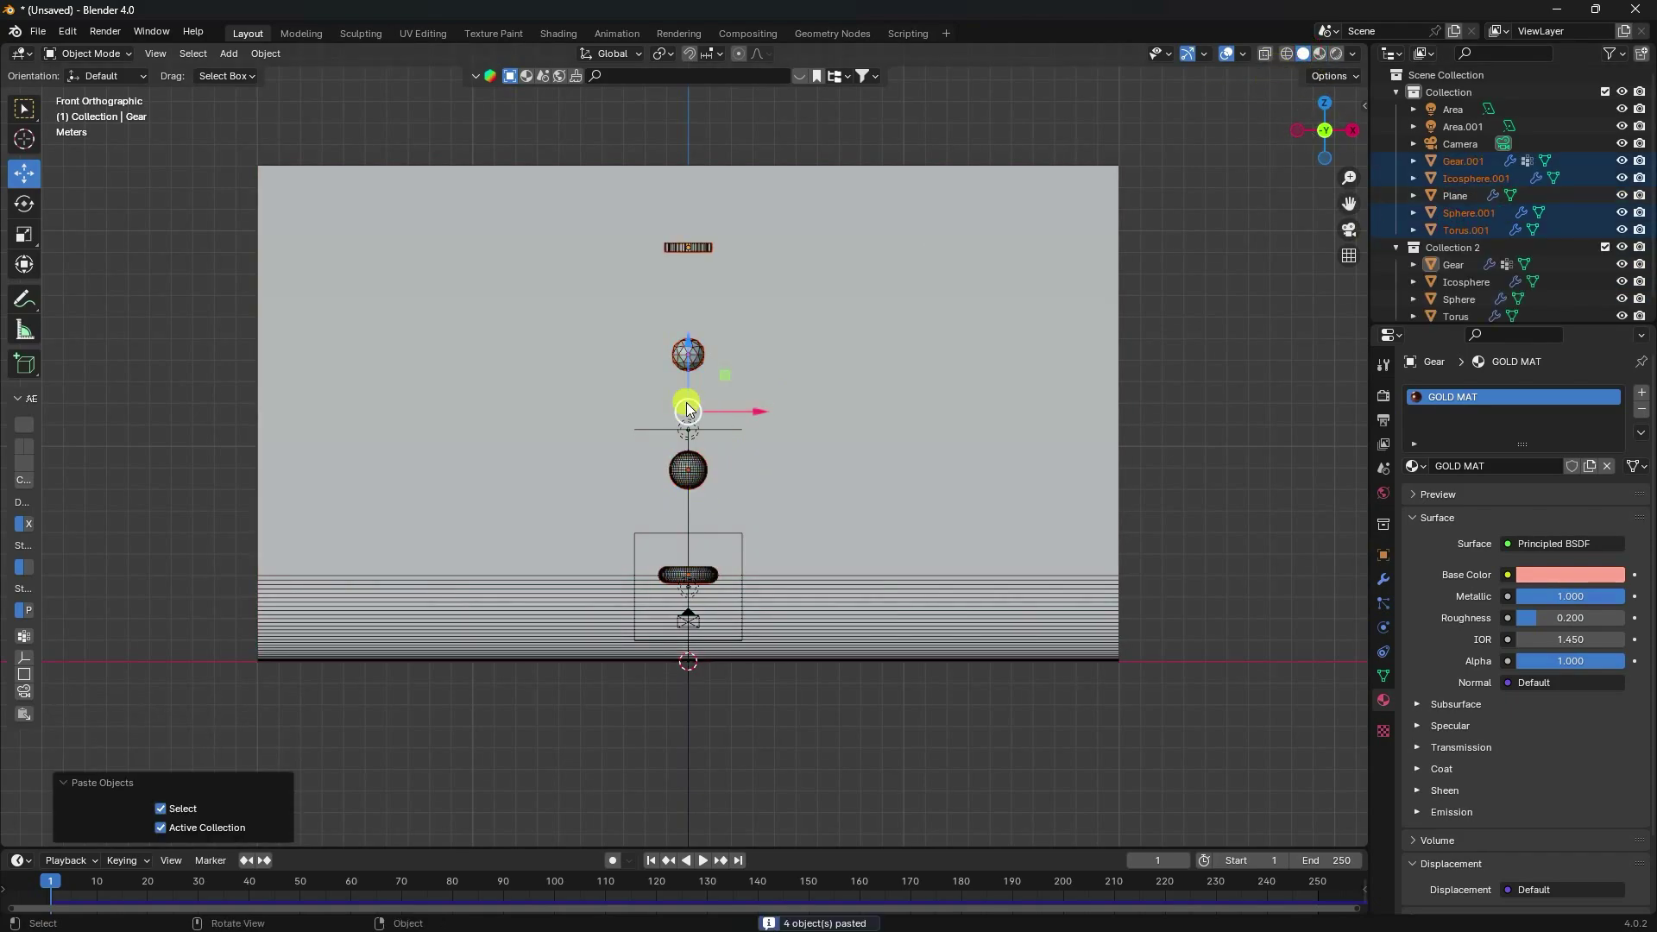
scroll(705, 384, "down", 4)
left_click_drag(688, 367, 708, 156)
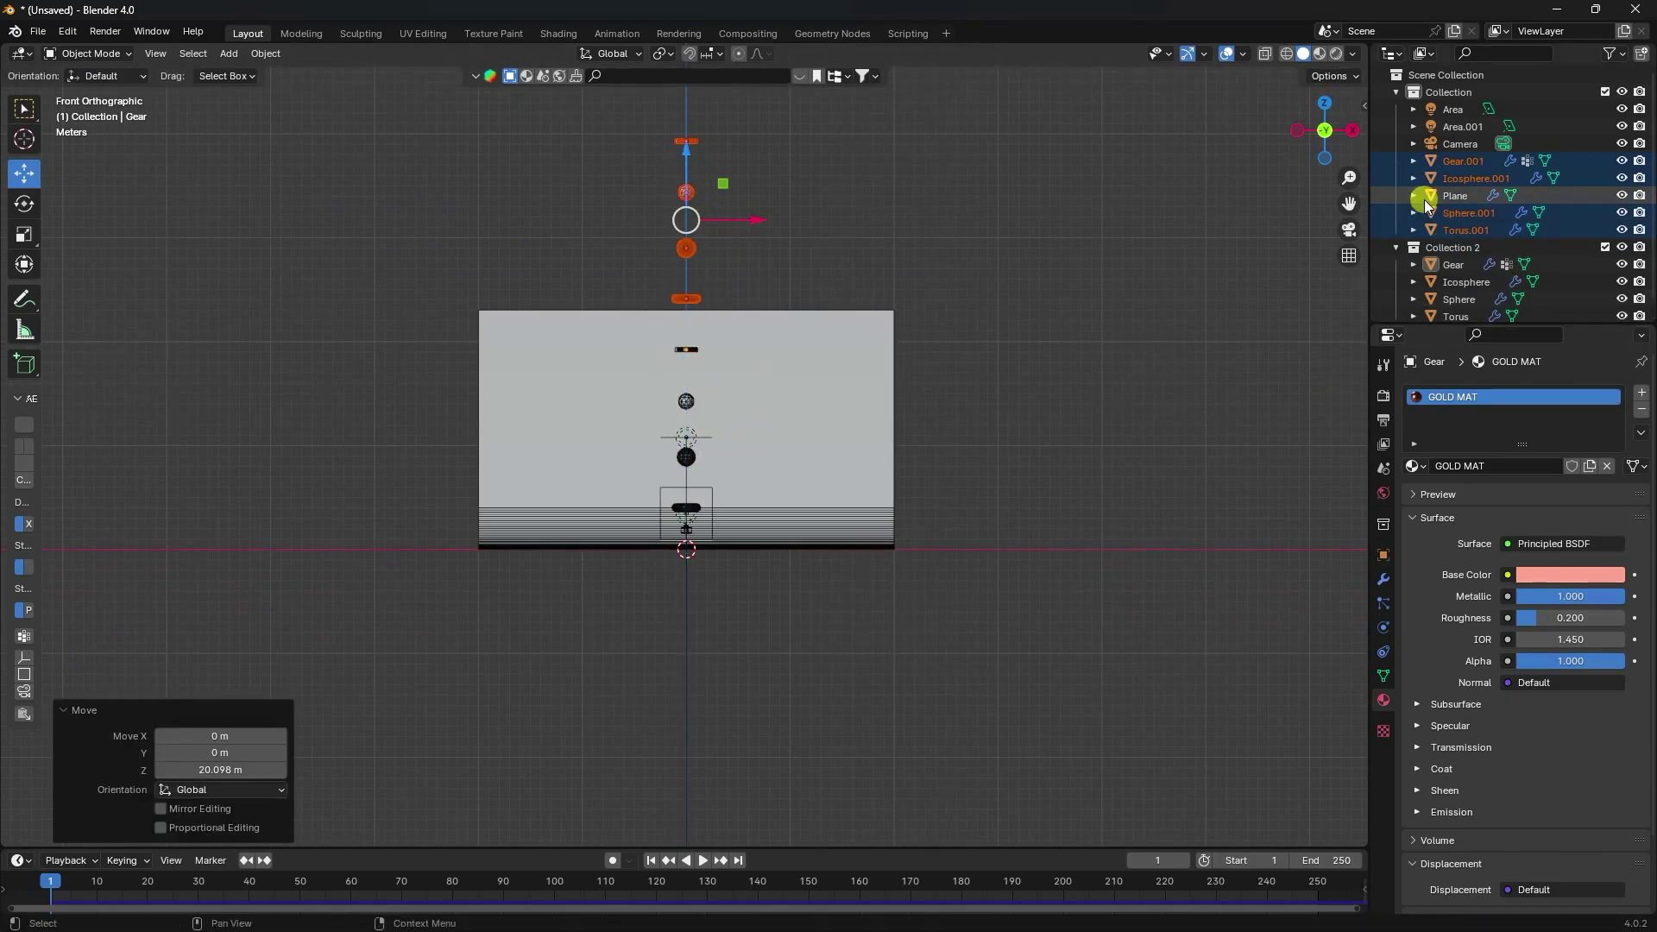
Step: Move the raised gear, icosphere, sphere and torus copies into Collection 2 and enlarge the object list
left_click_drag(1442, 168, 1452, 251)
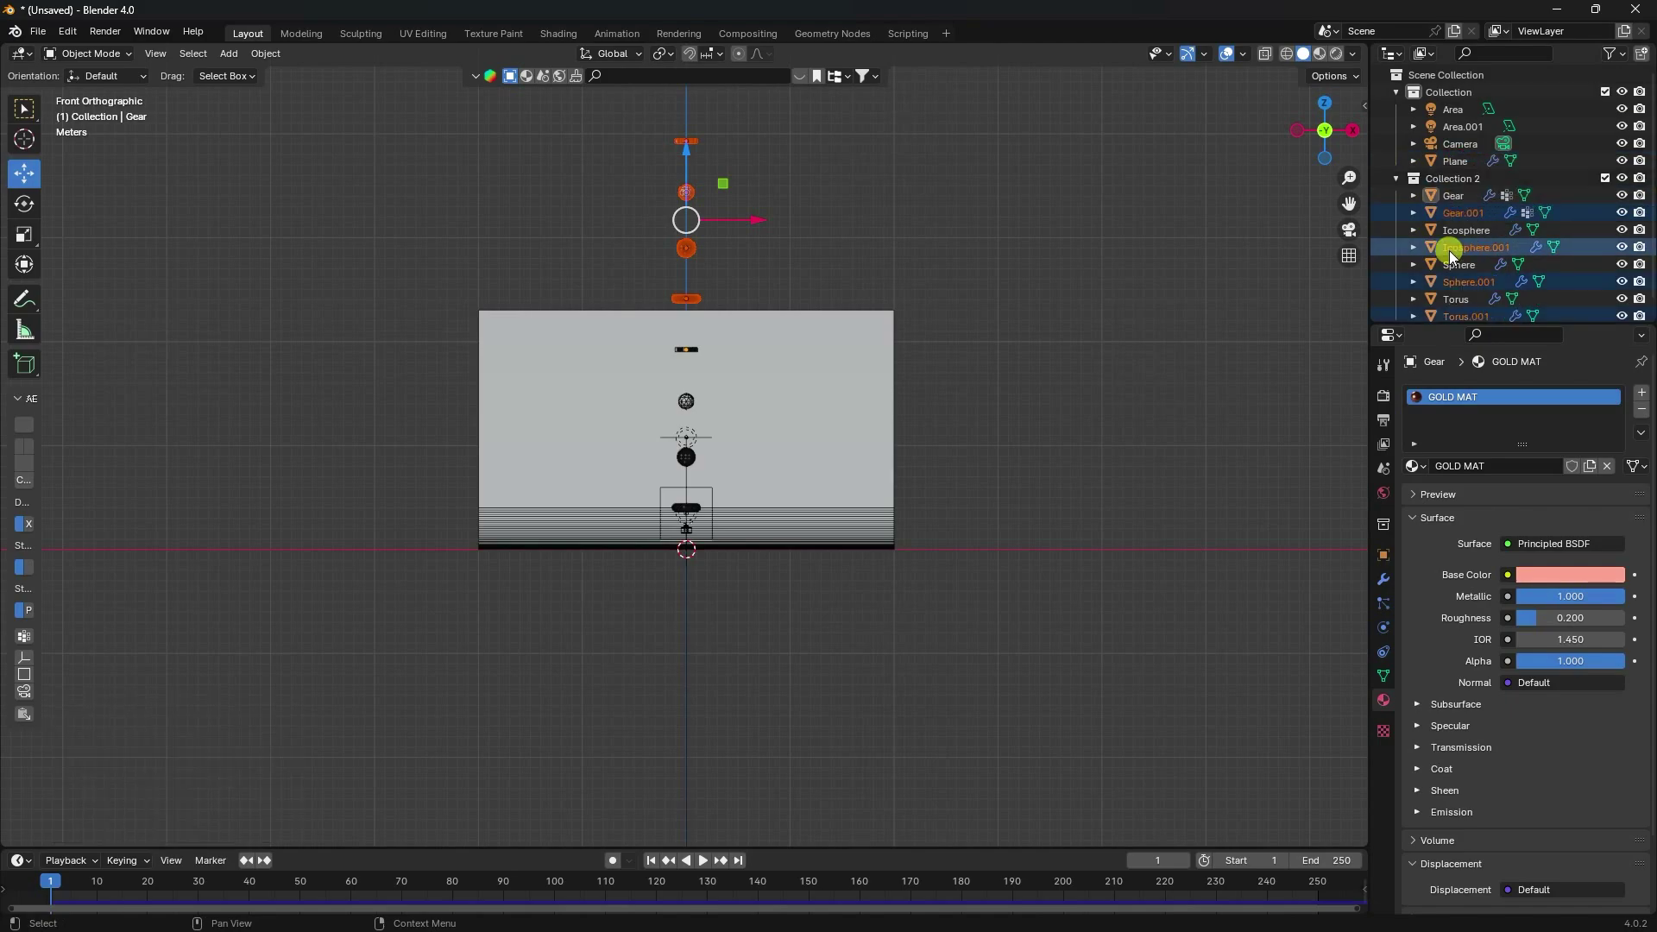
left_click_drag(1437, 326, 1437, 382)
Step: Duplicate all eight objects of Collection 2, raise the copies about 40.2 m, and put them in Collection 2
left_click(1452, 195)
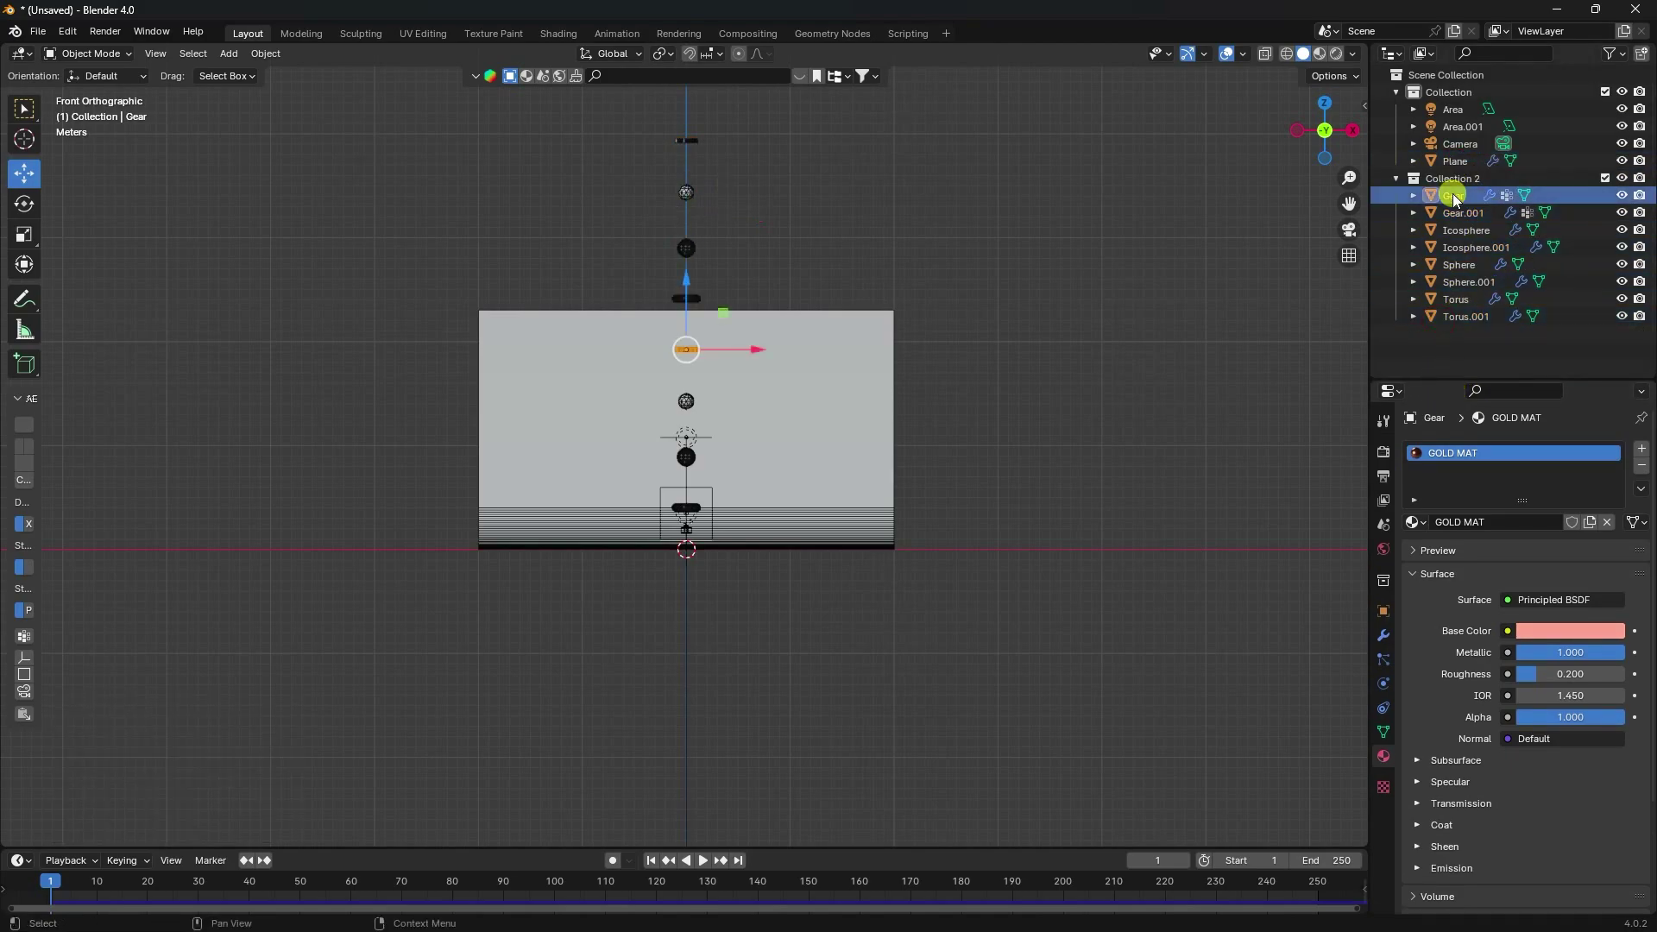
left_click(1466, 316, "shift")
scroll(756, 259, "down", 5)
scroll(747, 385, "up", 2)
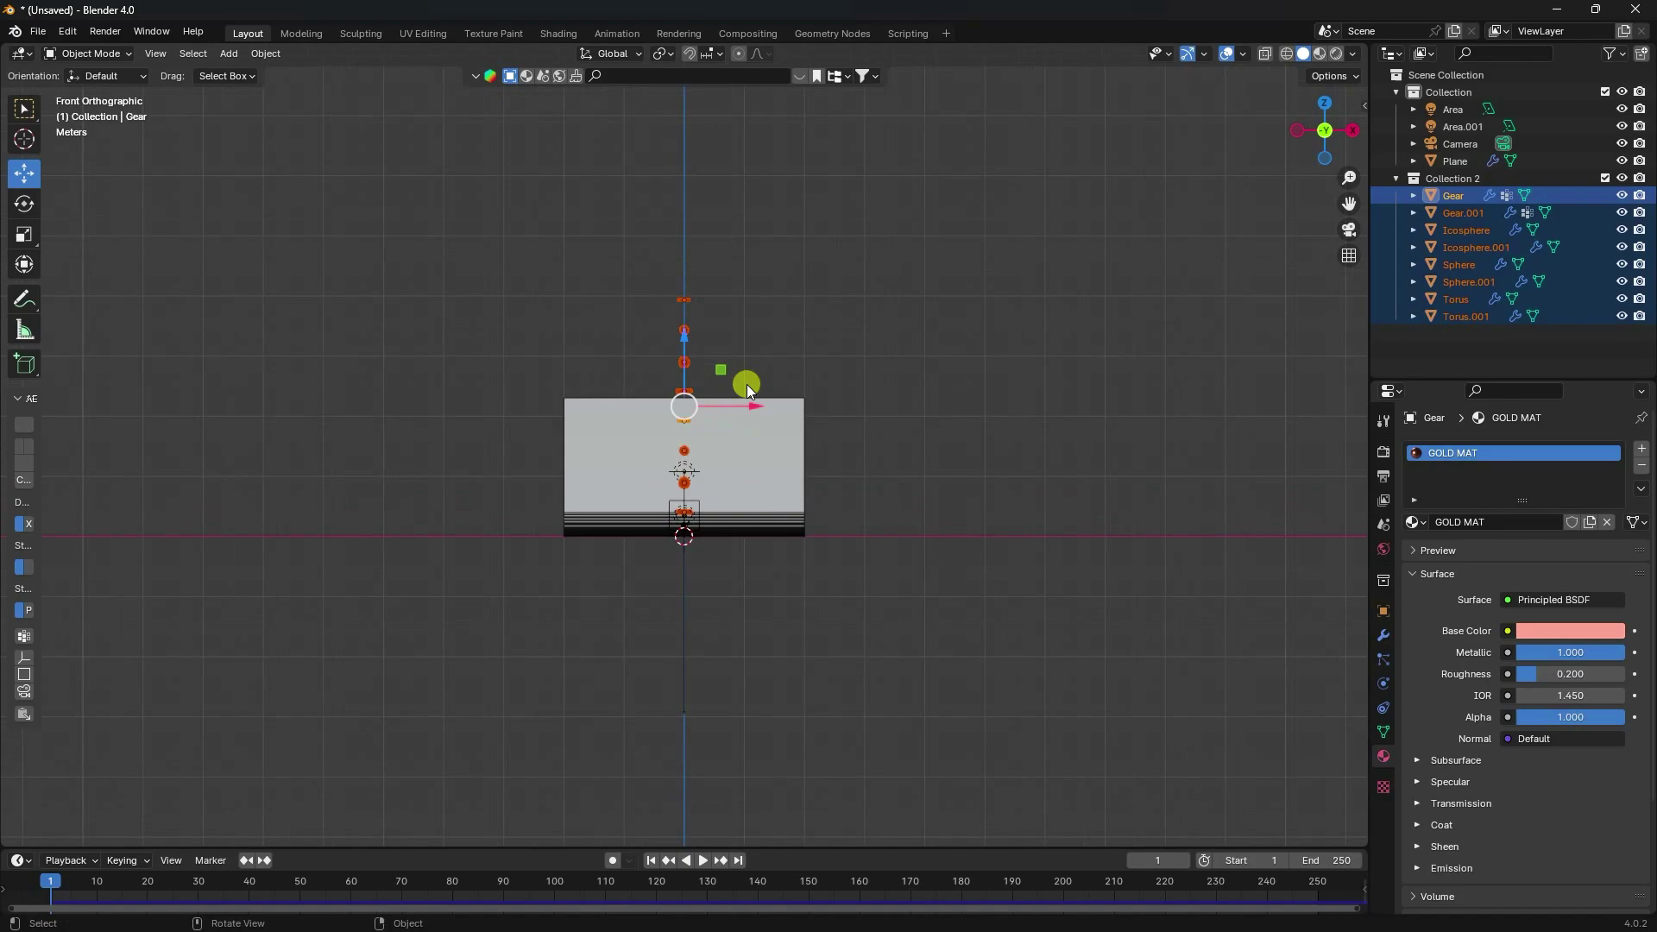
key("ctrl+c")
key("ctrl+v")
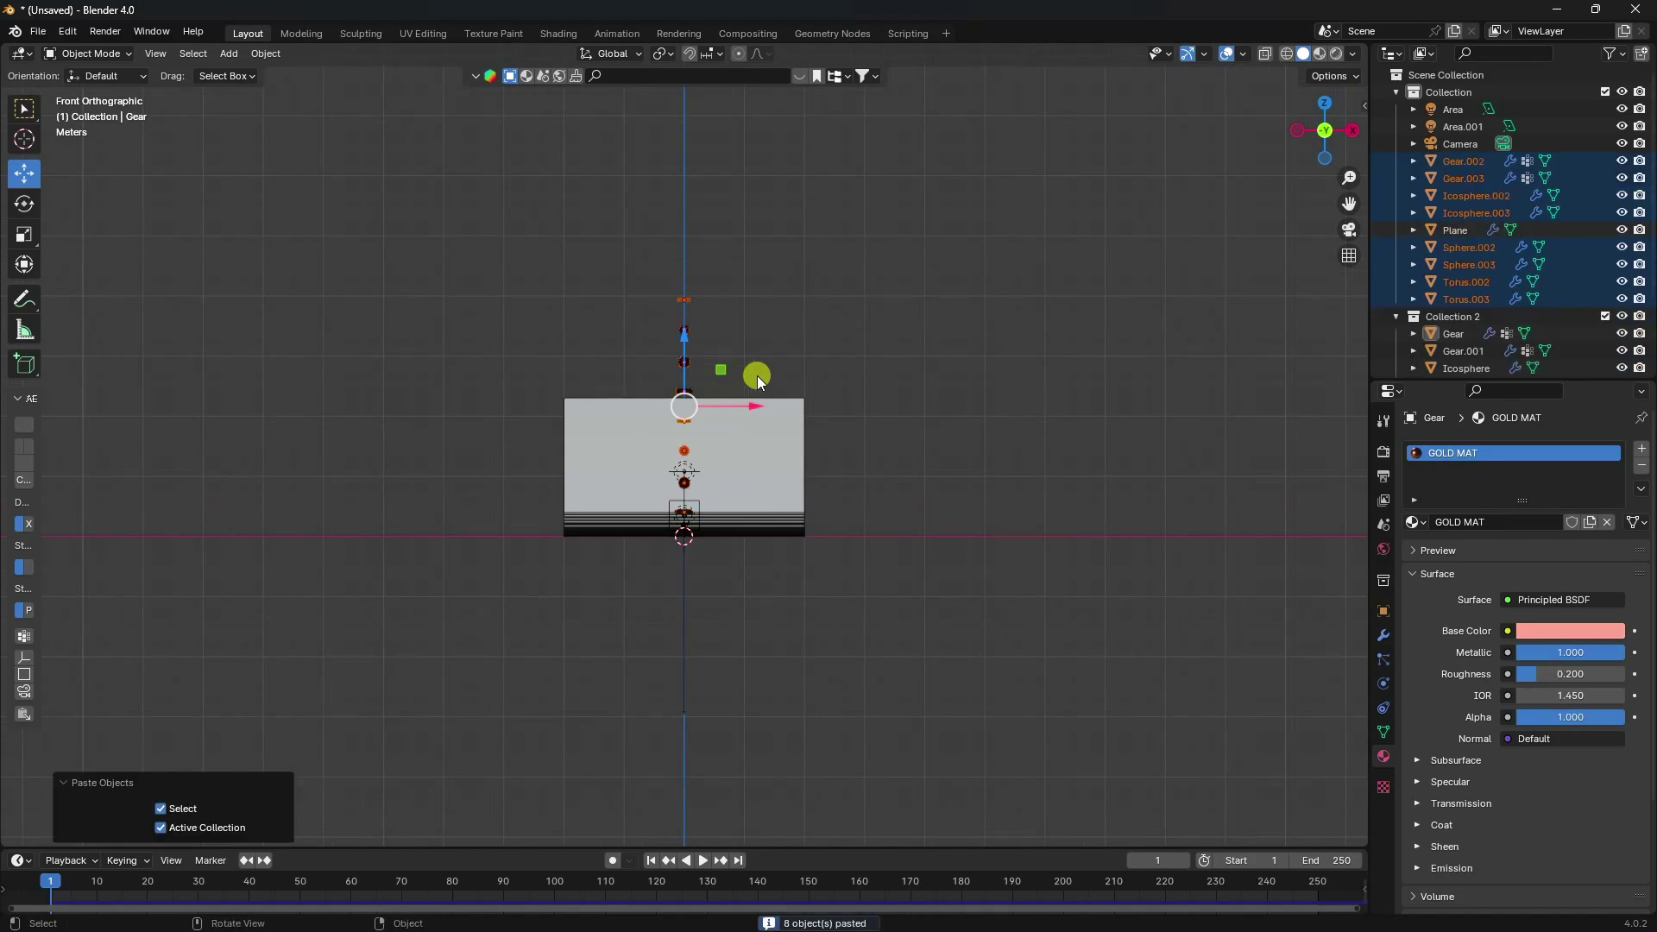
left_click_drag(686, 336, 717, 96)
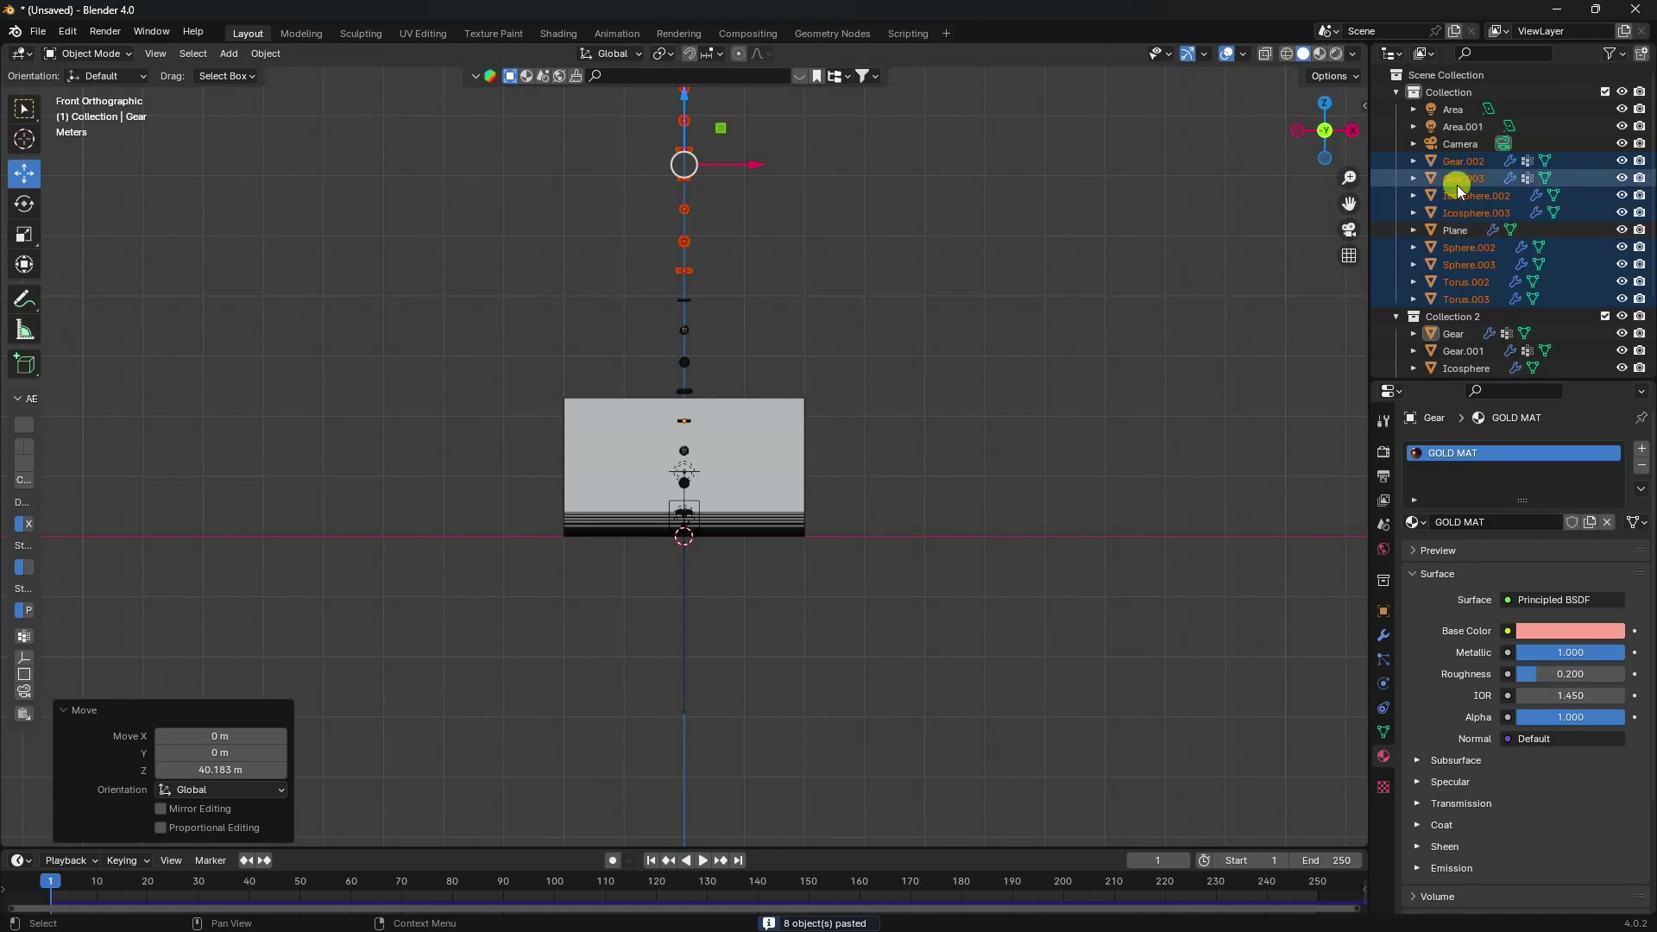
left_click_drag(1460, 298, 1462, 310)
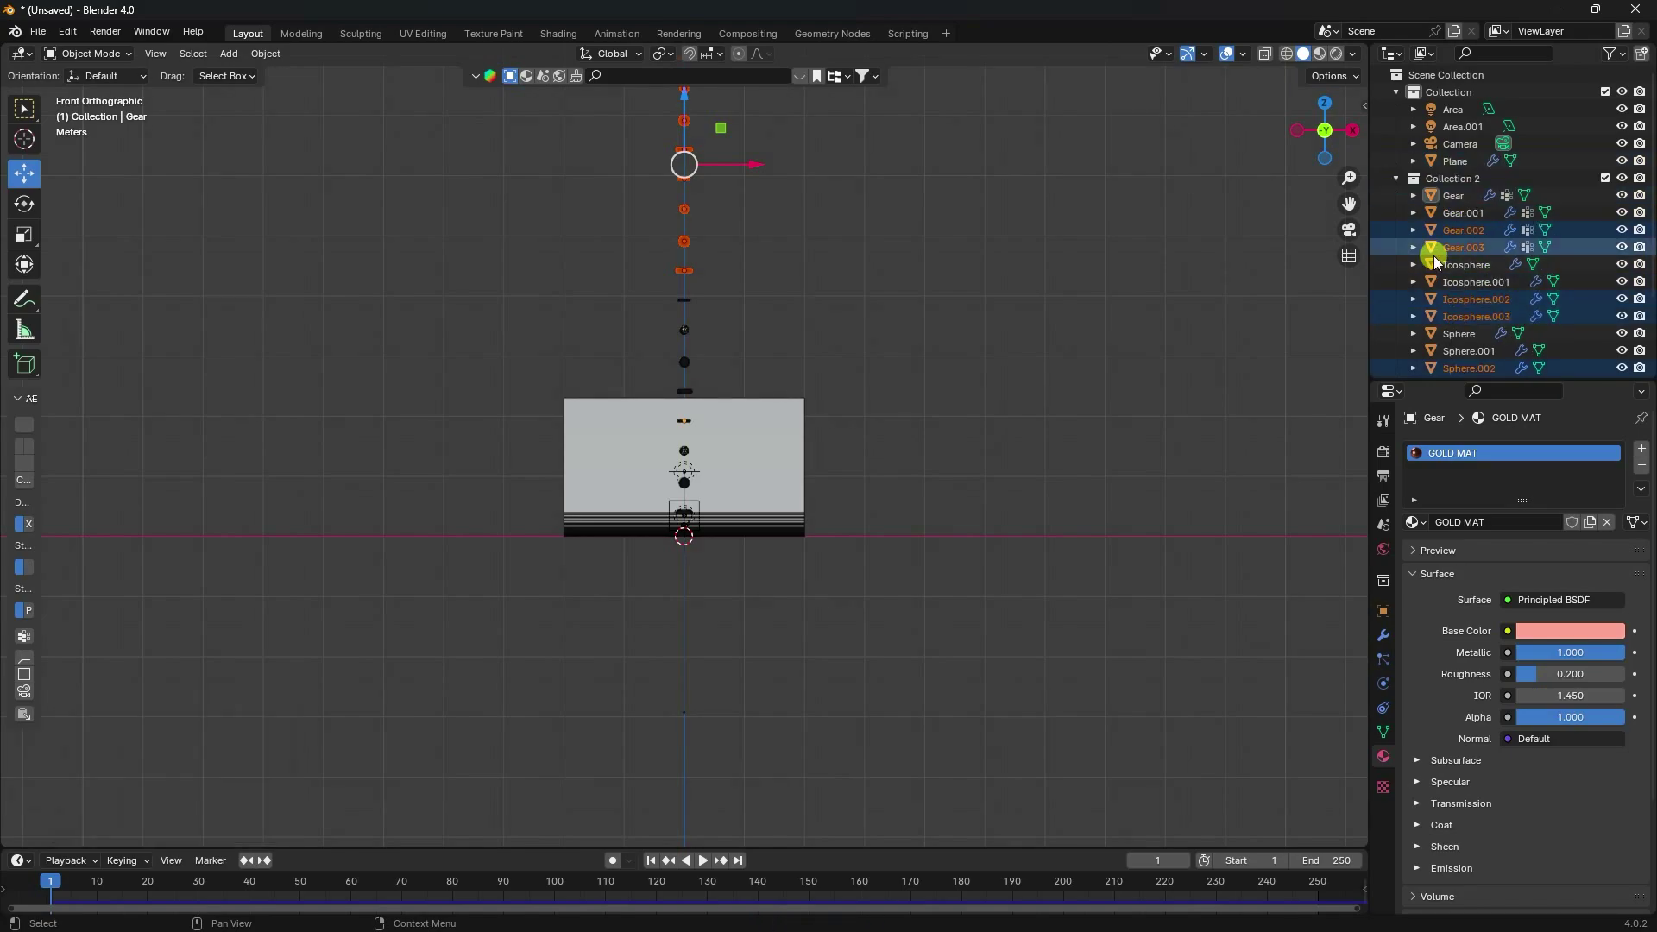
Step: With the original gear selected, delete all existing physics bakes and bake all dynamics again
middle_click_drag(863, 371, 723, 436)
left_click(1458, 195)
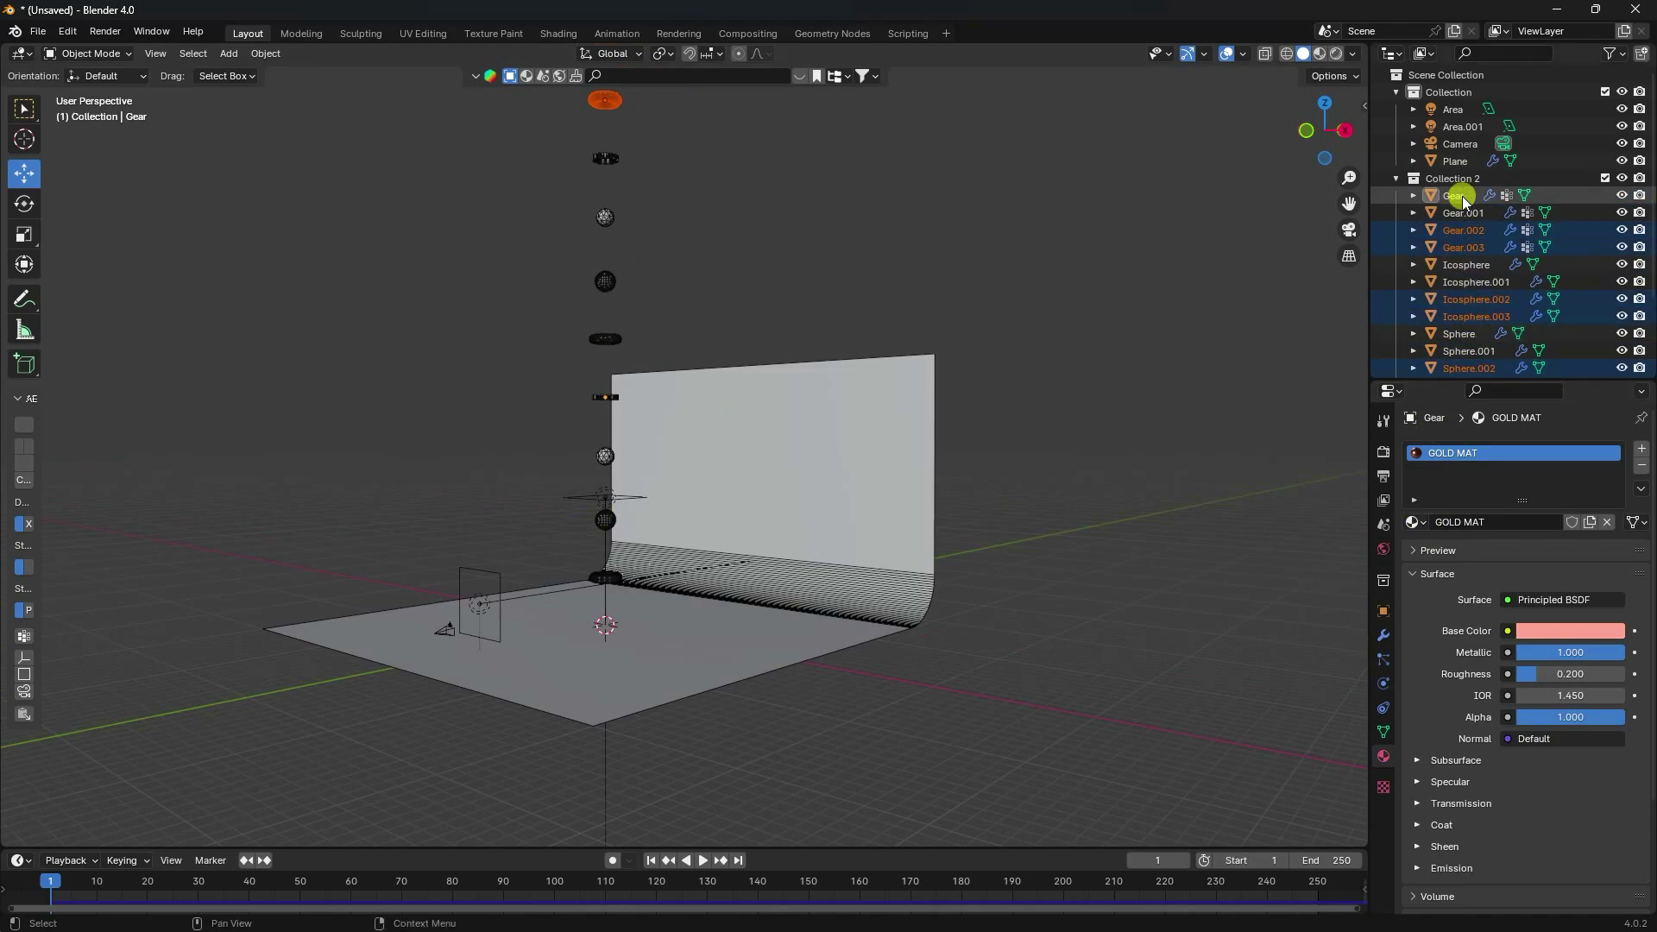
left_click(1385, 683)
scroll(1467, 664, "down", 10)
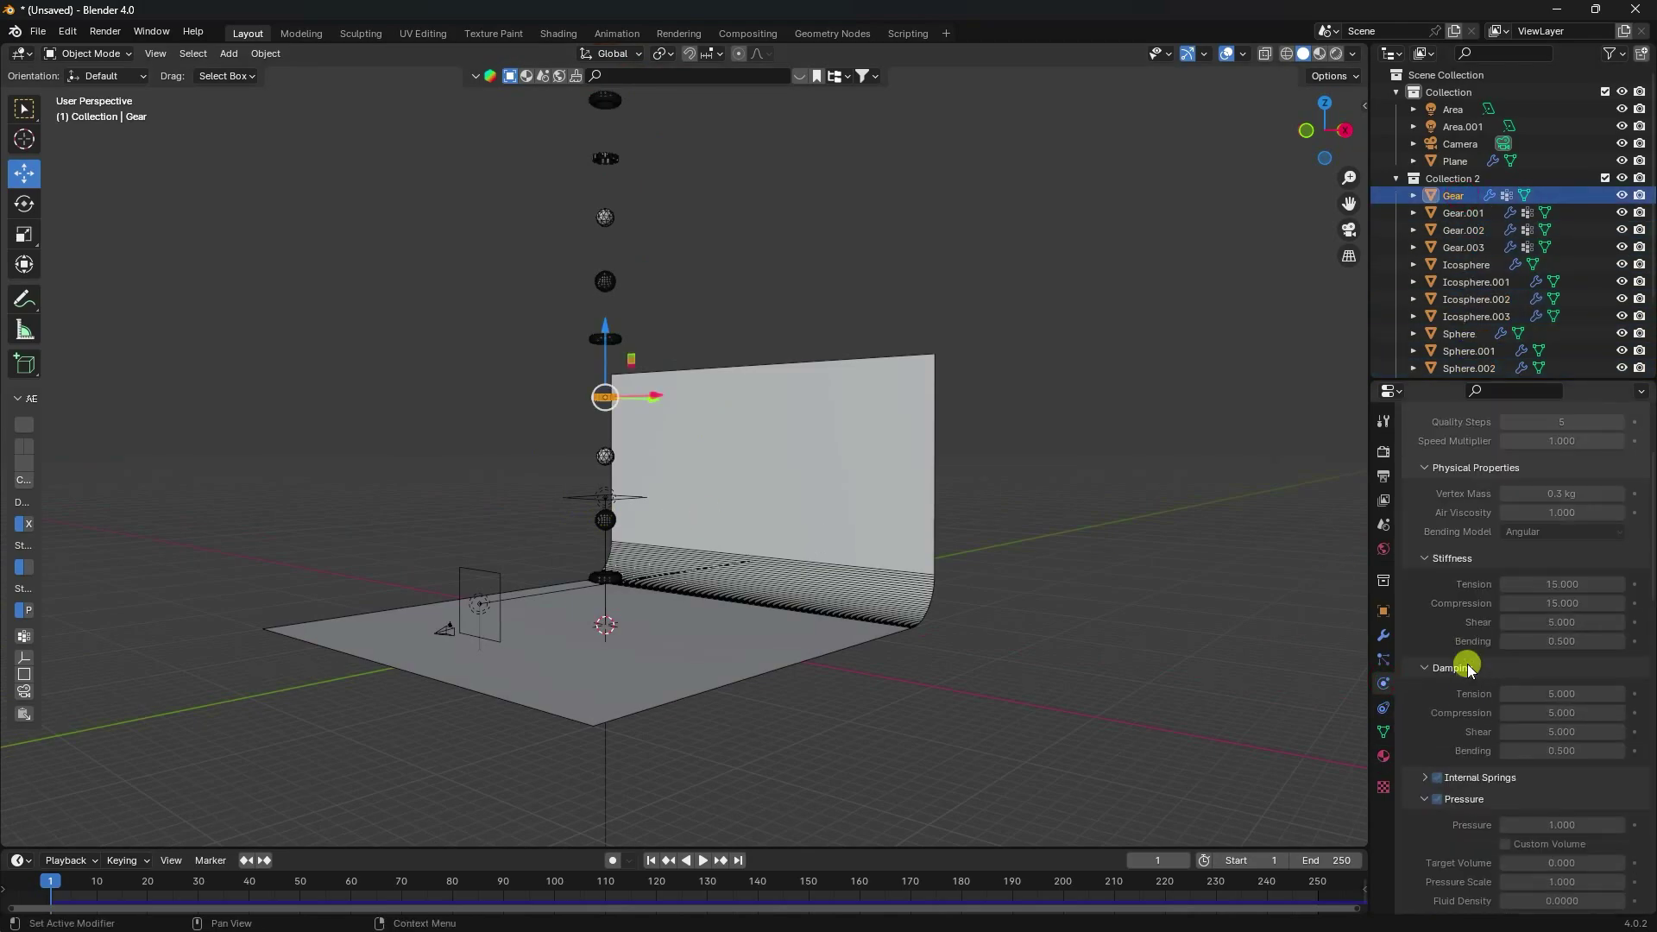
left_click(1517, 542)
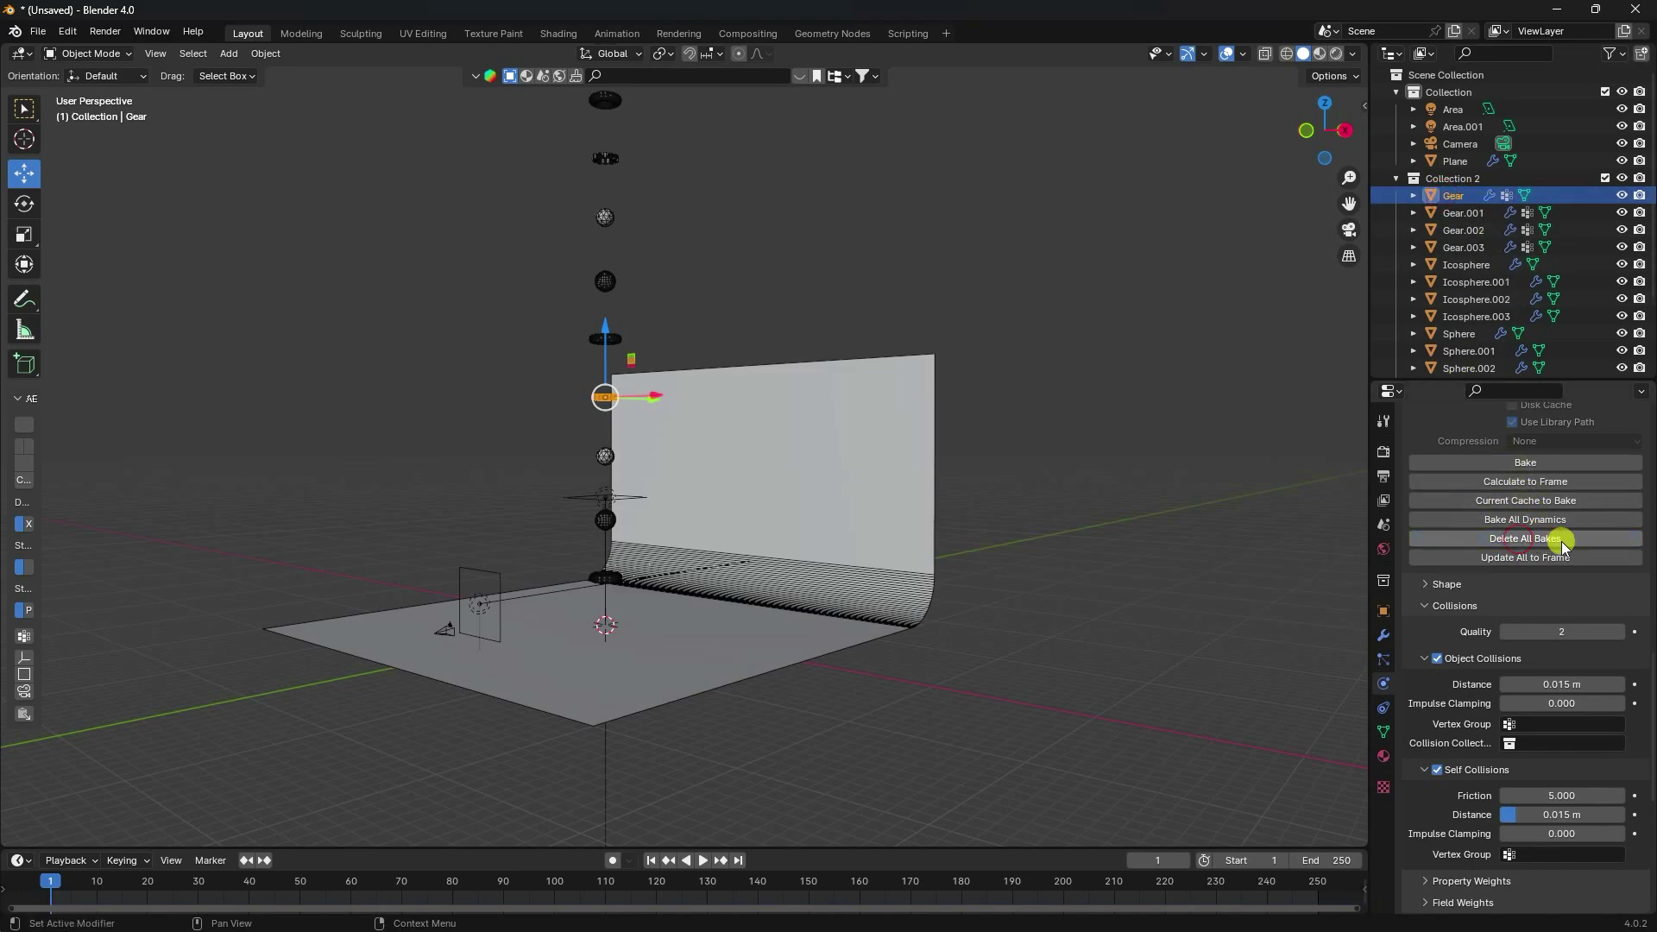
left_click(1498, 526)
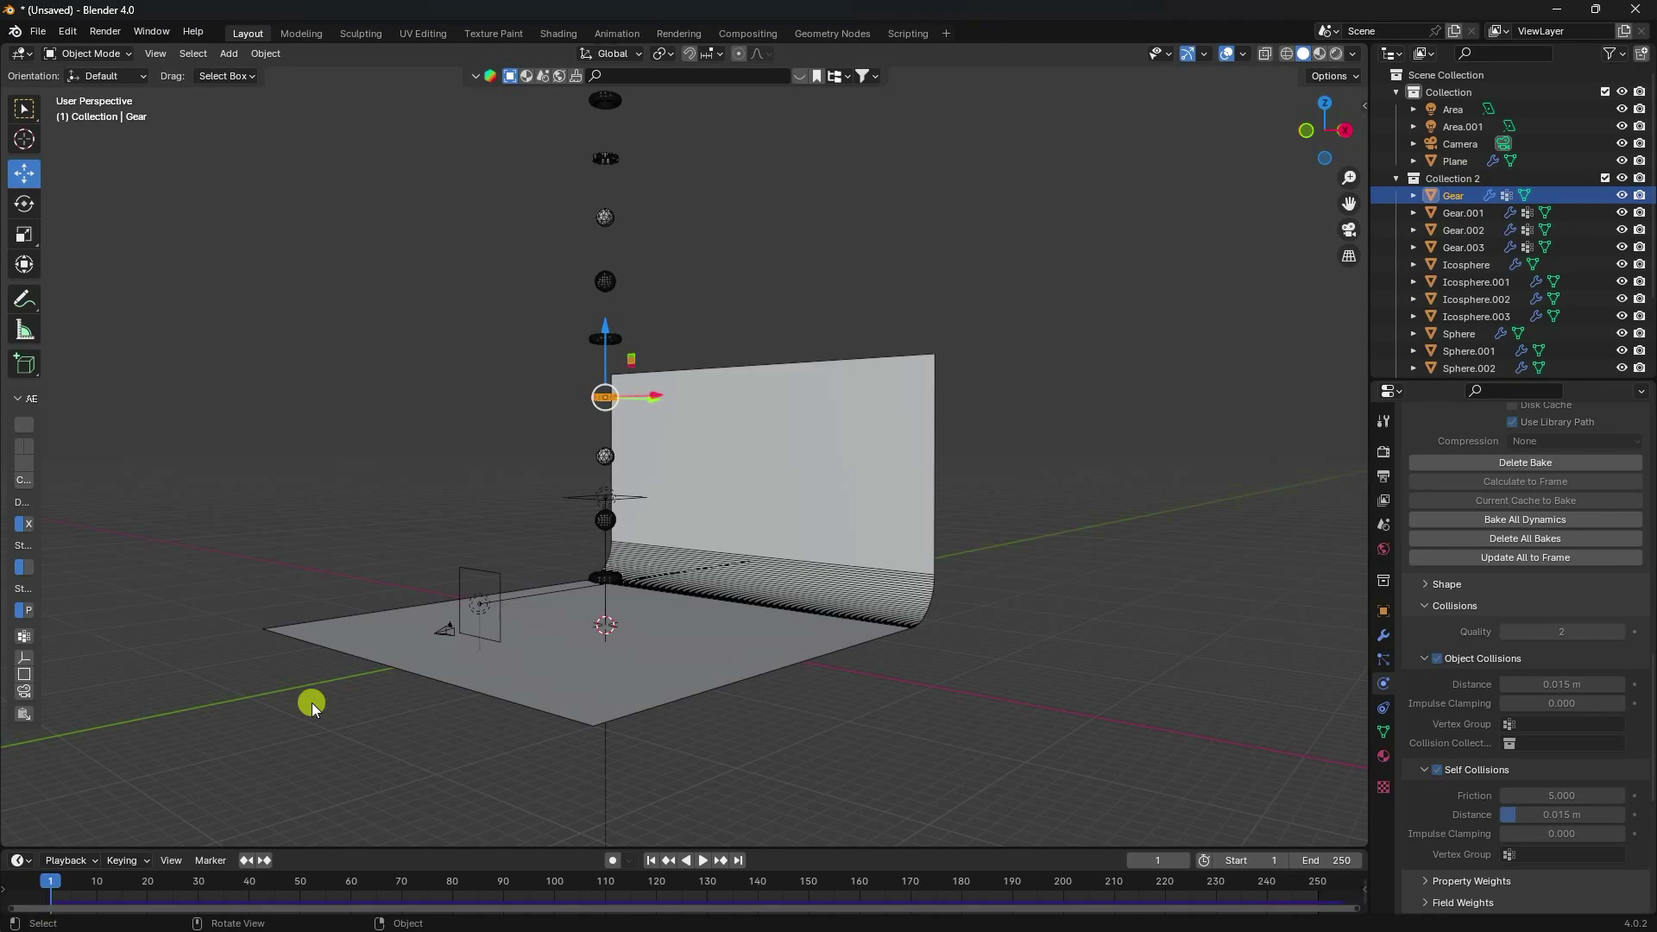
Step: Play the newly baked simulation through the camera view and stop it near the end
key("KP_0")
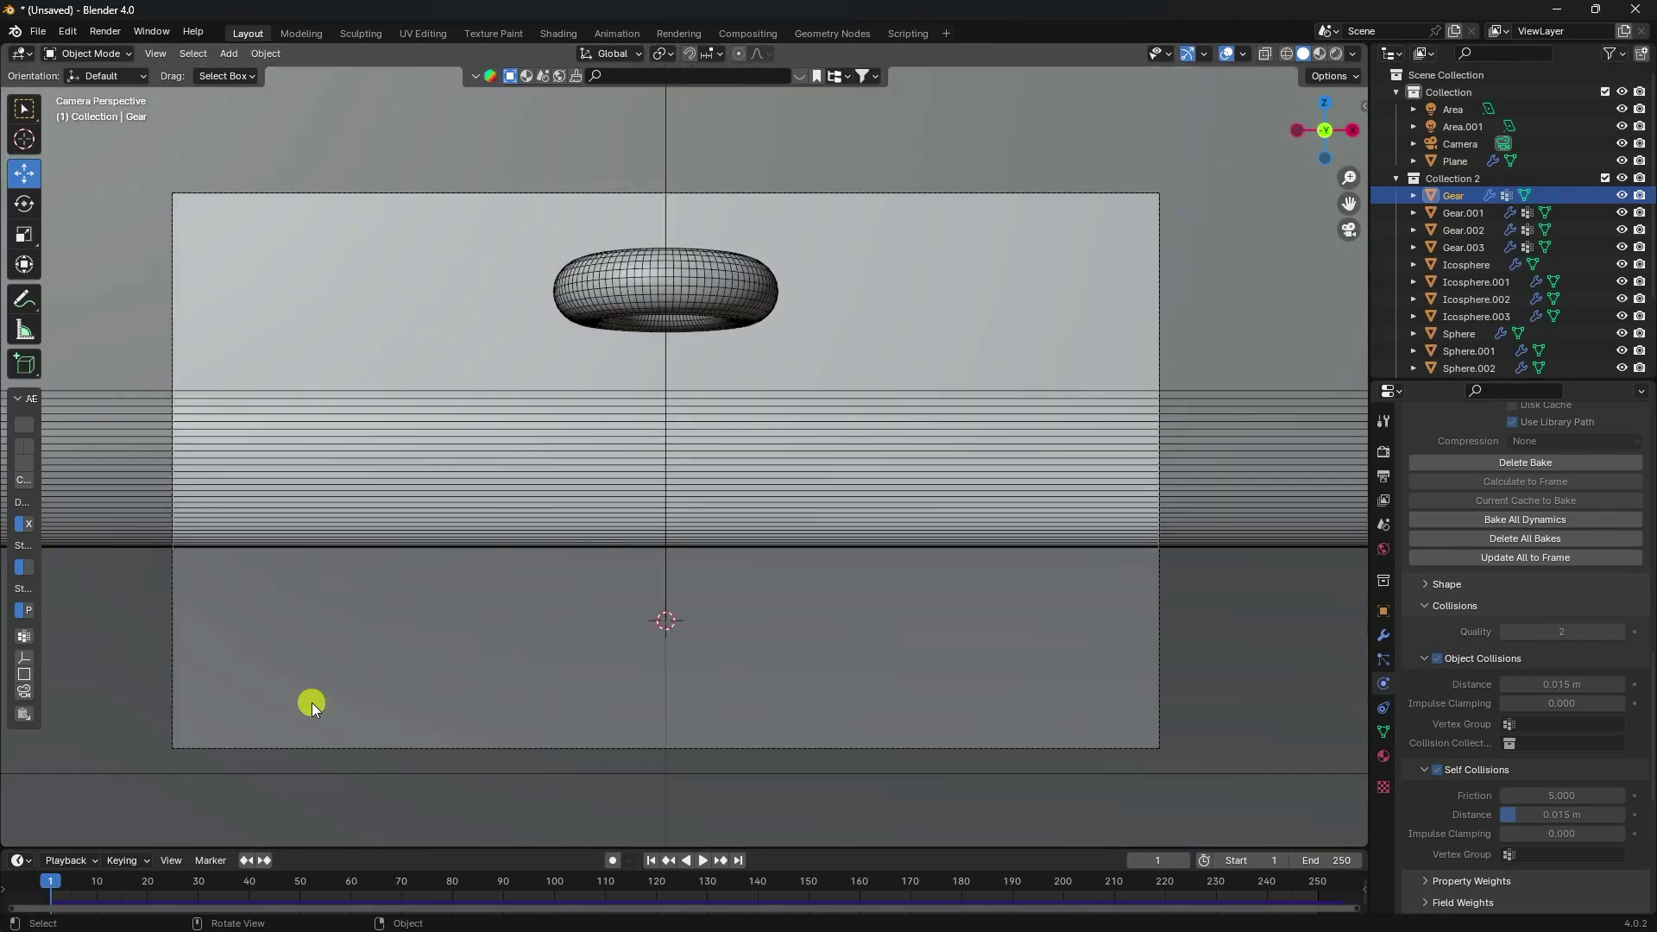
left_click(696, 856)
left_click(1101, 629)
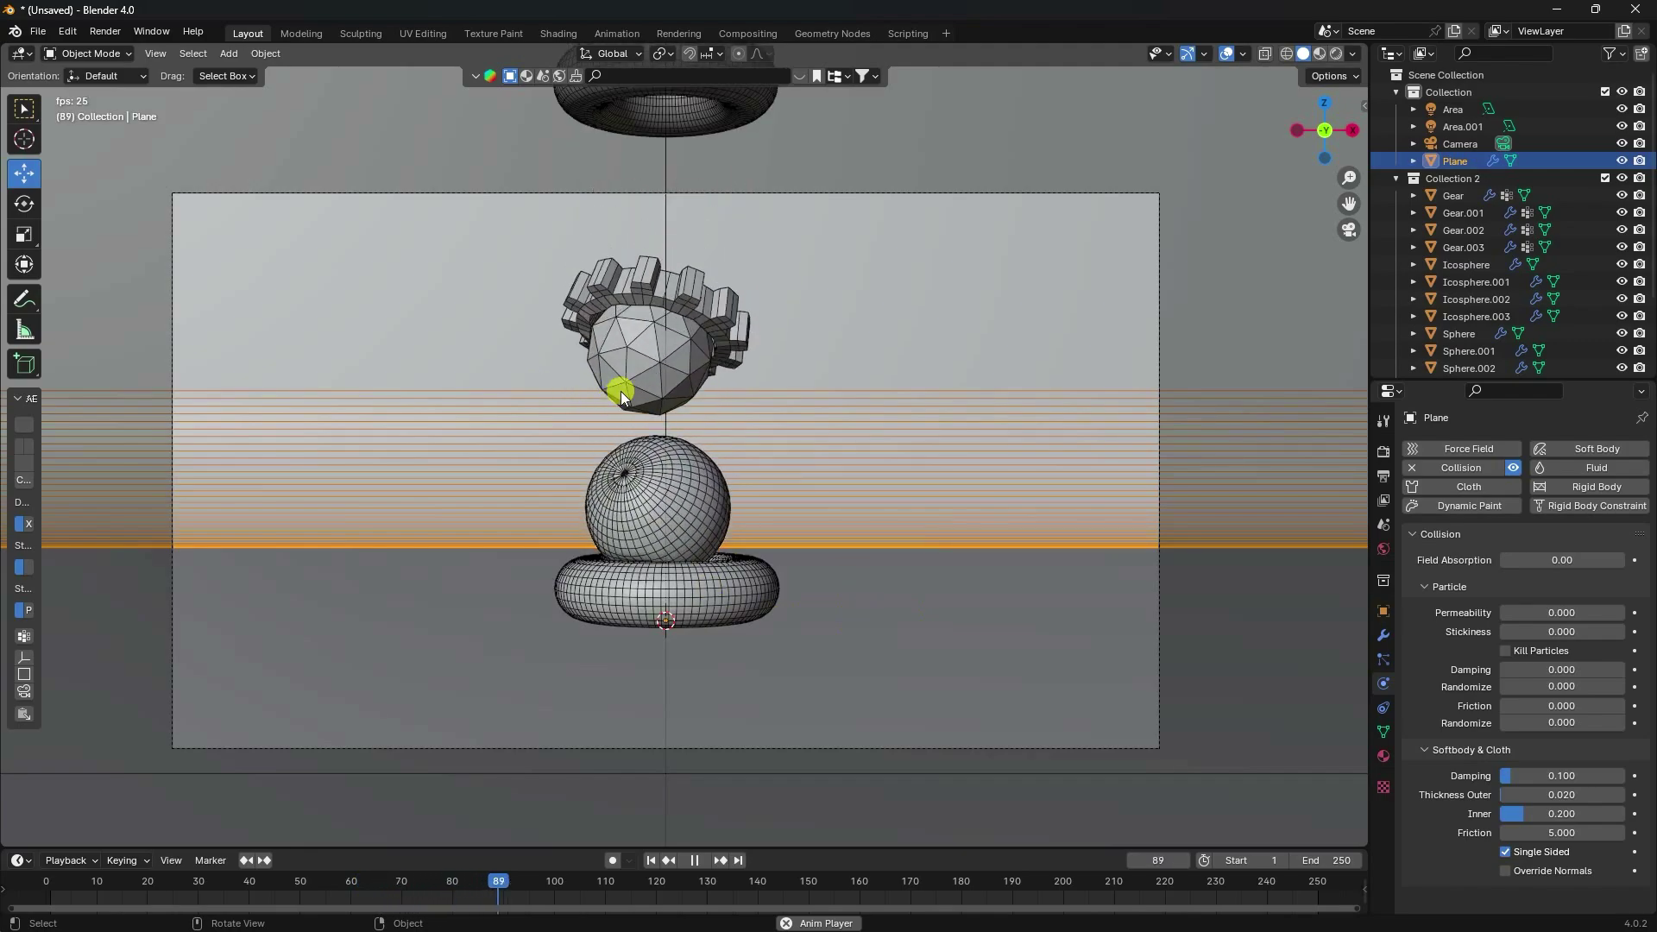
scroll(716, 428, "up", 2)
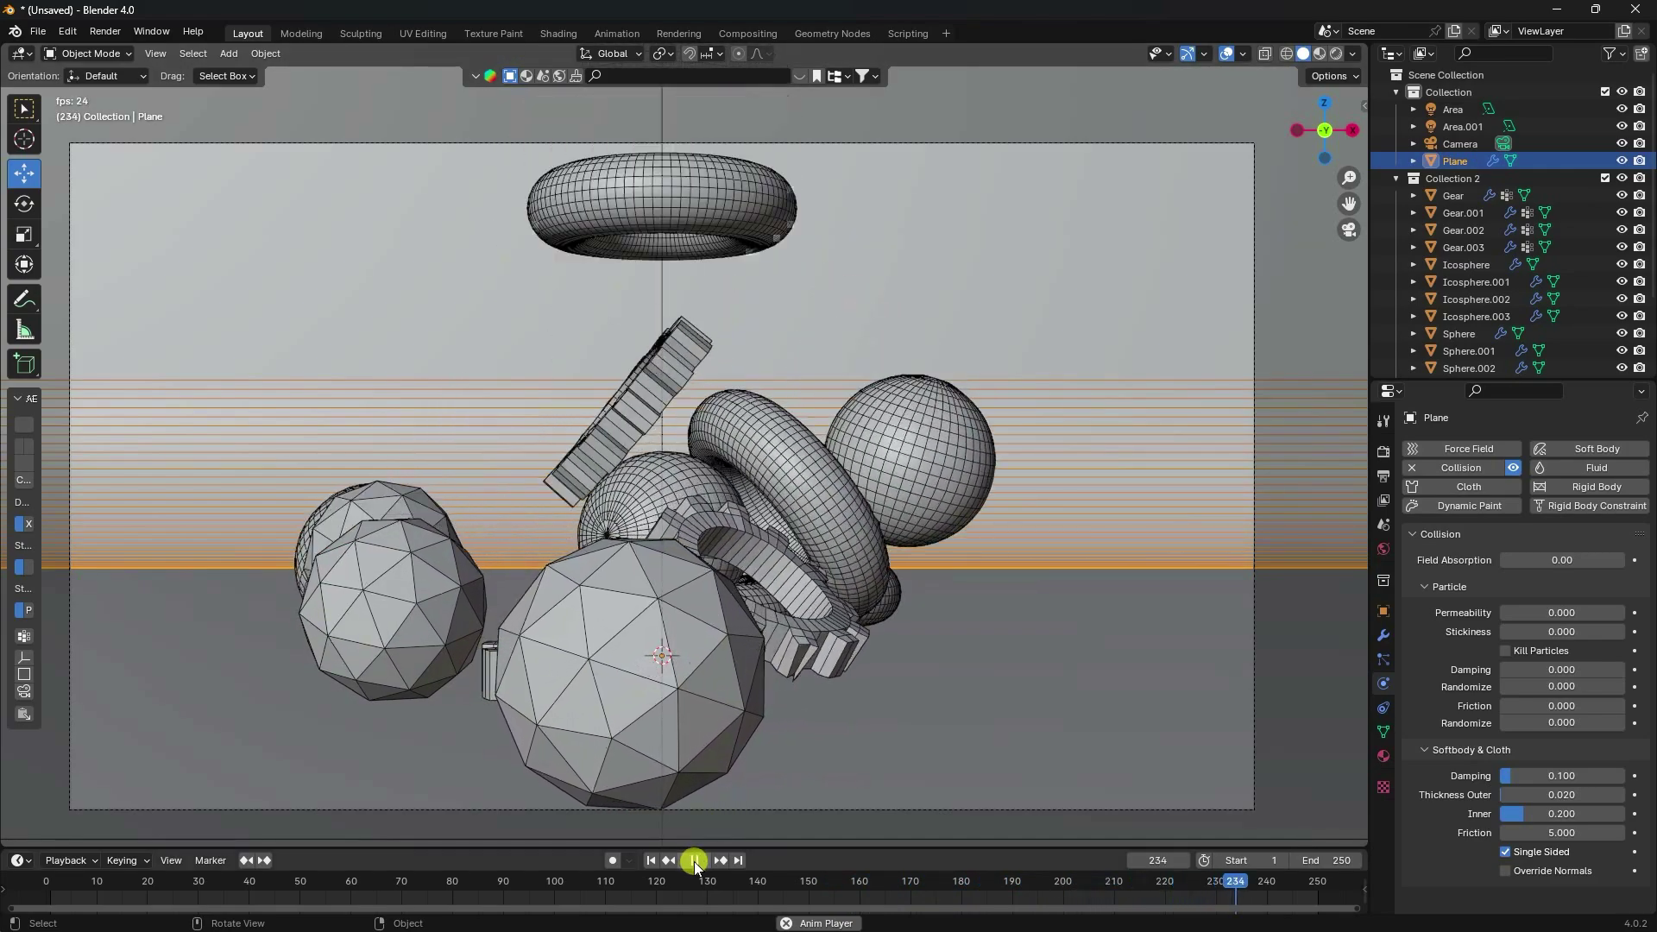
left_click(691, 860)
Step: Replay the simulation from frame 1 to frame 250 and collapse Collection 2 in the Outliner
left_click(650, 860)
left_click(703, 861)
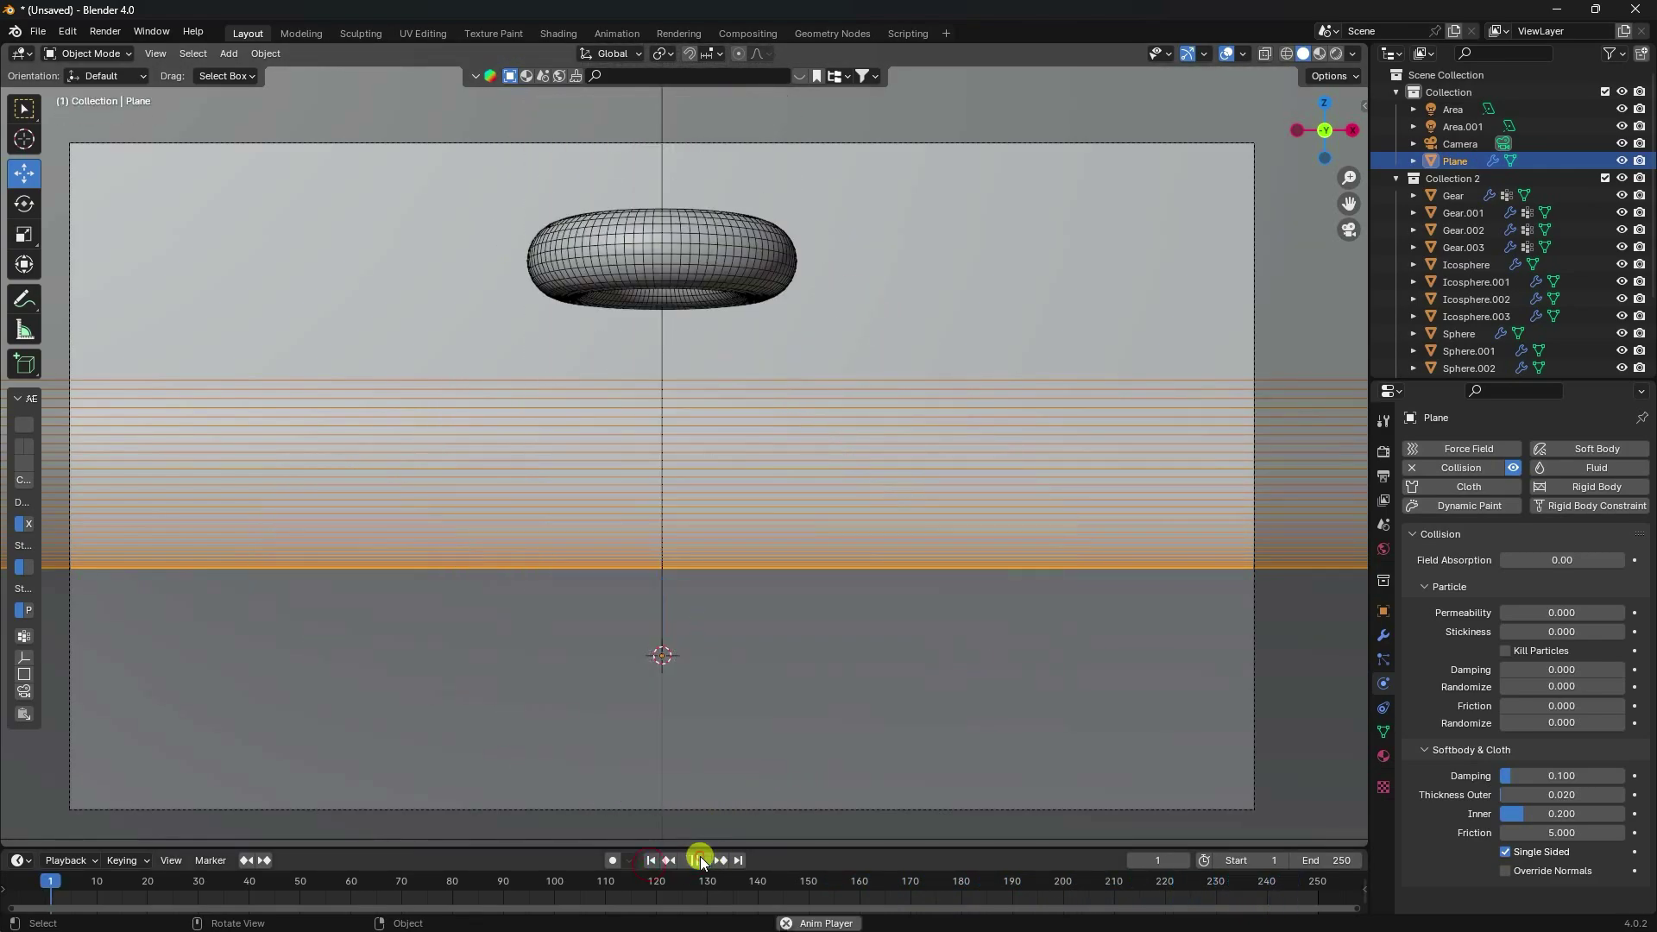
left_click_drag(1448, 377, 1439, 409)
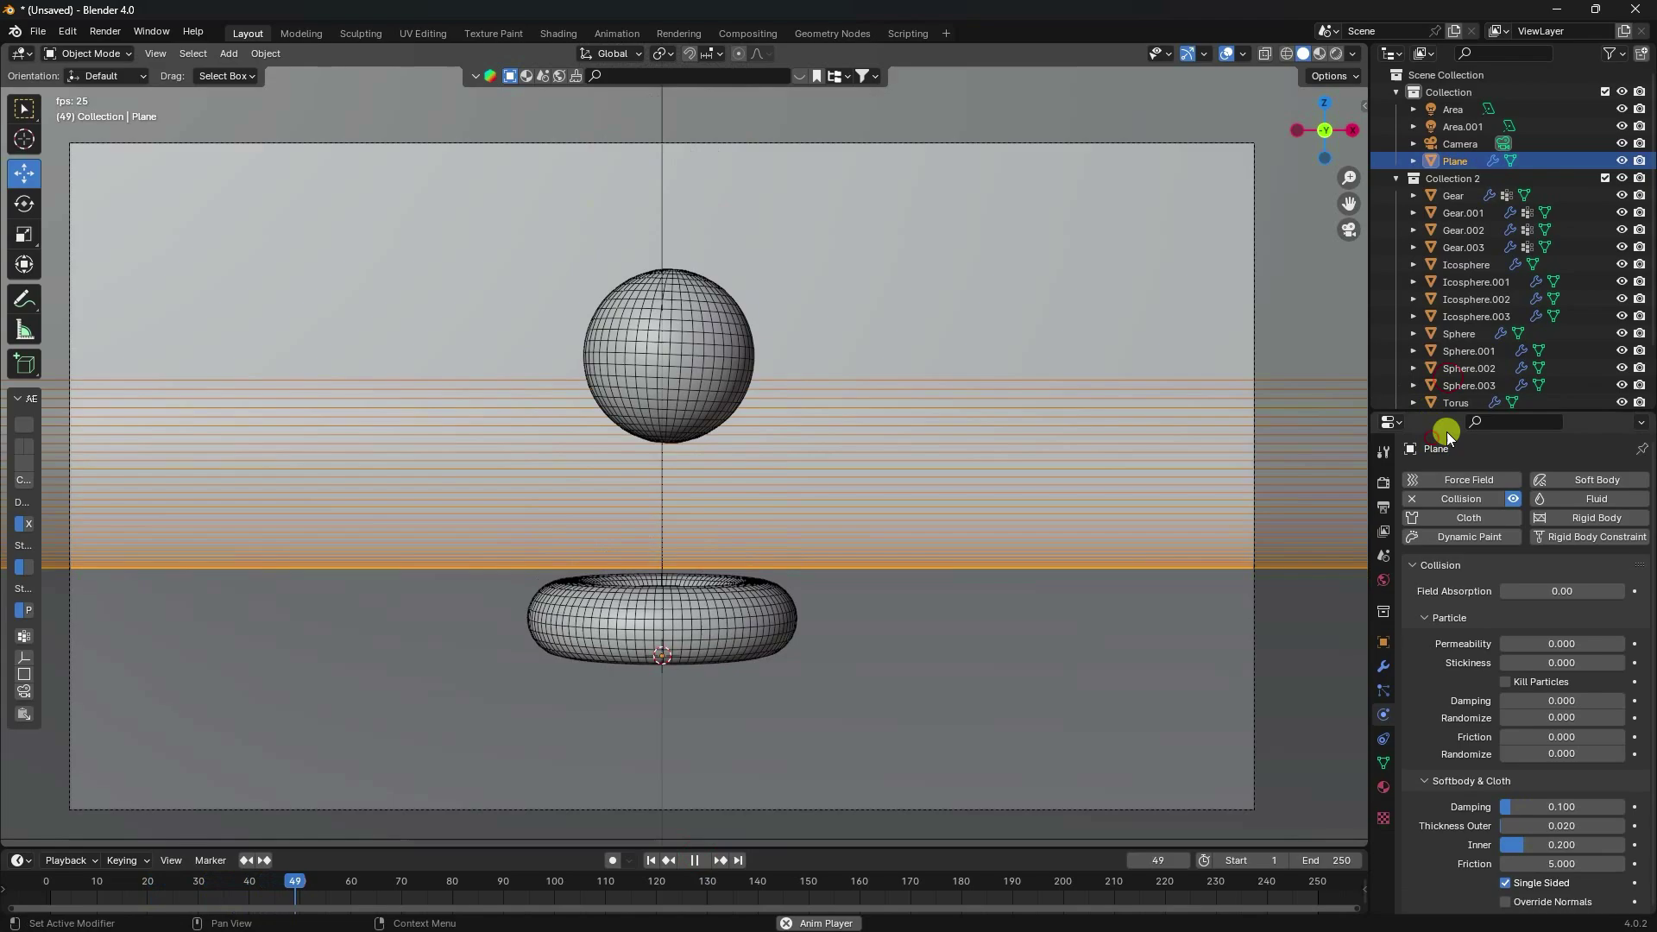
left_click(1396, 177)
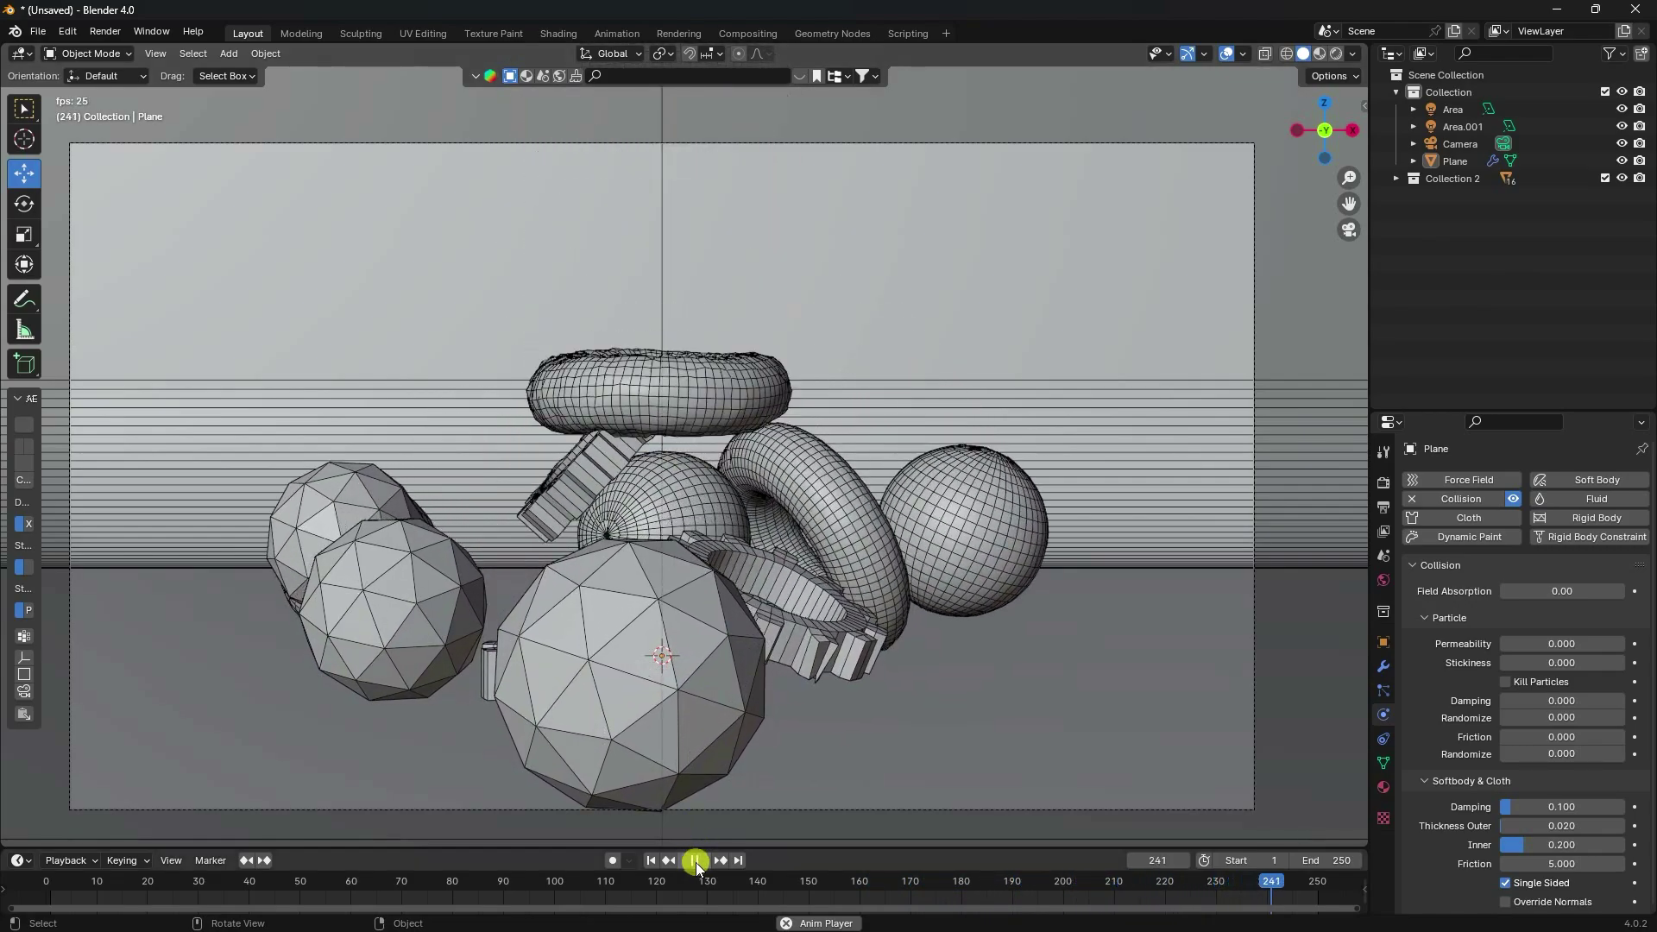
left_click(695, 860)
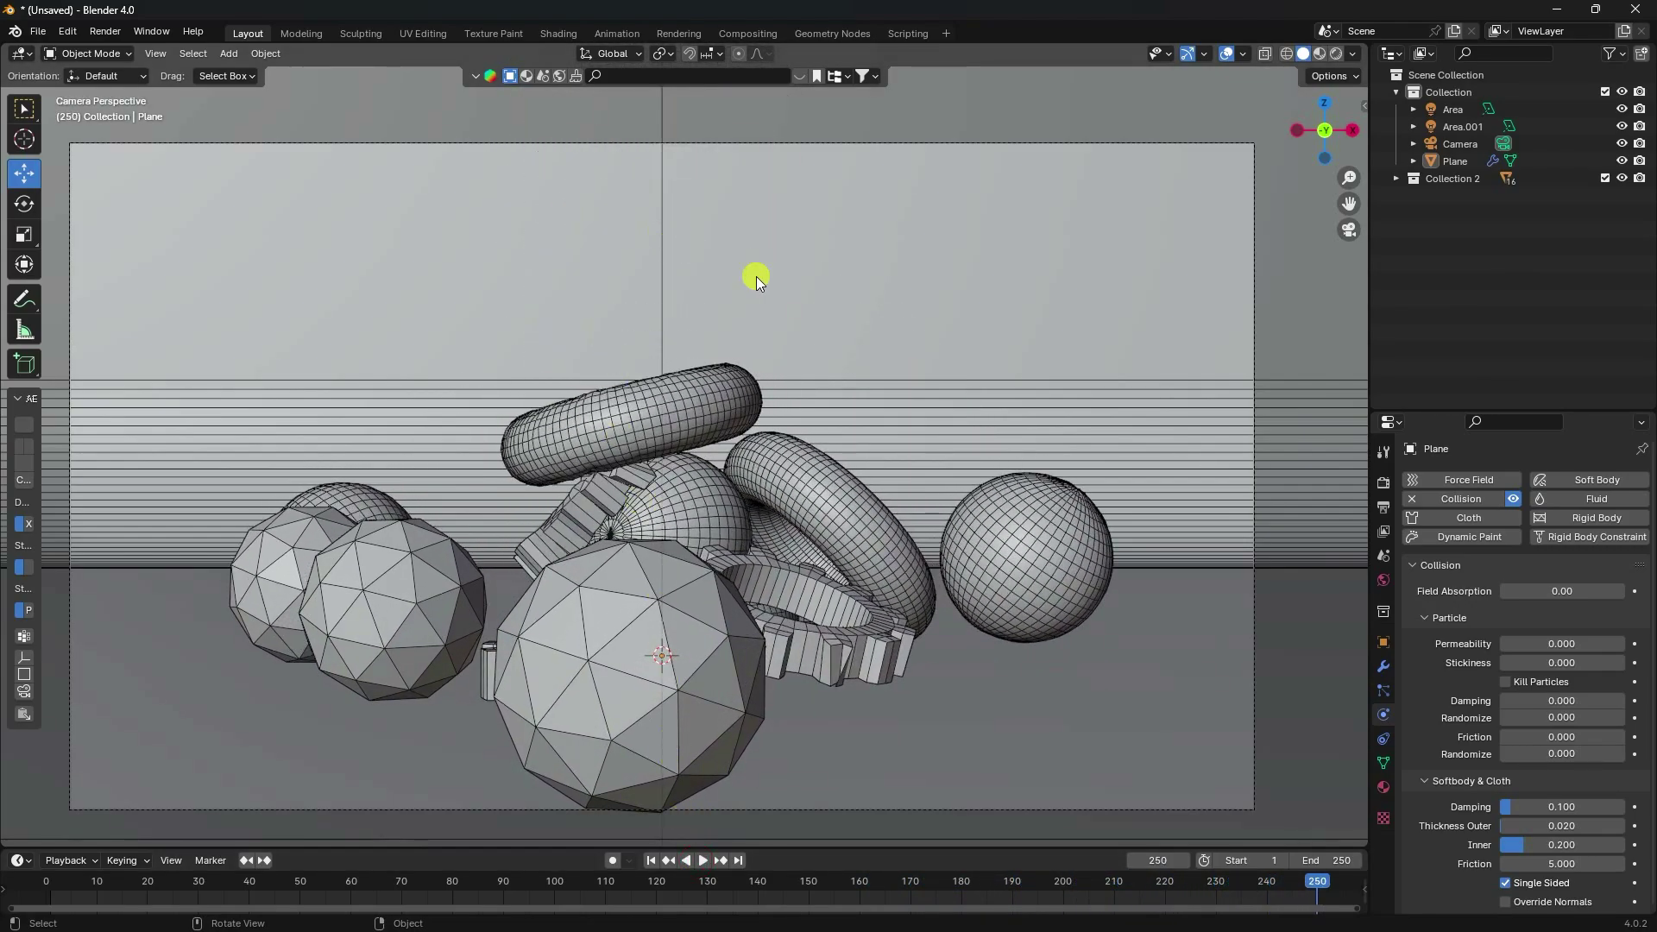
Step: Render frame 250 as a still image with Cycles, inspect the result up close, and close the render window
left_click(1384, 483)
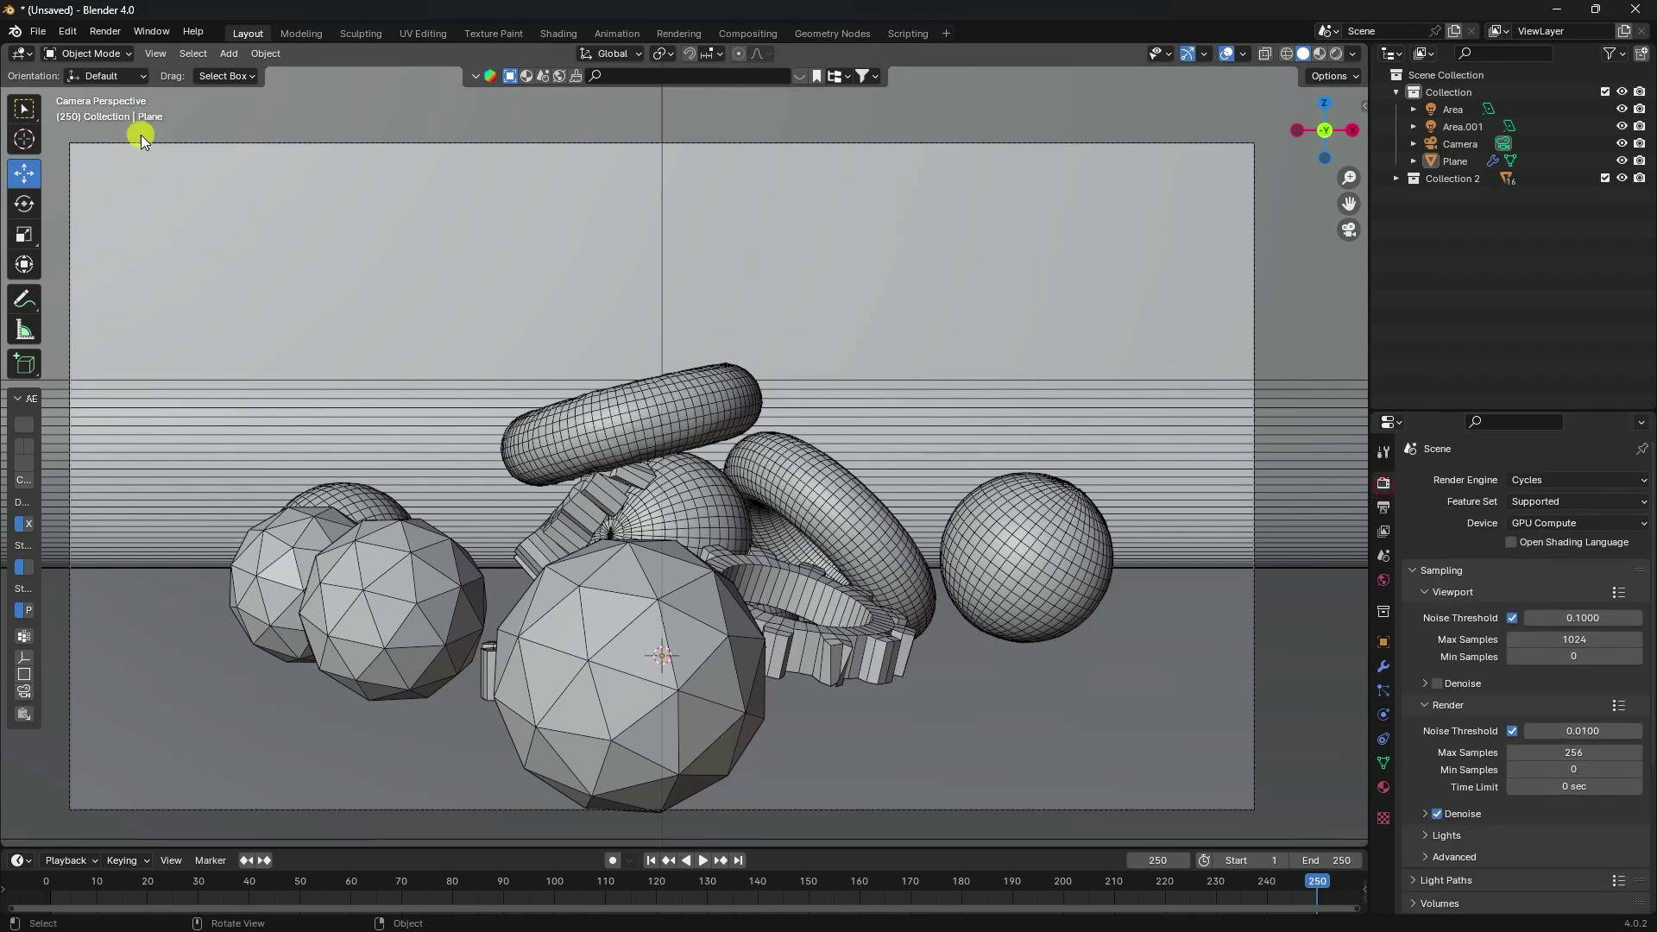
left_click(105, 32)
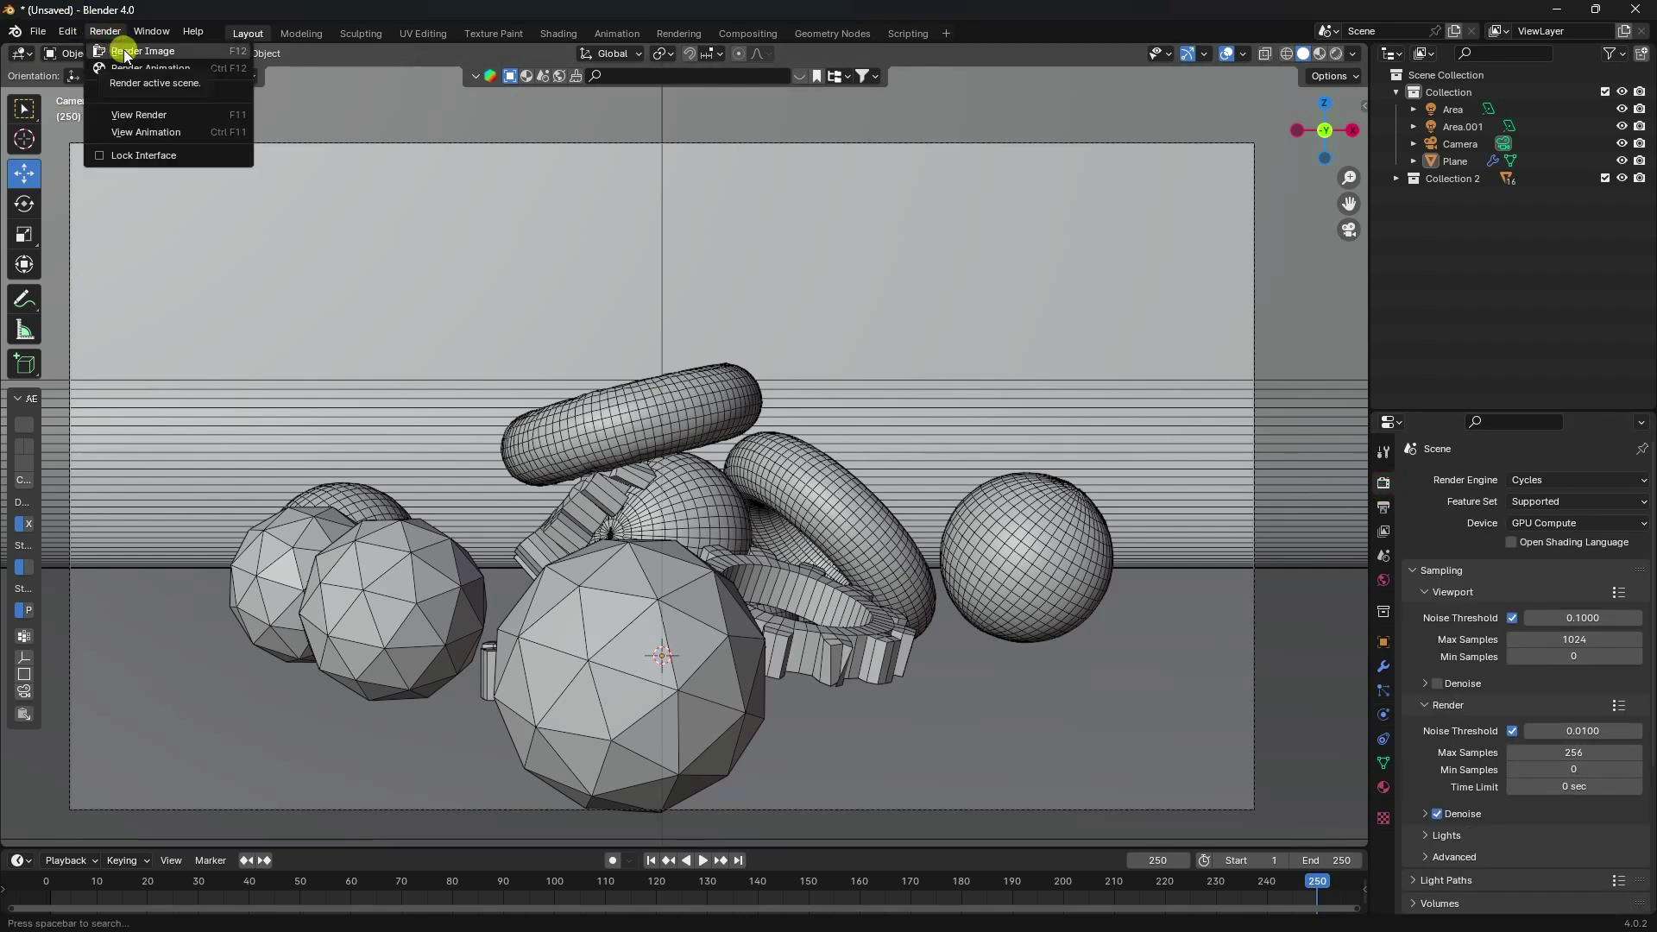
left_click(122, 50)
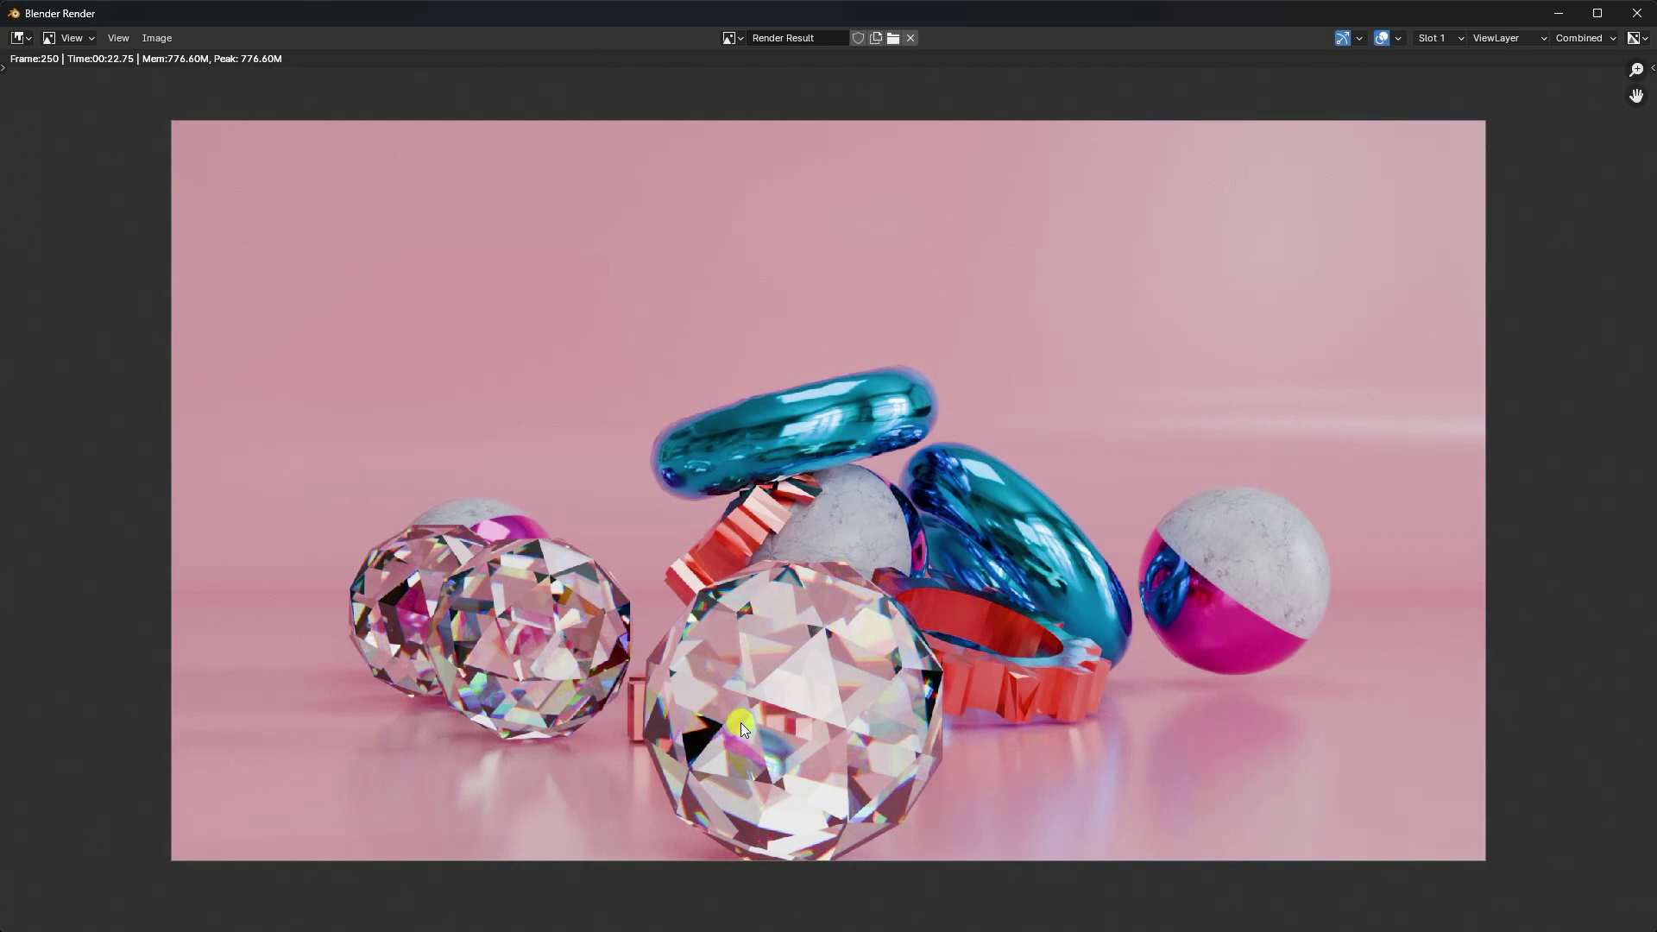
scroll(747, 597, "up", 1)
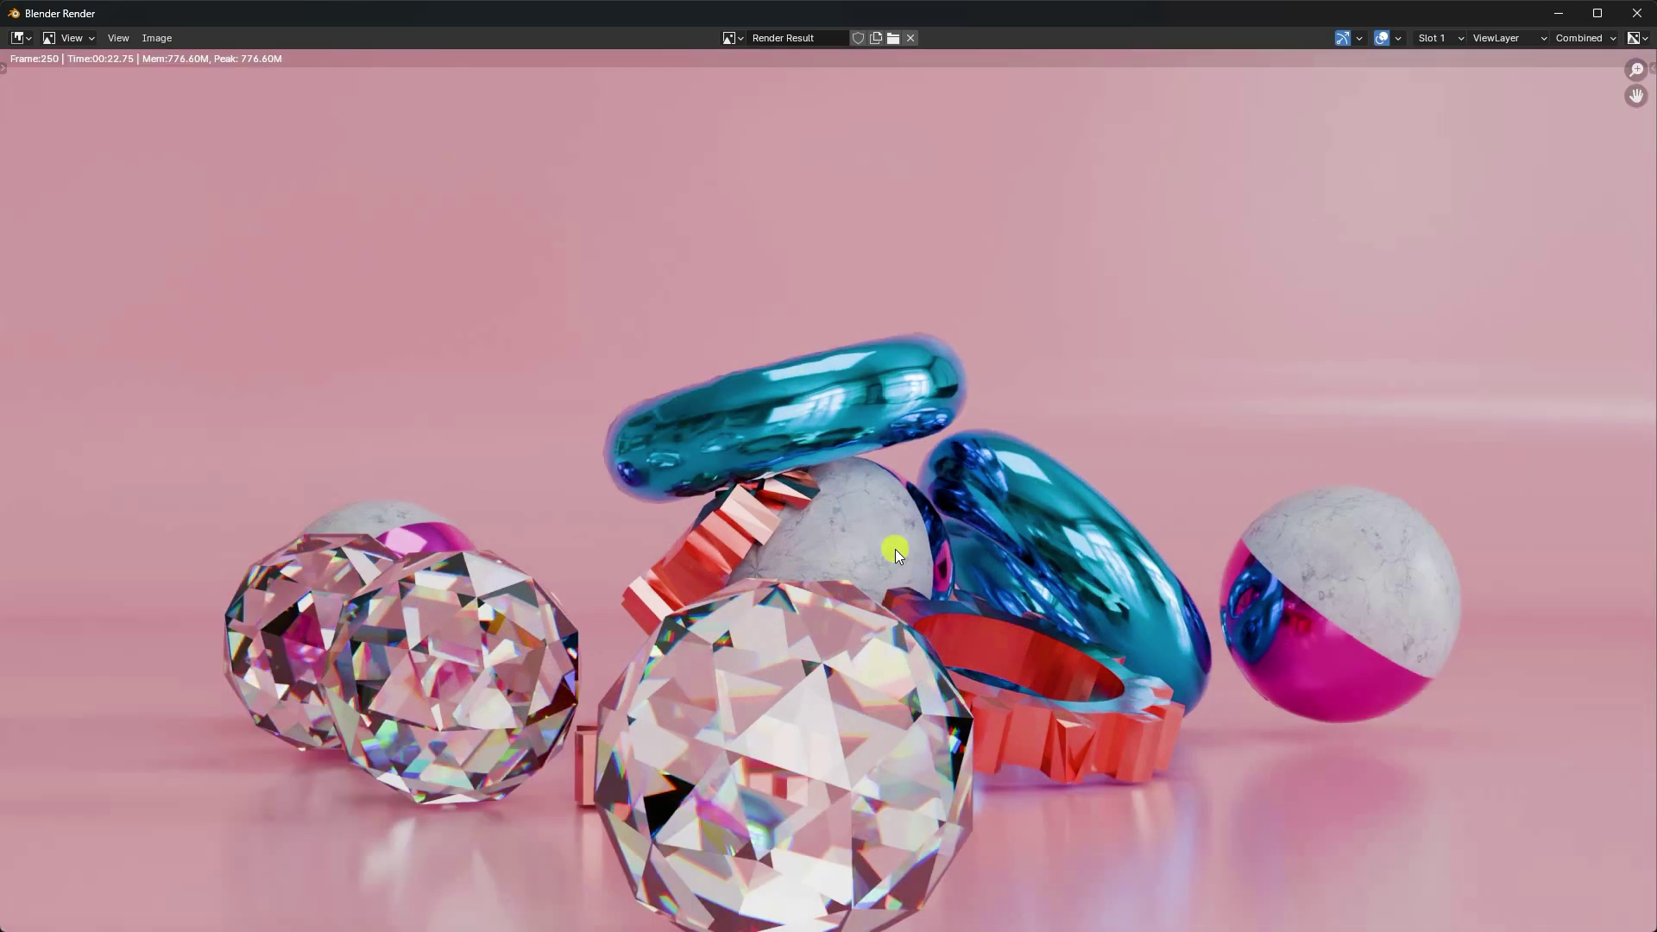
left_click(1636, 13)
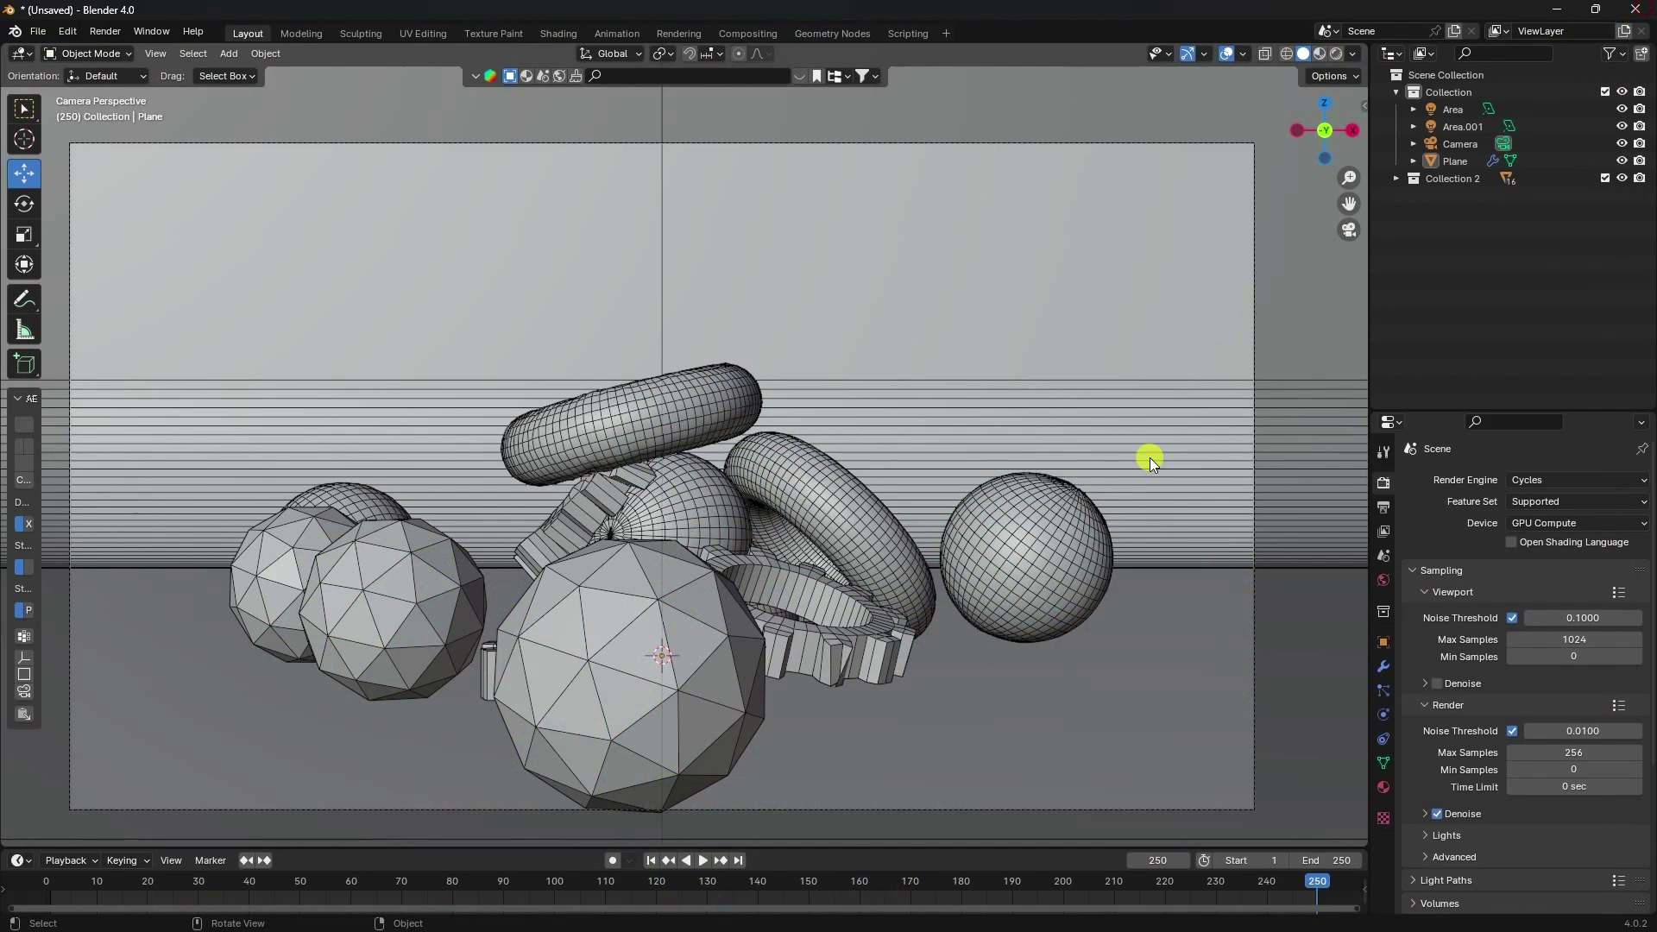
Step: Return to frame 1, expand Collection 2, and inspect the stack of objects outside the camera view
left_click(649, 860)
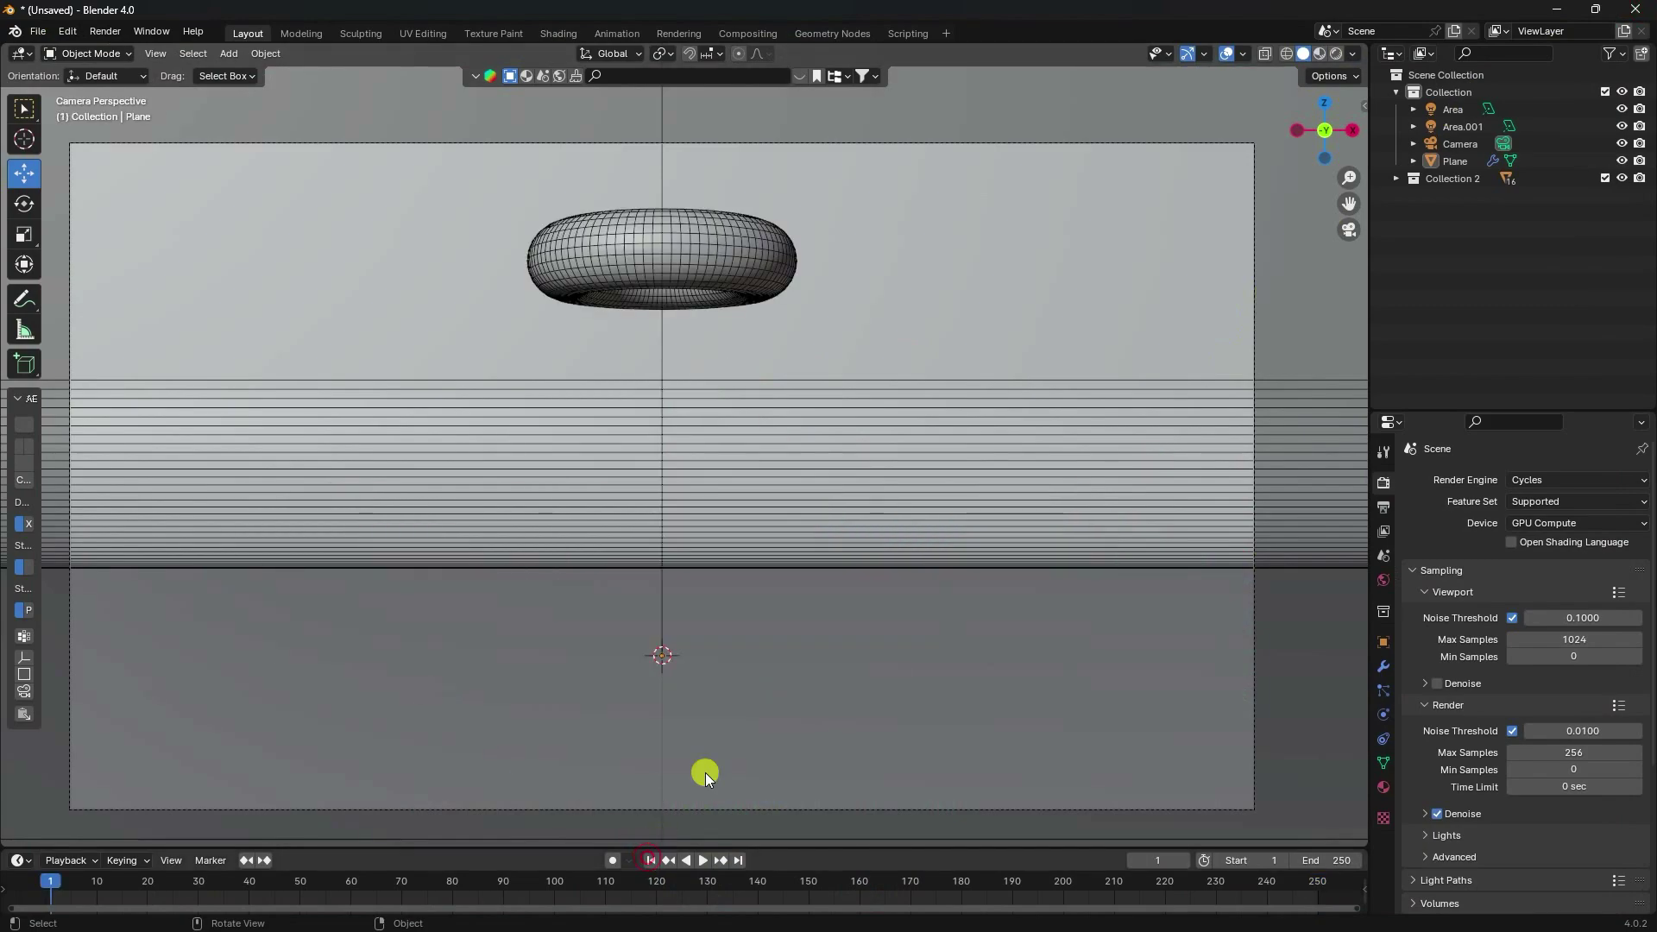
left_click(1396, 178)
scroll(1449, 219, "down", 3)
scroll(697, 437, "down", 3)
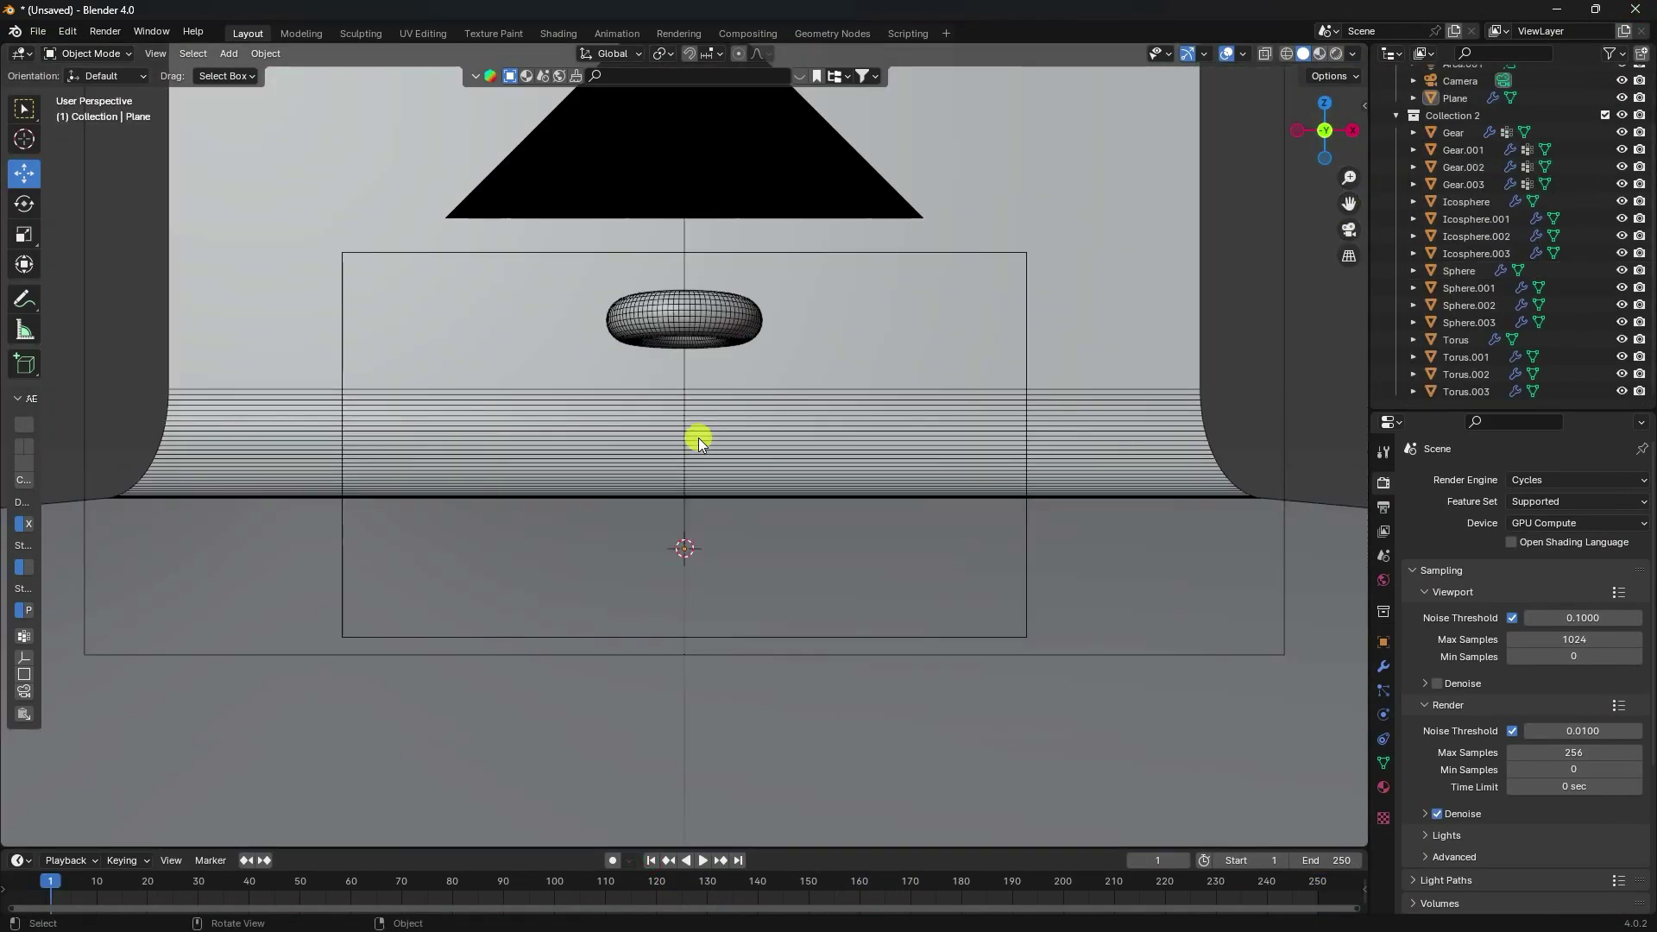
middle_click_drag(697, 438, 664, 505)
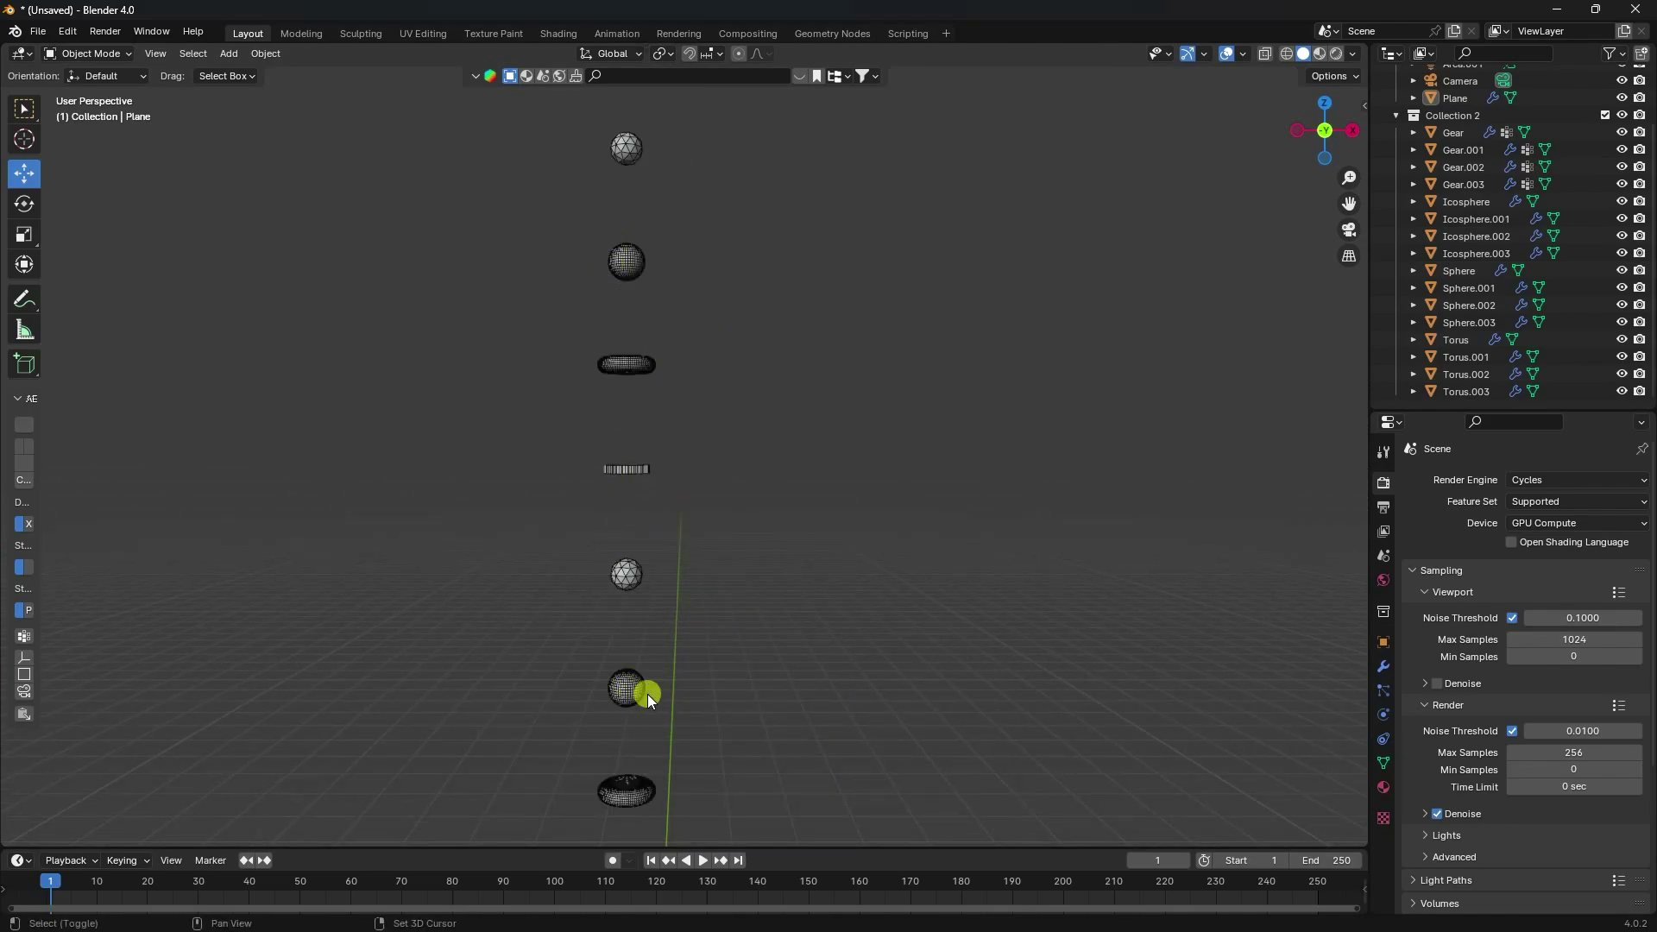
middle_click_drag(643, 688, 692, 359)
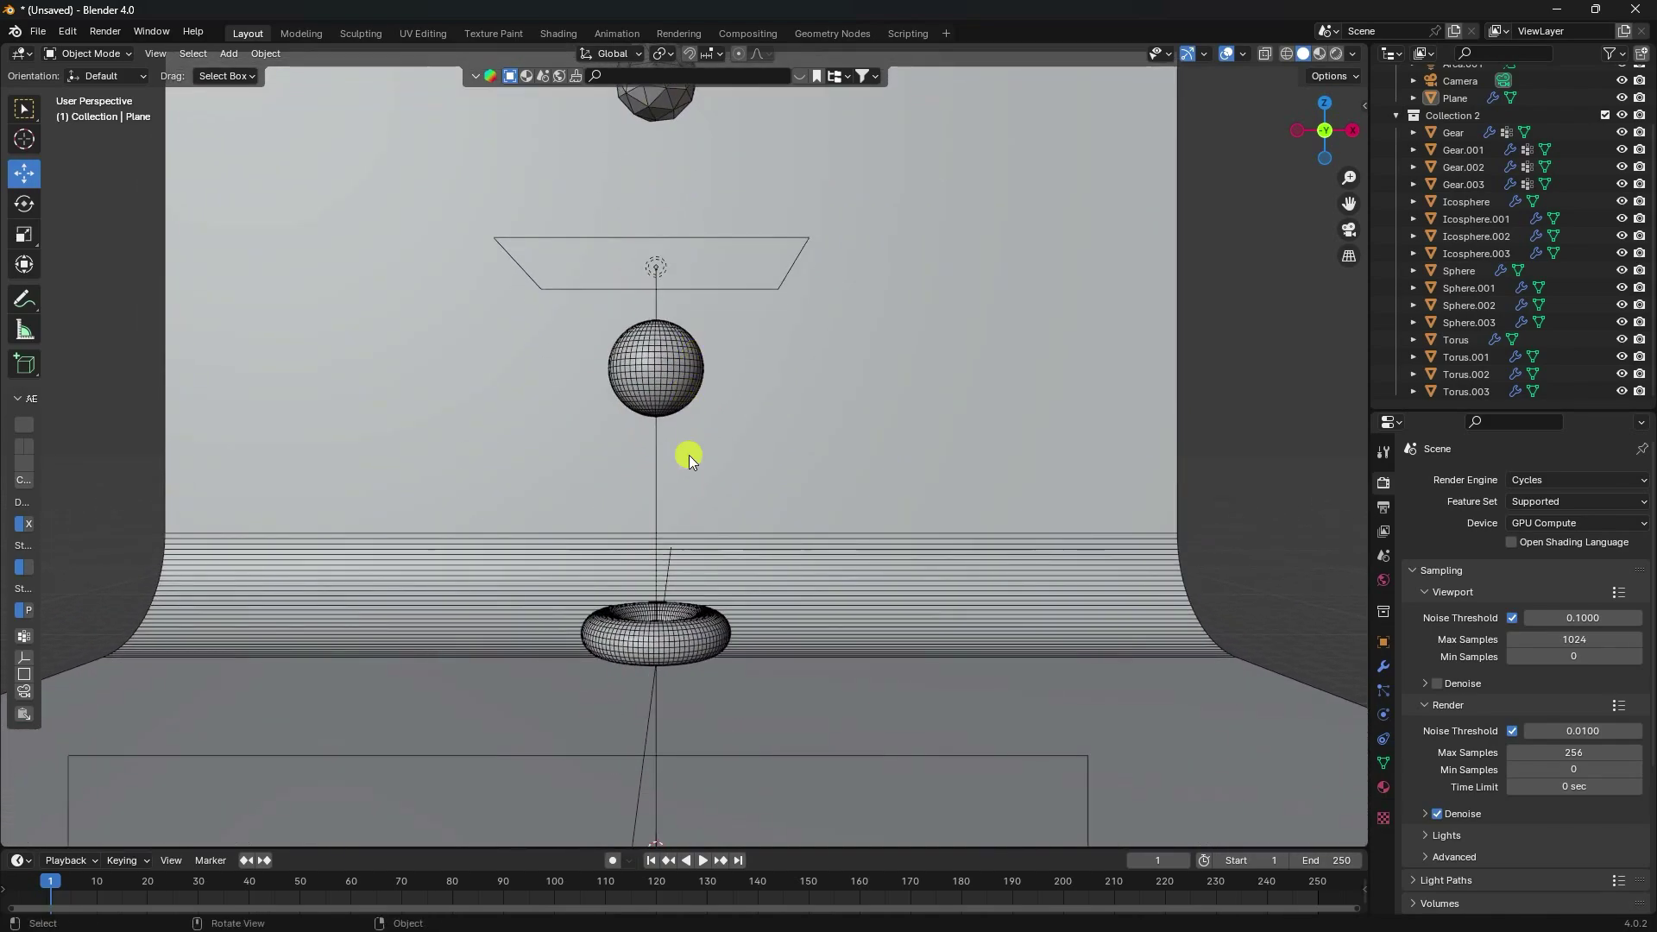